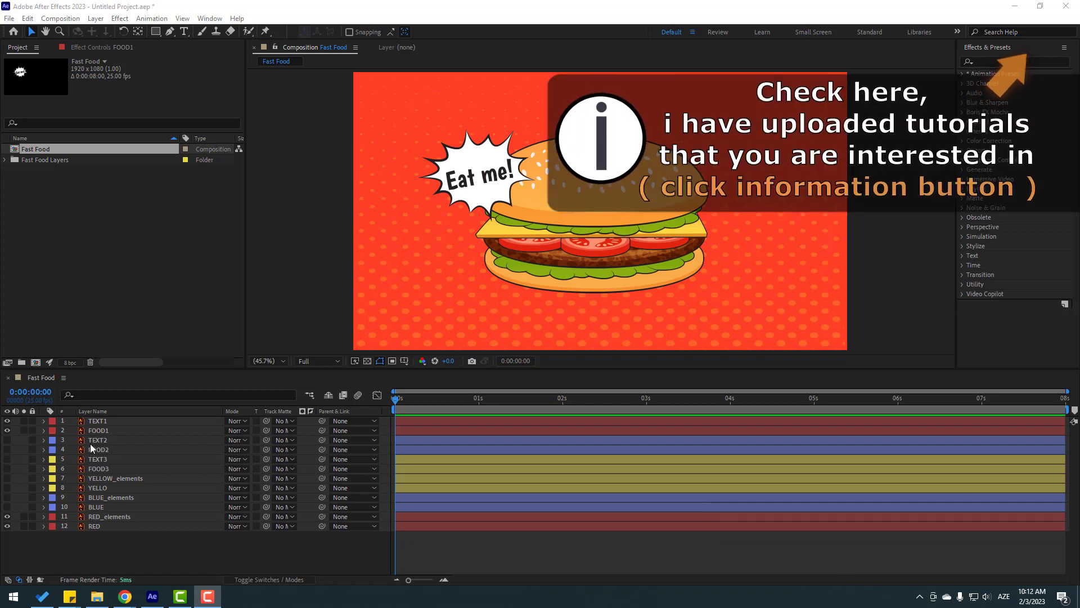
Solo the FOOD1 layer and show the Title/Action Safe guides in the composition view.
click(96, 431)
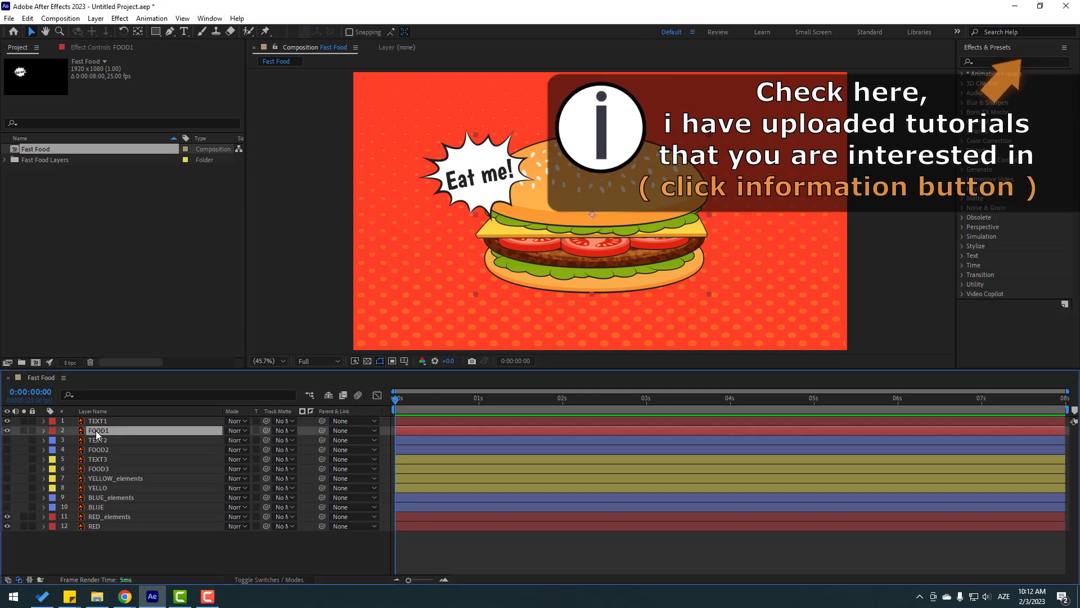
click(24, 430)
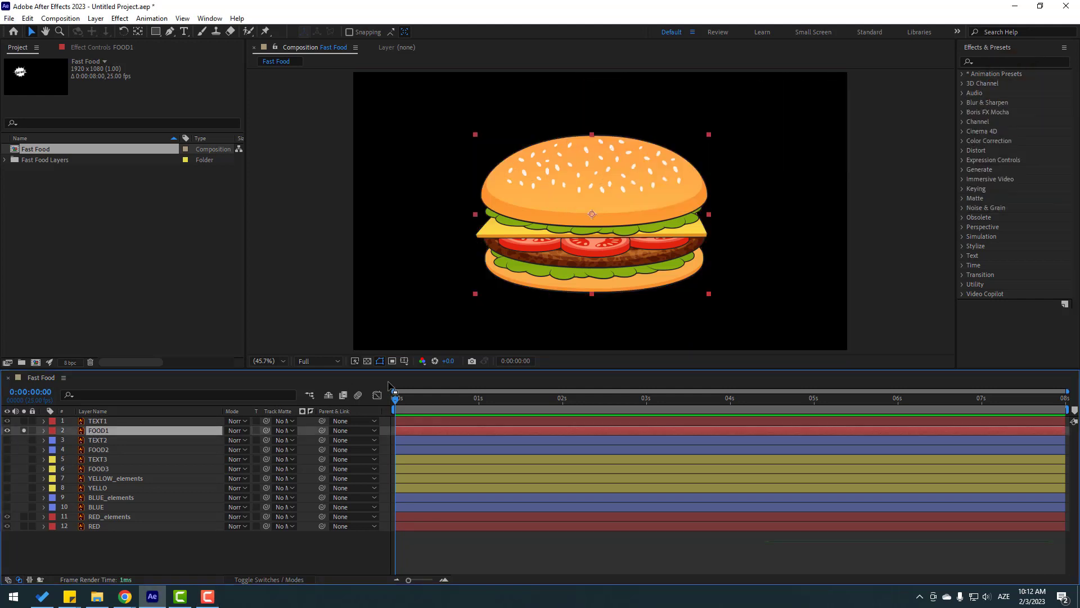
click(405, 361)
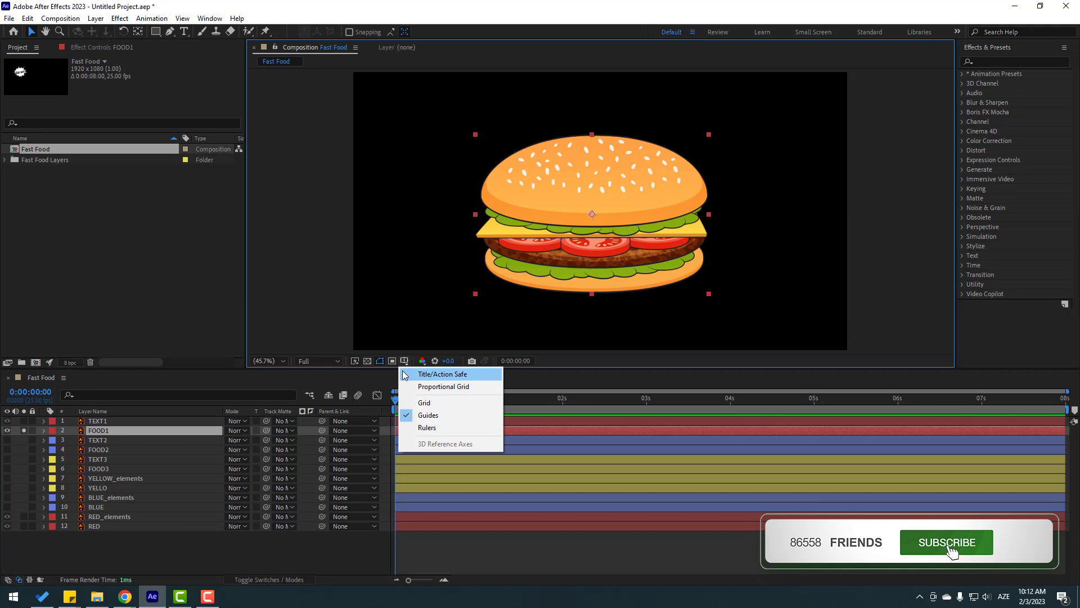
click(456, 375)
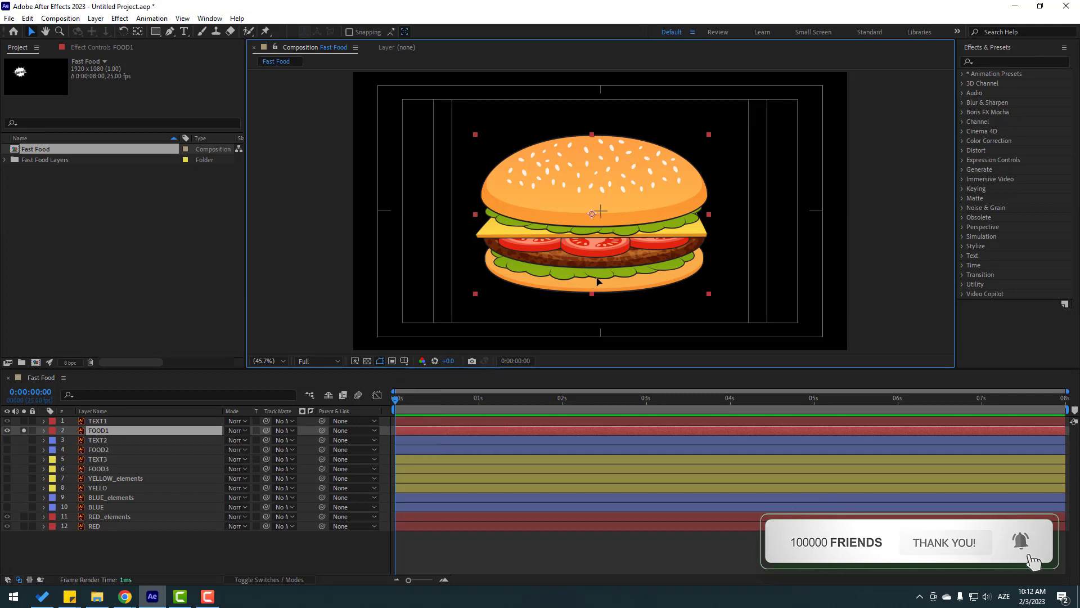
Nudge the burger to the frame's centre, then start Position keyframes at 0:00:00:00 with its Y at 1438.6, below the frame.
drag(595, 280, 595, 274)
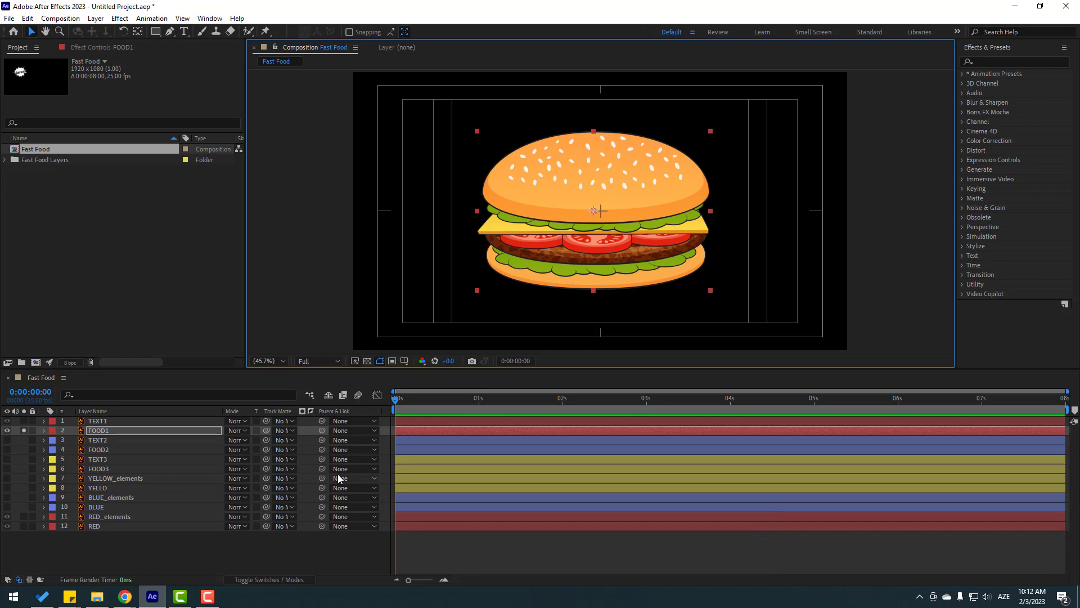
key(p)
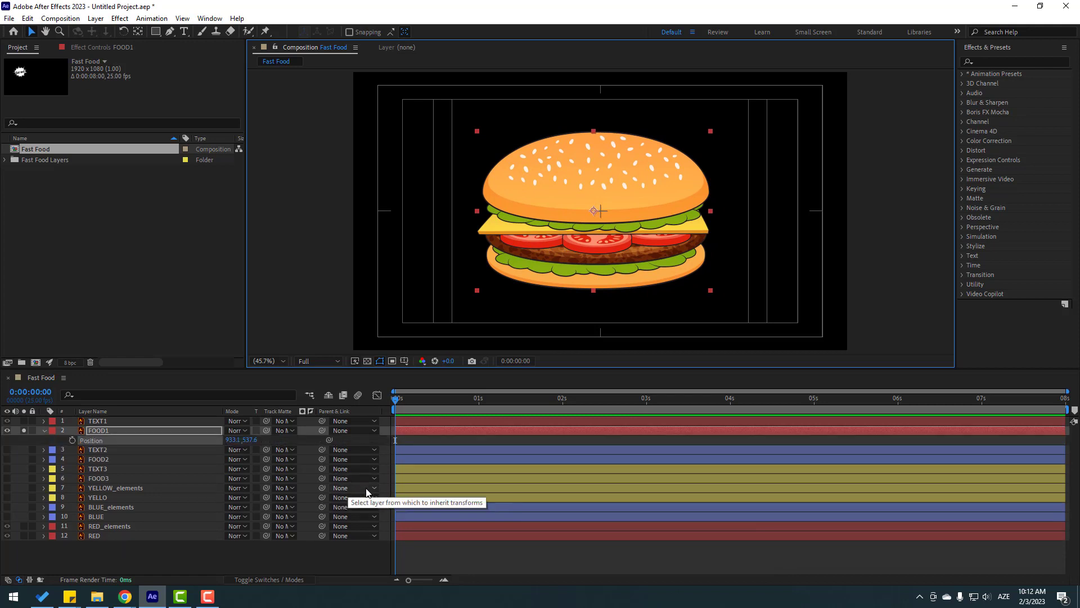
click(72, 440)
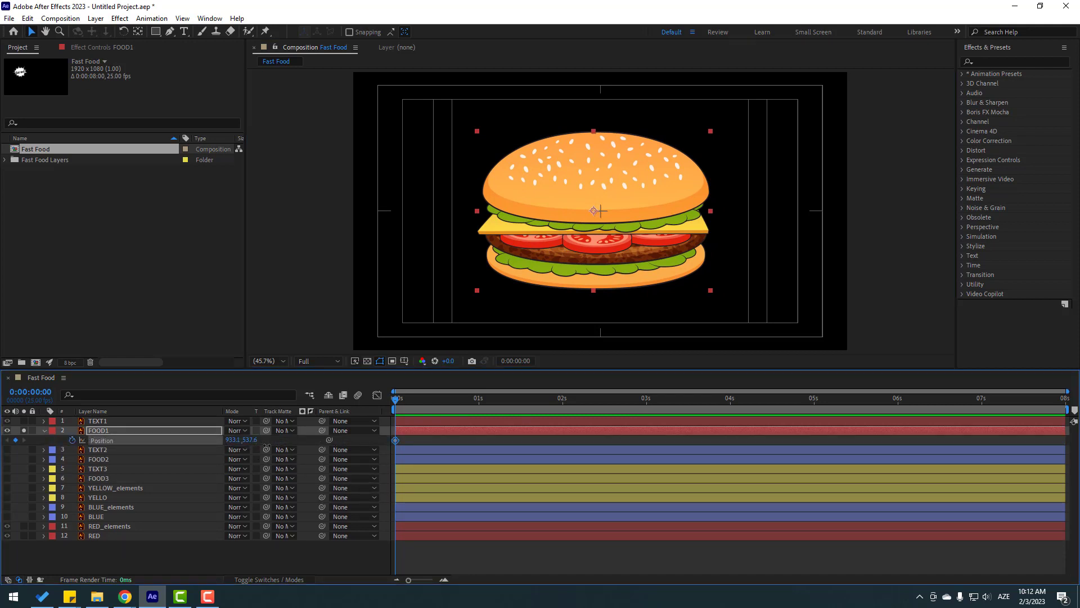
drag(249, 440, 742, 447)
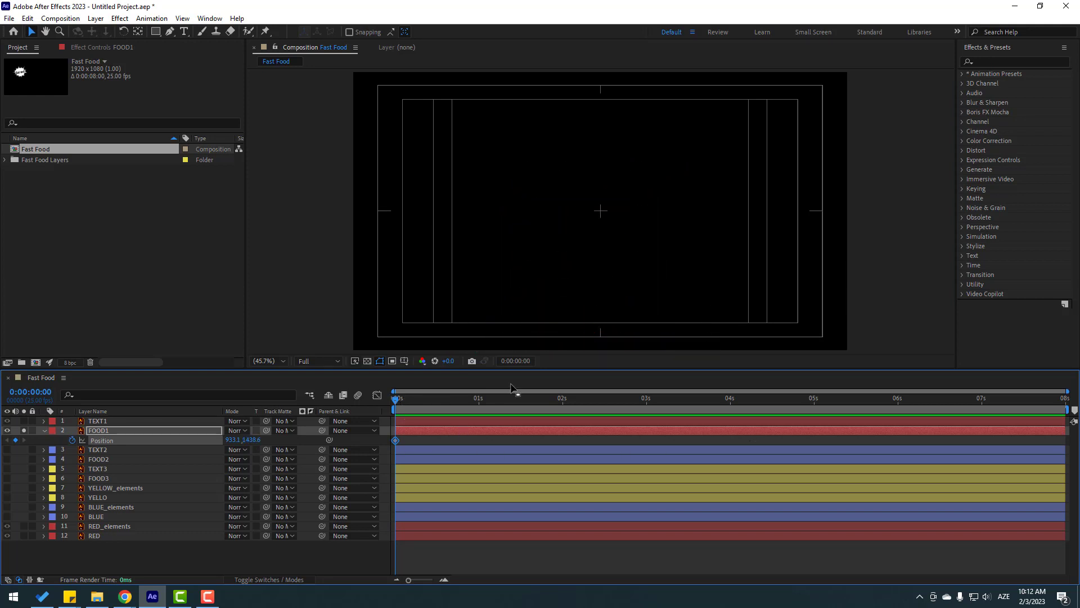
Go 10 frames forward to 0:00:00:10 and raise FOOD1's Y position to about 349.6, above the frame's centre.
click(514, 365)
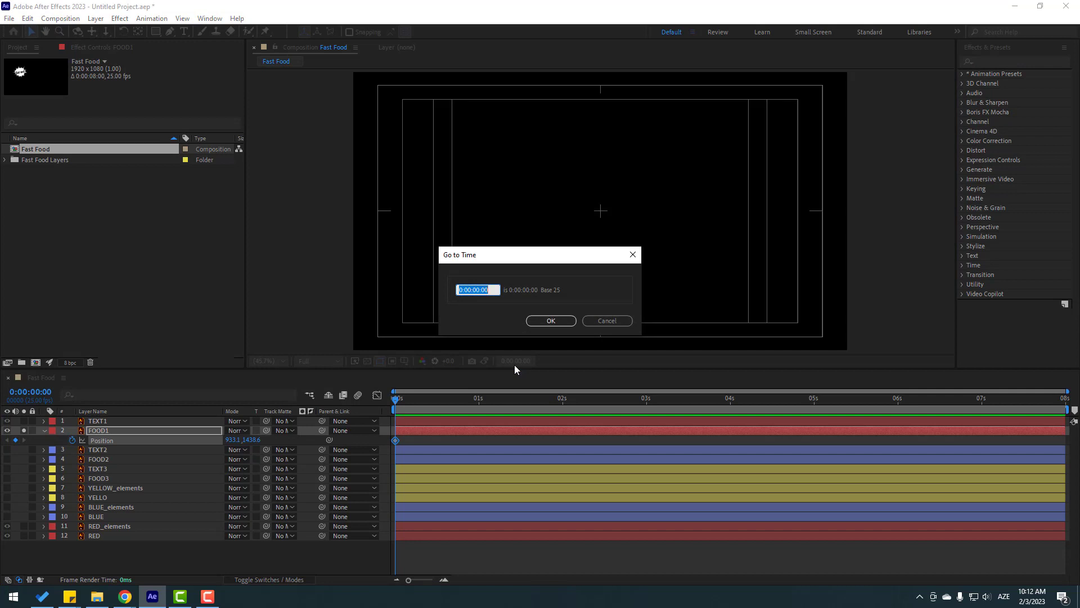
text(+10)
click(550, 321)
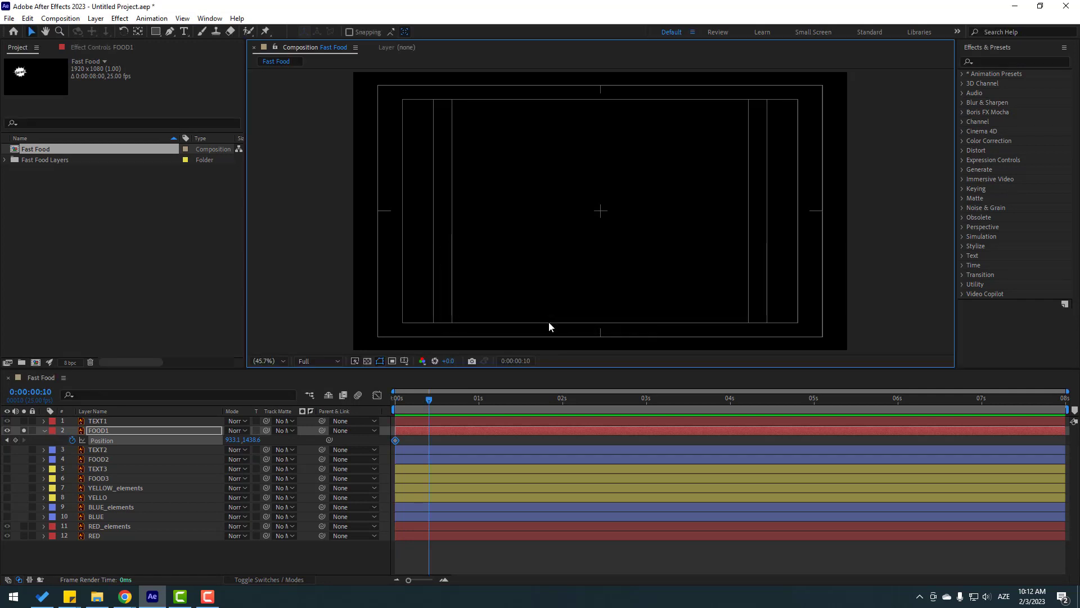
drag(255, 441, 104, 441)
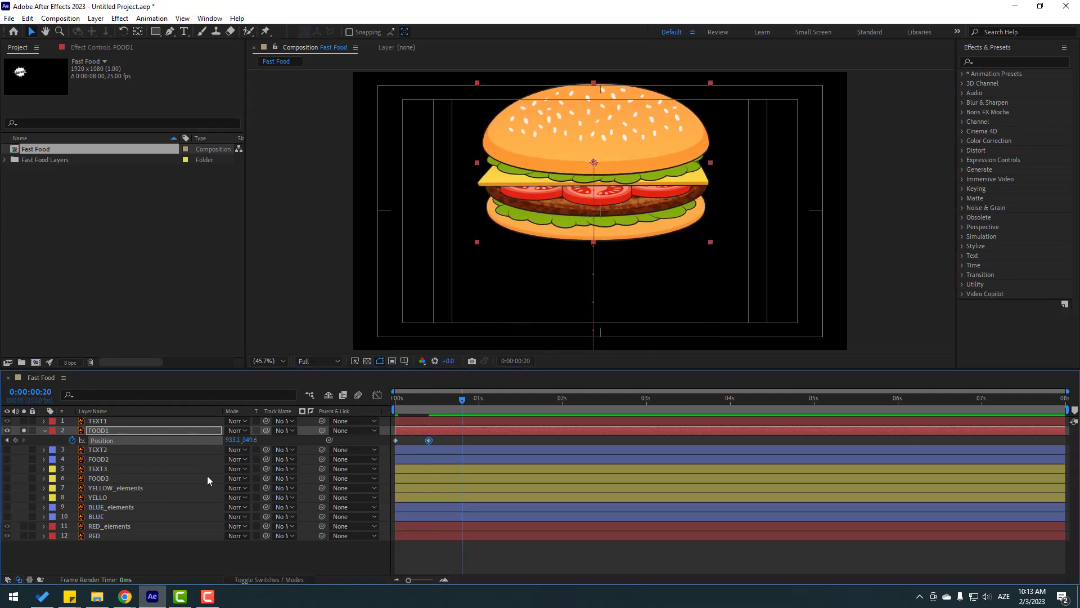
Keyframe FOOD1's bounce with Y position 718.6 at 0:00:00:20, 540.6 at 0:00:01:05, slightly lower at 0:00:01:15, and 588.6 at 0:00:02:00.
drag(251, 441, 446, 454)
key(space)
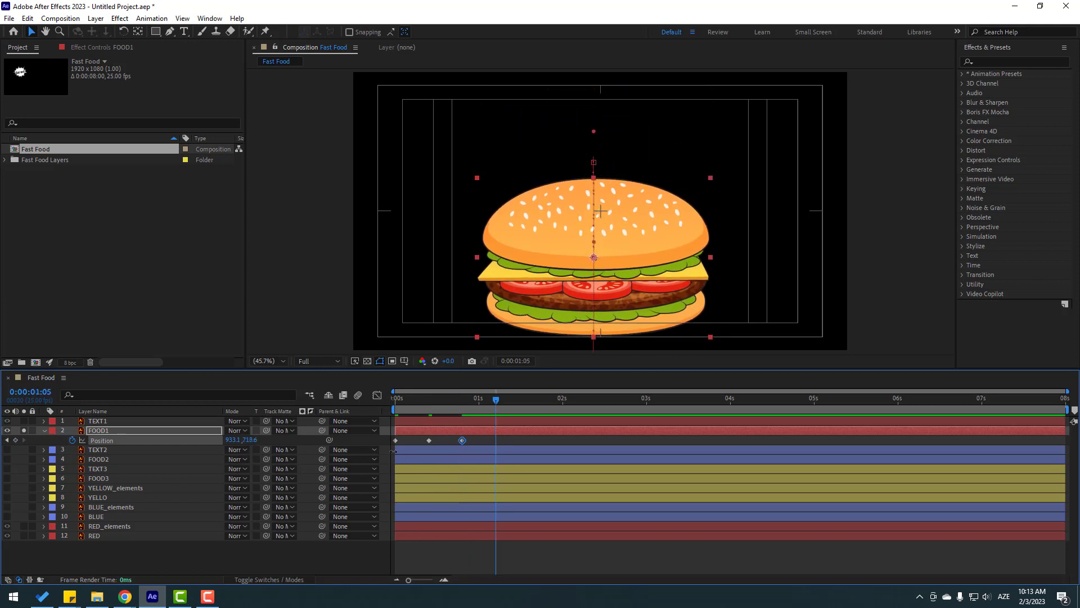
drag(241, 441, 140, 448)
key(shift+Page_Down)
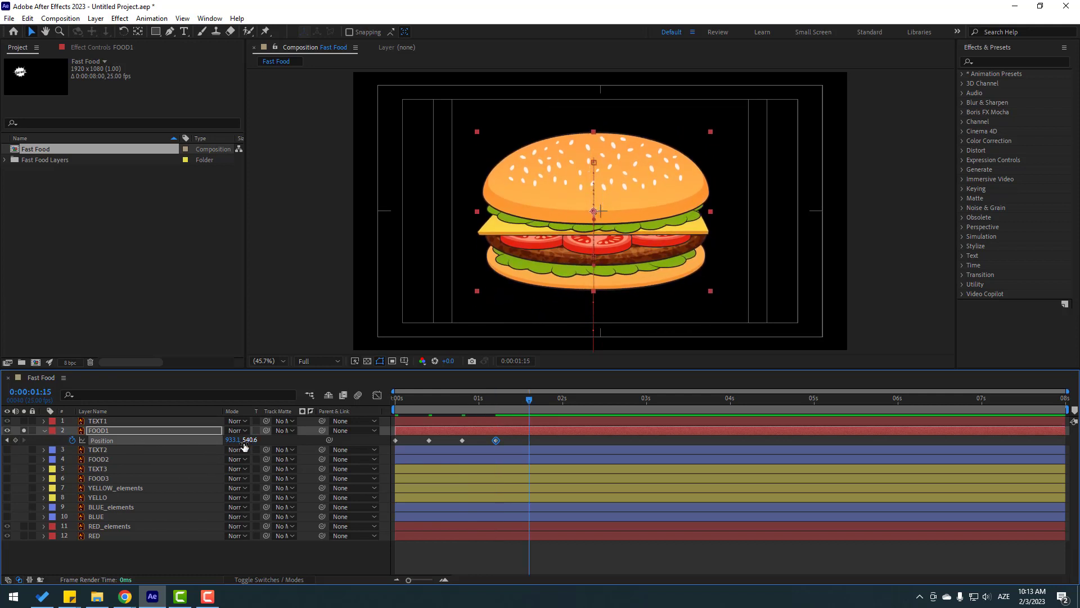
mouse_move(248, 440)
mouse_down()
mouse_move(294, 446)
mouse_move(229, 442)
mouse_up()
key(shift+Page_Down)
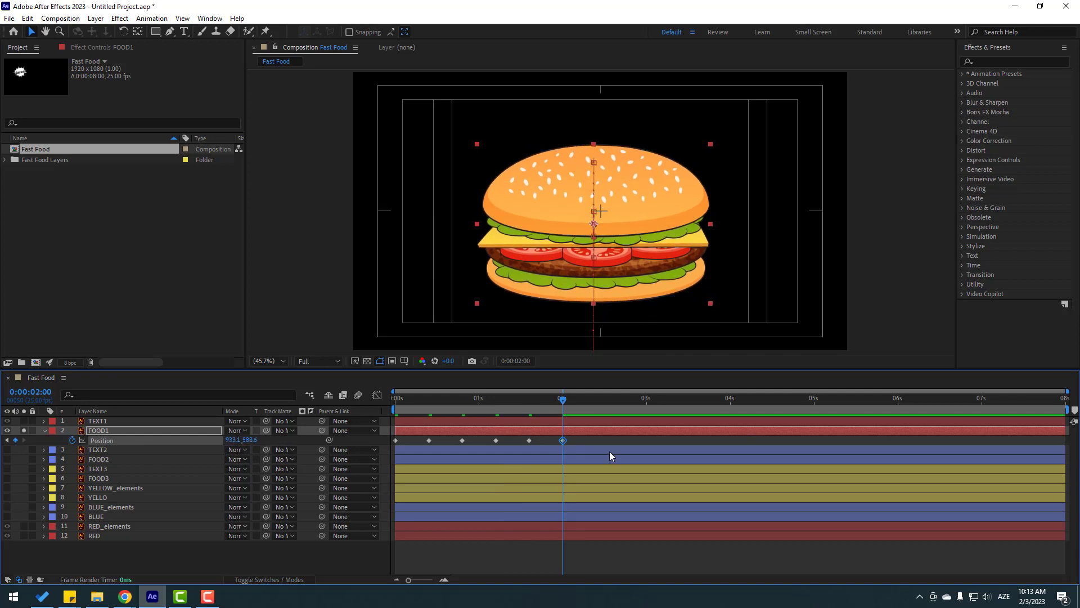
Apply Easy Ease to all of FOOD1's Position keyframes and preview the bounce.
drag(579, 437, 372, 449)
right_click(401, 438)
mouse_move(402, 436)
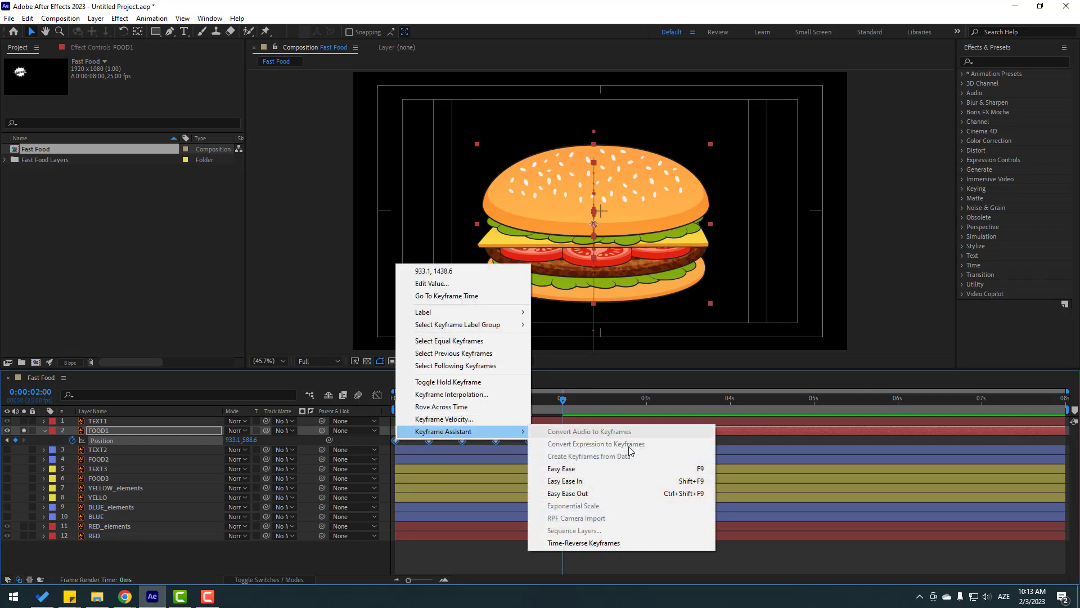
click(702, 470)
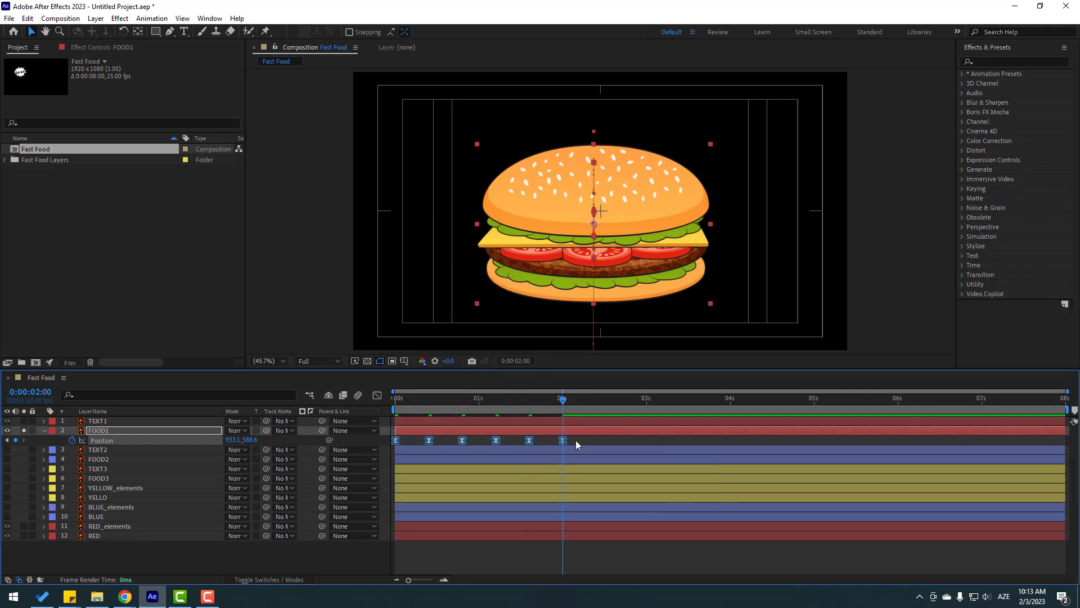
key(space)
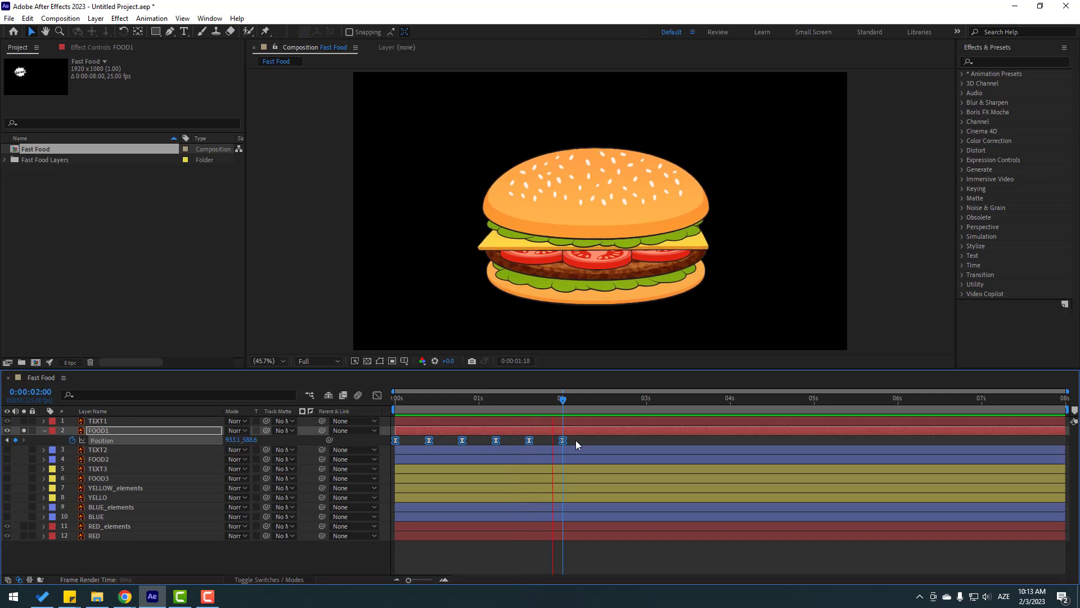
key(space)
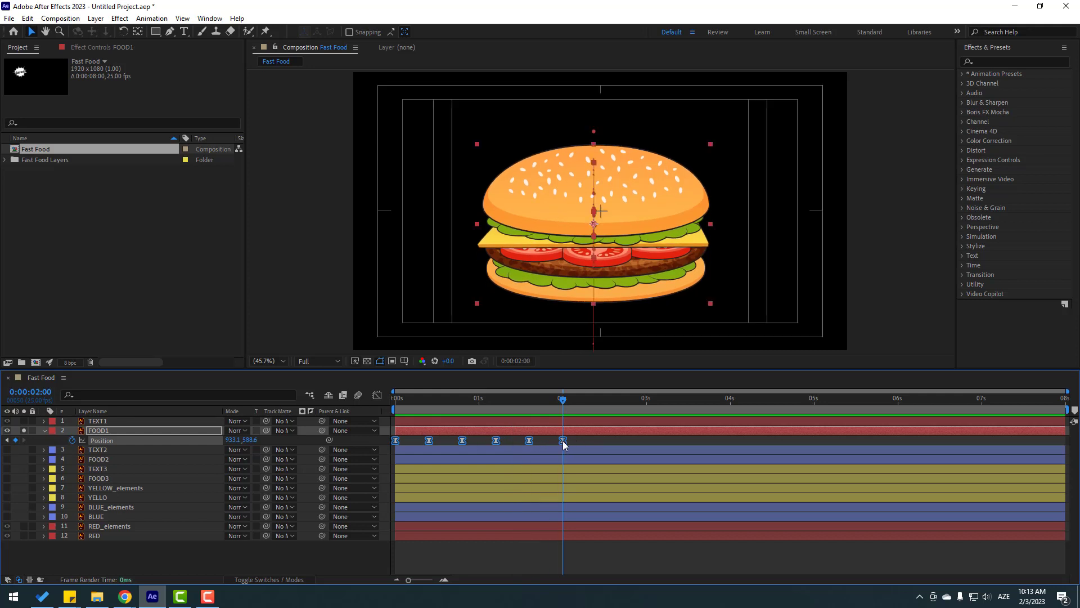
Change the spatial interpolation of FOOD1's Position keyframes so the motion path has no curve handles, and preview the animation.
right_click(563, 441)
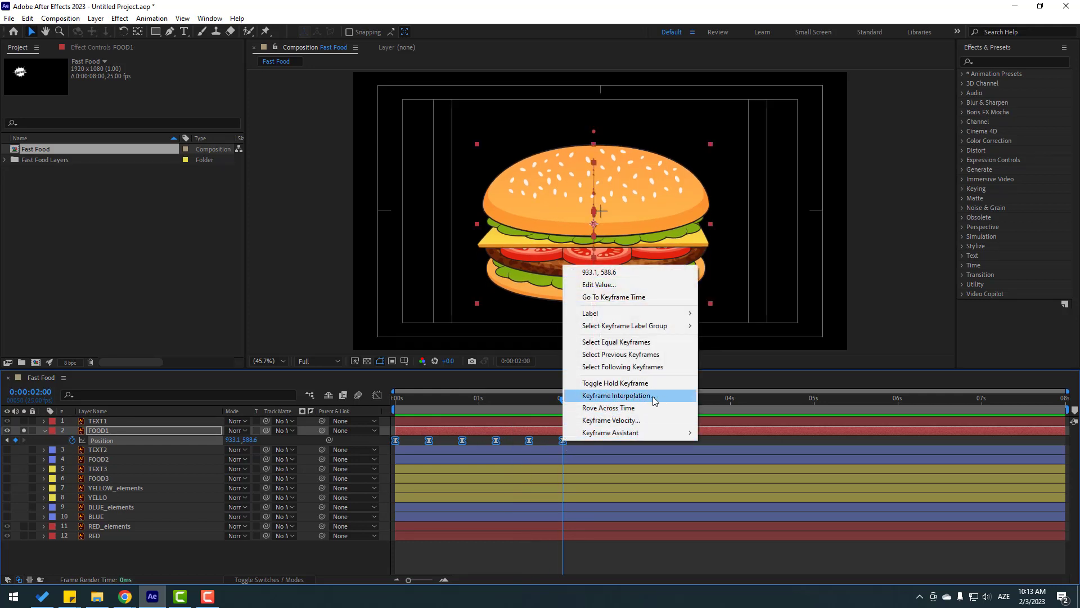
click(617, 395)
click(480, 278)
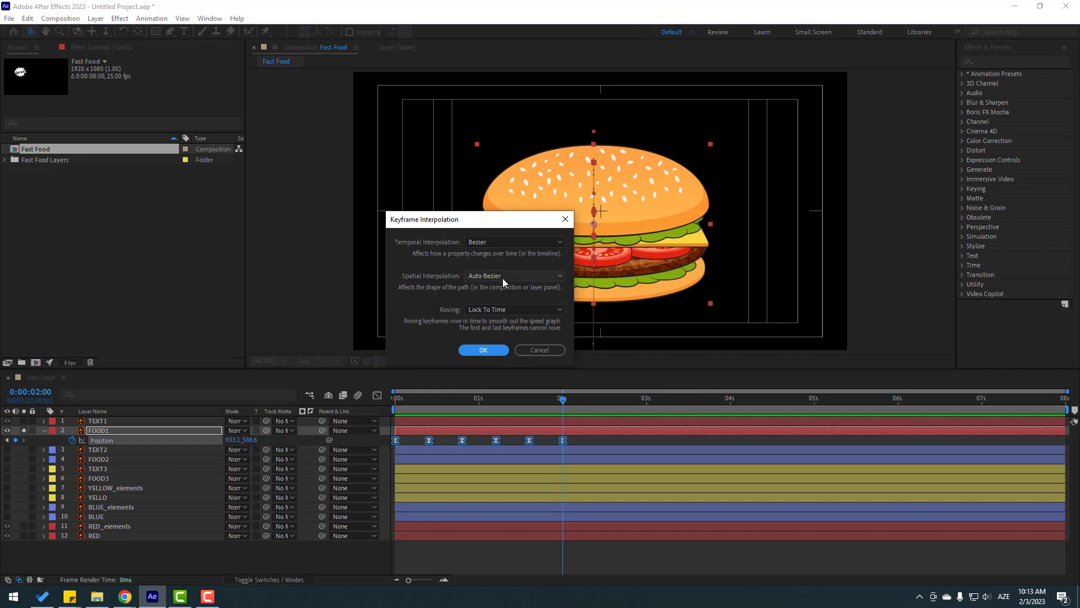
click(490, 310)
click(484, 350)
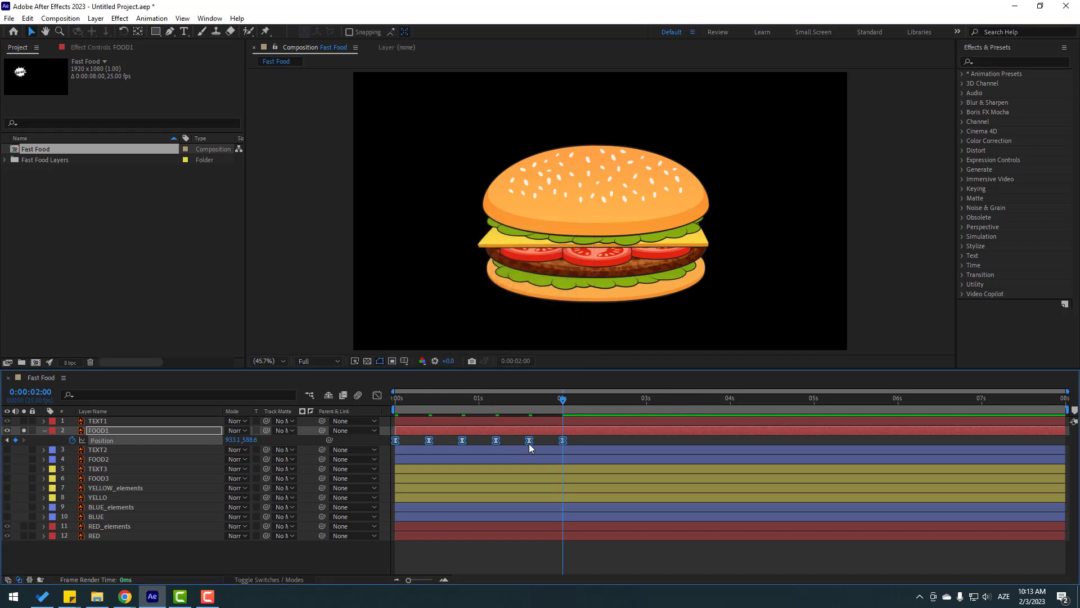
key(space)
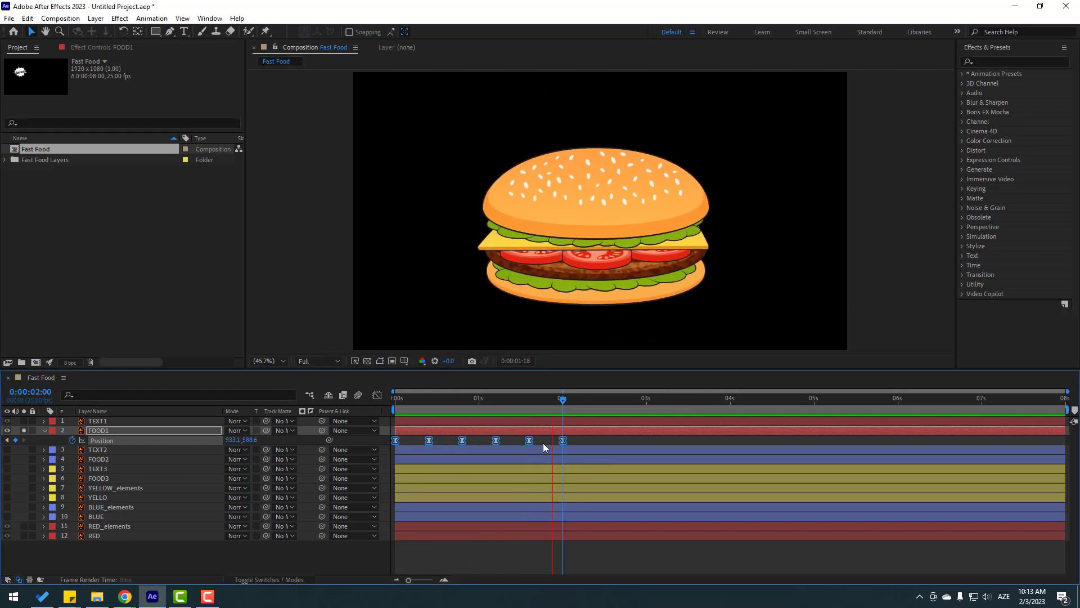
Start Rotation keyframes on FOOD1 with -6° at 0:00:00:00 and set the rotation to 3° at the 0:00:00:10 Position keyframe.
click(529, 400)
drag(532, 400, 399, 415)
click(103, 431)
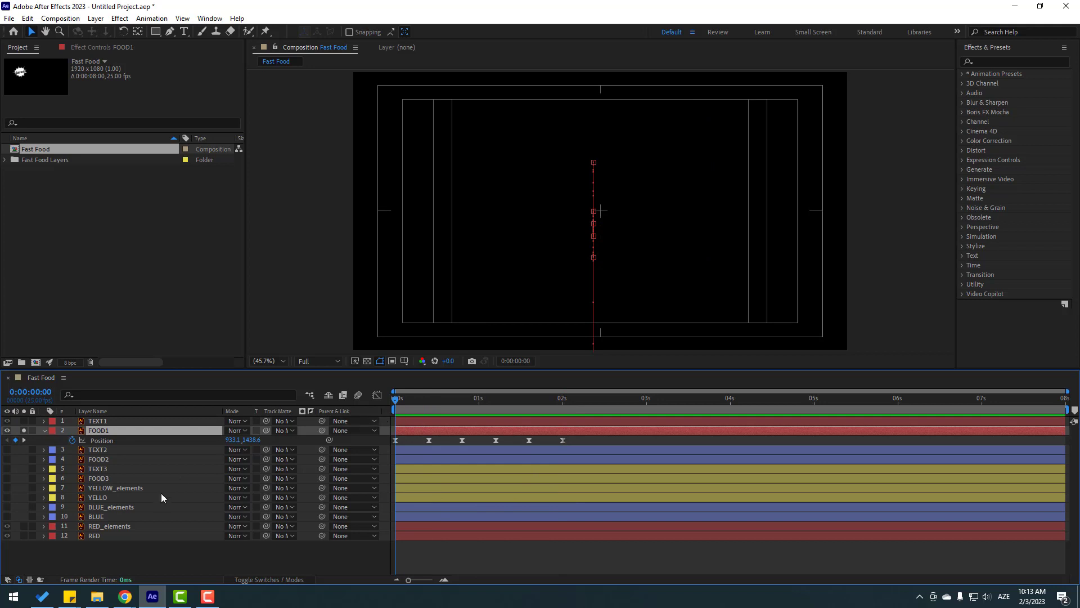
key(shift+r)
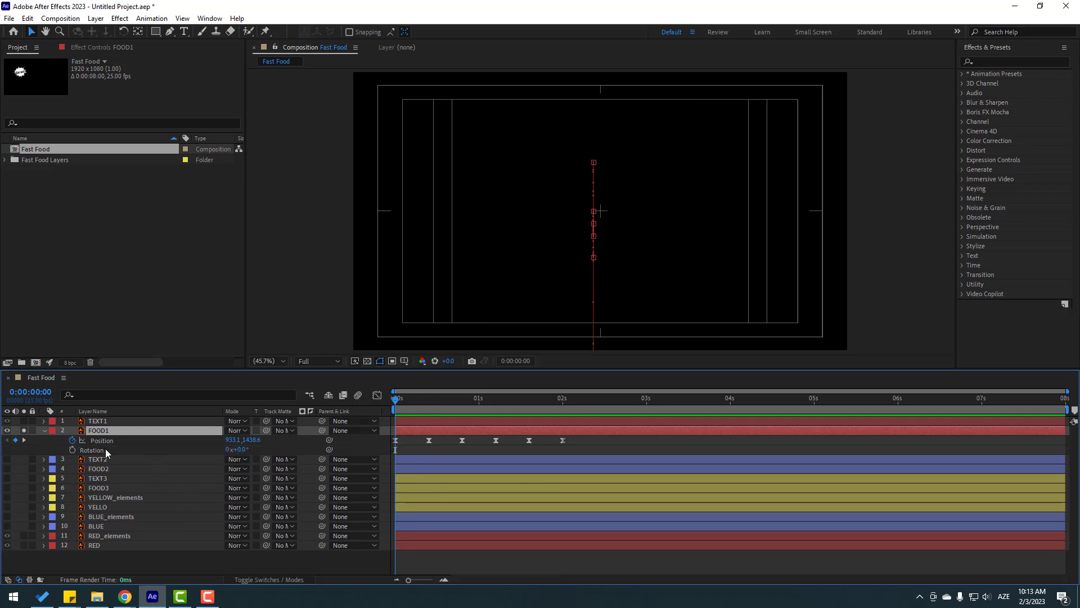
click(72, 450)
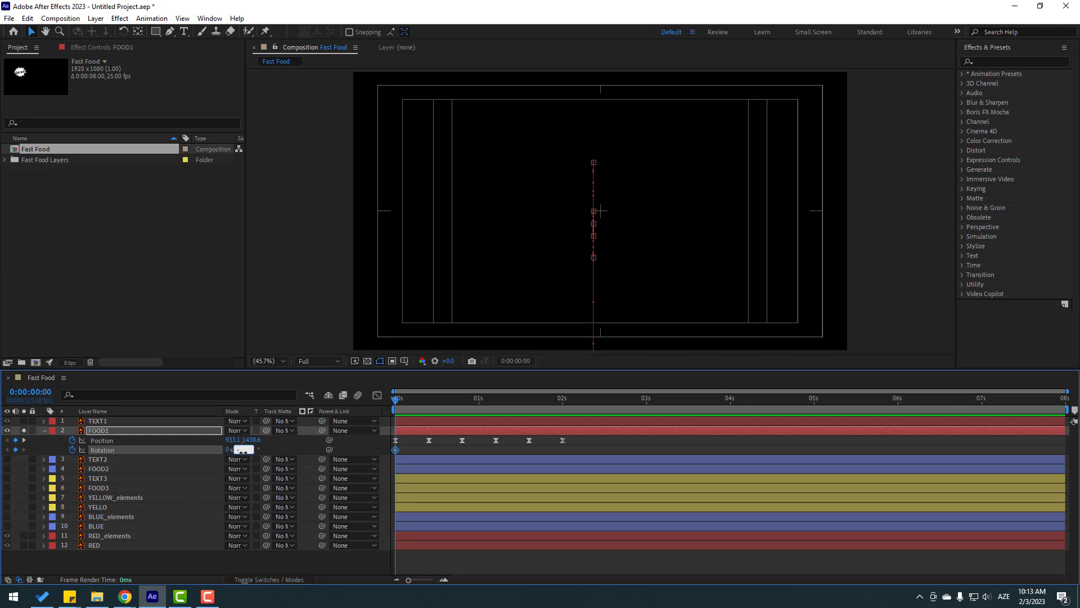
key(k)
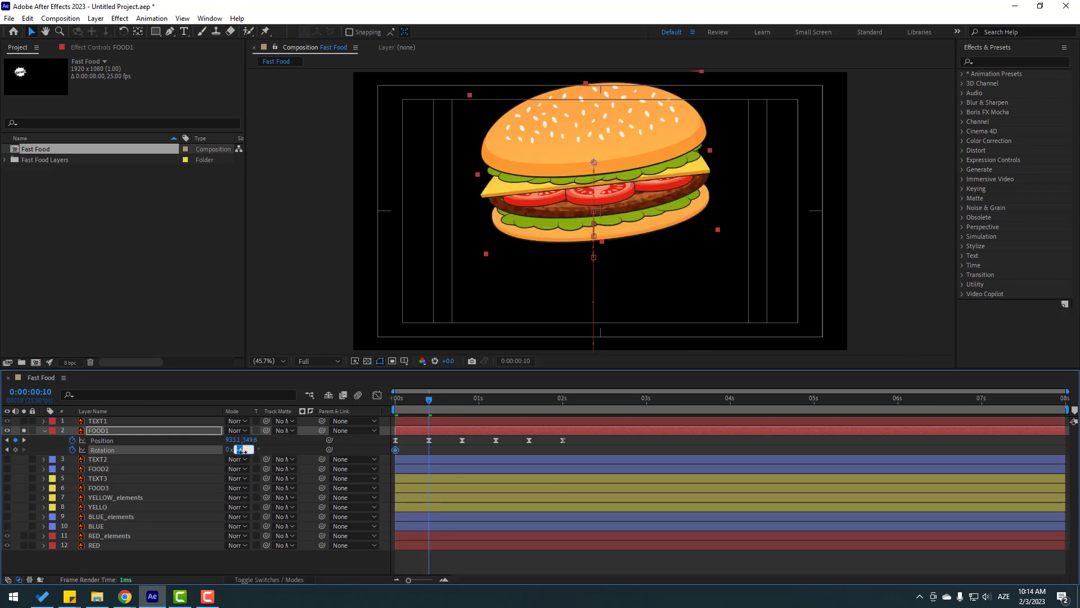
key(Return)
Set FOOD1's rotation to -1° at 0:00:00:20 and 0° at 0:00:01:05.
key(k)
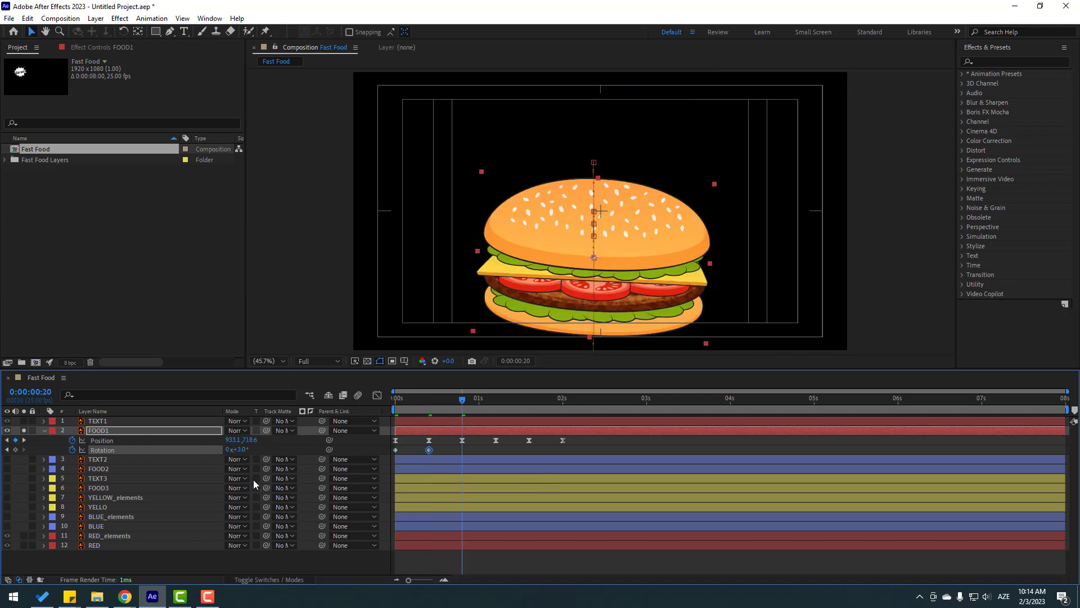
text(-1)
key(Return)
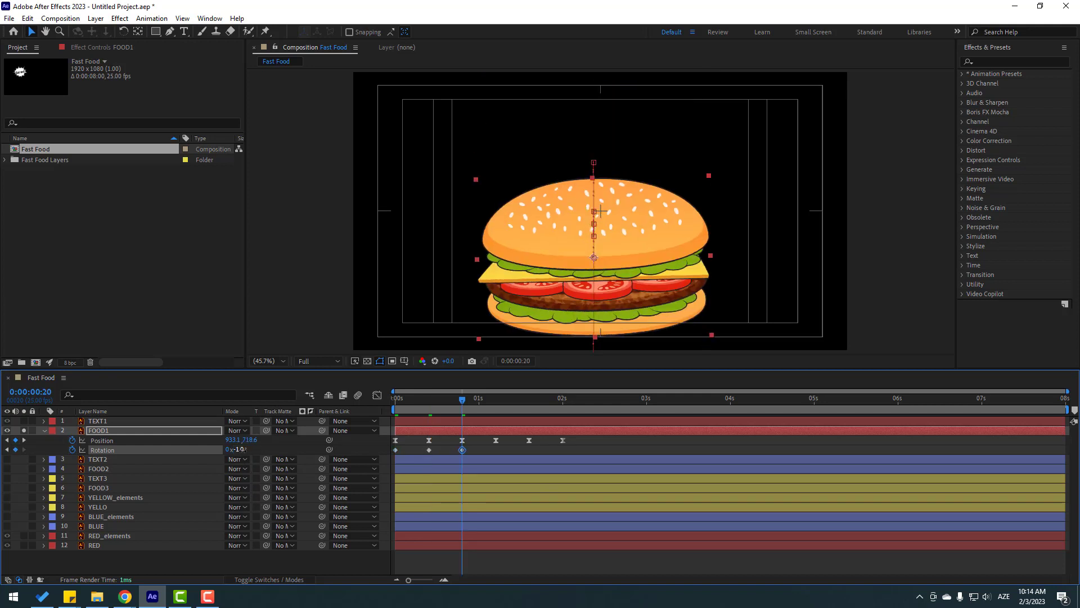
key(k)
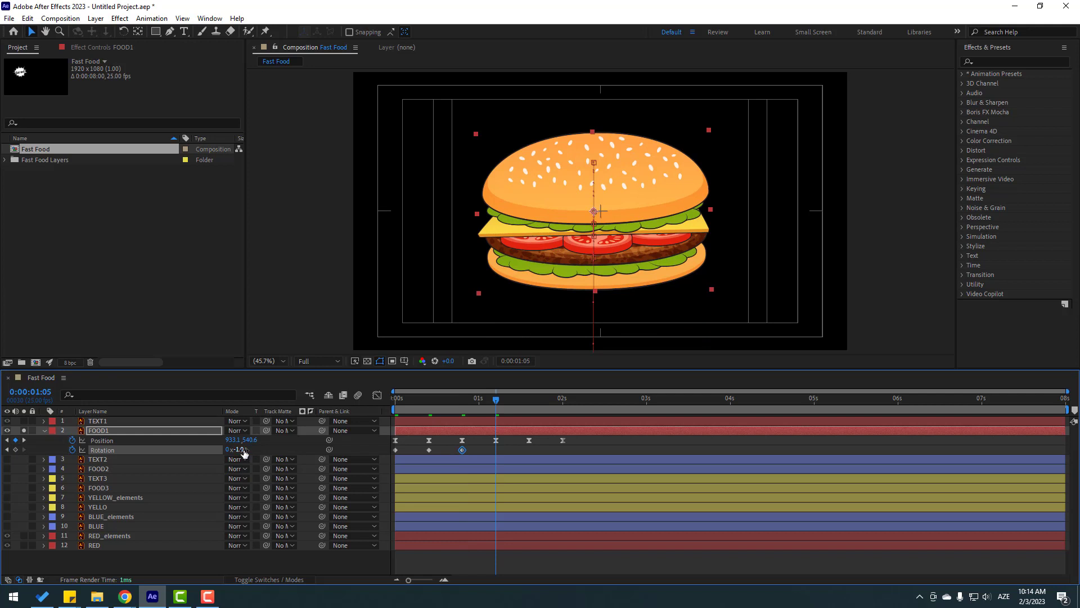
key(Return)
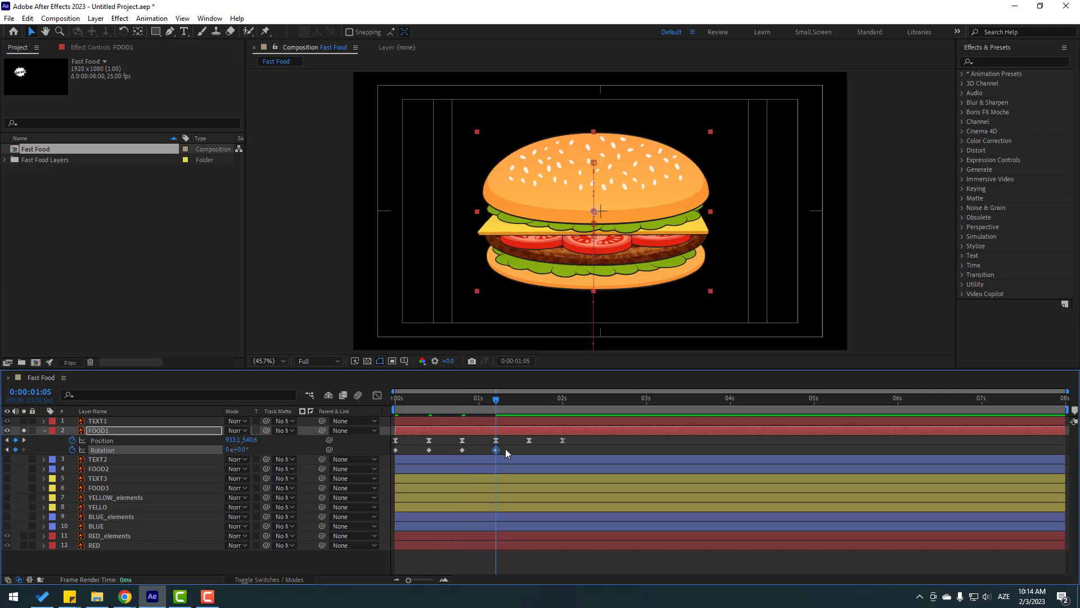
Apply Easy Ease to all of FOOD1's Rotation keyframes and preview the wobble.
drag(505, 447, 395, 453)
right_click(395, 451)
mouse_move(445, 442)
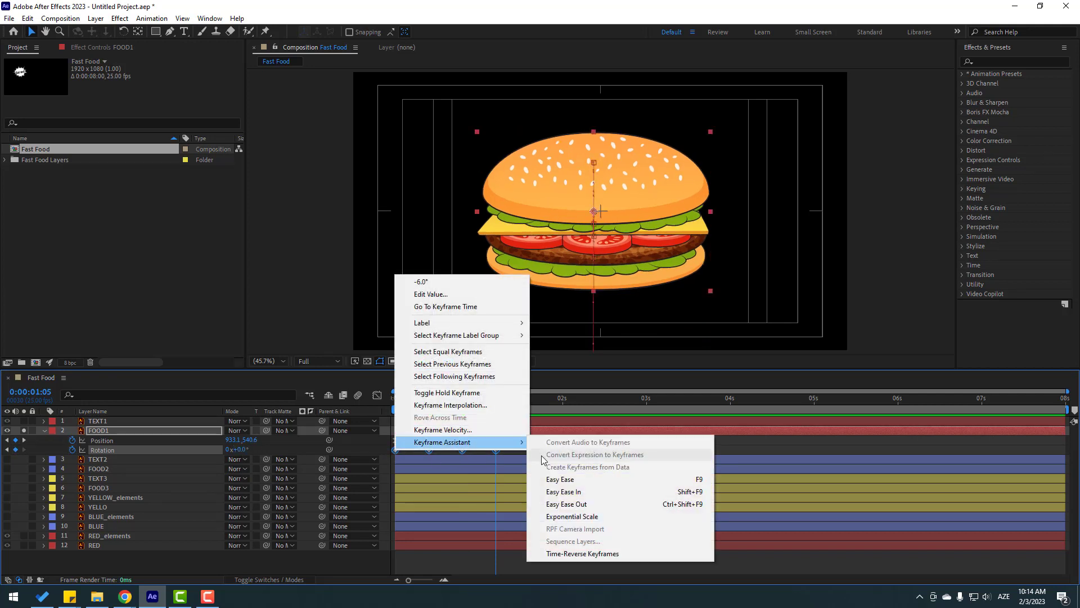
click(529, 478)
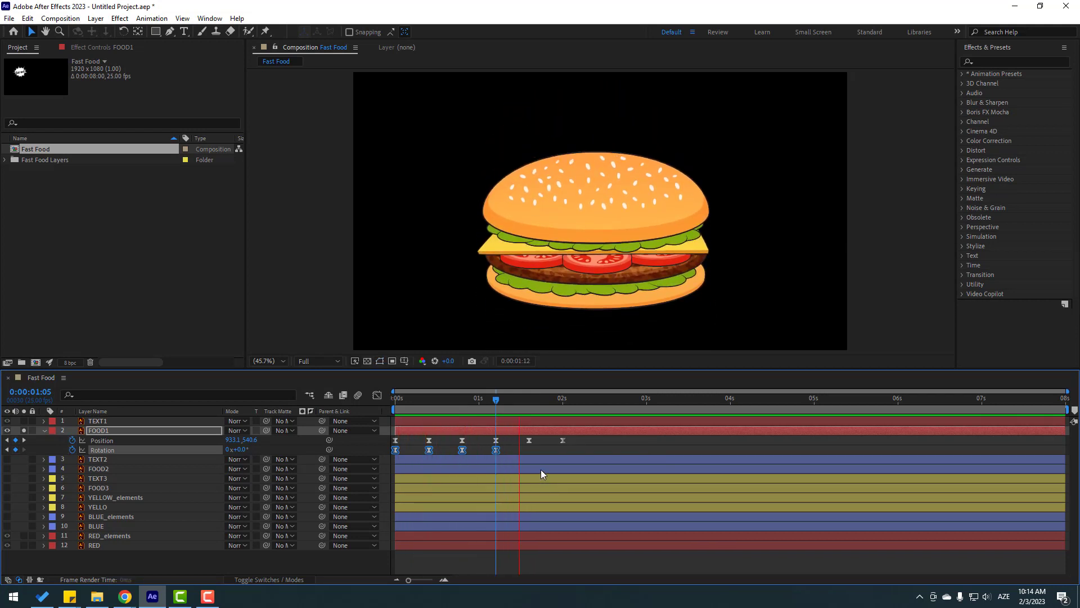
click(530, 399)
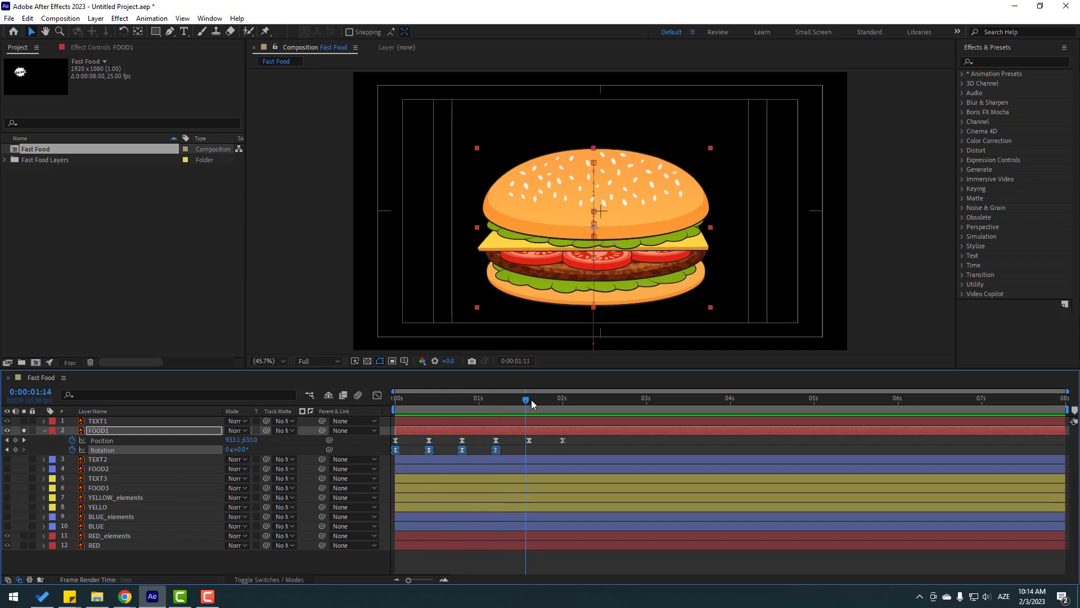
Collapse FOOD1's keyframed properties and turn off its solo.
key(u)
click(24, 430)
click(73, 544)
Pre-compose the RED and RED_elements layers into a new composition named RED and return to the Fast Food composition.
click(92, 528)
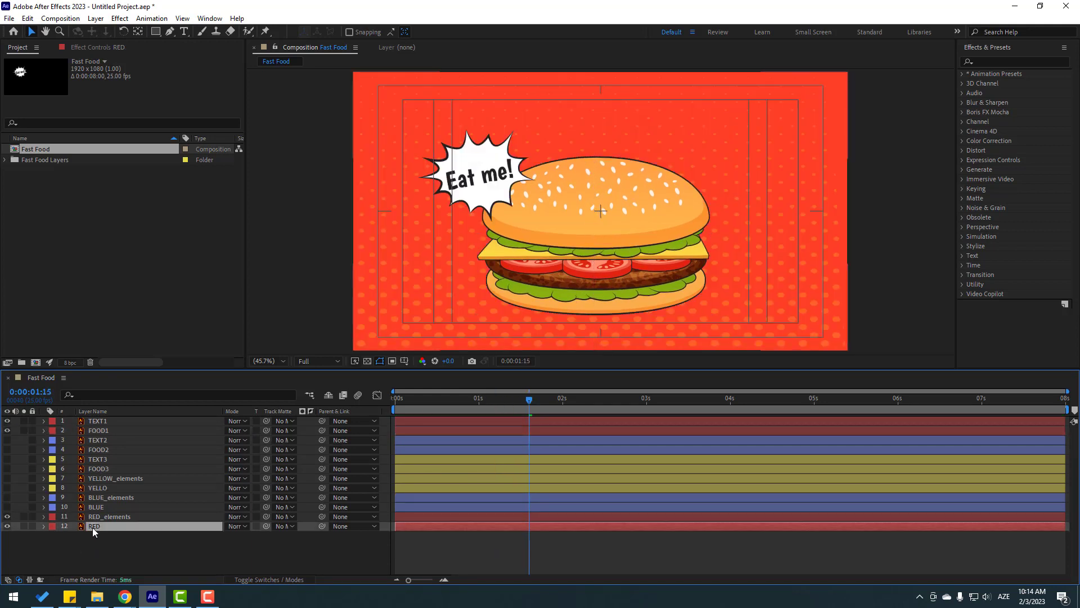
drag(93, 535, 106, 521)
right_click(103, 522)
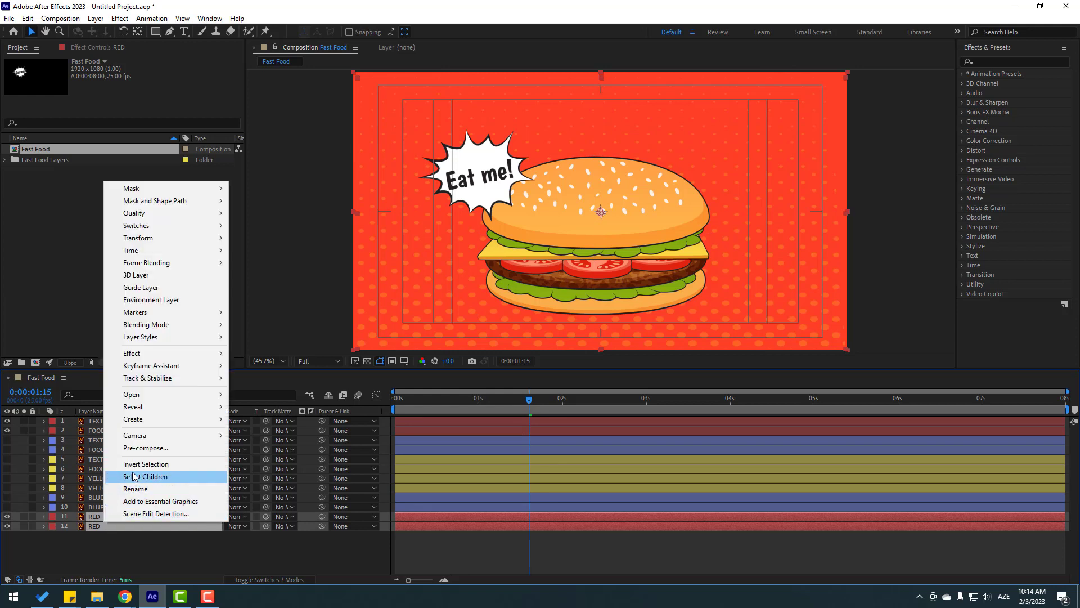
click(137, 449)
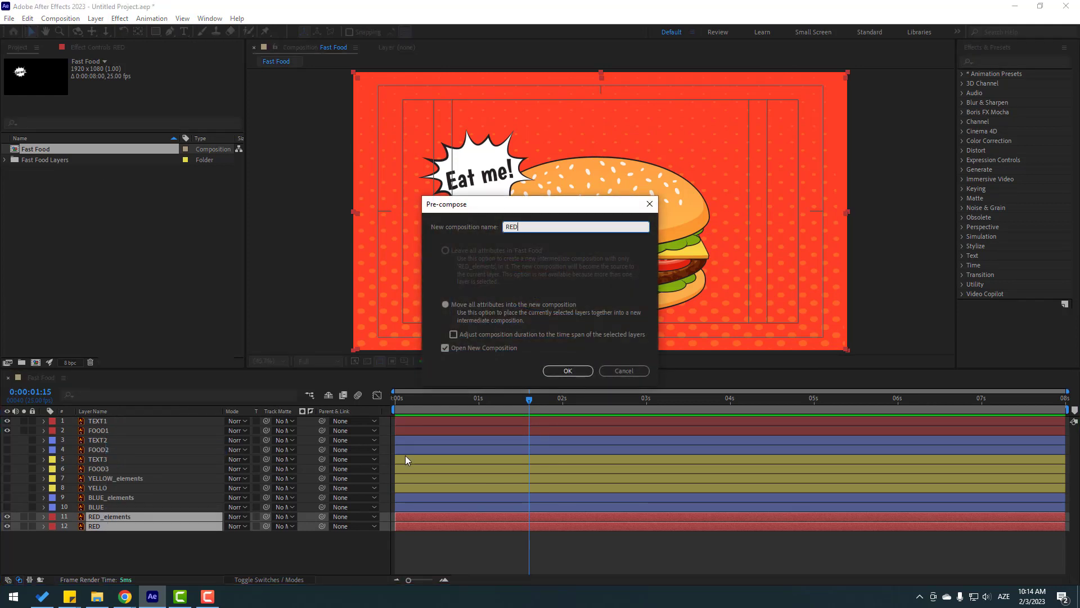
click(568, 371)
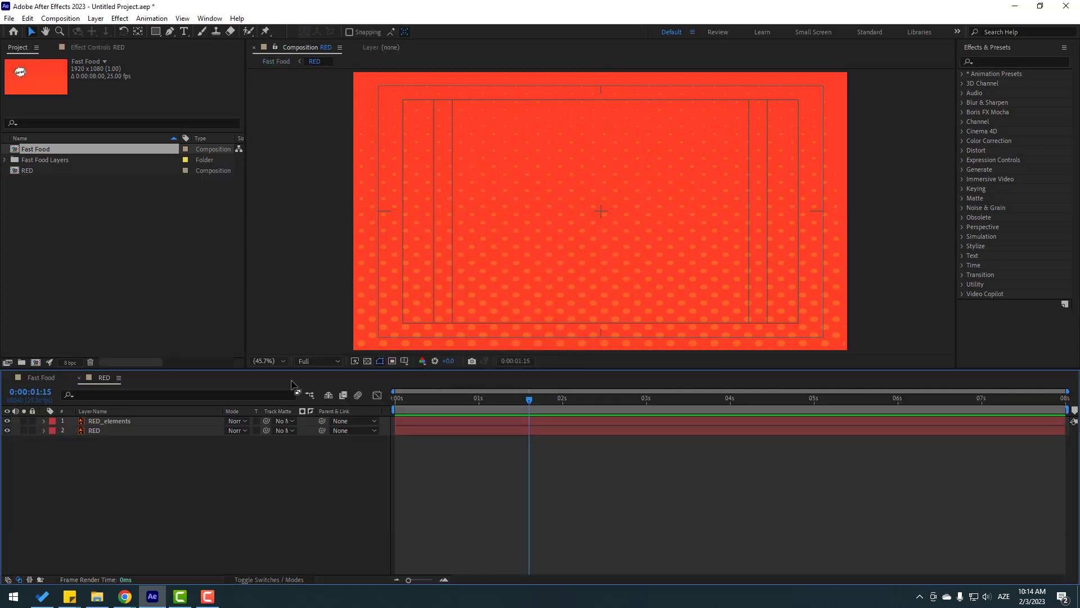
click(29, 376)
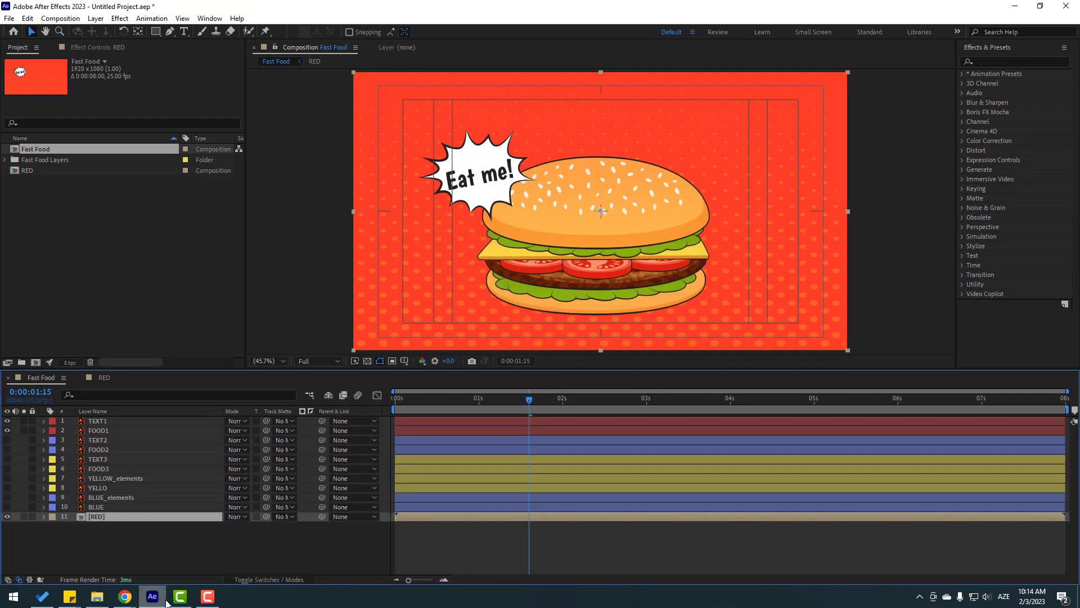
click(222, 563)
drag(478, 411, 506, 412)
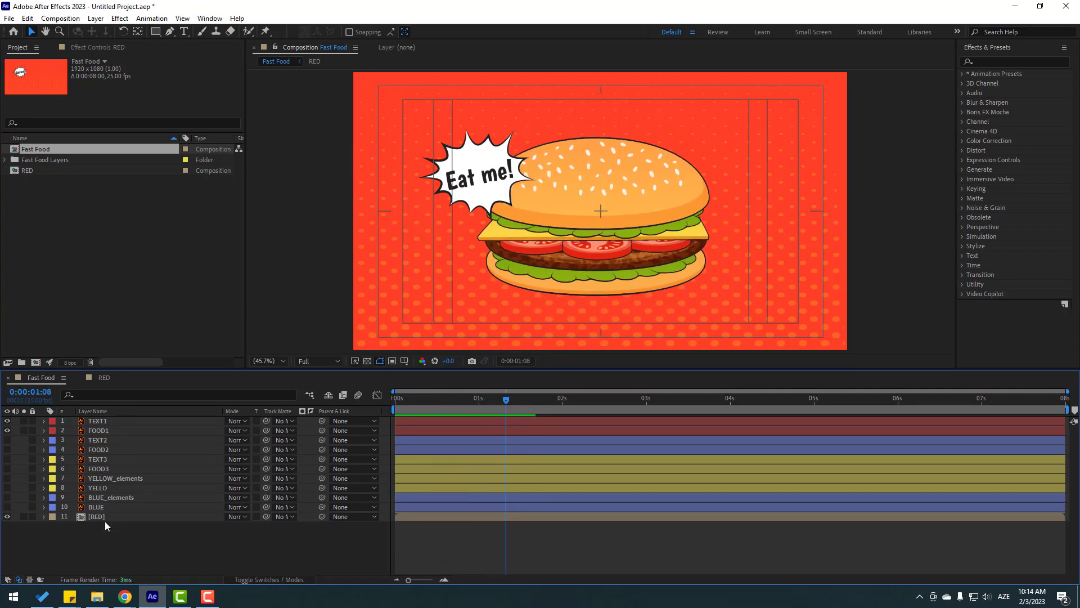
Open the RED precomposition and start Opacity keyframes on RED_elements with 0% at 0:00:00:00.
double_click(99, 516)
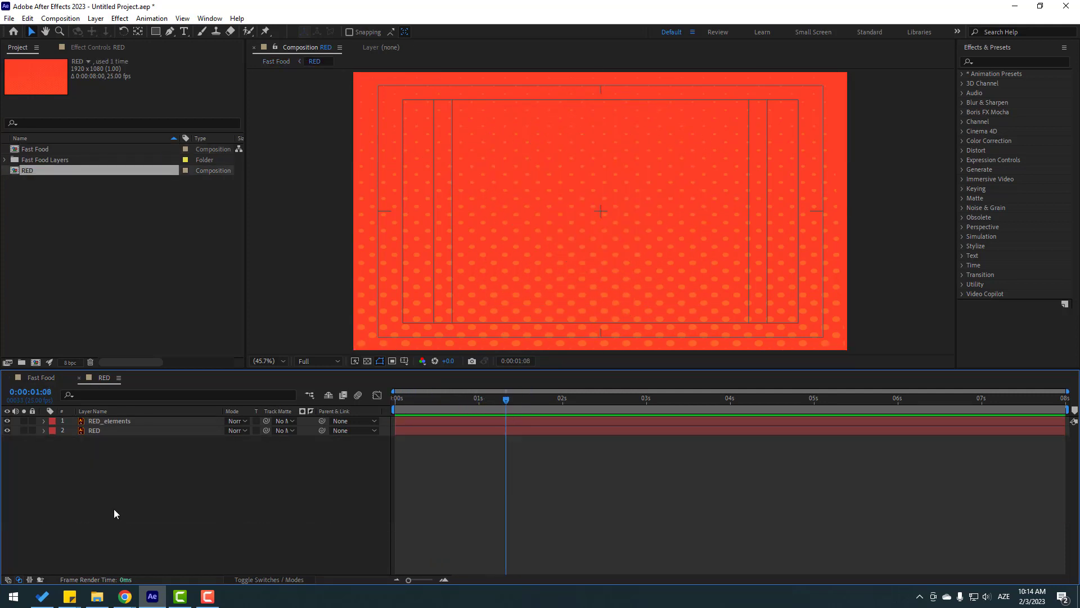
click(110, 422)
drag(492, 400, 383, 410)
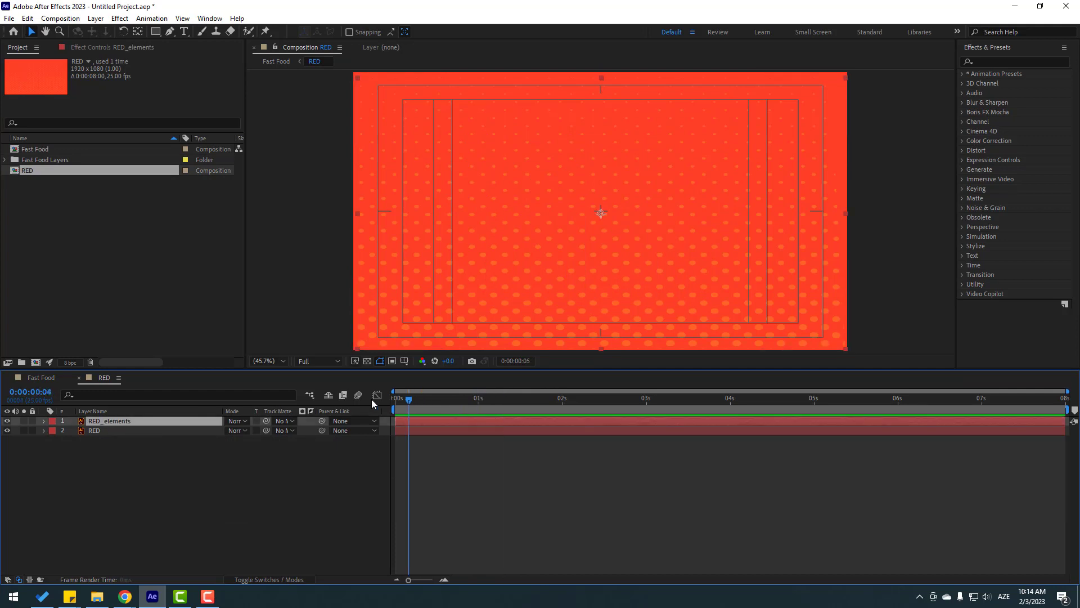
key(t)
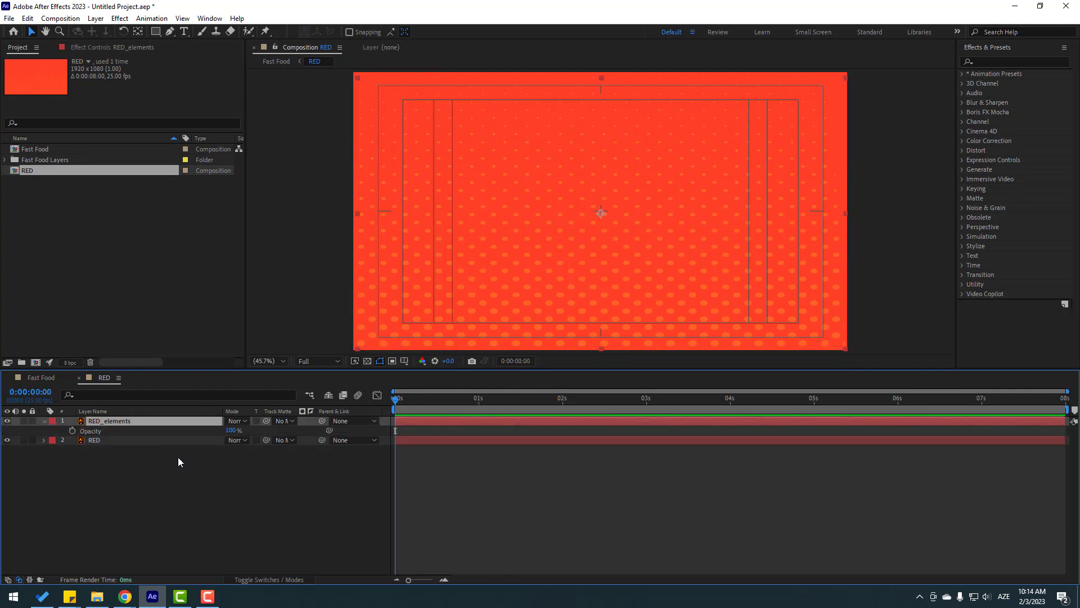
click(236, 431)
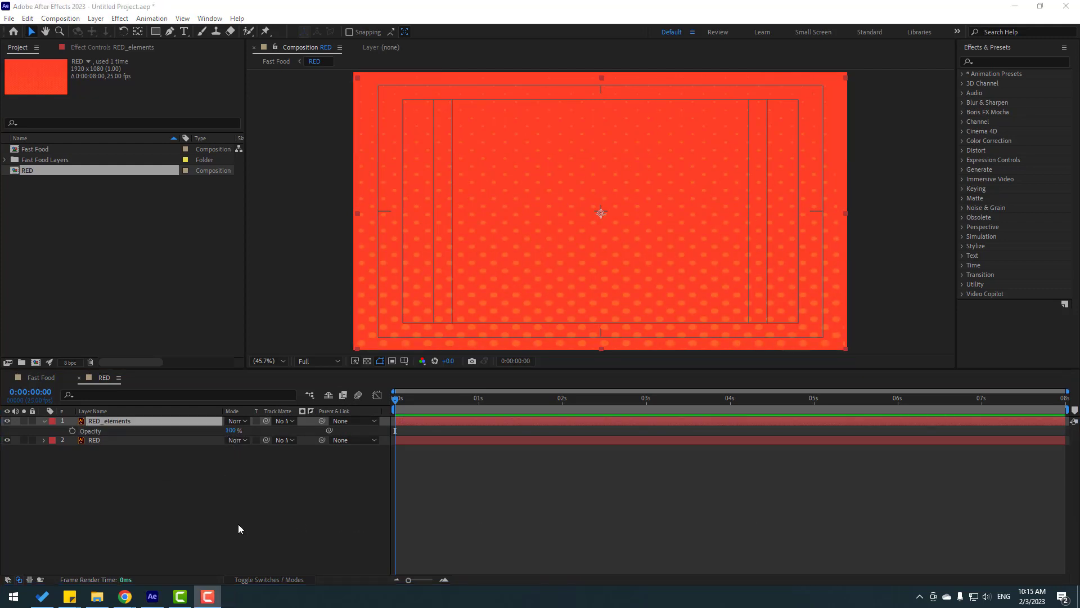
click(72, 431)
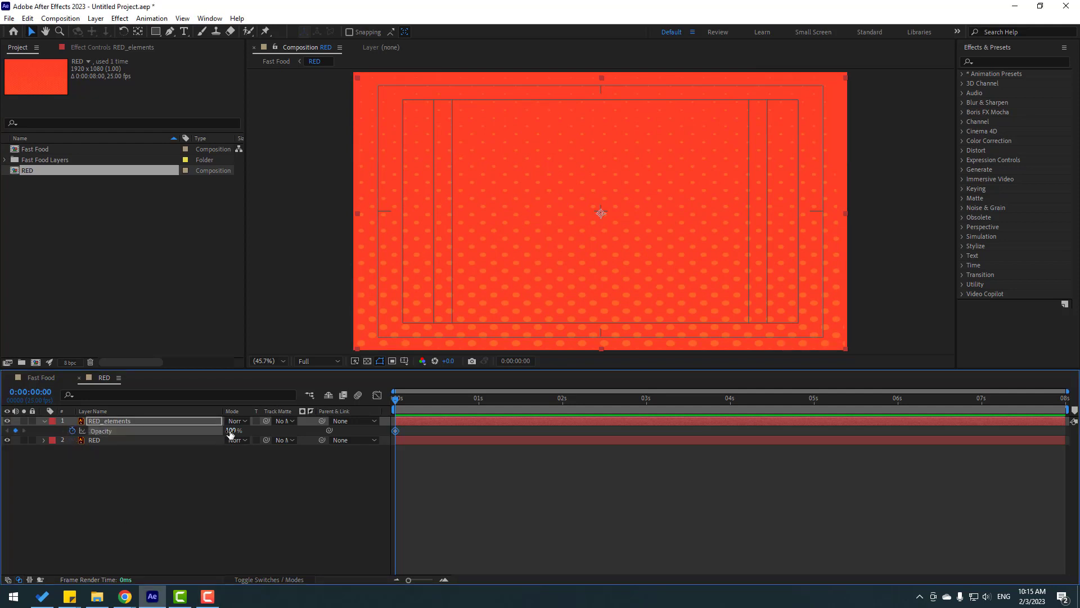
key(Return)
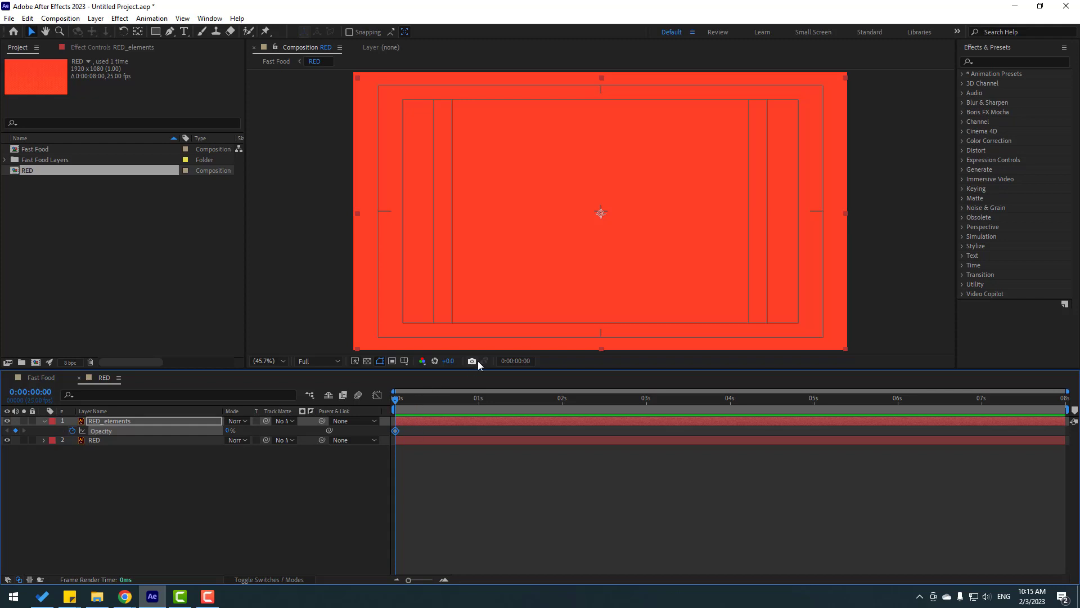
Move 6 frames forward to 0:00:00:06 and set the opacity of RED_elements to 100%.
key(alt+shift+j)
text(+)
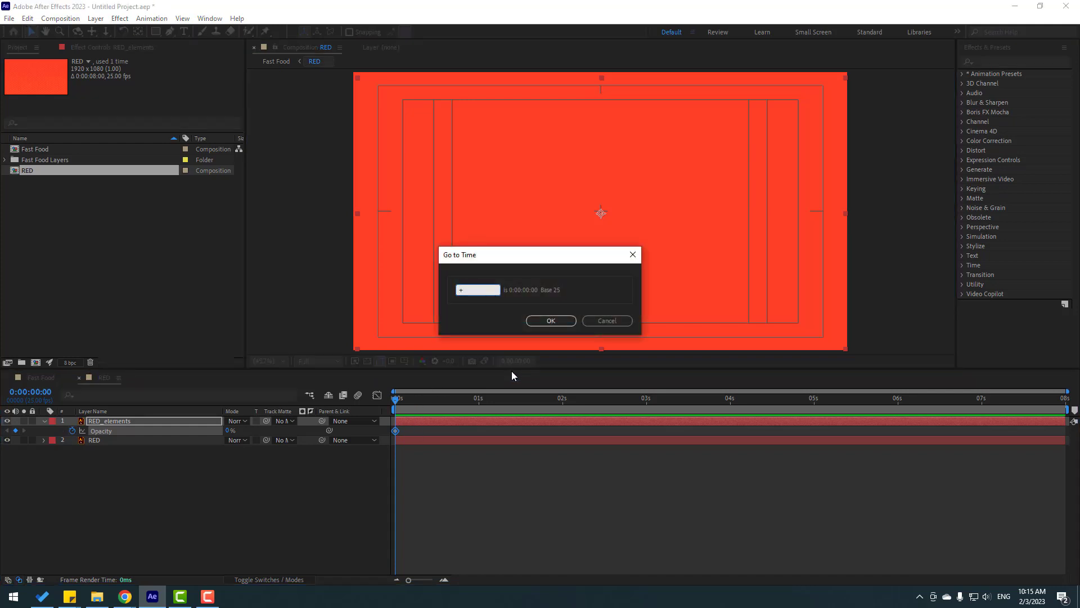
text(6)
click(548, 321)
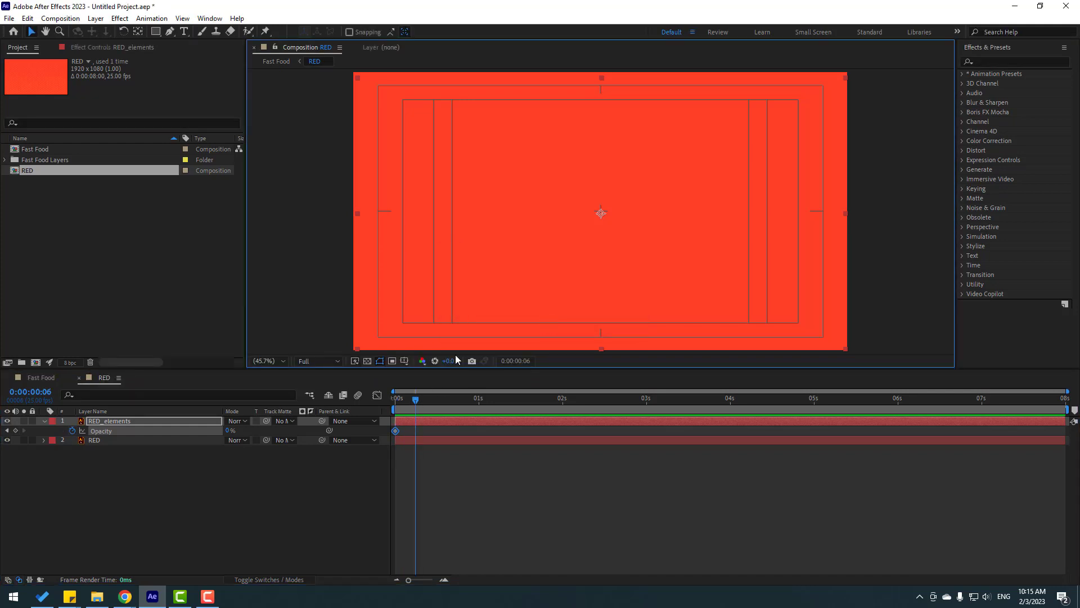
click(229, 430)
text(100)
key(Return)
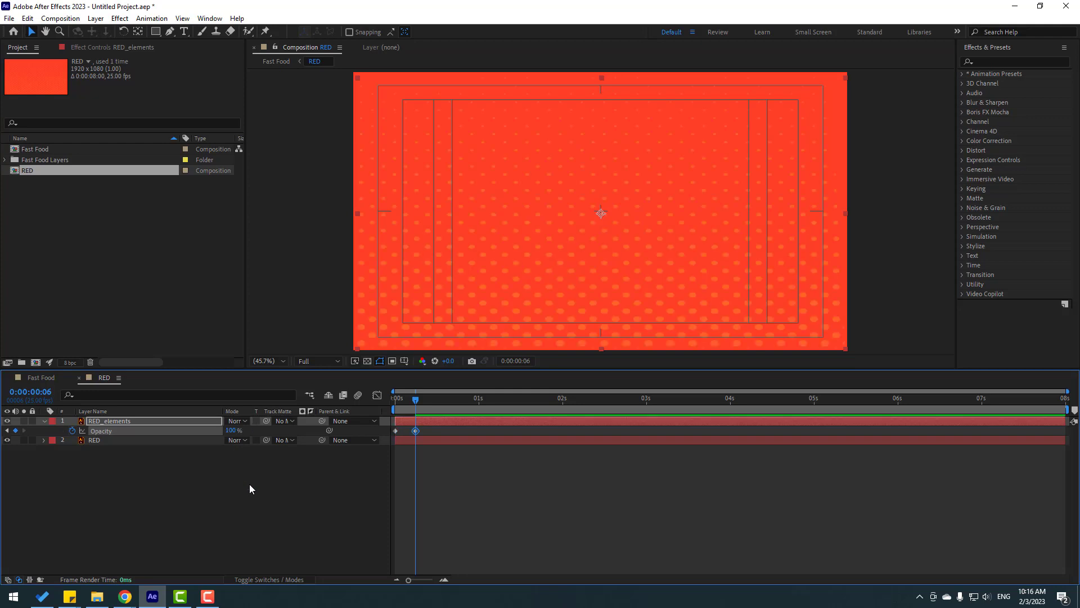
Advance another 6 frames to 0:00:00:12 and set the opacity of RED_elements to 0%.
click(511, 360)
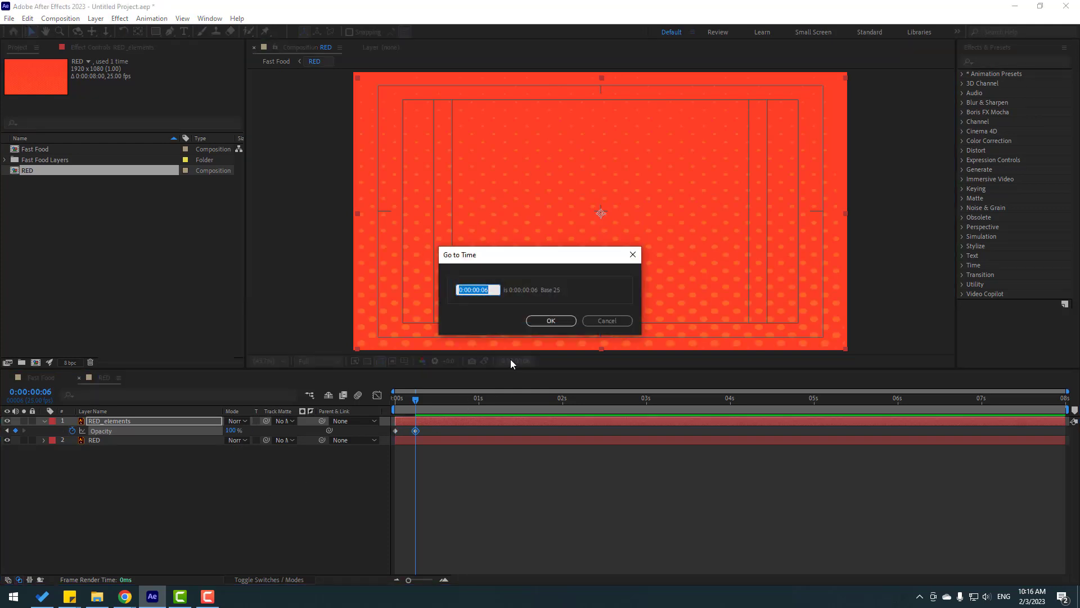
text(+6)
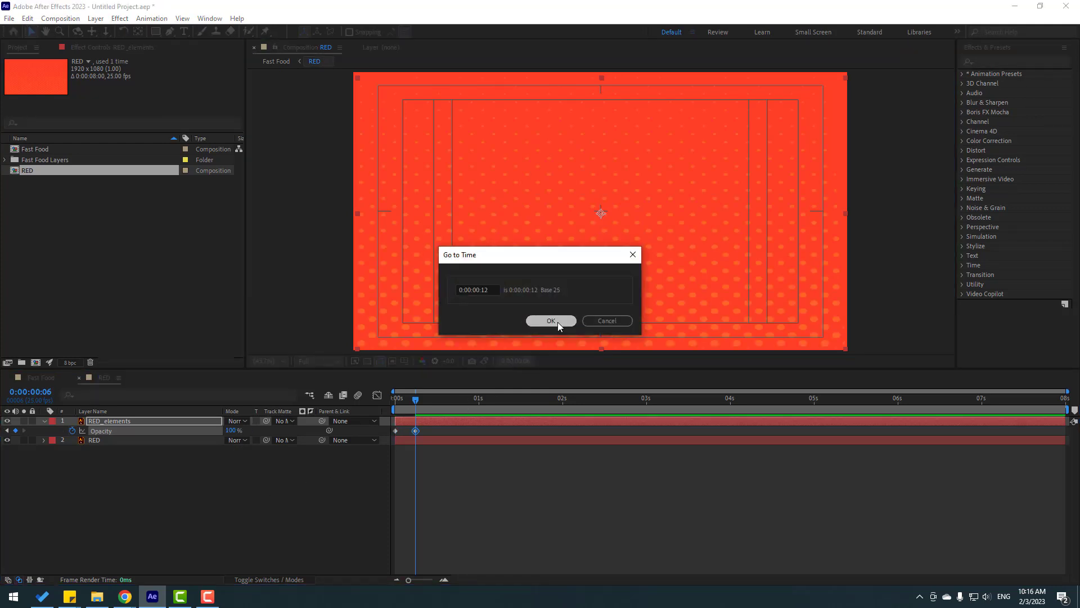
click(557, 321)
click(231, 430)
text(0)
click(418, 463)
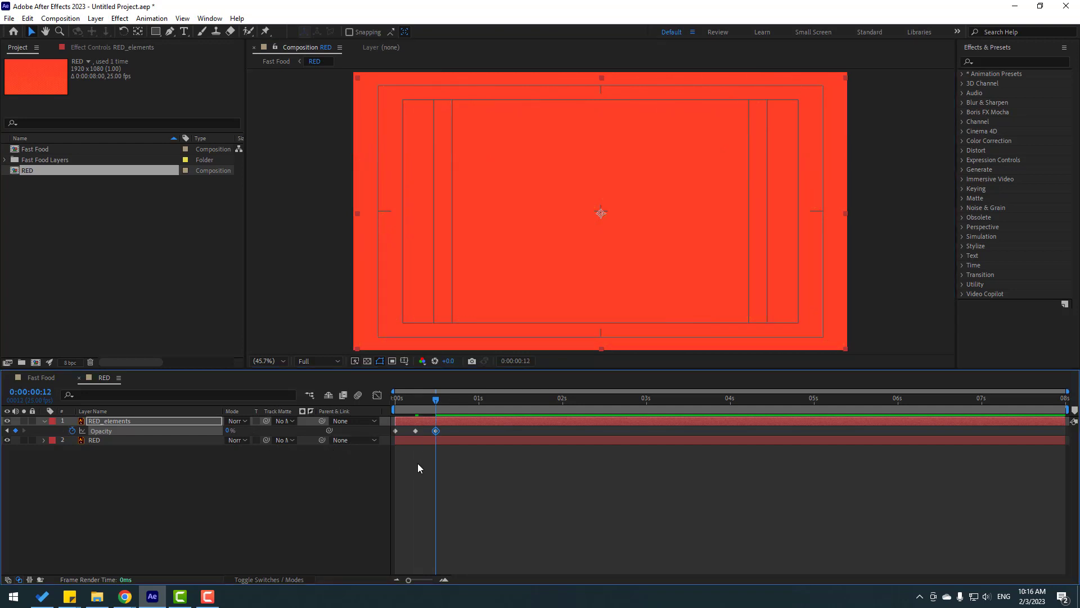
Apply Easy Ease to all three Opacity keyframes of RED_elements and check the fade.
click(471, 496)
key(ctrl+z)
drag(442, 438, 384, 410)
right_click(397, 430)
mouse_move(444, 422)
click(566, 460)
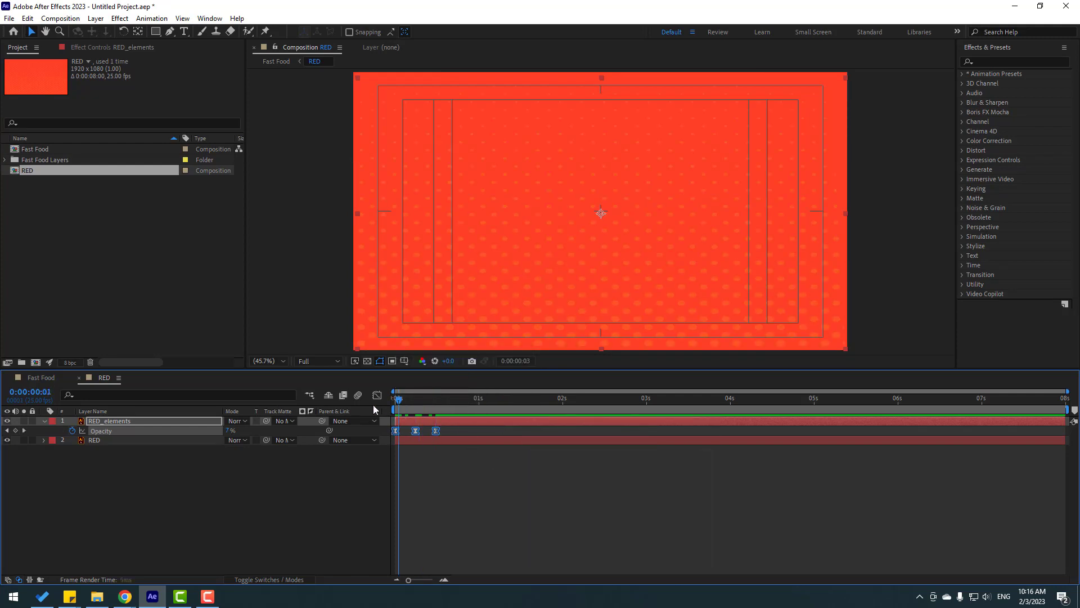
click(220, 481)
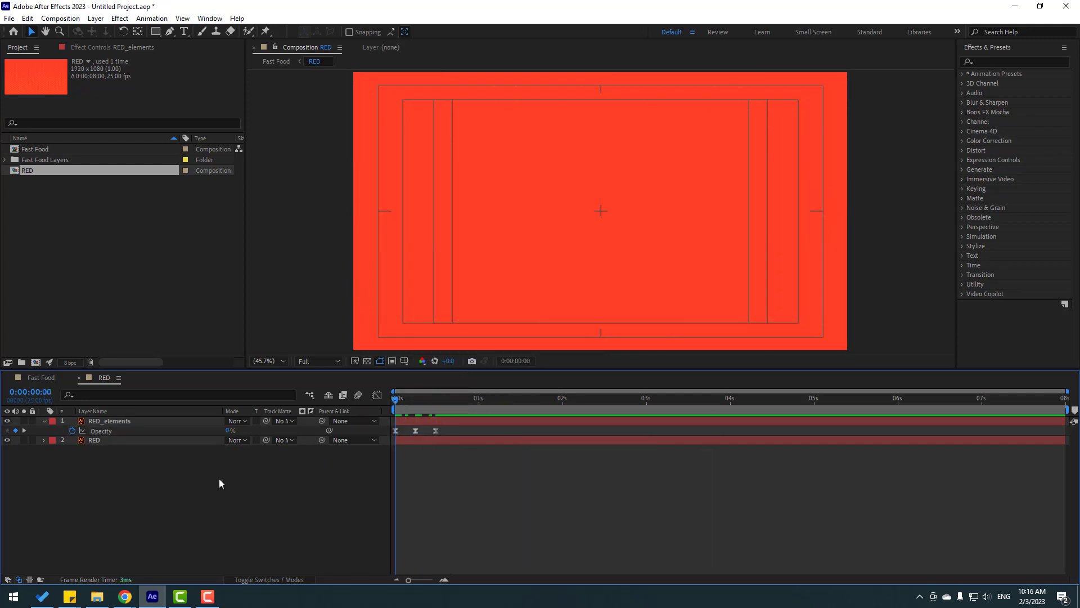
Add the expression loopOutDuration(type = "cycle", duration = 0) to the Opacity of RED_elements and preview the loop.
alt+click(72, 432)
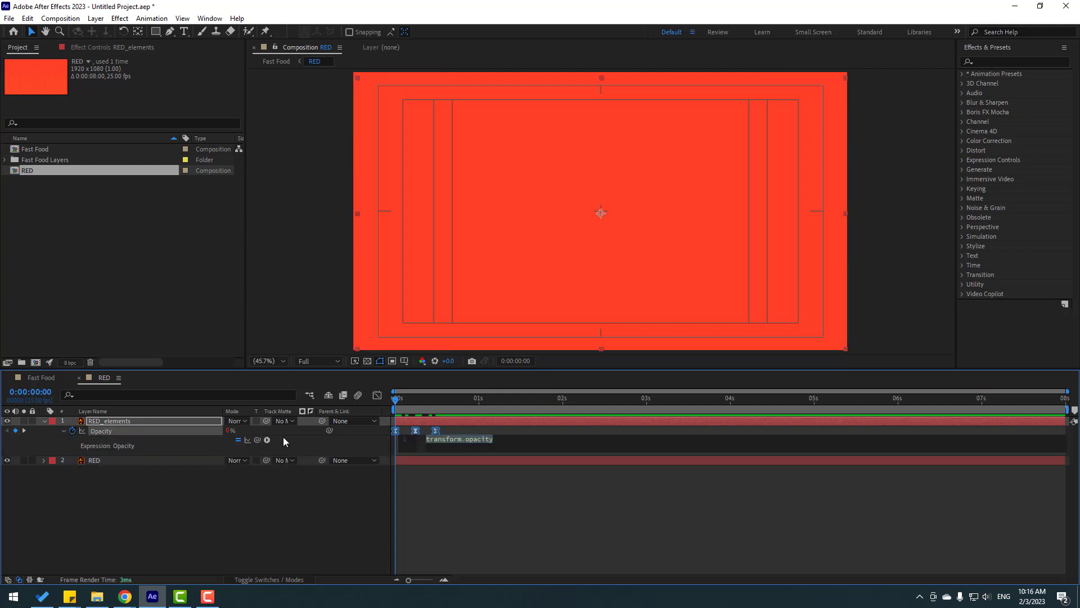
click(267, 439)
mouse_move(329, 371)
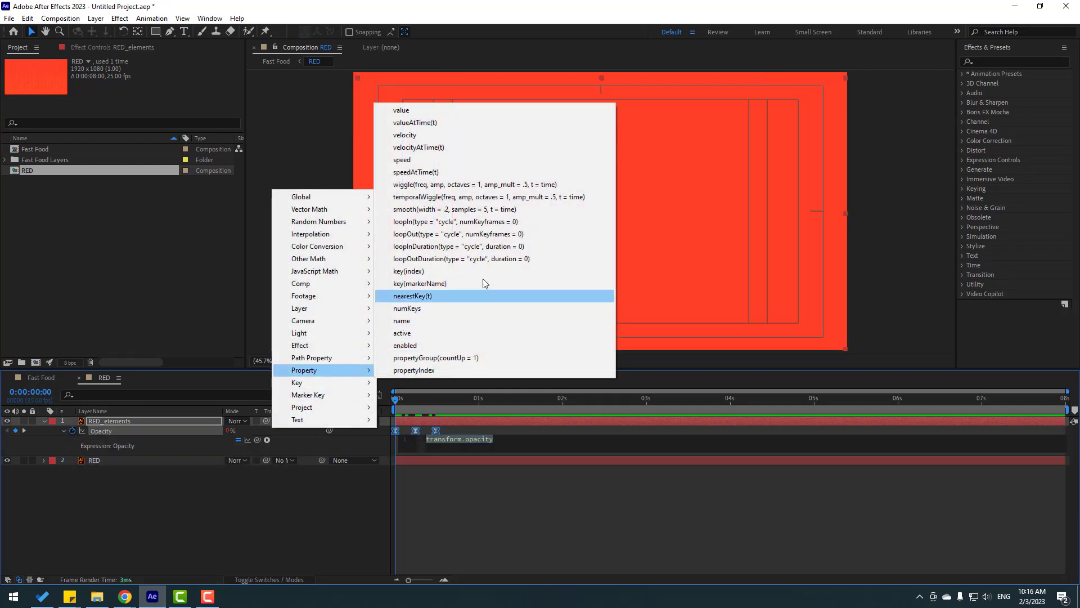
click(563, 260)
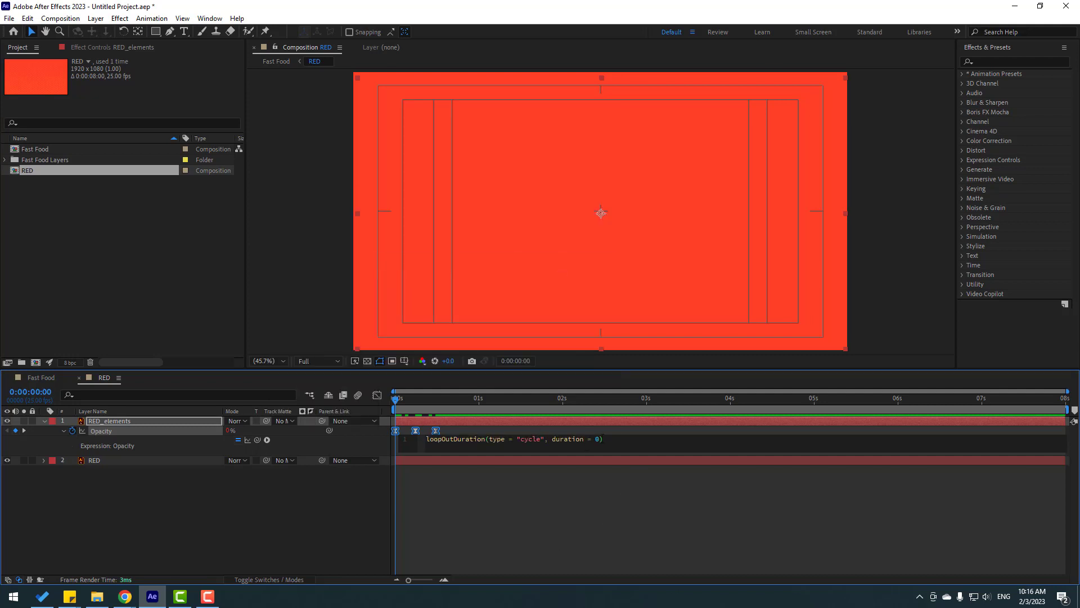
click(562, 518)
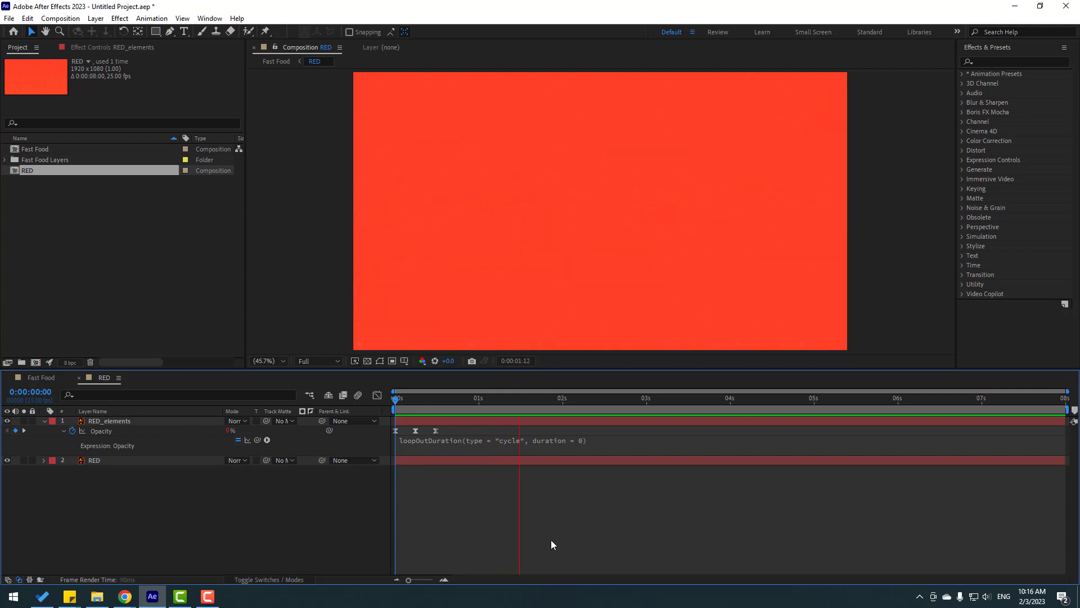
Close the RED composition and preview the animation in the Fast Food composition.
click(445, 400)
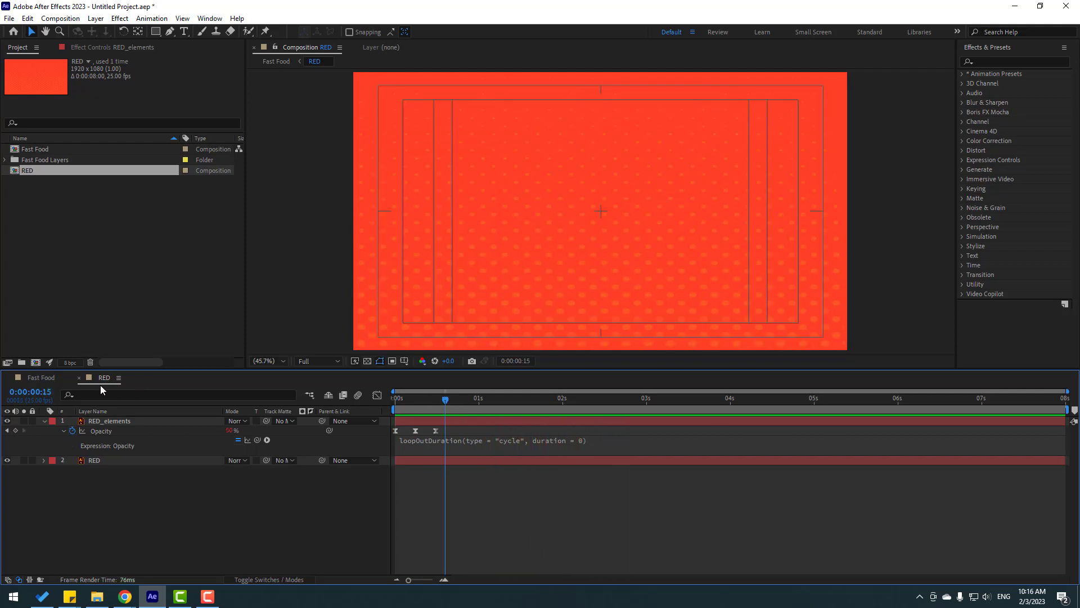
click(79, 379)
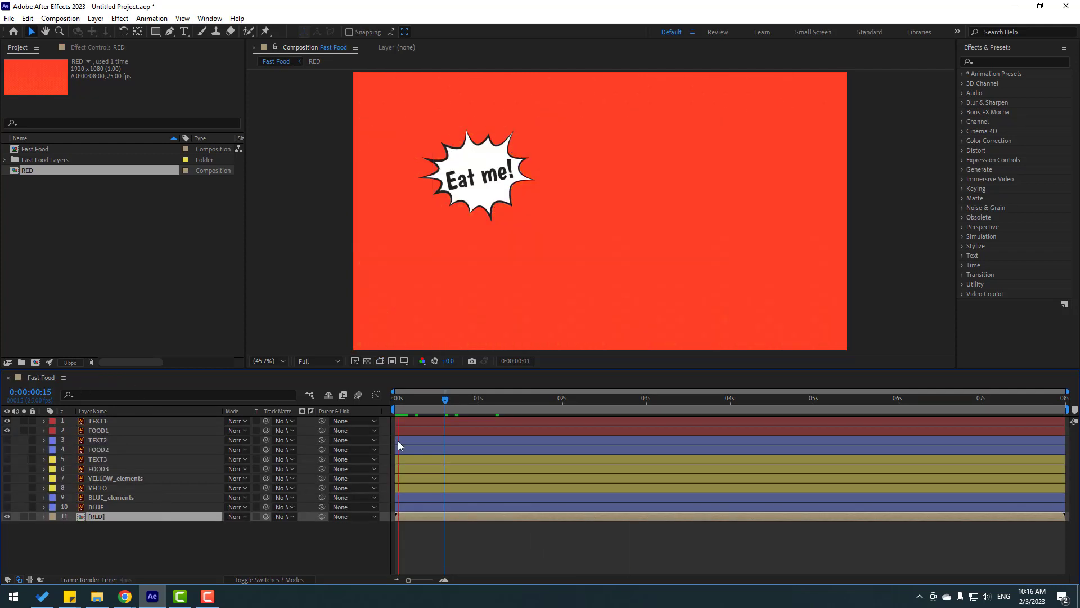
key(space)
key(apostrophe)
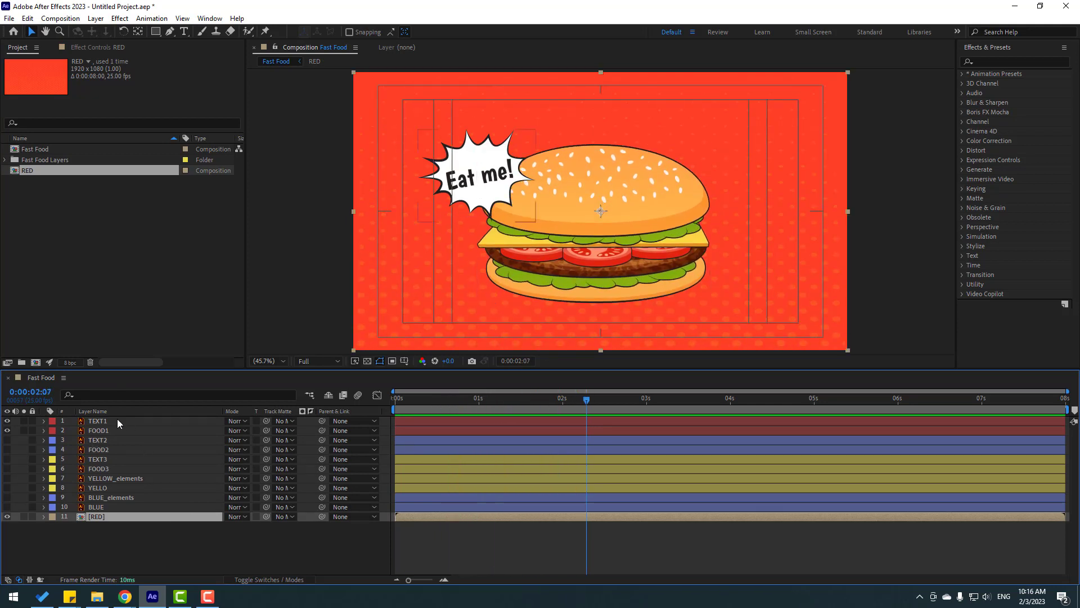
Parent TEXT1 to FOOD1 and start its Scale keyframes with 0% at 0:00:01:11.
click(93, 421)
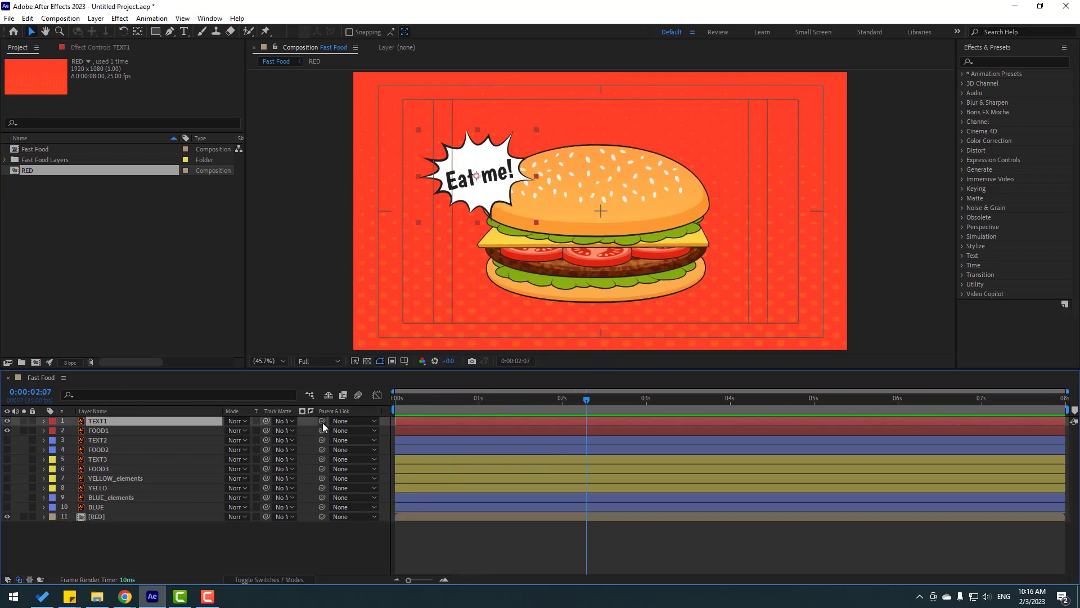
drag(322, 422, 121, 430)
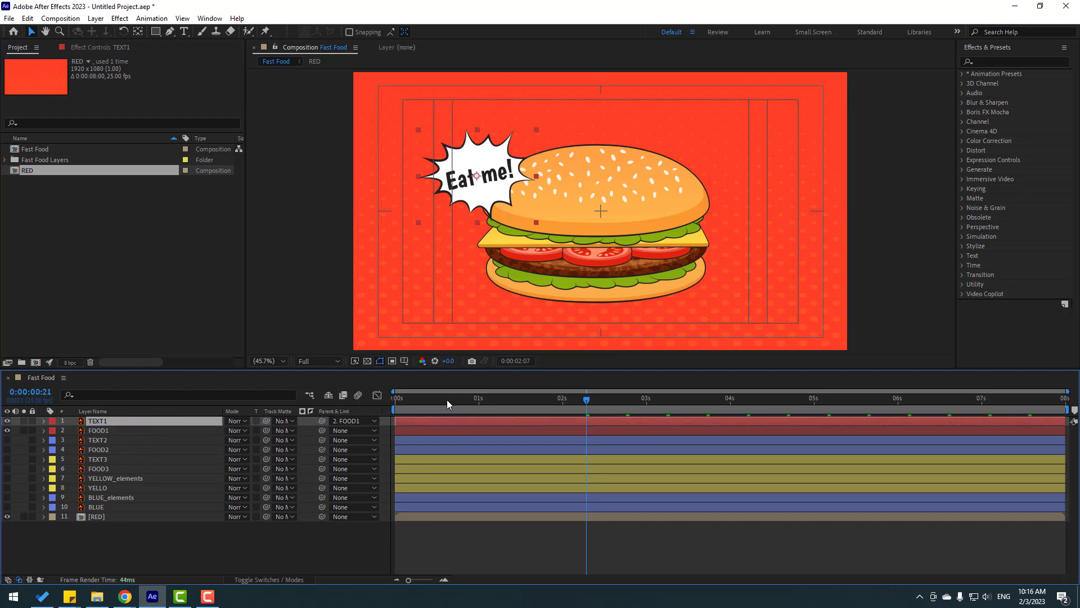
drag(446, 404, 516, 405)
key(s)
click(243, 430)
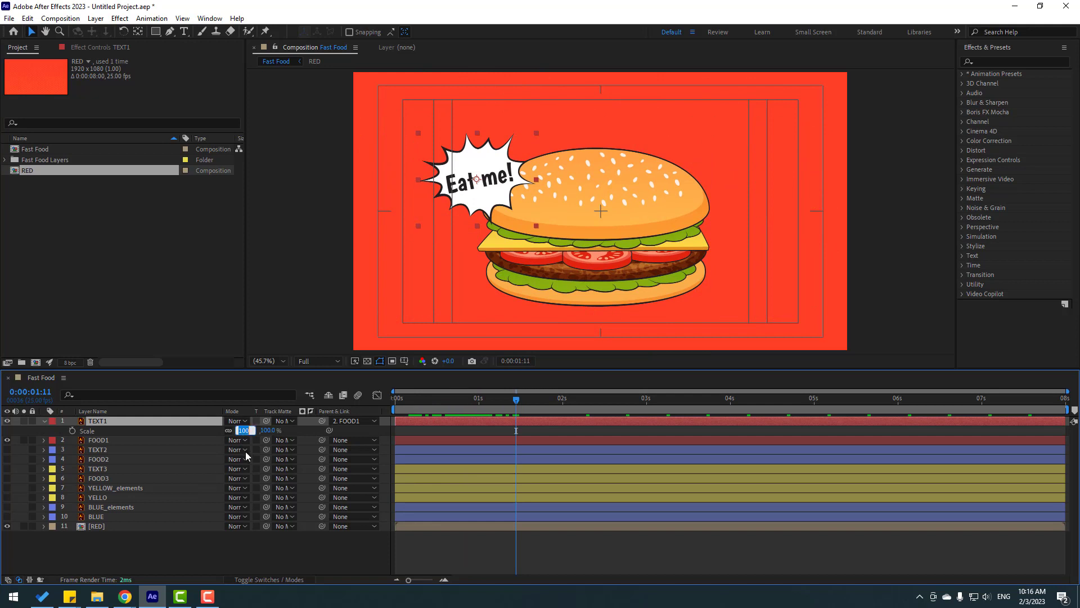
text(0)
key(Return)
click(71, 430)
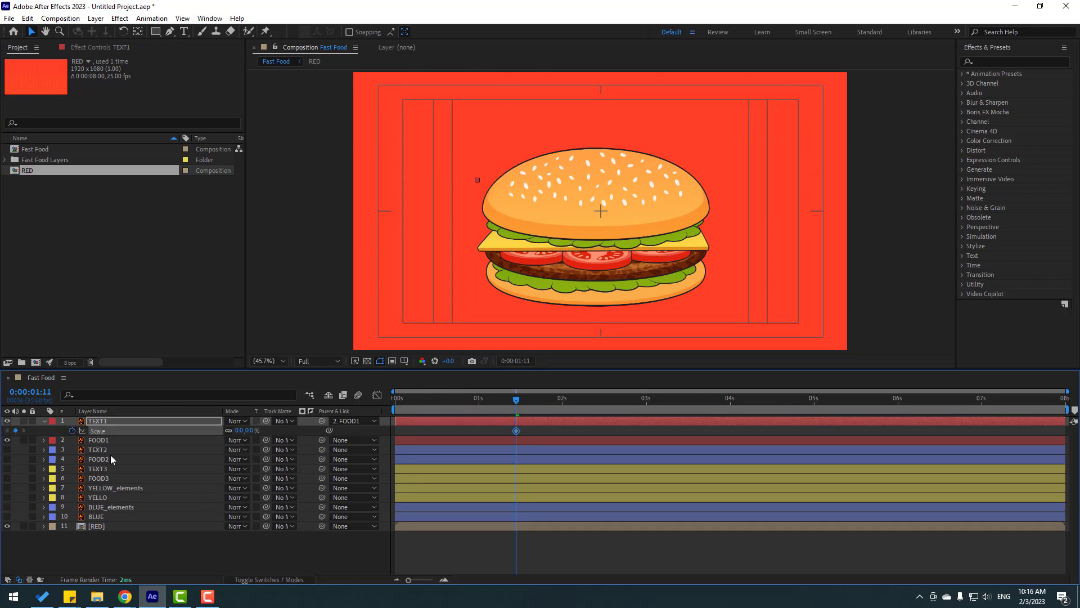
Set TEXT1's scale to 110% at 0:00:01:21 and 95% at 0:00:02:06.
key(shift+Page_Down)
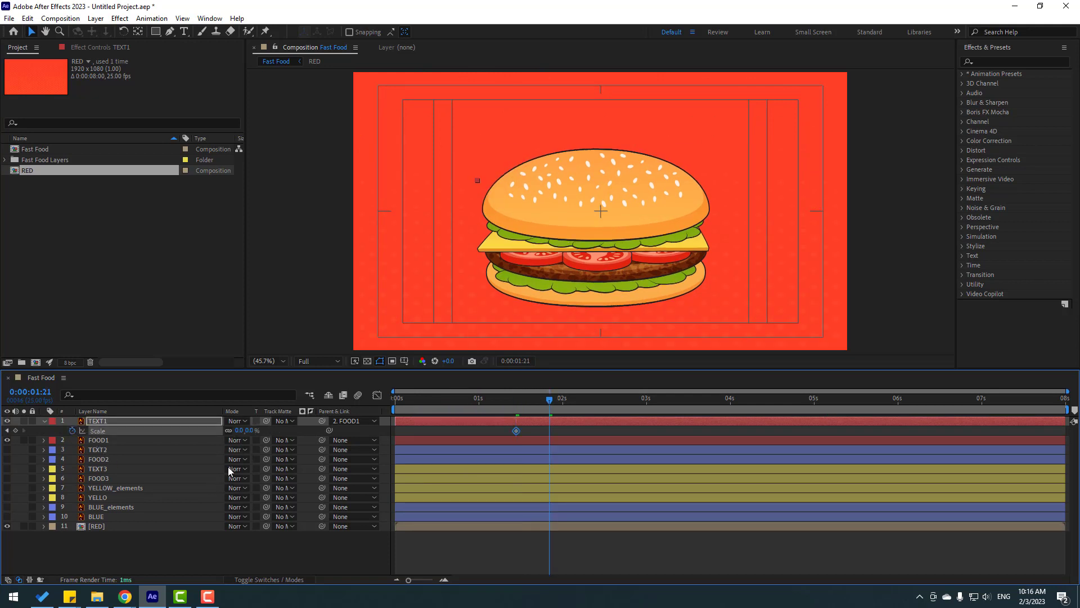
click(239, 431)
text(110)
key(Return)
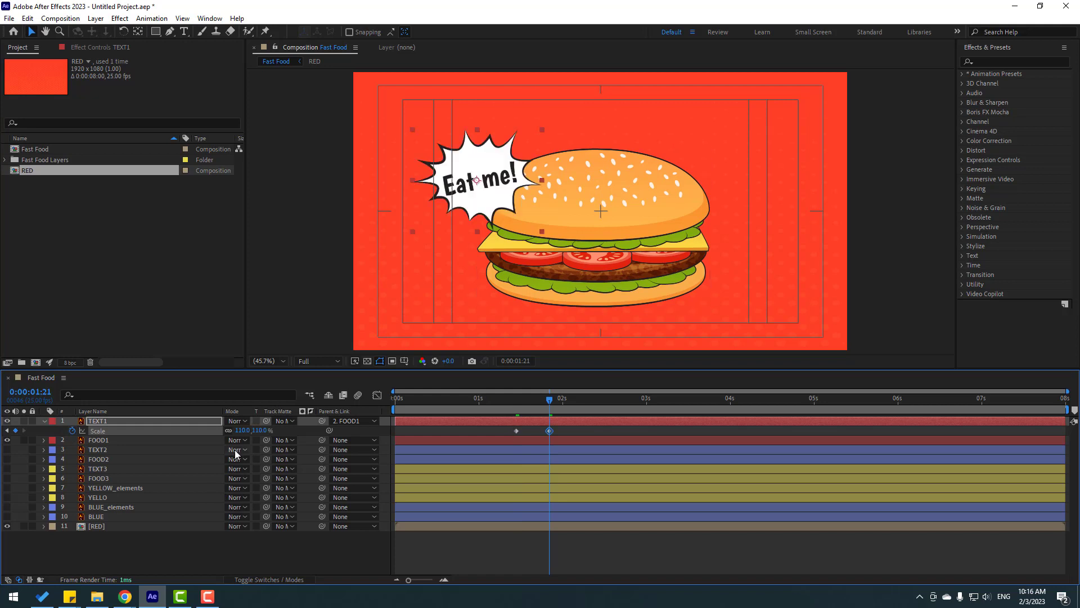
key(shift+Page_Down)
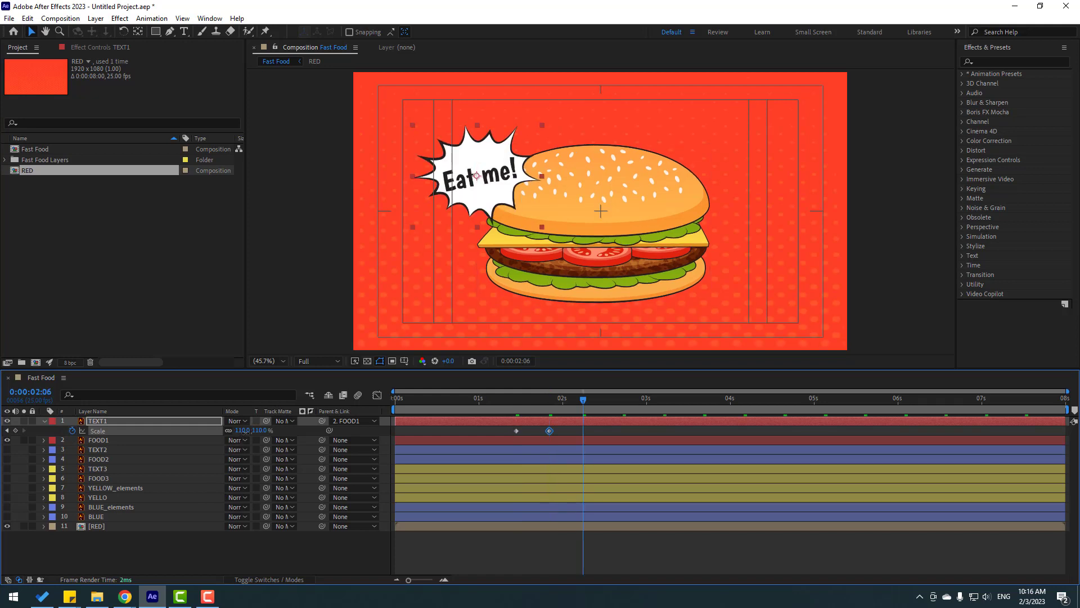
click(243, 430)
text(95)
key(Return)
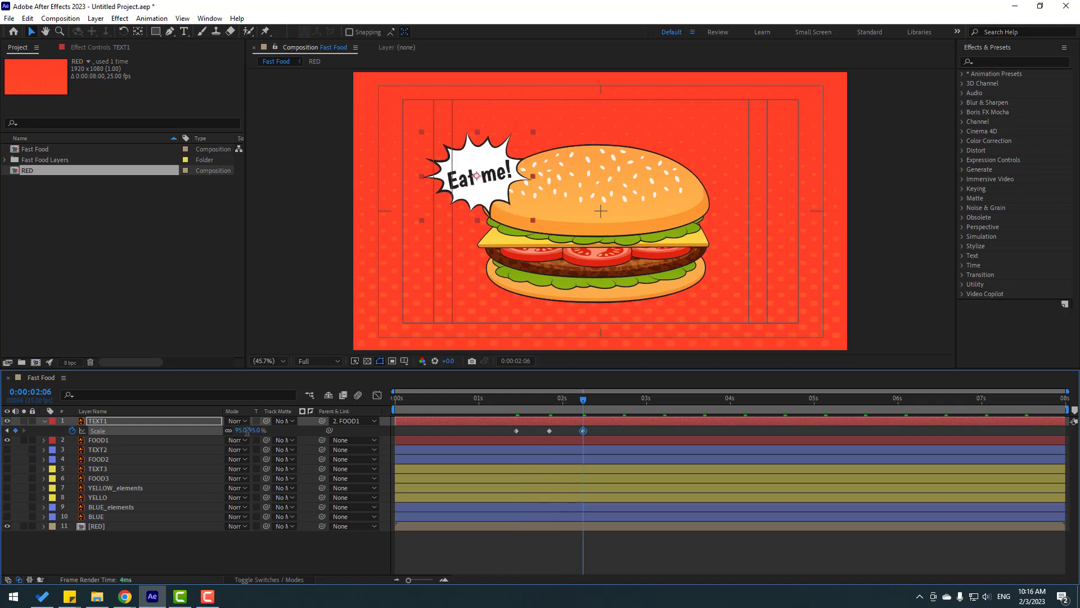
Set TEXT1's scale to 105% at 0:00:02:16 and 100% at 0:00:03:01.
key(shift+Page_Down)
key(Return)
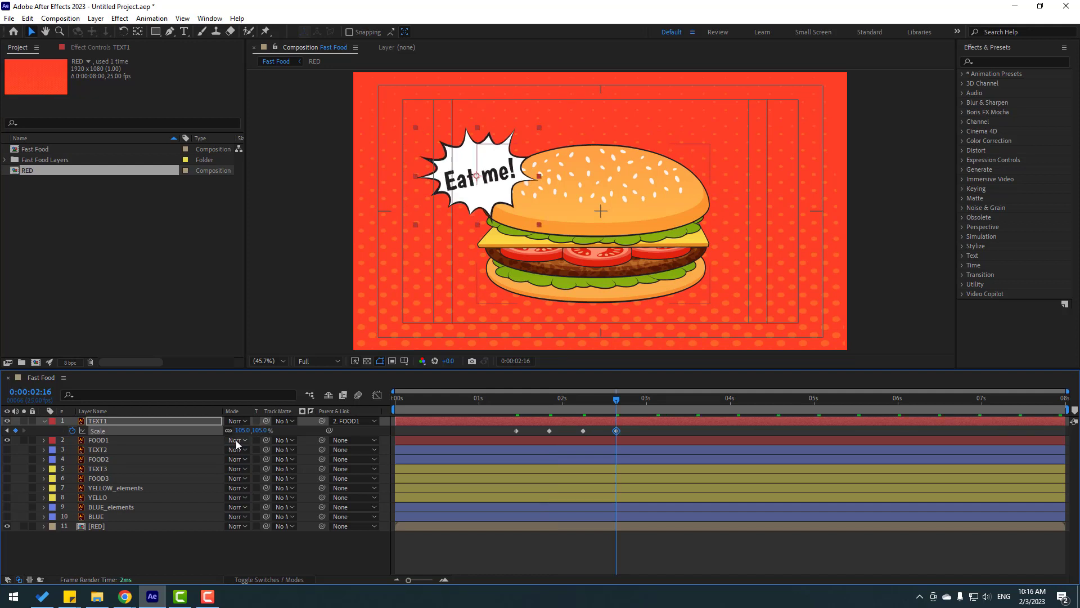
key(shift+Page_Down)
click(243, 430)
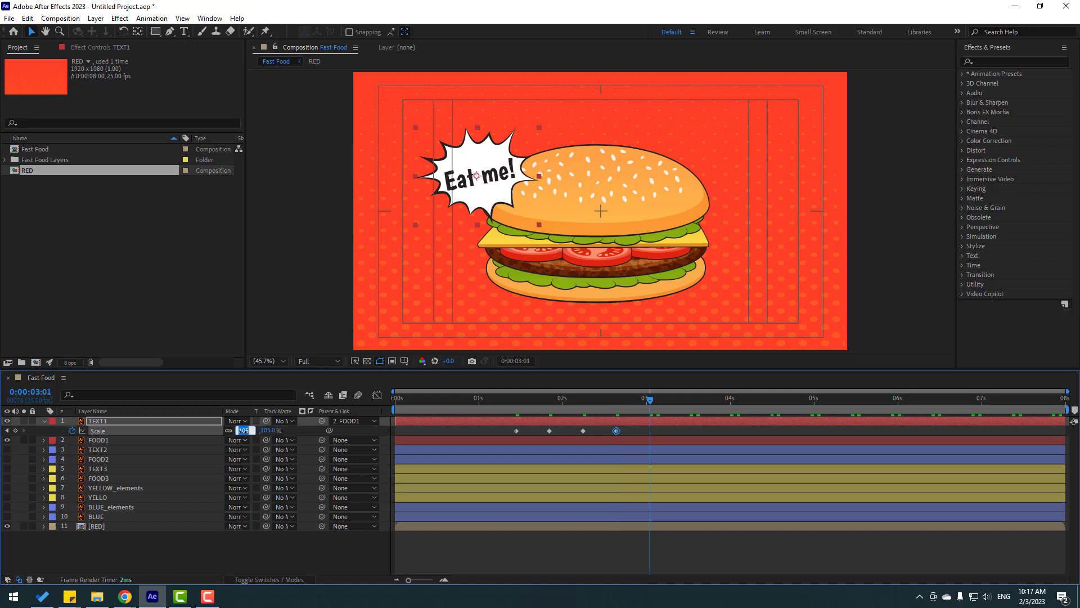
text(100)
key(Return)
Apply Easy Ease to all of TEXT1's Scale keyframes and preview the pop-in from 0:00:01:09.
drag(671, 430, 501, 434)
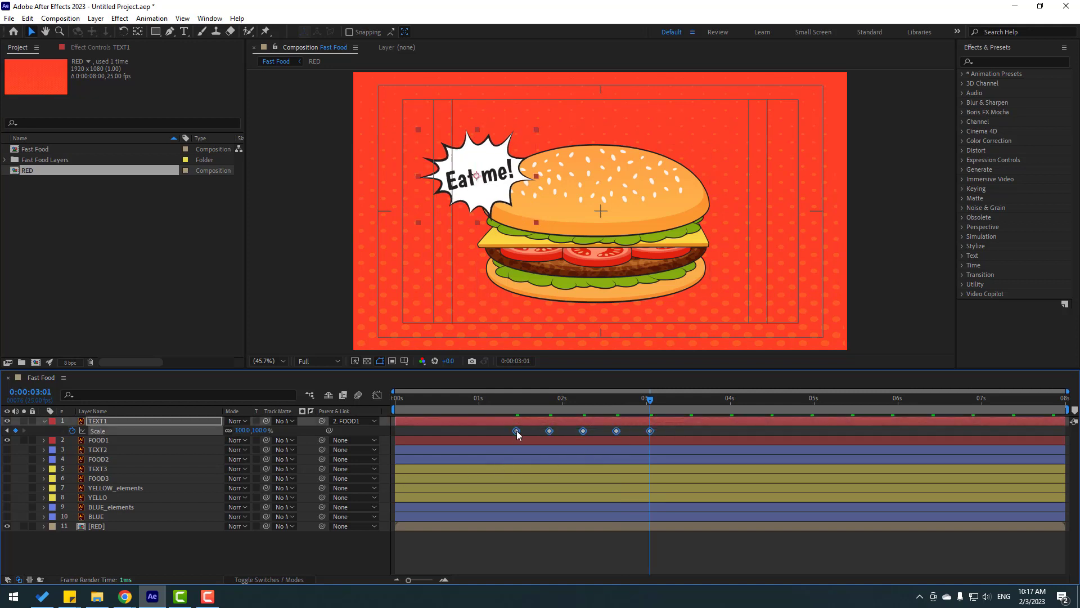
right_click(516, 430)
click(682, 460)
click(508, 397)
key(space)
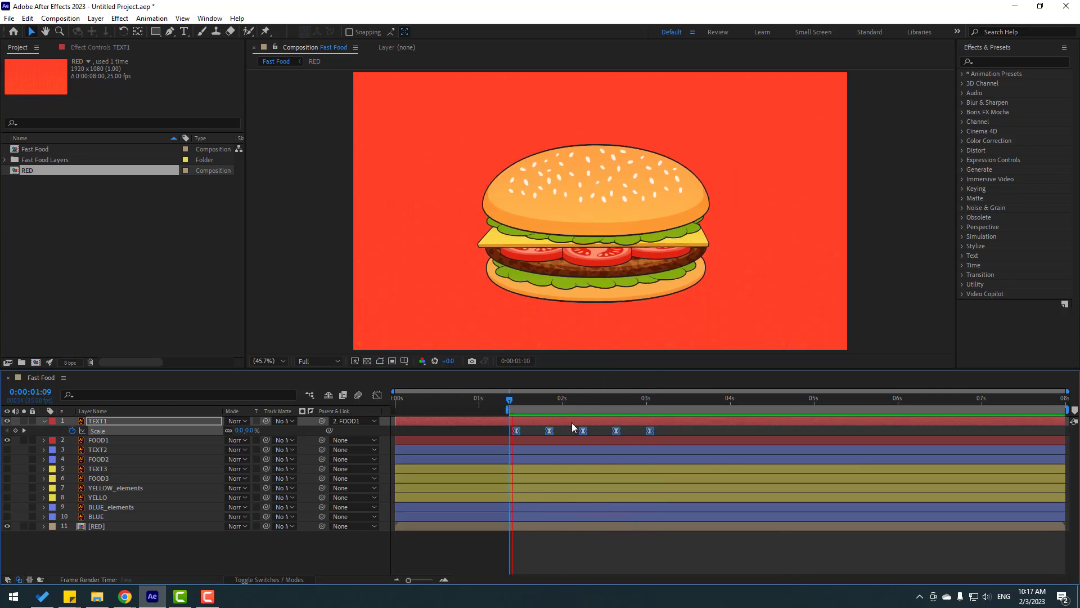
key(space)
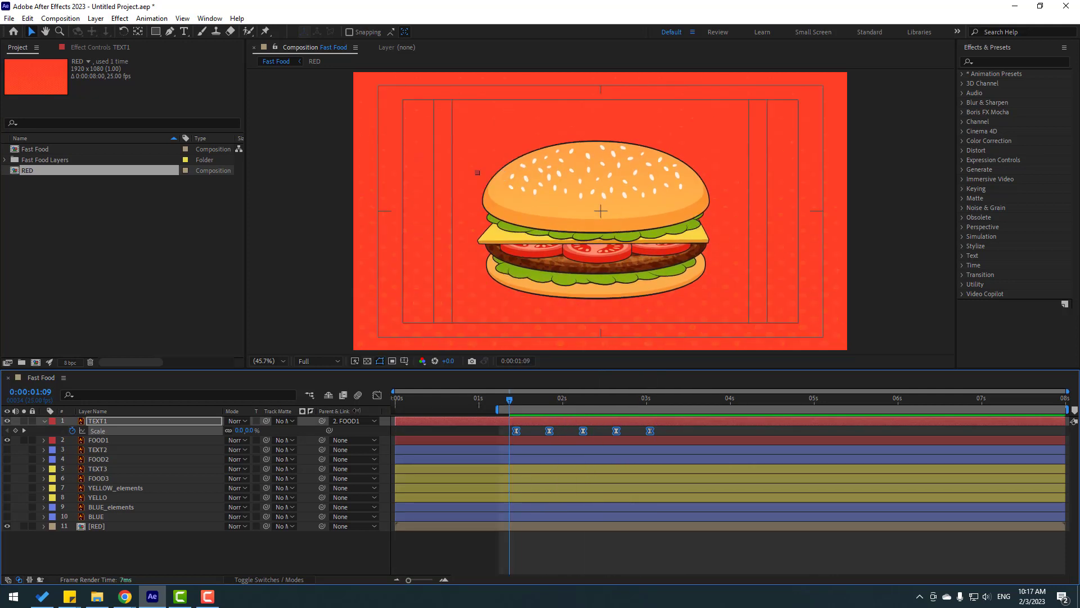
Trim TEXT1's start to just before its first Scale keyframe, shift the layer to begin at about 0:00:00:10, and preview.
drag(670, 429, 473, 398)
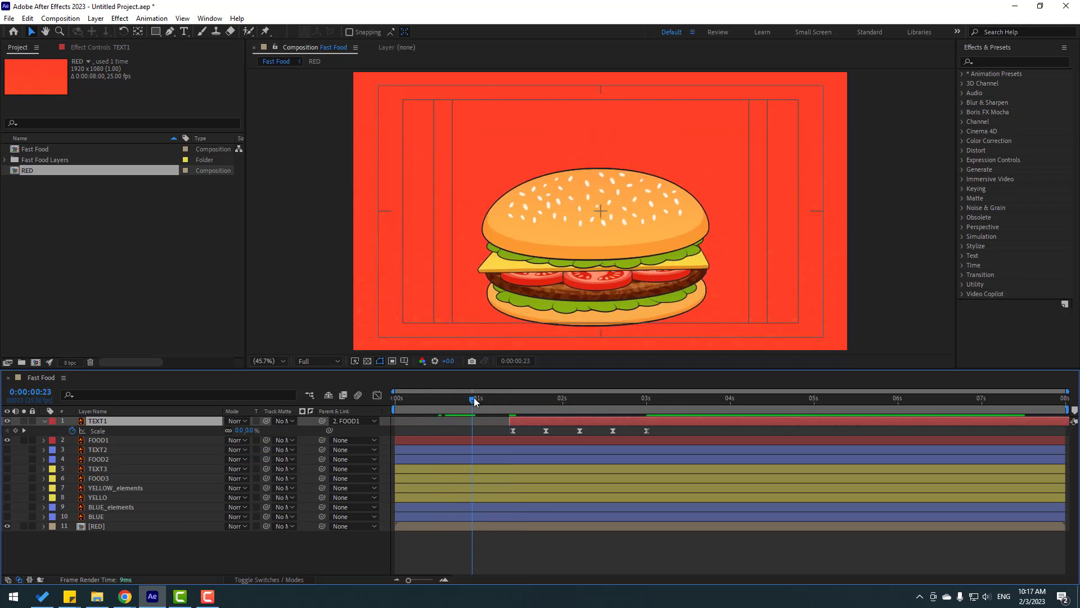
drag(529, 422, 447, 423)
click(432, 406)
key(space)
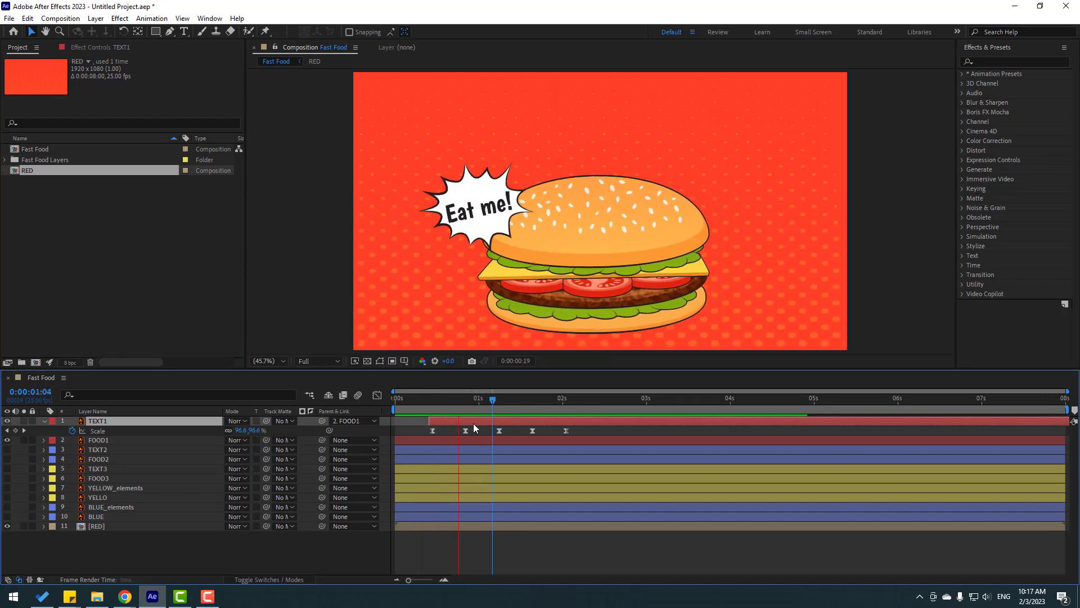
key(space)
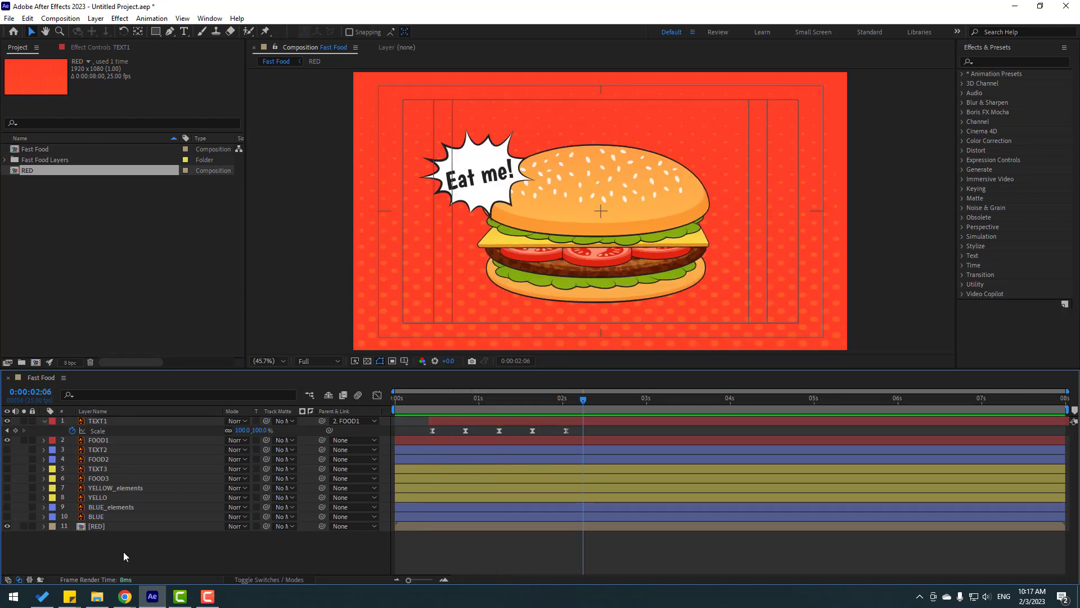
Show FOOD2, move it to the top of the layer stack, and start it at 0:00:02:06.
click(101, 460)
click(10, 460)
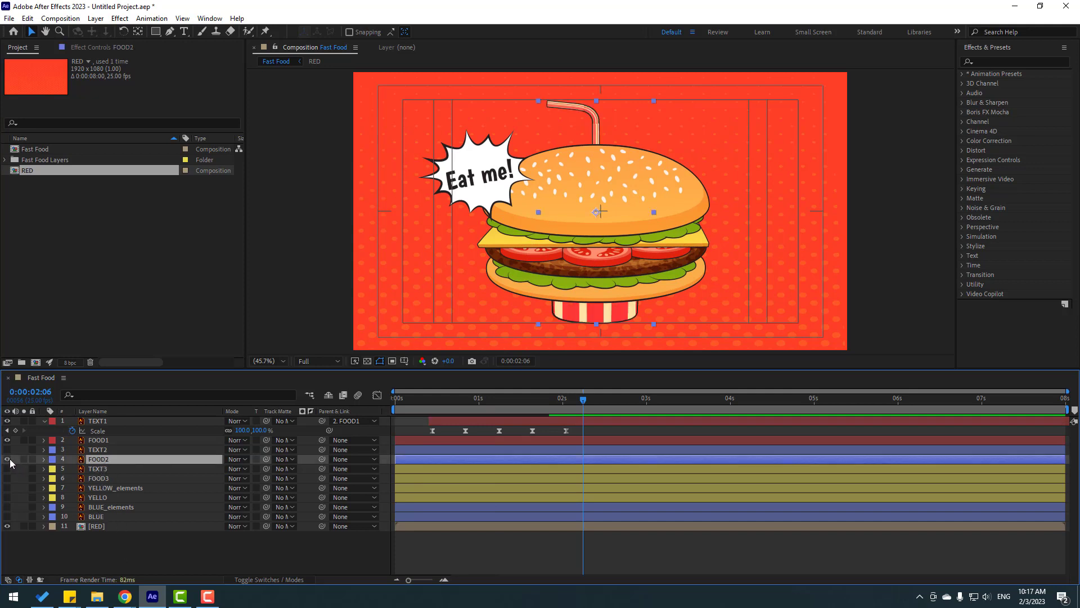
drag(94, 463, 115, 423)
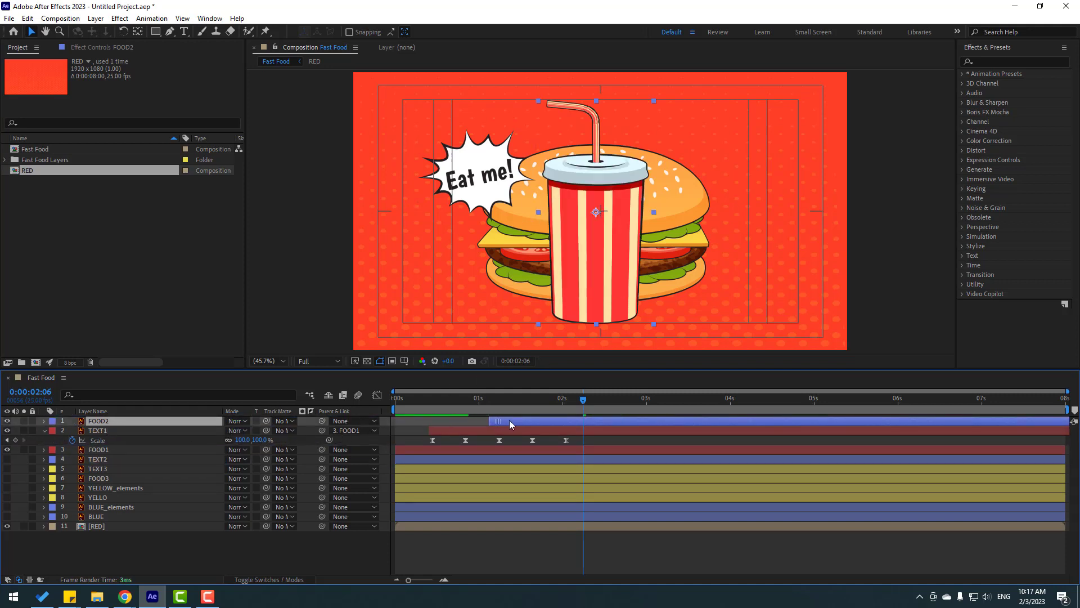
drag(567, 421, 589, 422)
Keyframe FOOD2's Position from 2165.5, 544.0 at 0:00:02:06 to 1309.5, 544.0 at 0:00:02:24.
key(p)
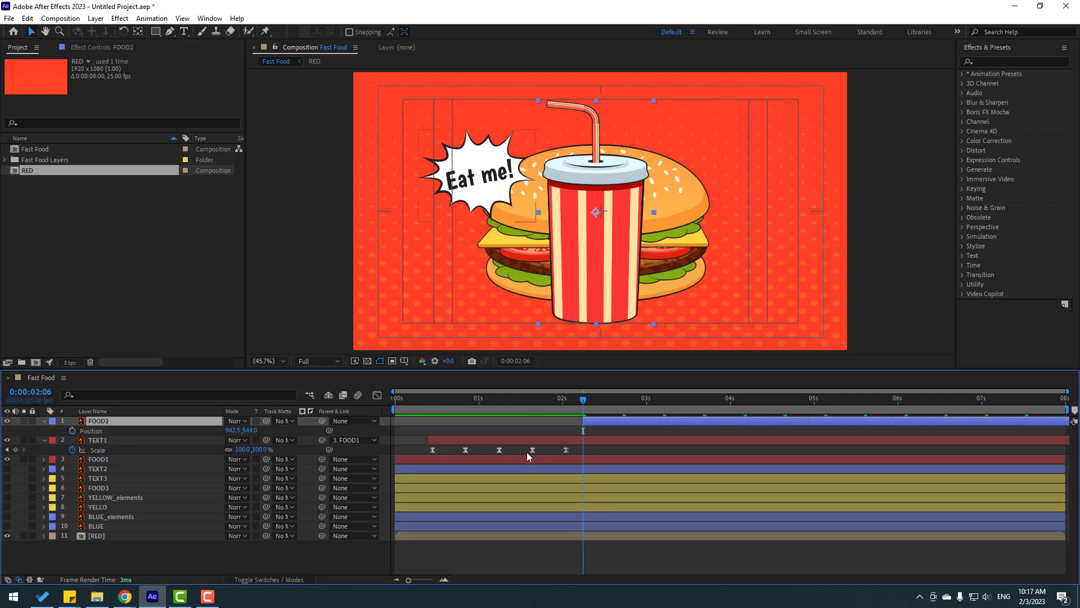
drag(236, 430, 587, 431)
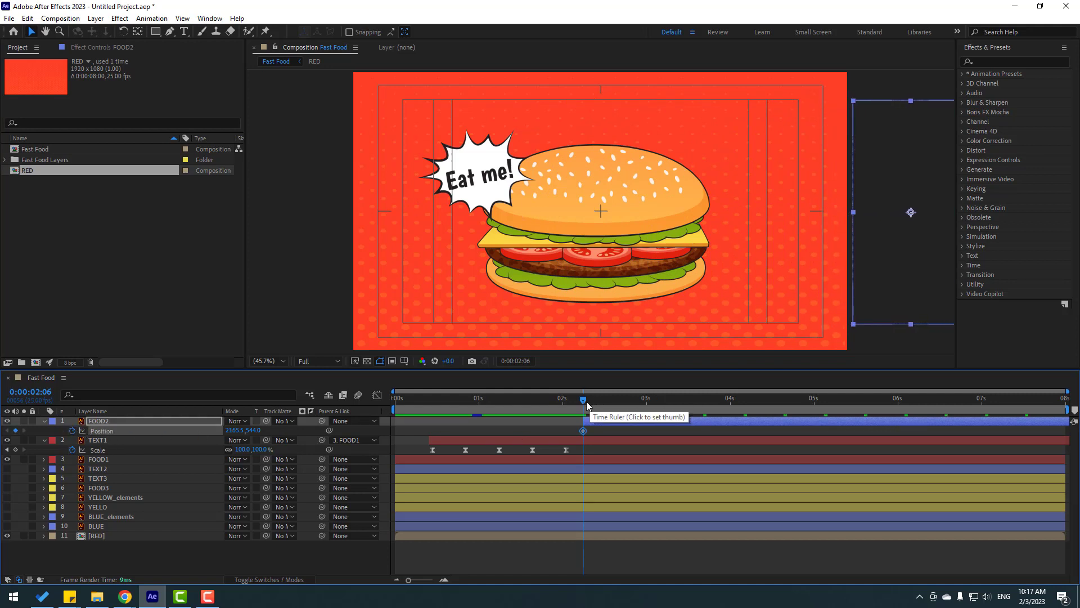
drag(590, 400, 646, 409)
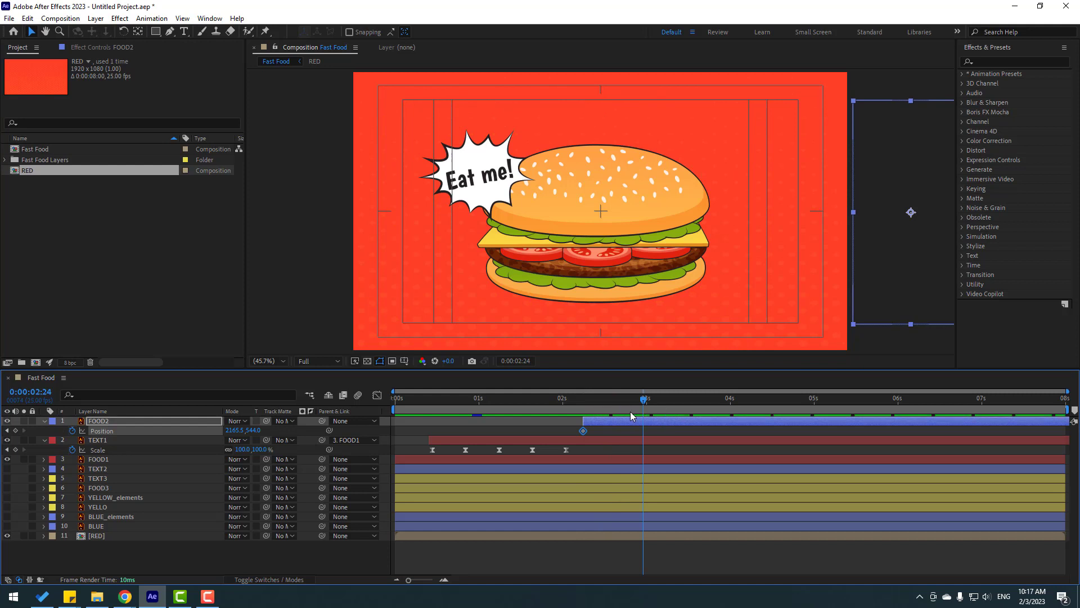
drag(242, 431, 130, 431)
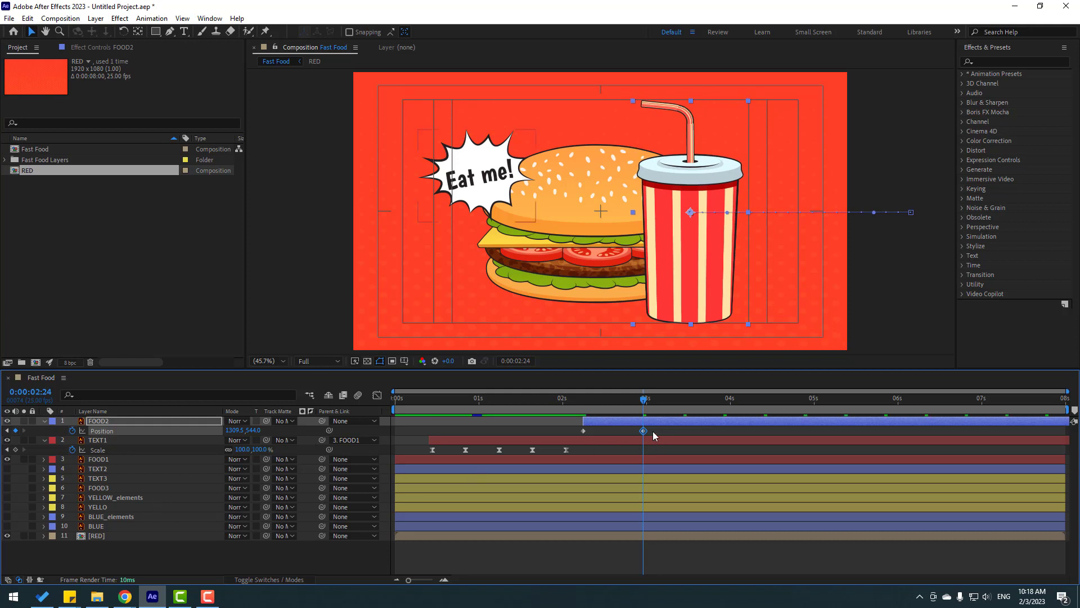
Apply Easy Ease to both FOOD2 Position keyframes and start the preview work area just before 0:00:02:00.
drag(664, 430, 566, 444)
right_click(584, 430)
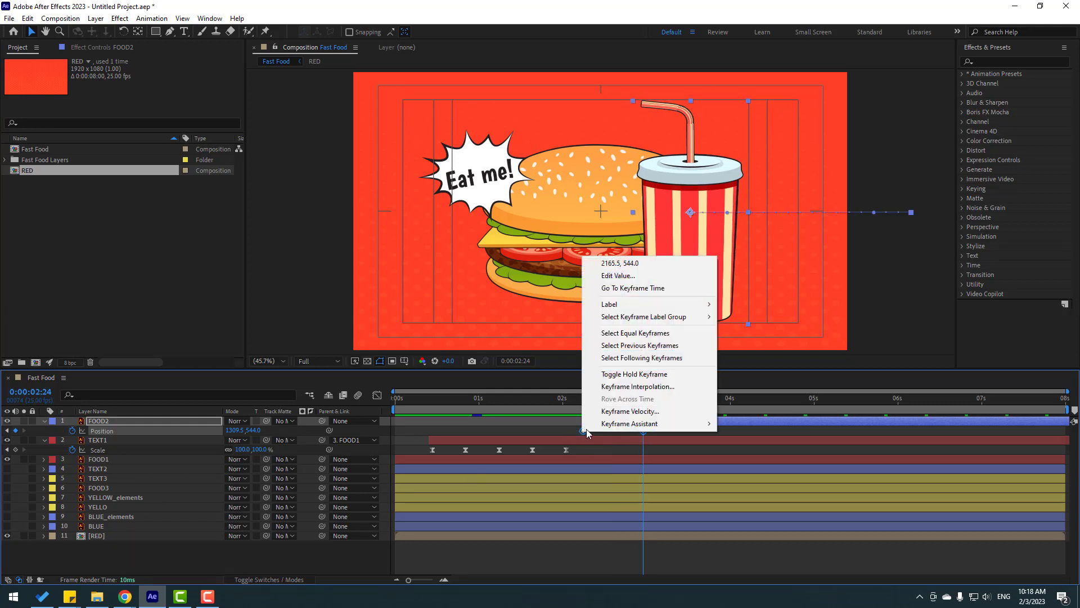
mouse_move(647, 423)
click(748, 460)
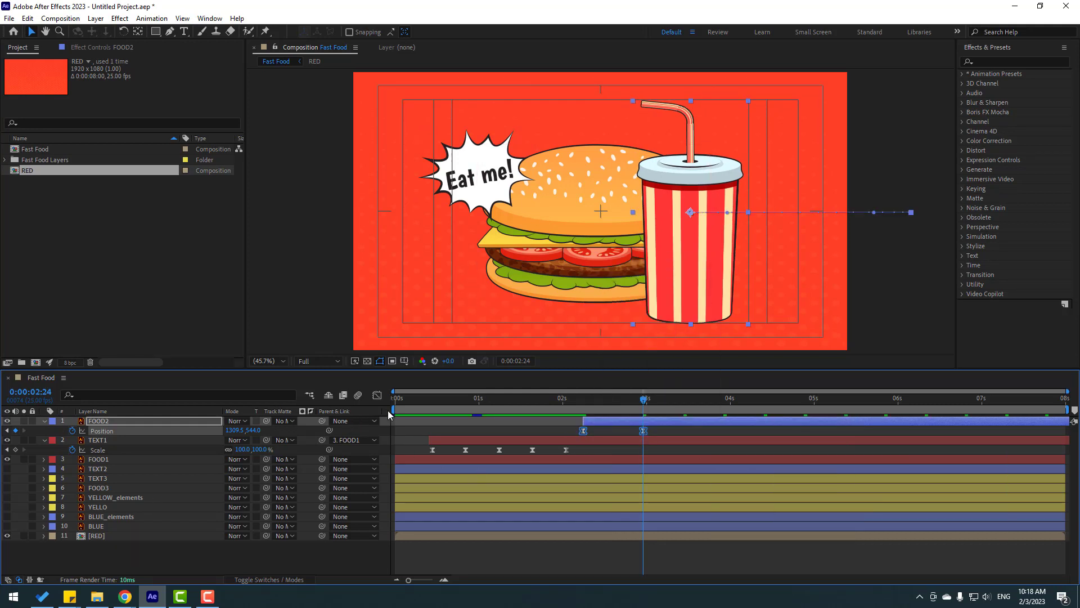
drag(392, 414, 557, 413)
key(space)
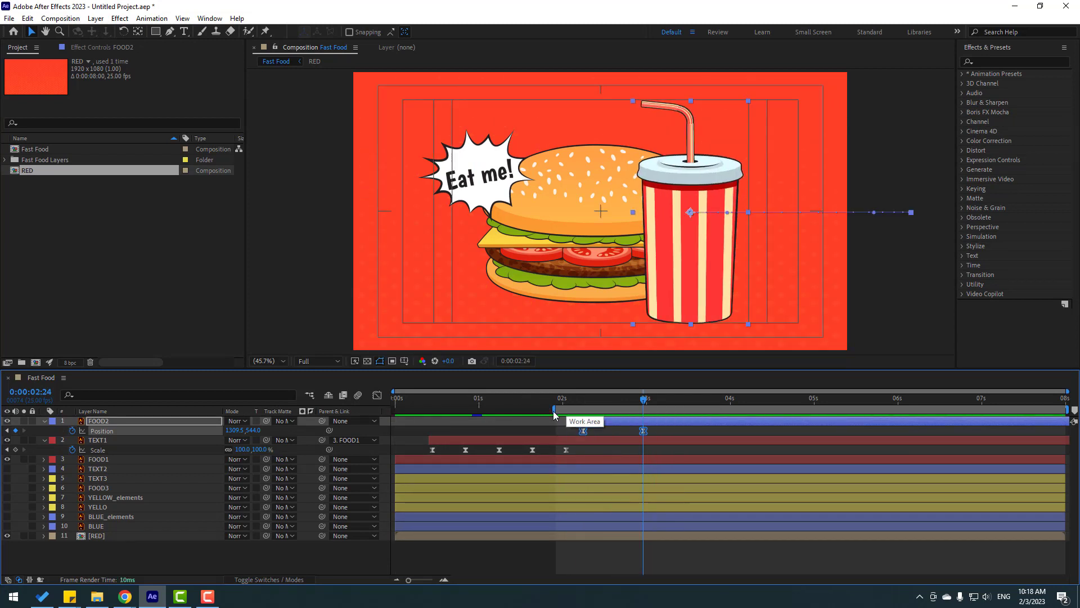
With FOOD2 soloed, reshape its Position speed curve into a sharp early peak and move its end keyframe to about 0:00:03:13.
click(23, 421)
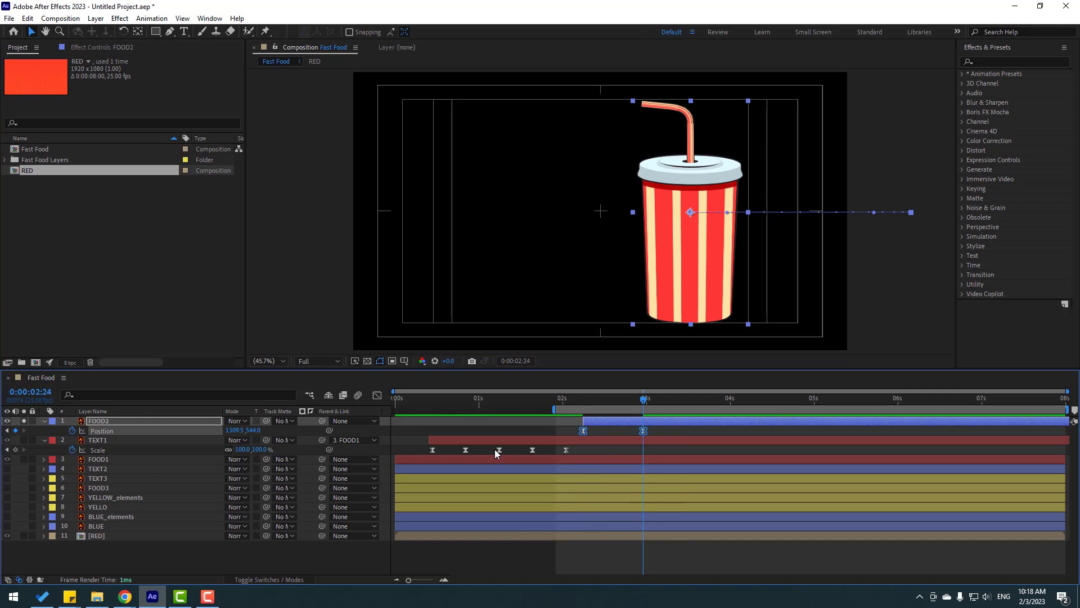
click(376, 395)
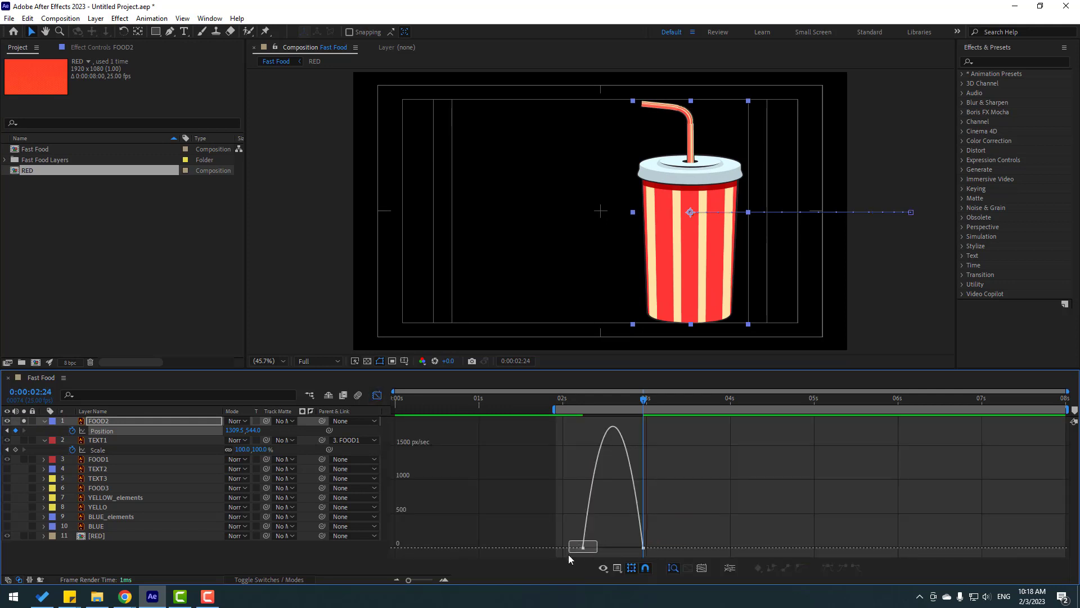
drag(568, 555, 607, 549)
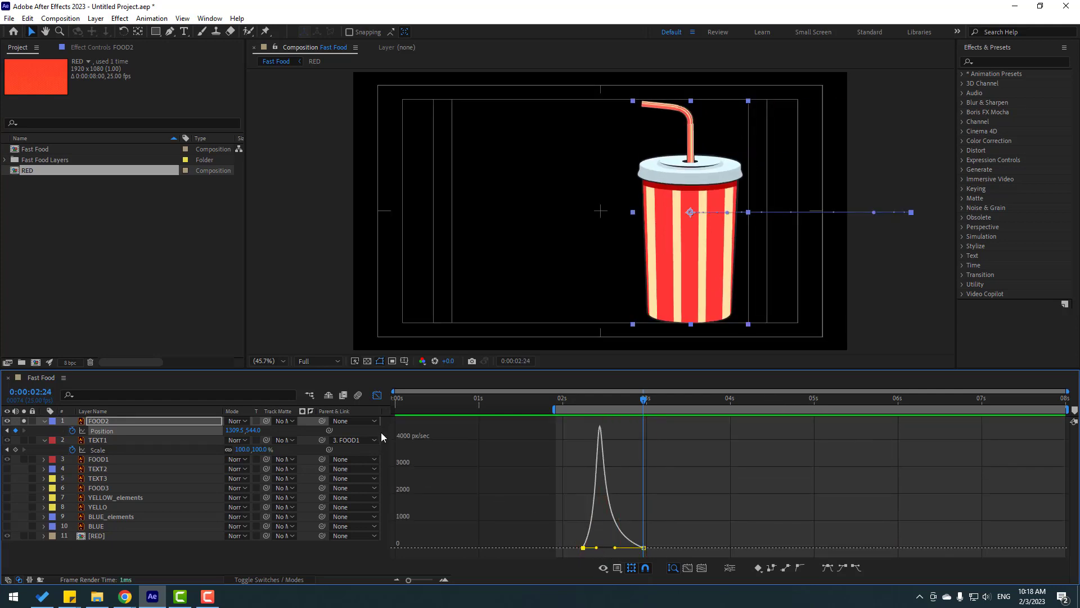
click(372, 397)
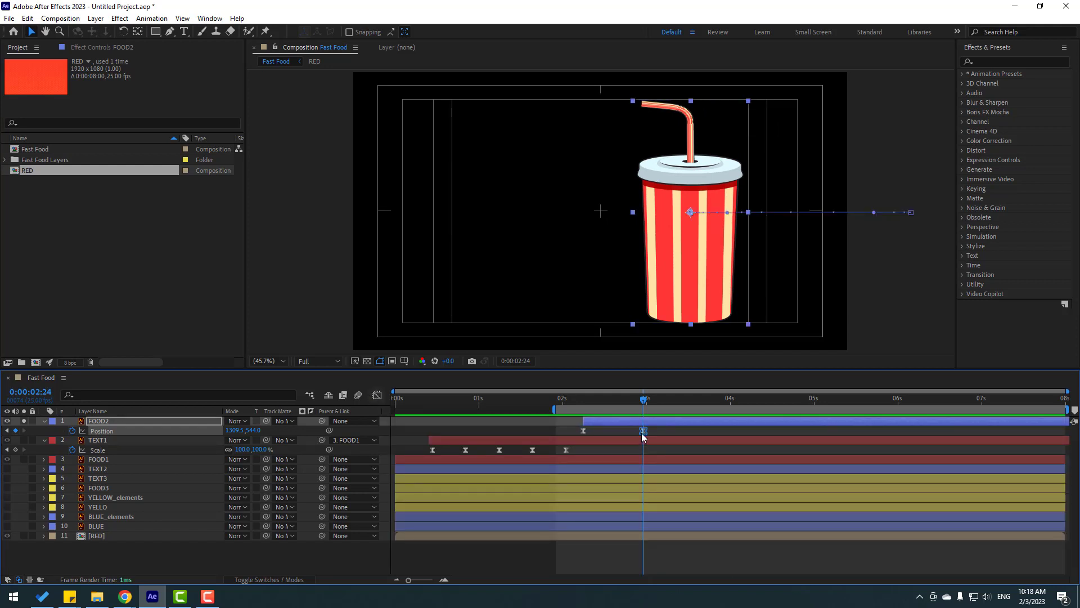
drag(649, 432, 680, 436)
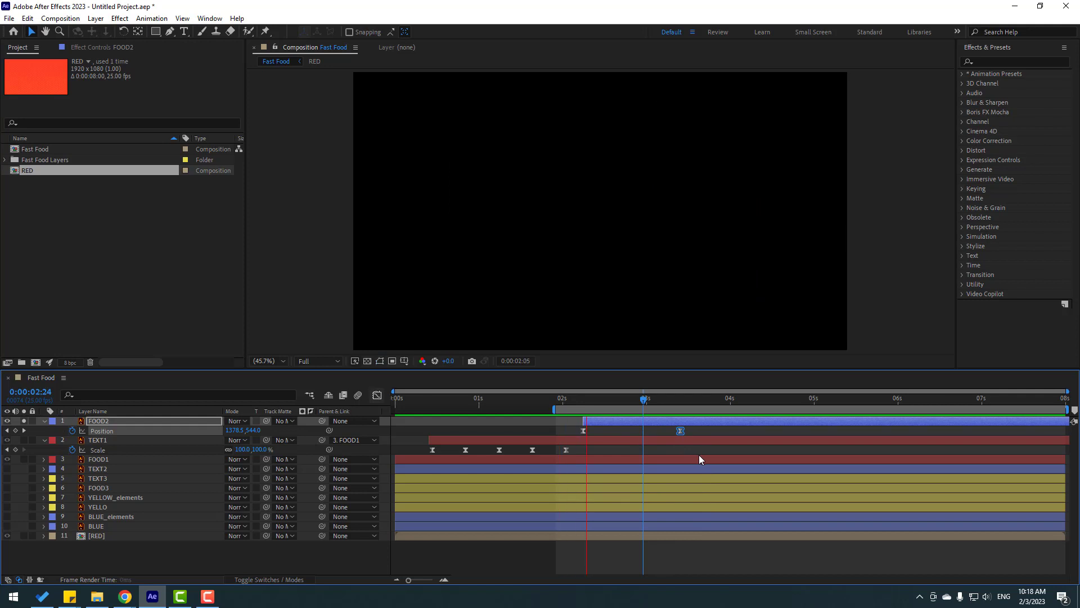
drag(680, 434, 690, 431)
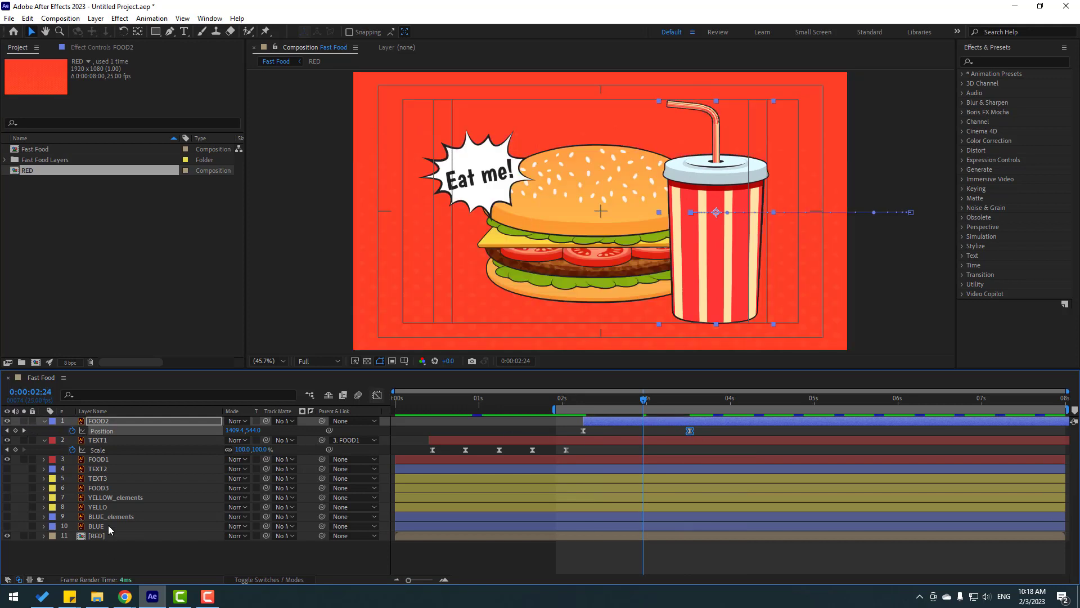
Show YELLO and YELLOW_elements and pre-compose the two layers as YELLOW.
click(101, 509)
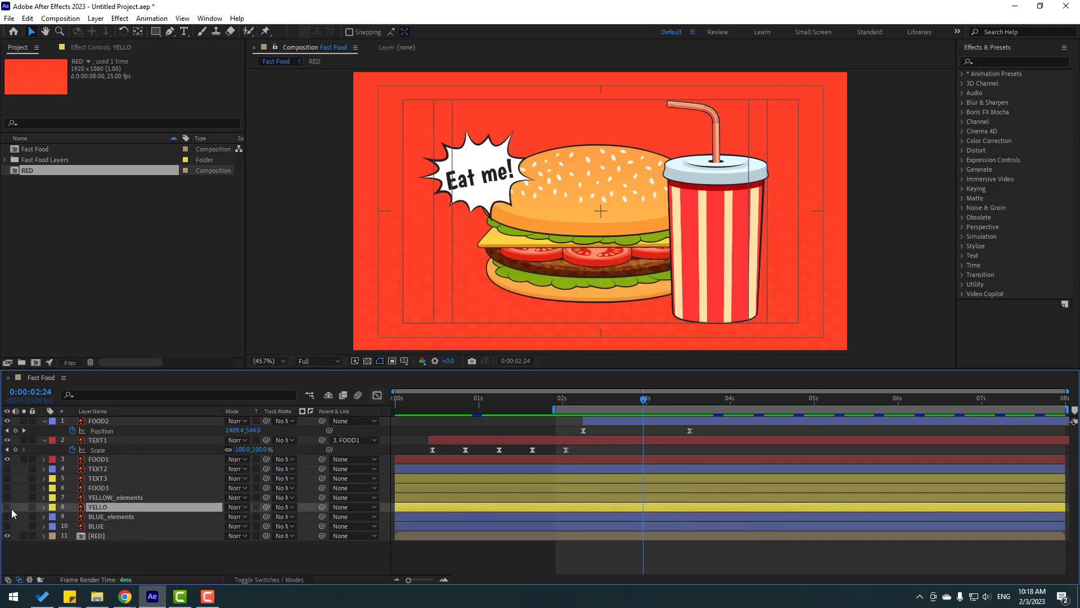
click(7, 507)
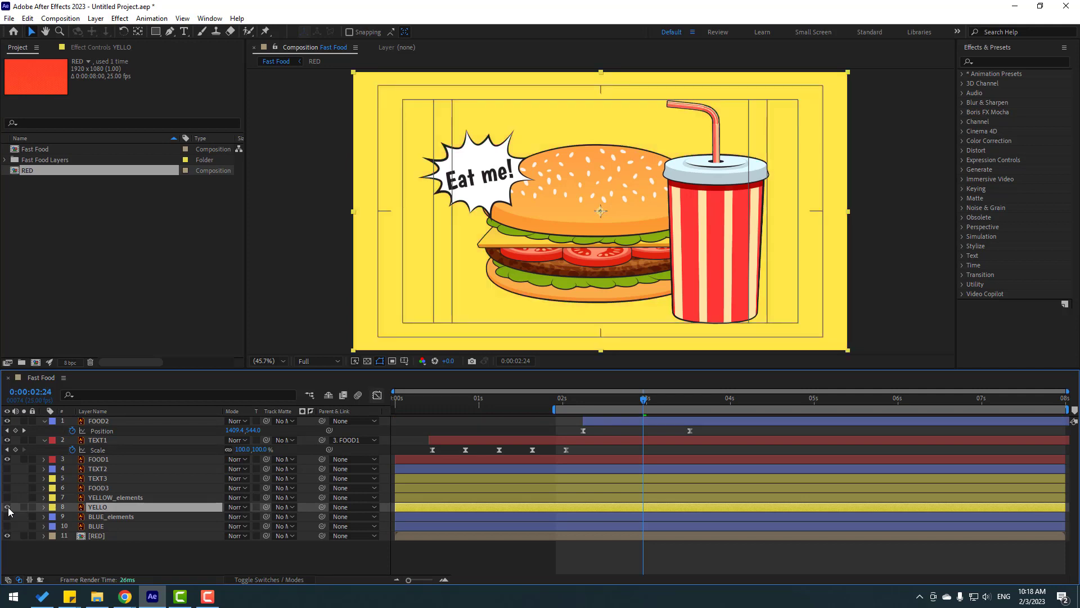
click(8, 497)
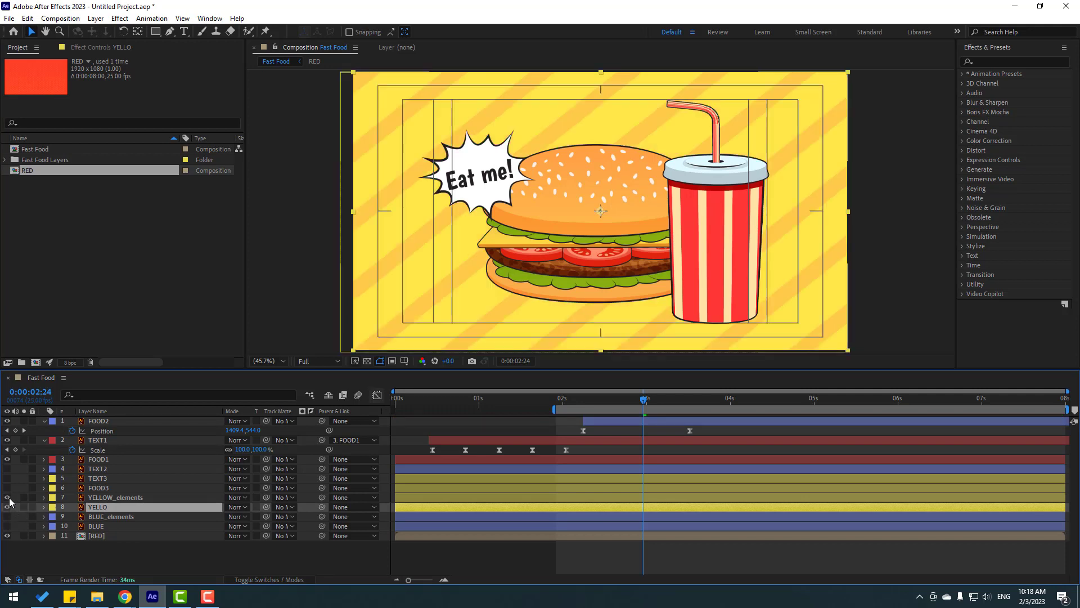
key(ctrl+shift+Up)
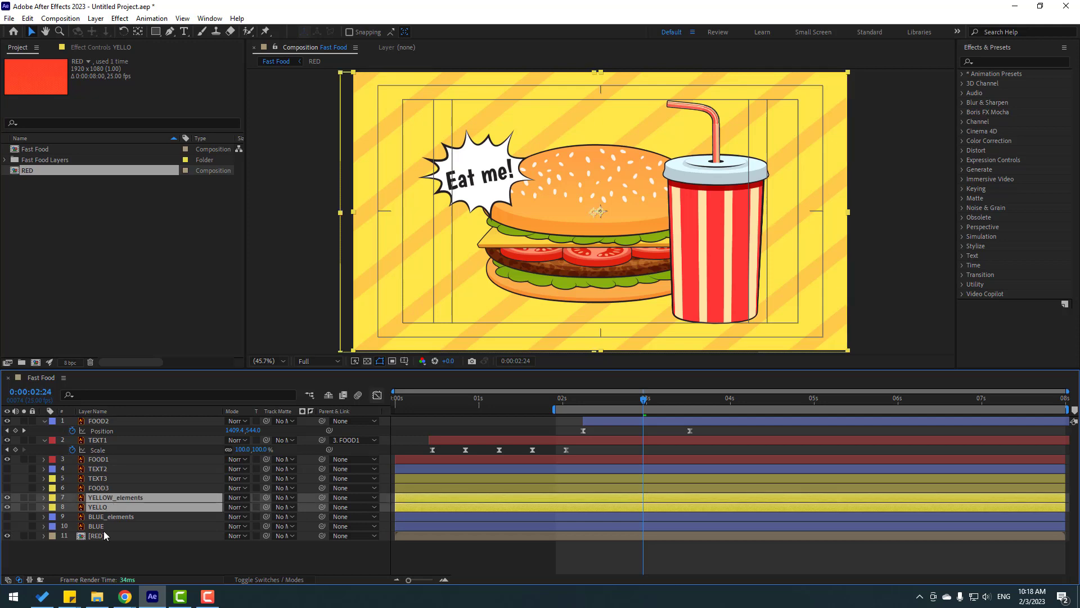
right_click(103, 508)
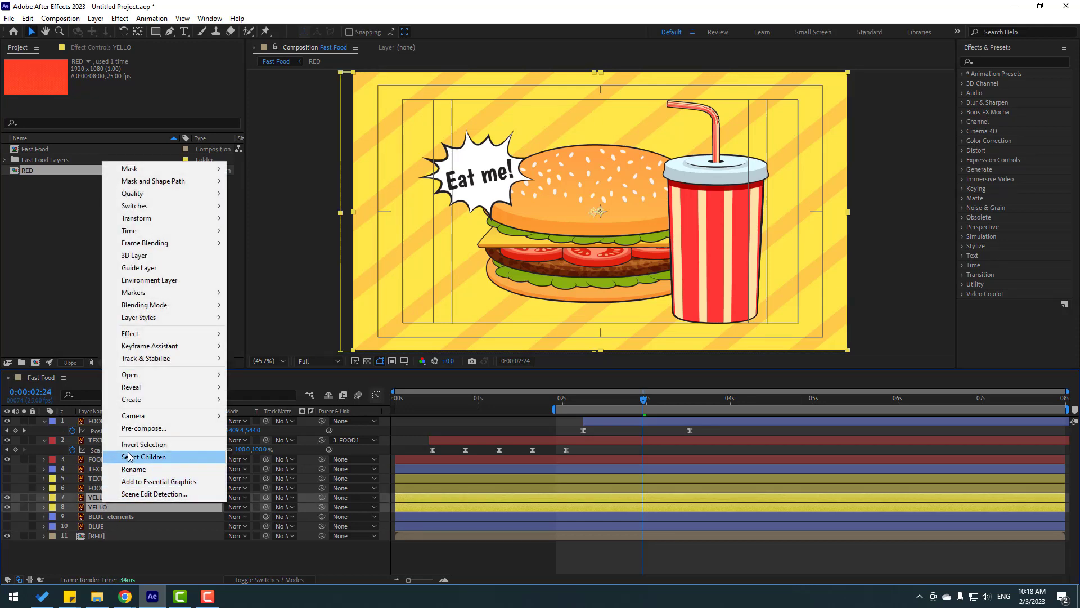
click(144, 427)
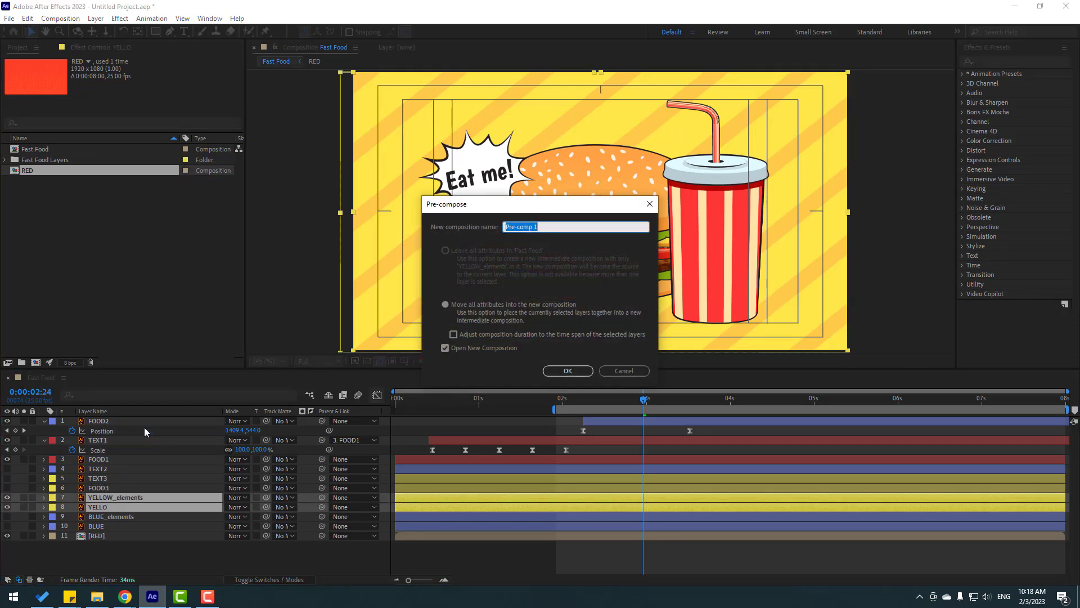
text(YELLOW)
click(562, 375)
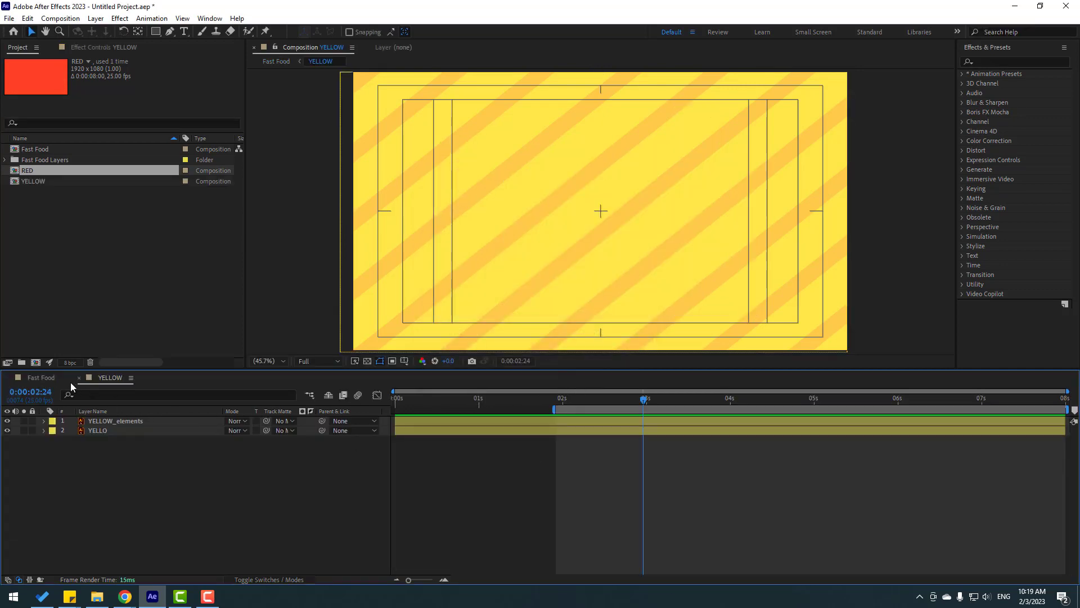
Return to the Fast Food composition and shift the YELLOW layer to start at about 0:00:02:07.
click(36, 379)
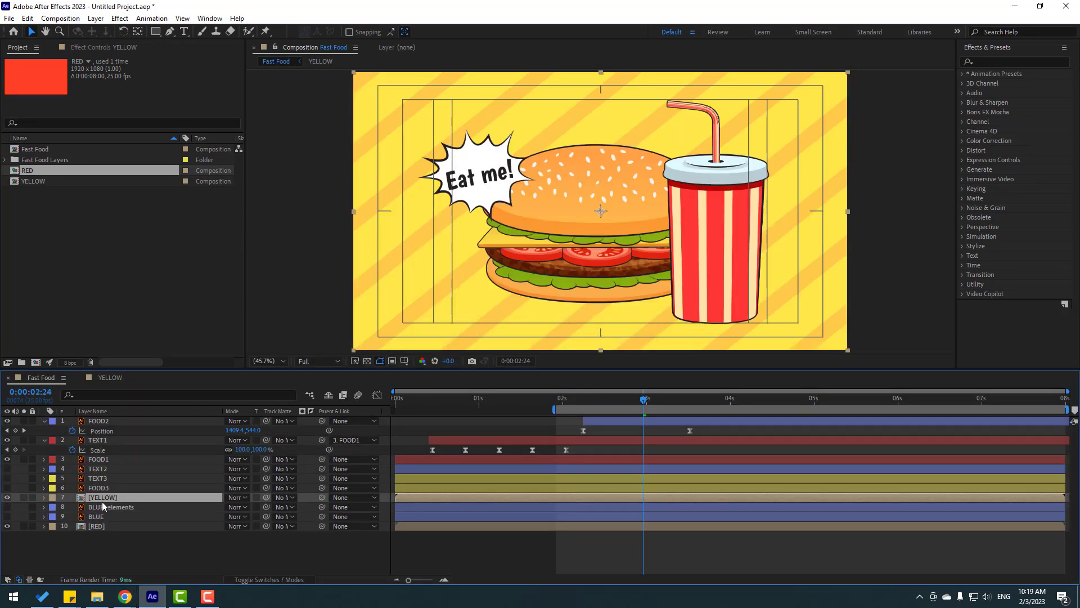
drag(412, 497, 595, 499)
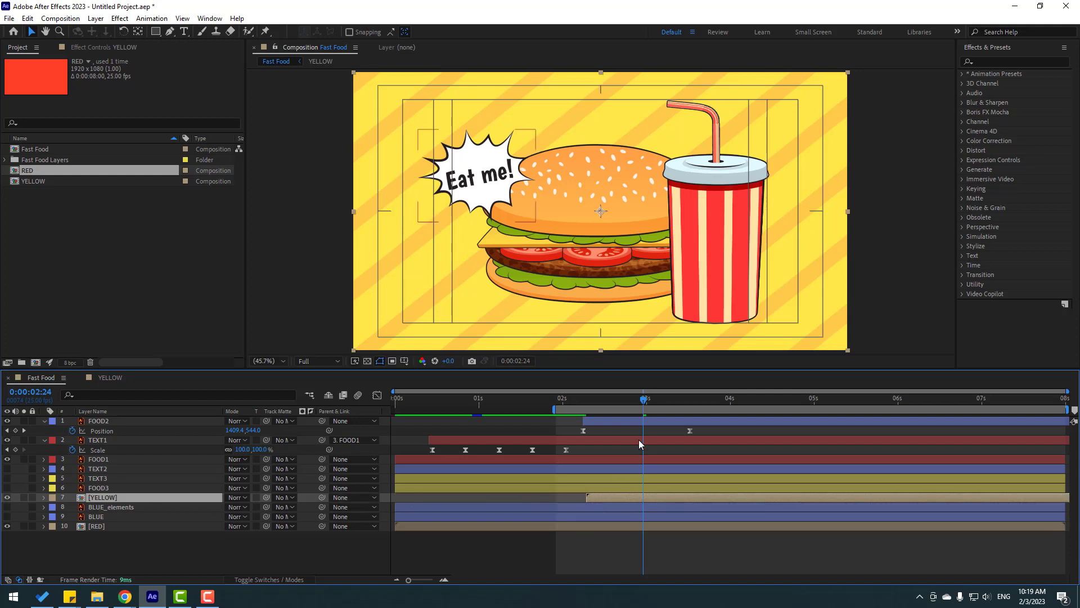
drag(643, 400, 623, 400)
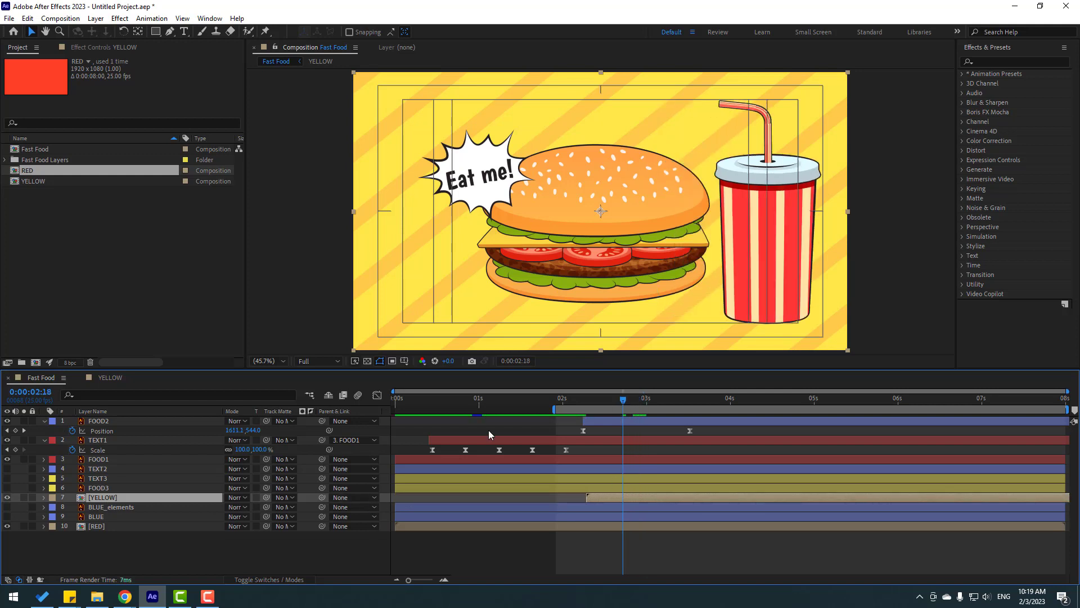
Open the YELLOW composition and draw a narrow vertical rectangle spanning the full frame height, left of centre.
double_click(101, 499)
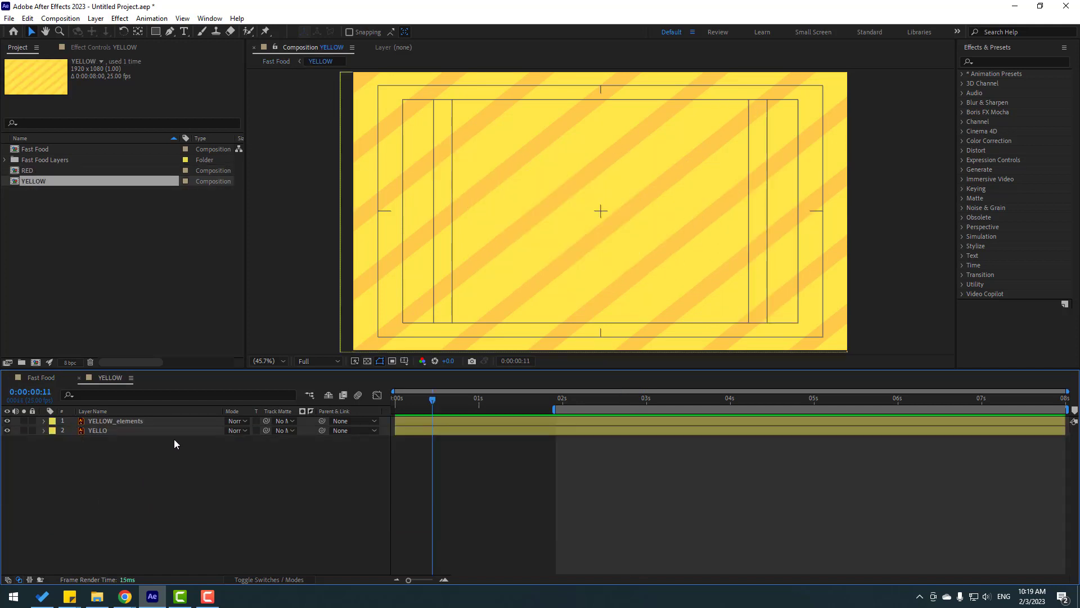
click(155, 32)
click(170, 31)
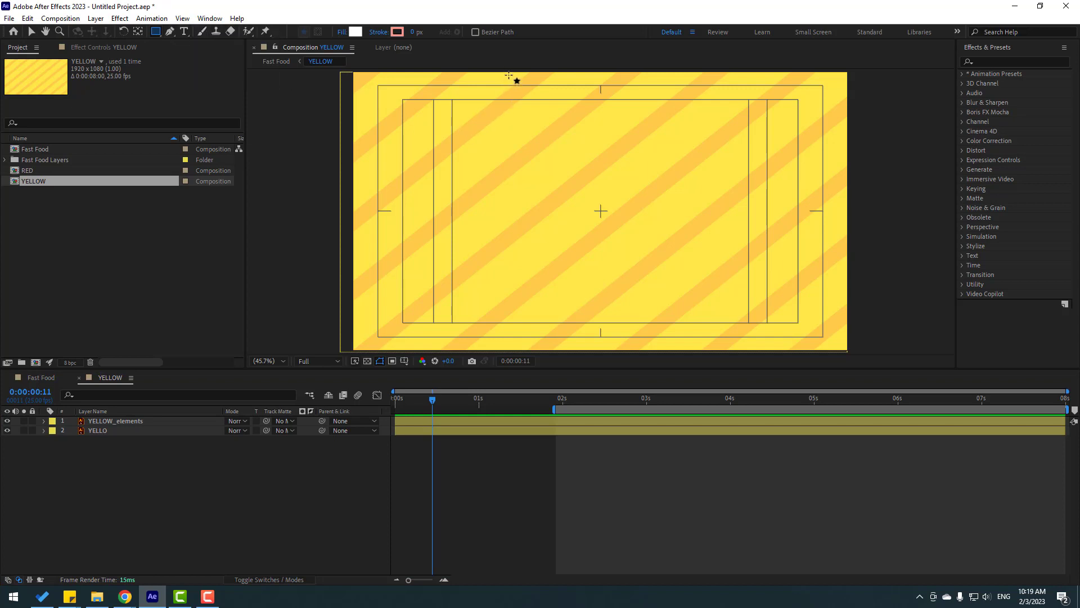
drag(509, 72, 523, 354)
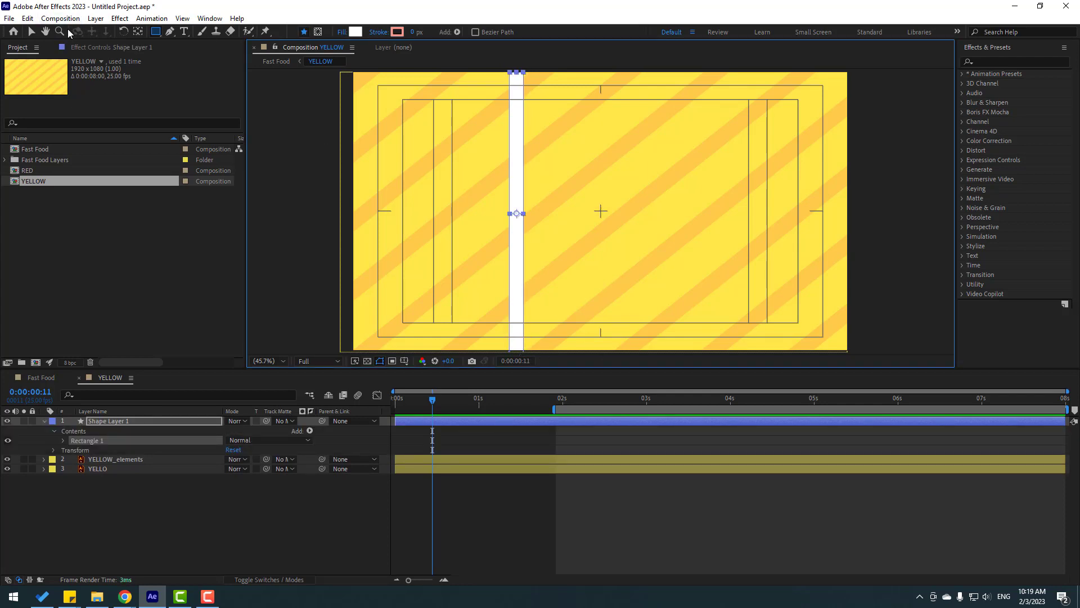
click(31, 32)
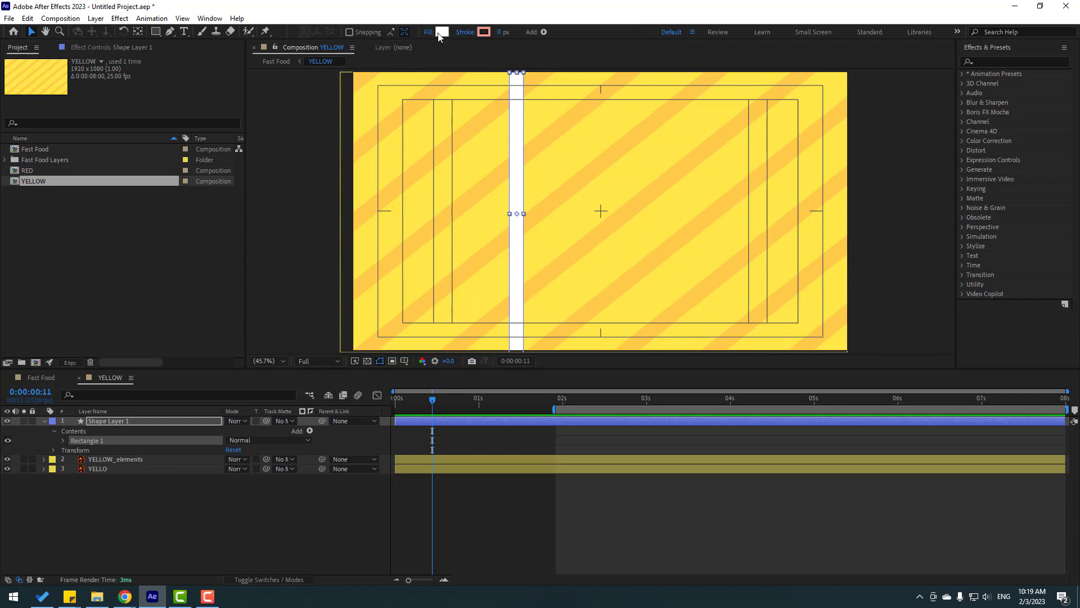
Fill the rectangle with the darker stripe colour FFCB4B sampled from the background and collapse its layer properties.
click(442, 31)
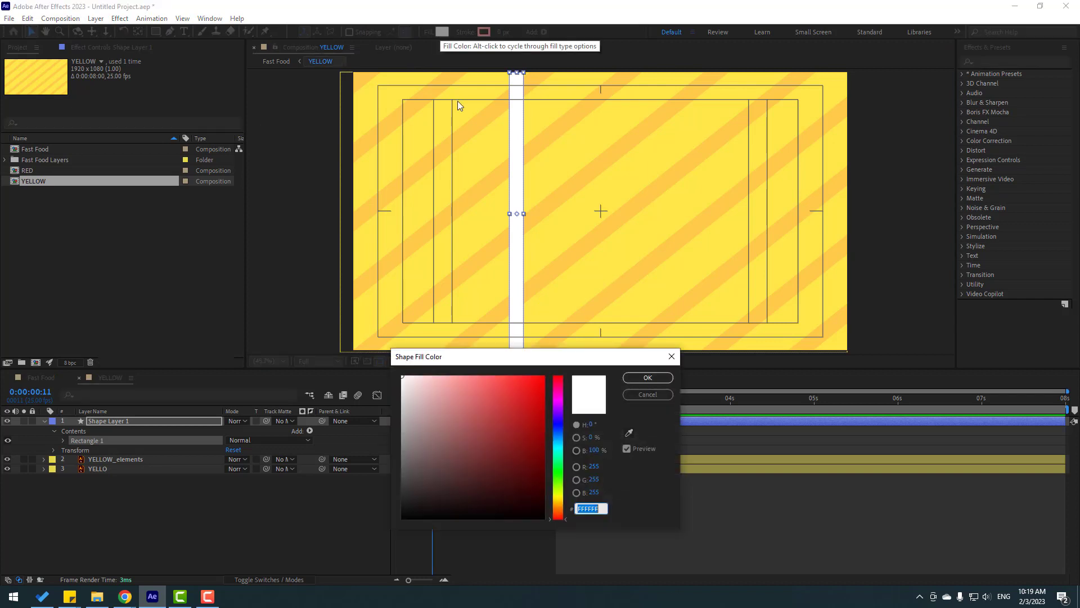
click(629, 432)
click(719, 201)
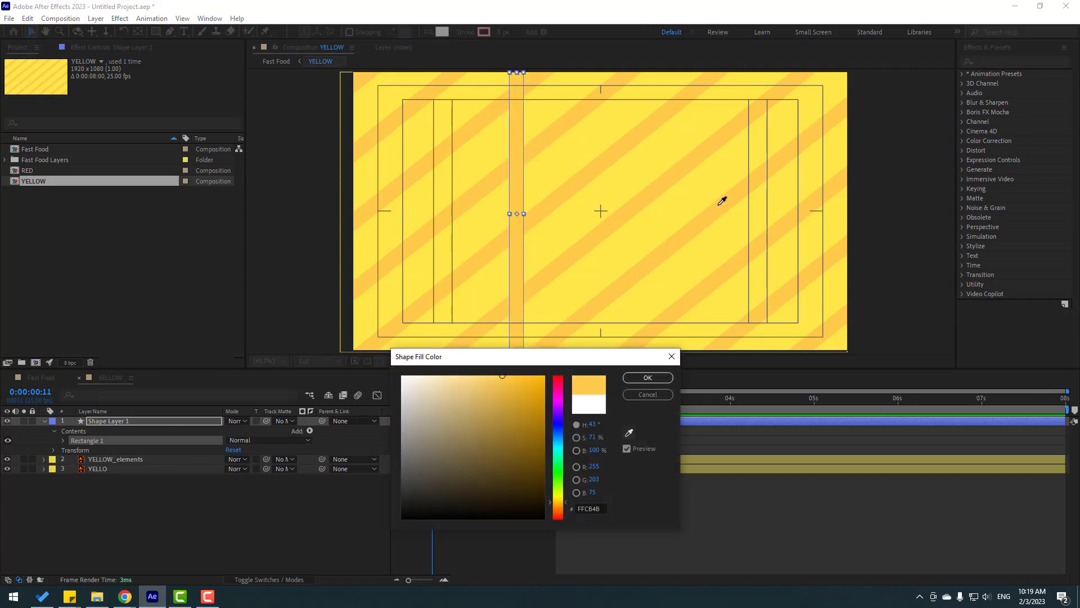
click(637, 384)
click(45, 423)
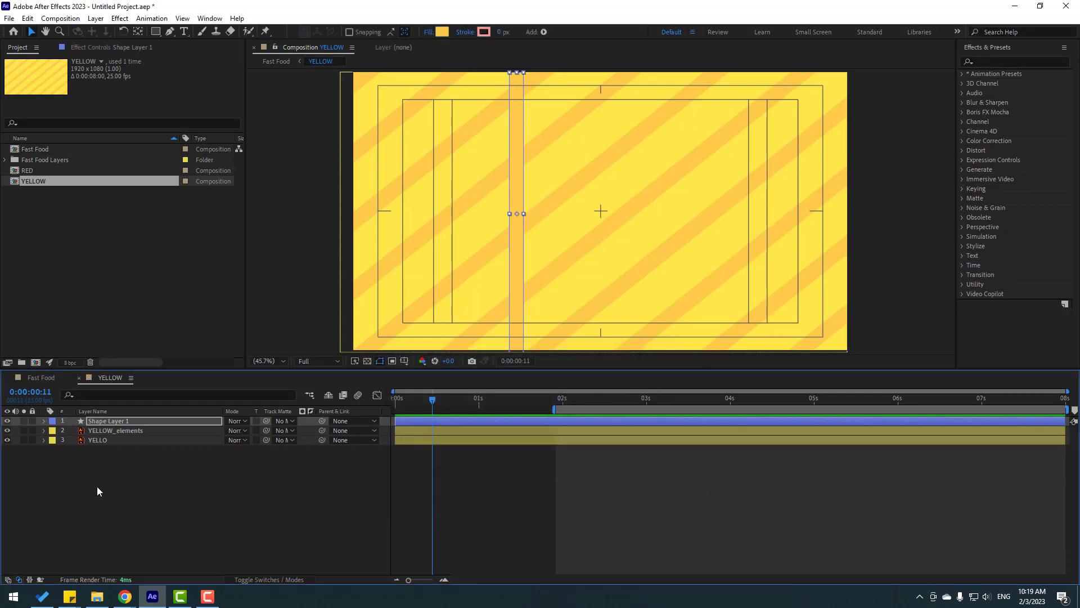
Delete the YELLOW_elements layer and rename the shape layer Elements.
click(127, 431)
key(Delete)
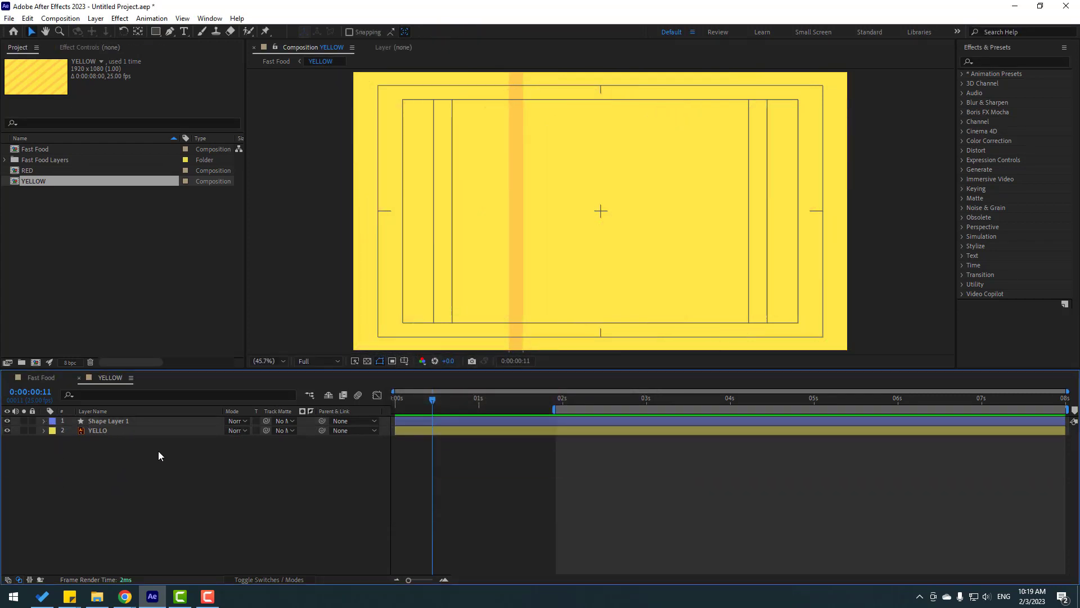
click(163, 421)
key(Return)
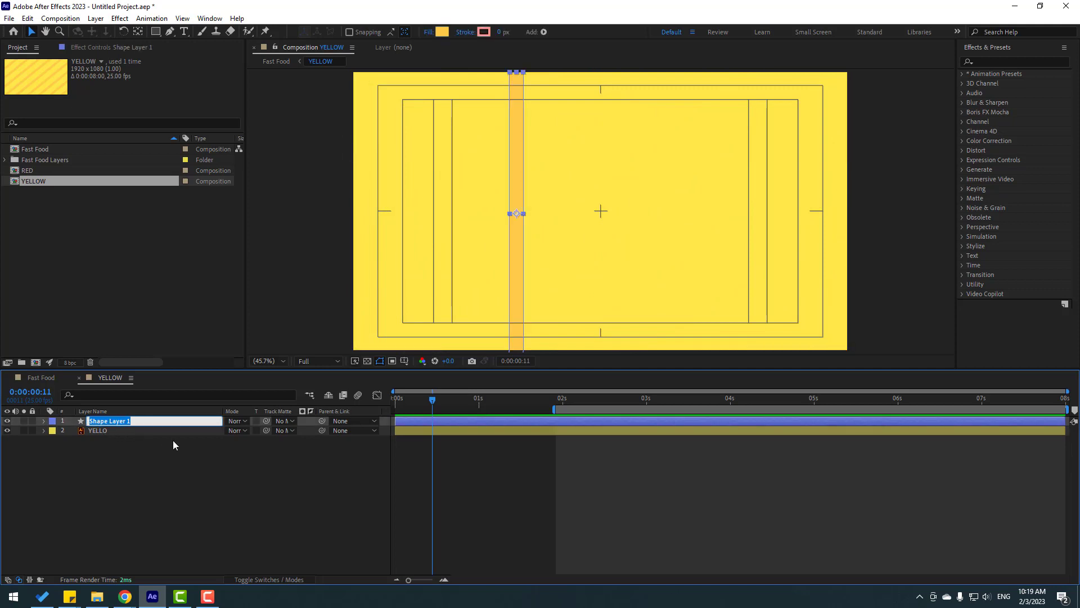
text(Elements)
key(Return)
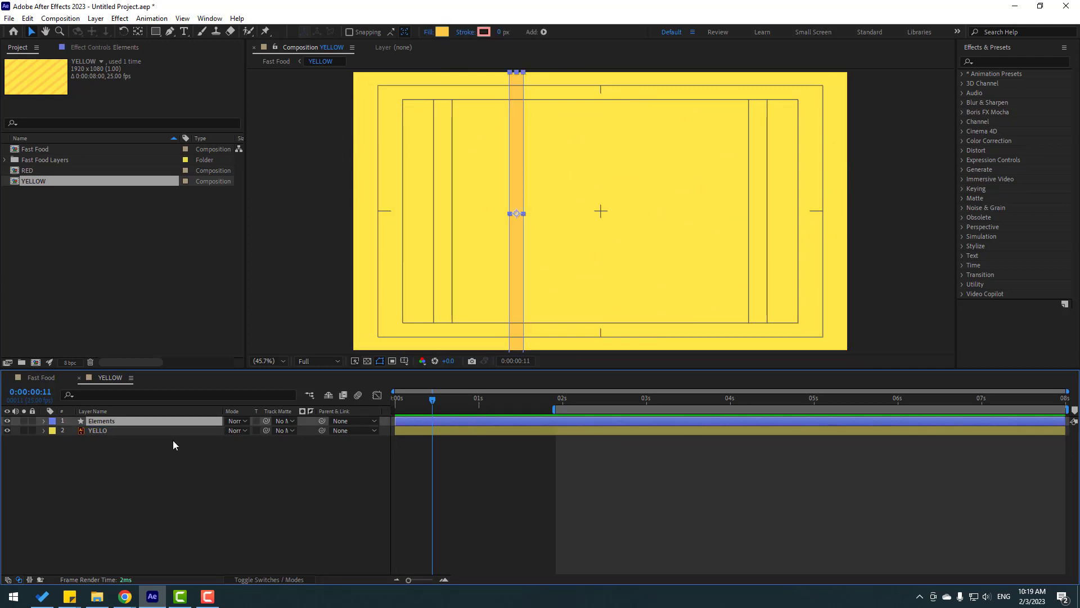
Add a Repeater to the Elements layer and move the stripes to the left edge of the frame.
click(544, 32)
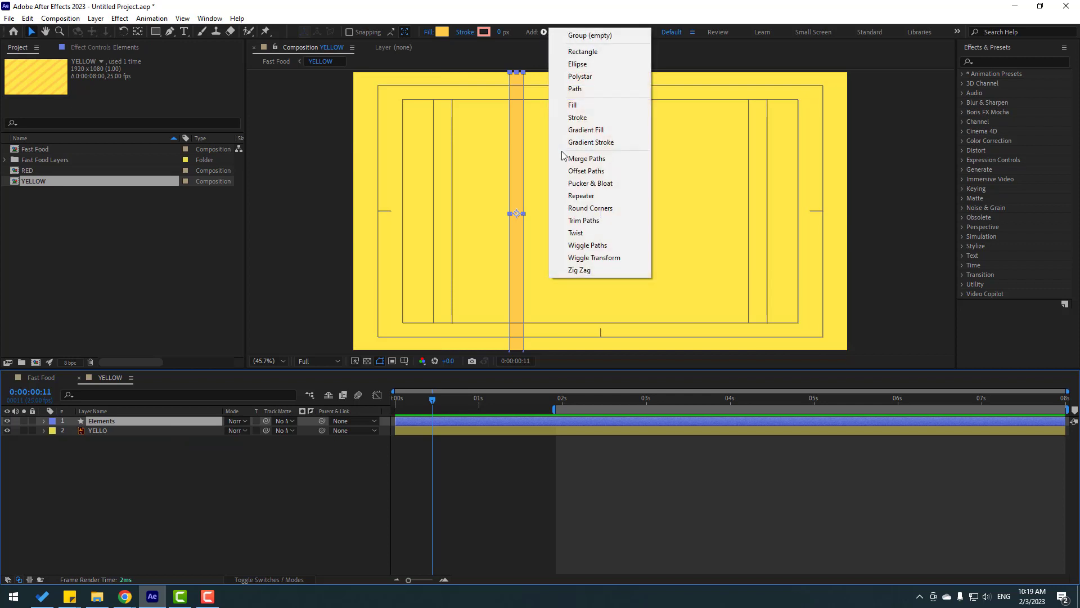
click(588, 195)
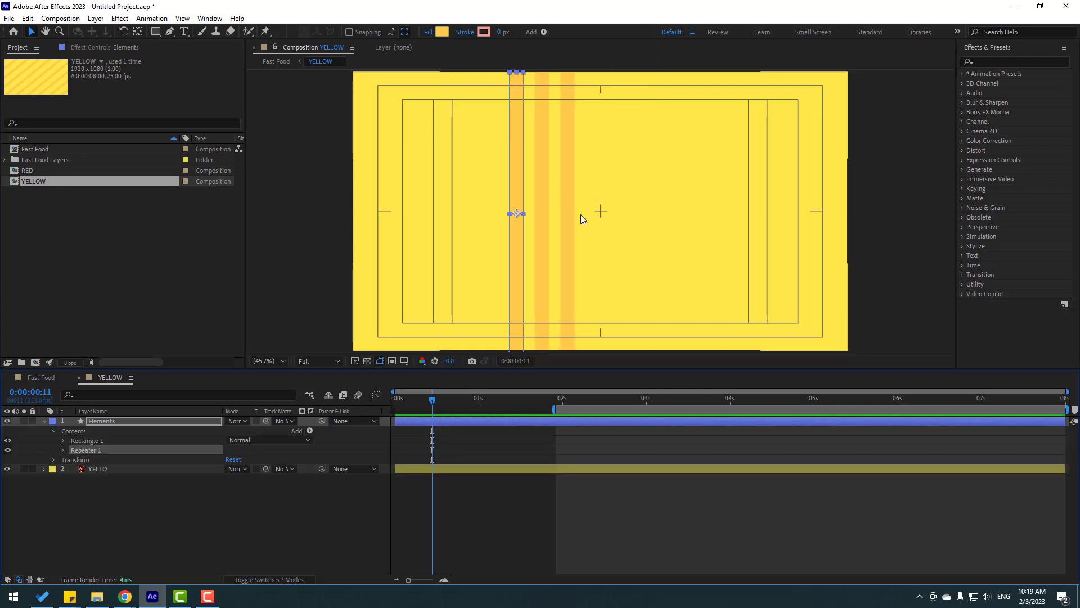
click(63, 450)
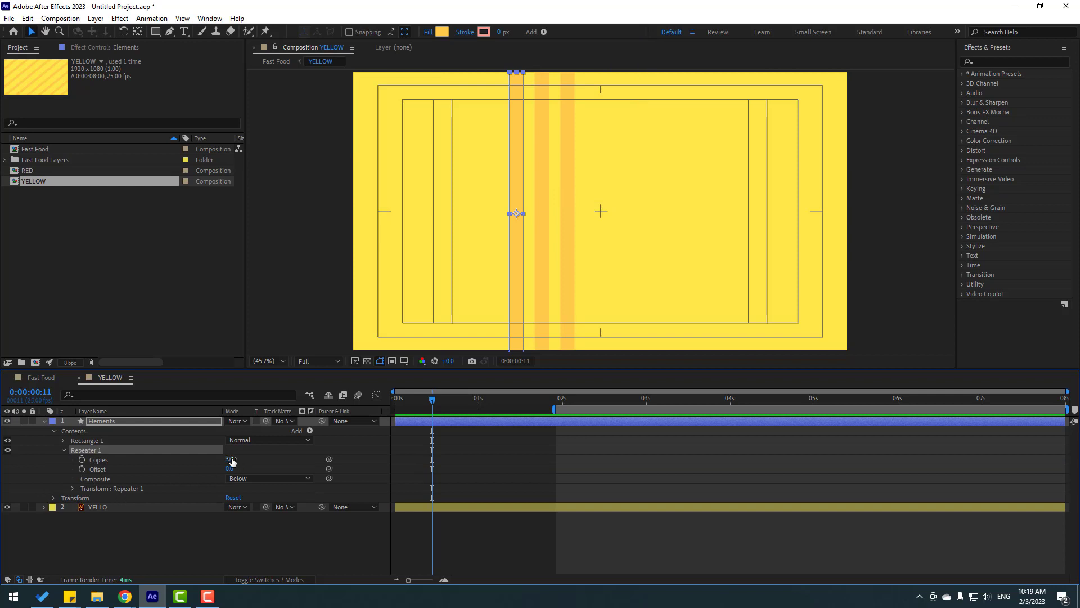
click(96, 421)
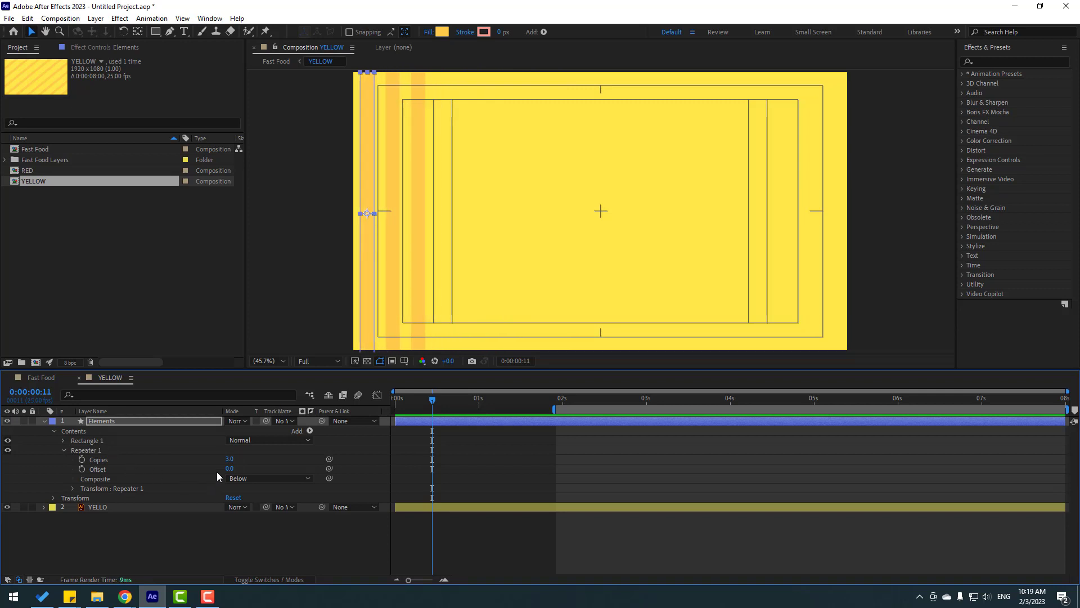
Set the Repeater's number of copies to 50.
drag(230, 464, 239, 458)
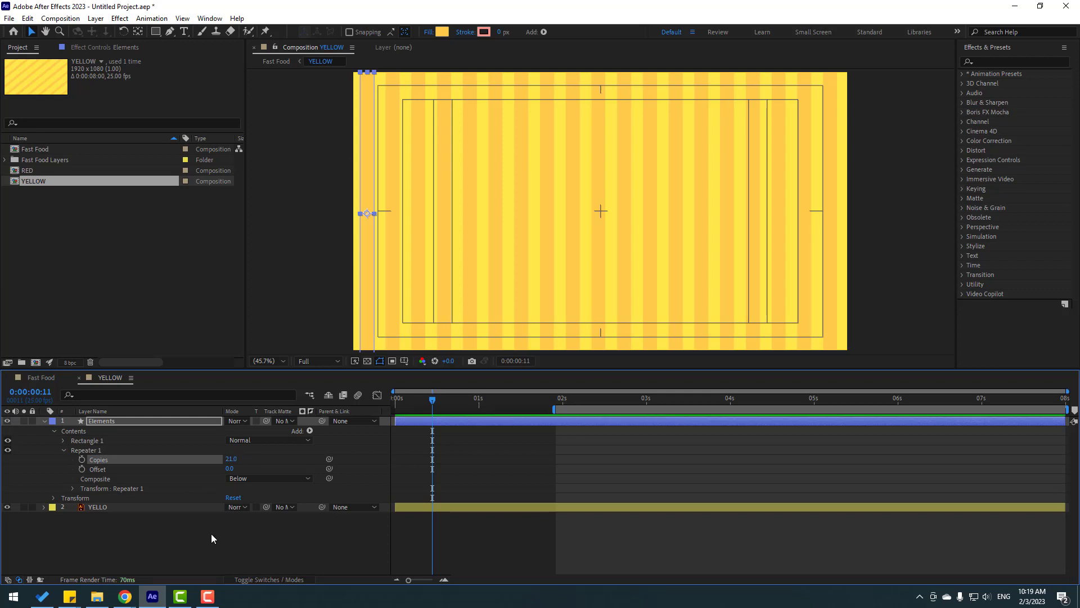
click(231, 460)
text(50)
key(Return)
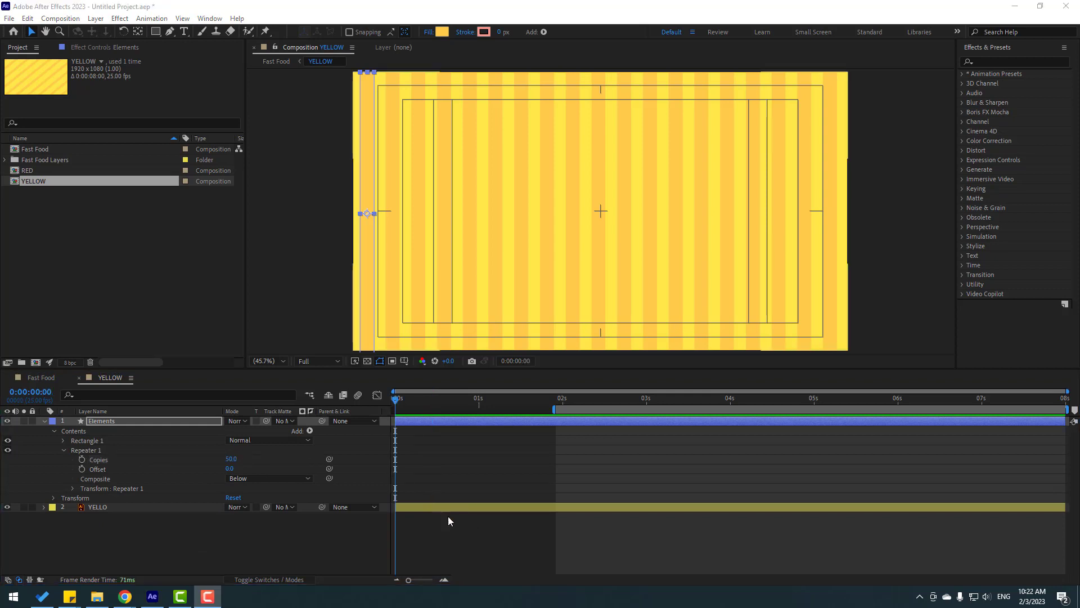
Rotate the Elements layer to 45° so the stripes run diagonally.
click(104, 422)
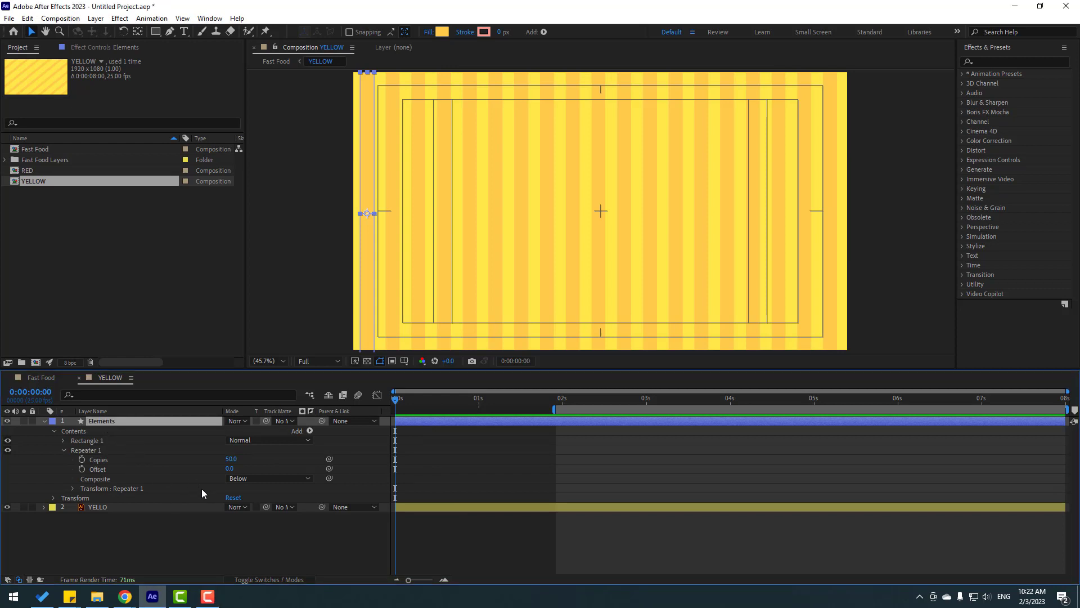
key(r)
drag(243, 436, 266, 431)
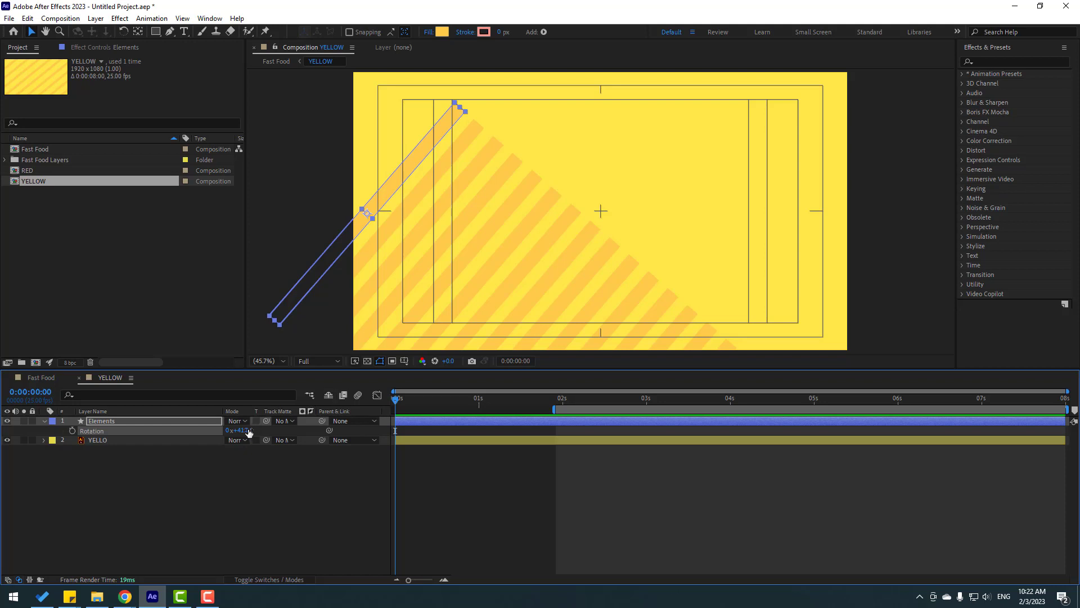
text(45)
key(Return)
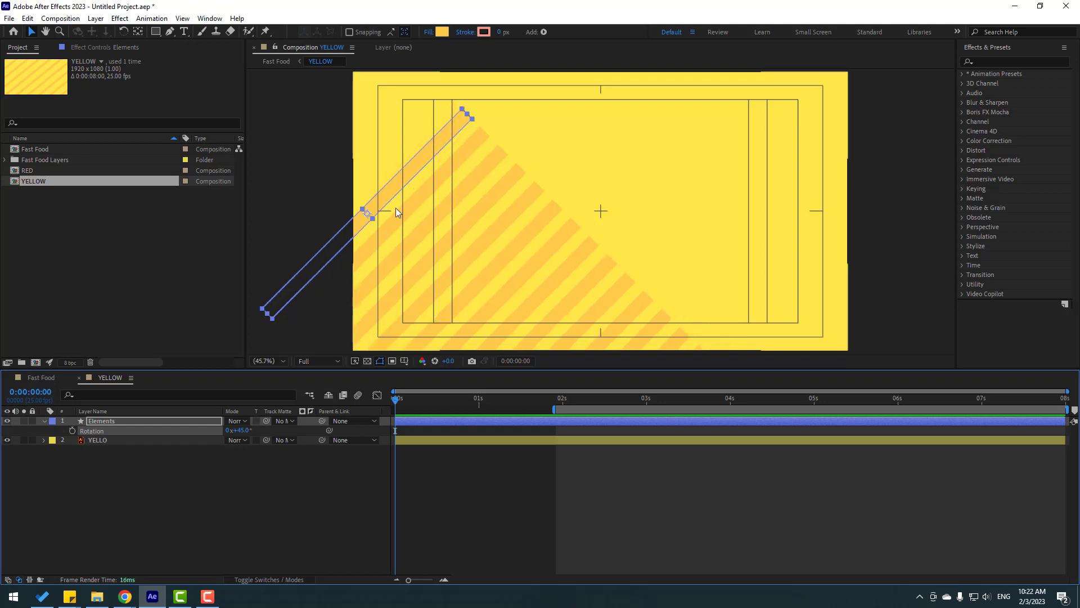
Move the diagonal stripes up and stretch their length to about 234.5% so they cover the whole YELLOW frame.
drag(396, 212, 412, 33)
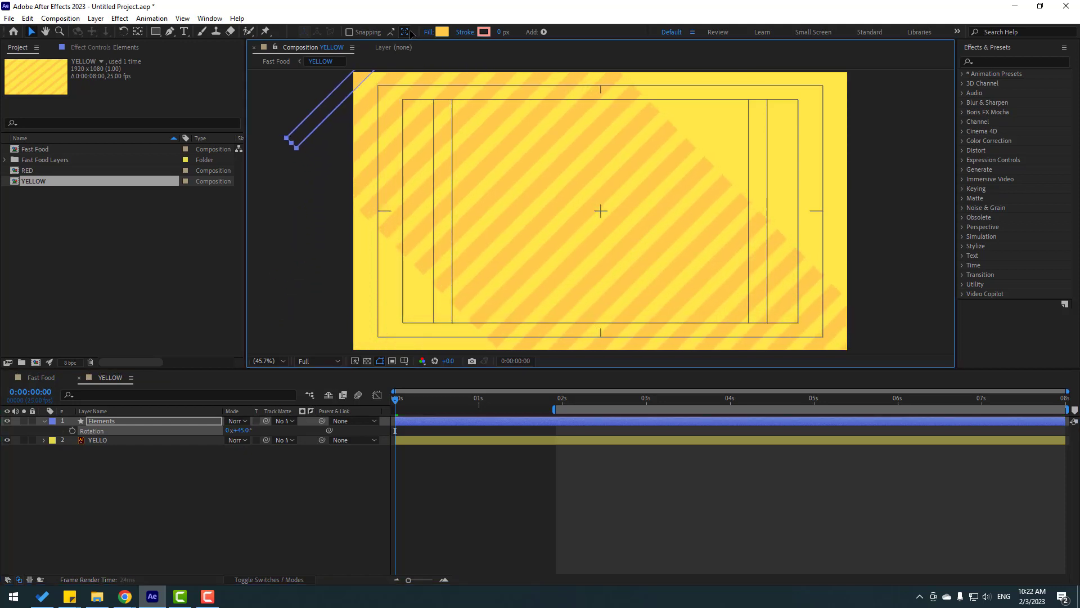
key(comma)
key(comma)
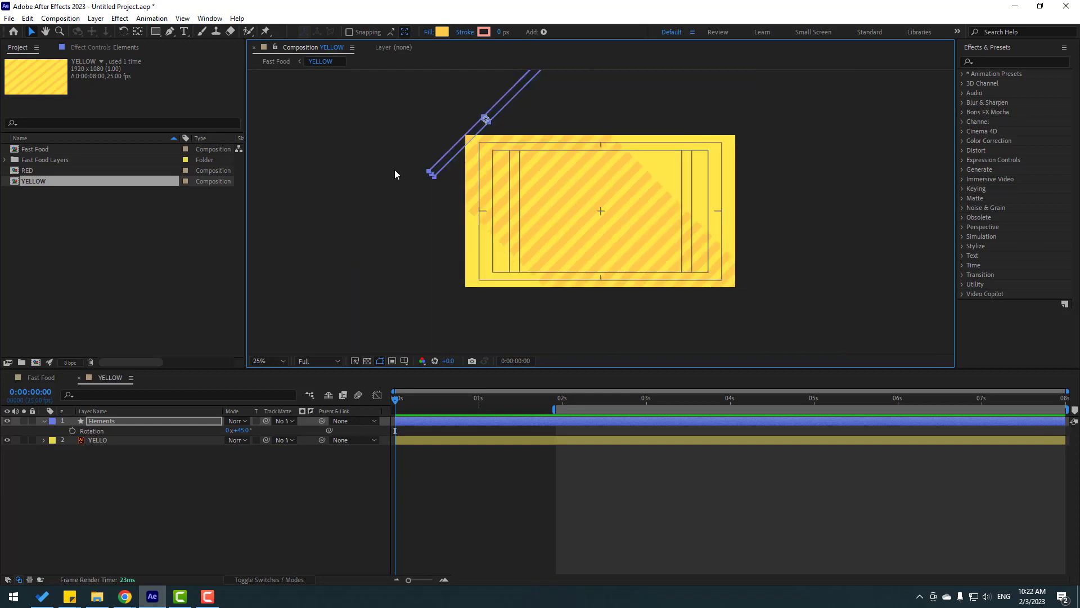
key(period)
key(period)
drag(408, 152, 406, 250)
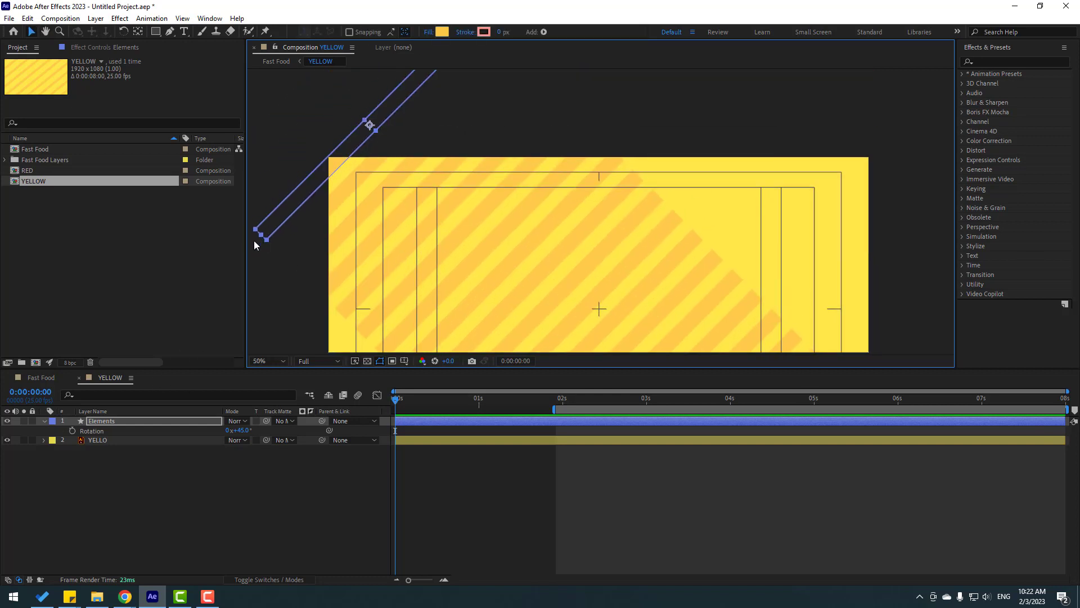
drag(254, 241, 93, 320)
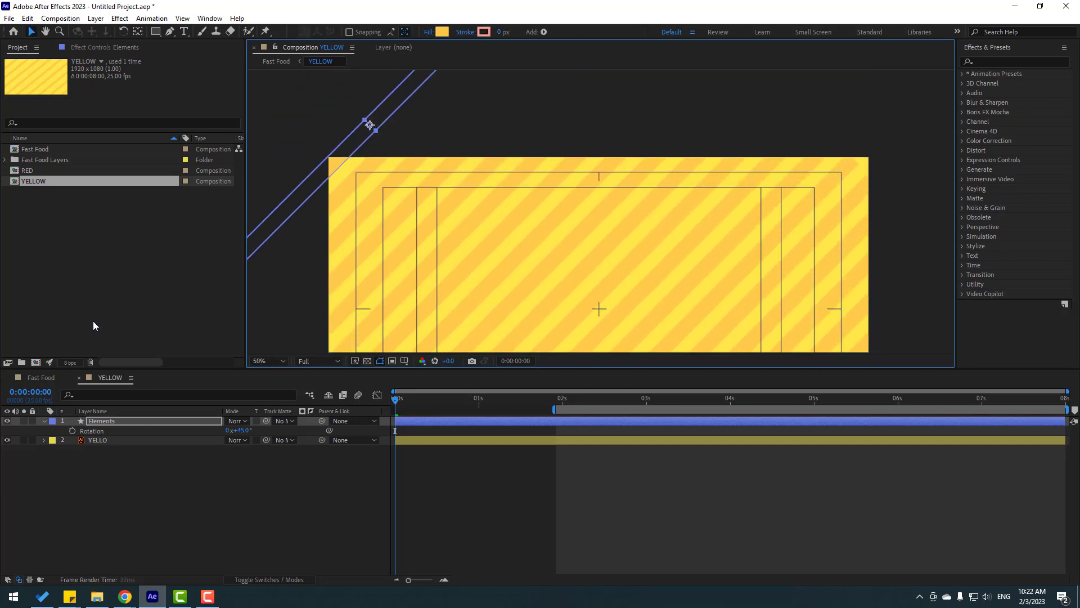
key(comma)
drag(467, 367, 444, 326)
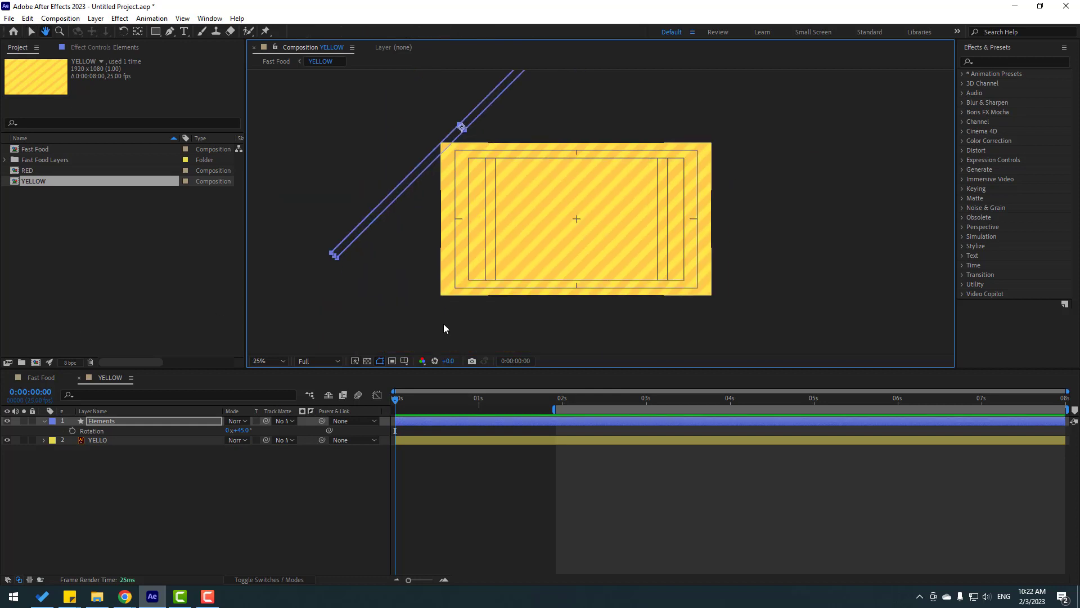
Extend the work area back to the composition's start and add a Position keyframe to Elements at 0:00:00:00.
drag(554, 409, 395, 410)
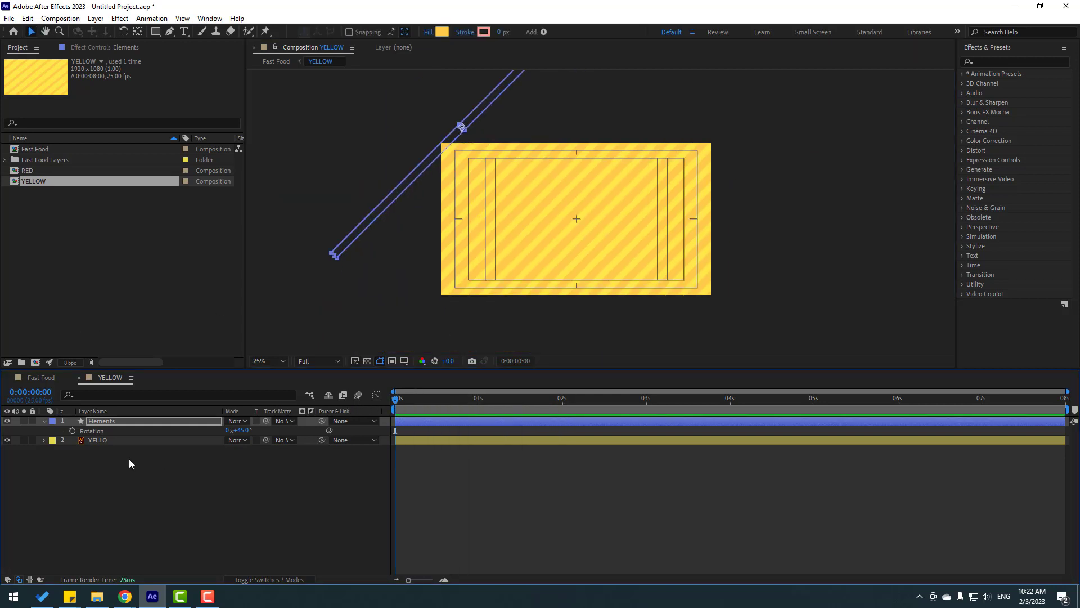
click(44, 421)
click(44, 420)
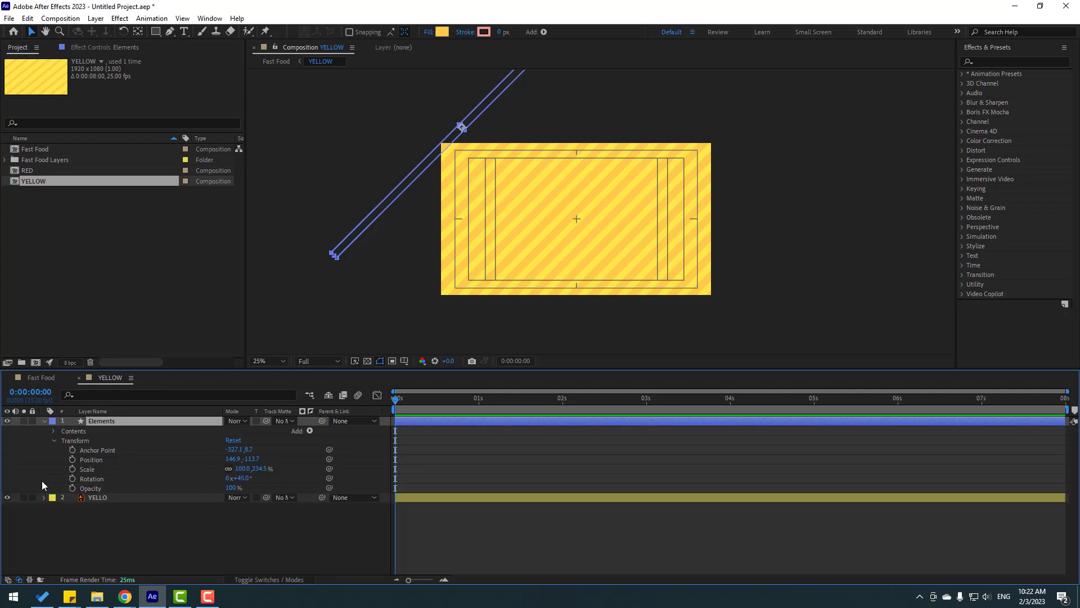
click(54, 440)
click(54, 440)
click(73, 459)
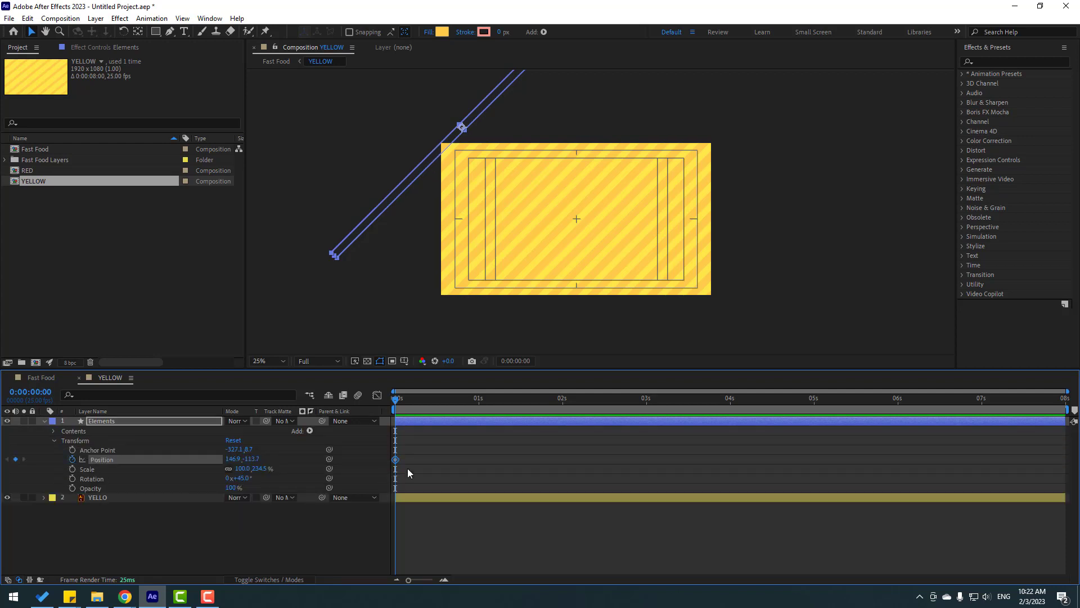
At 0:00:07:24, move Elements diagonally up and left to about -1521.1, -1743.7 to create its end Position keyframe.
key(space)
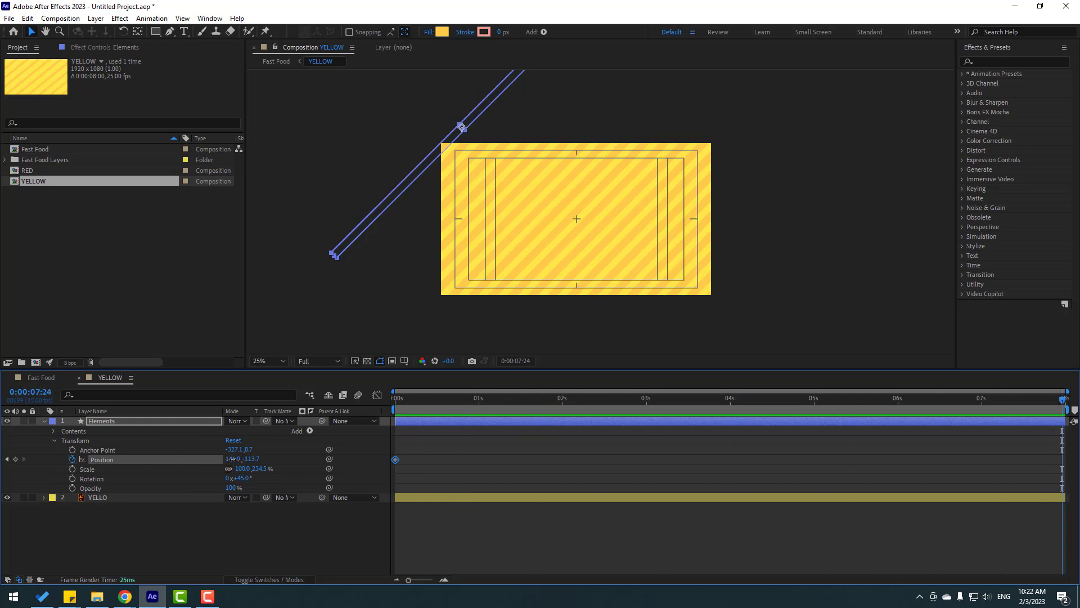
drag(233, 459, 17, 454)
scroll(430, 178, down, 3)
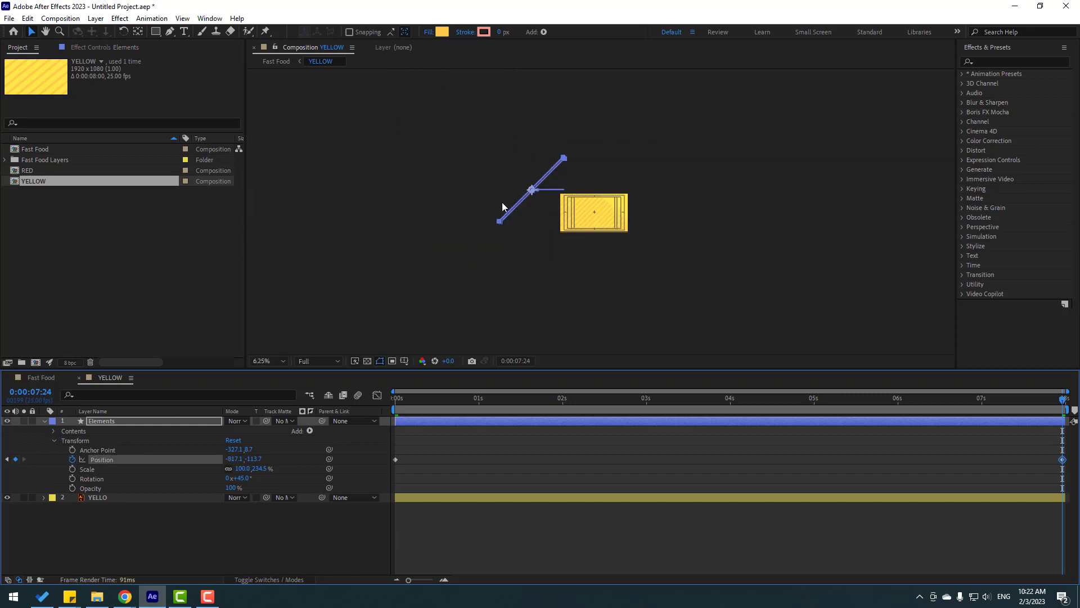
key(period)
drag(255, 458, 206, 455)
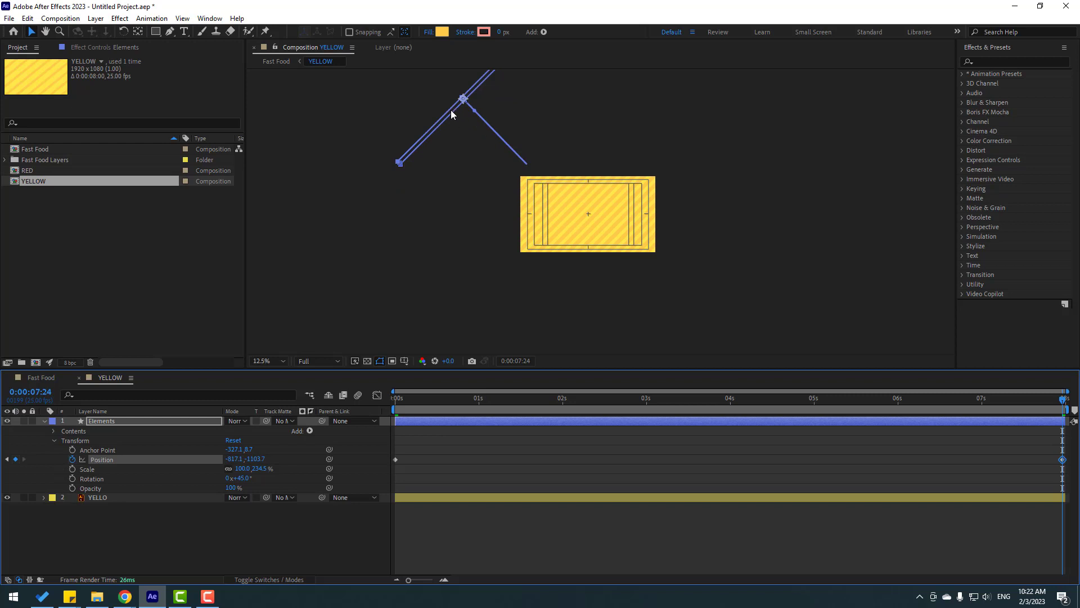
drag(452, 114, 401, 67)
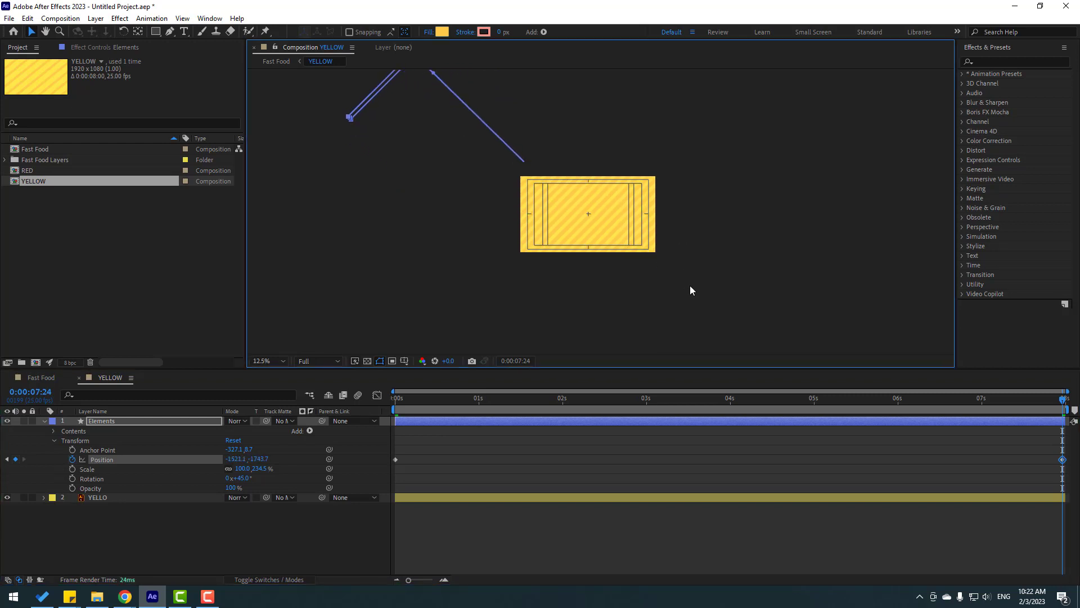
Preview the moving diagonal stripes in the YELLOW composition.
scroll(690, 287, up, 1)
key(space)
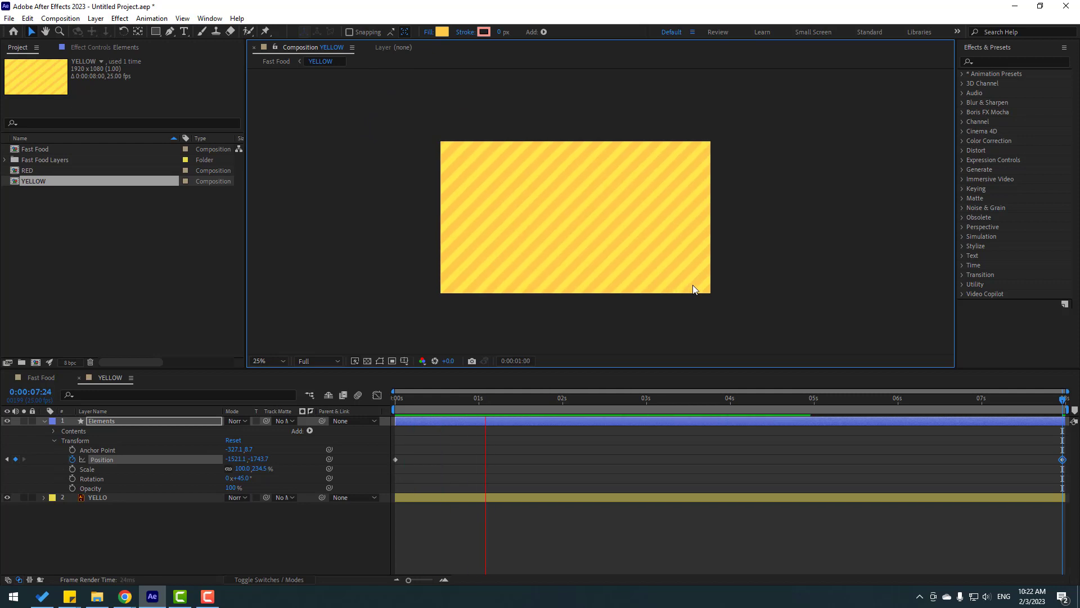
scroll(693, 284, up, 1)
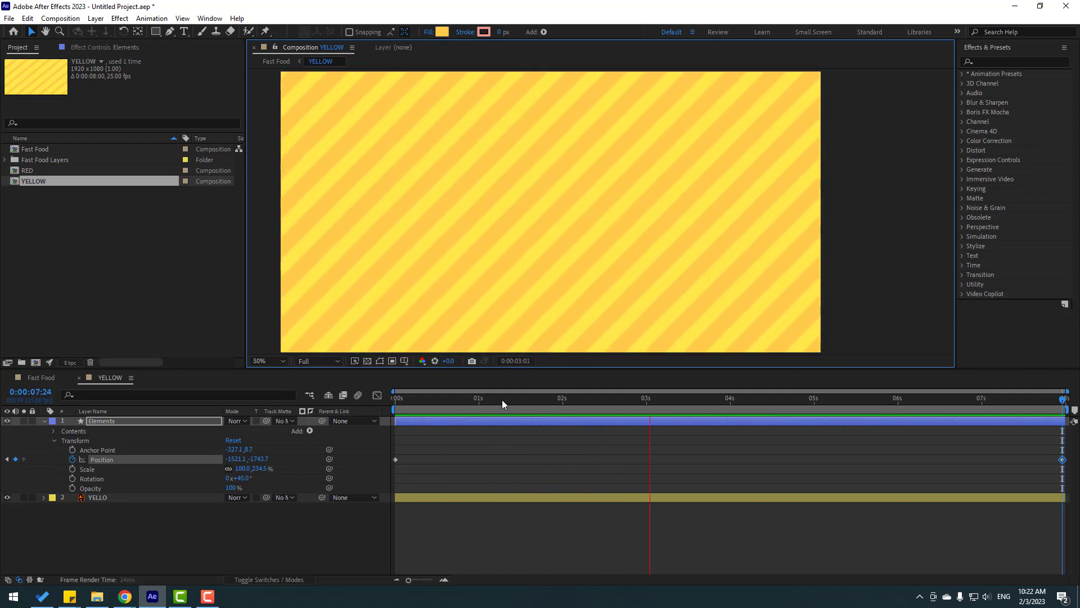
Stop the preview, return to the Fast Food composition and move the current time to 0:00:02:07.
click(476, 398)
click(31, 378)
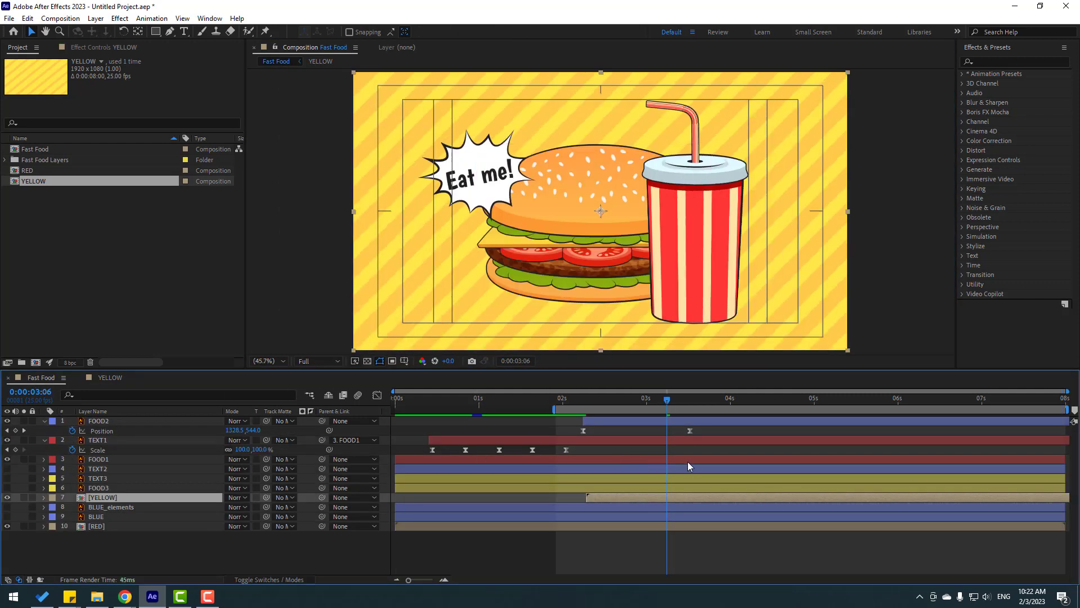
drag(566, 397, 586, 415)
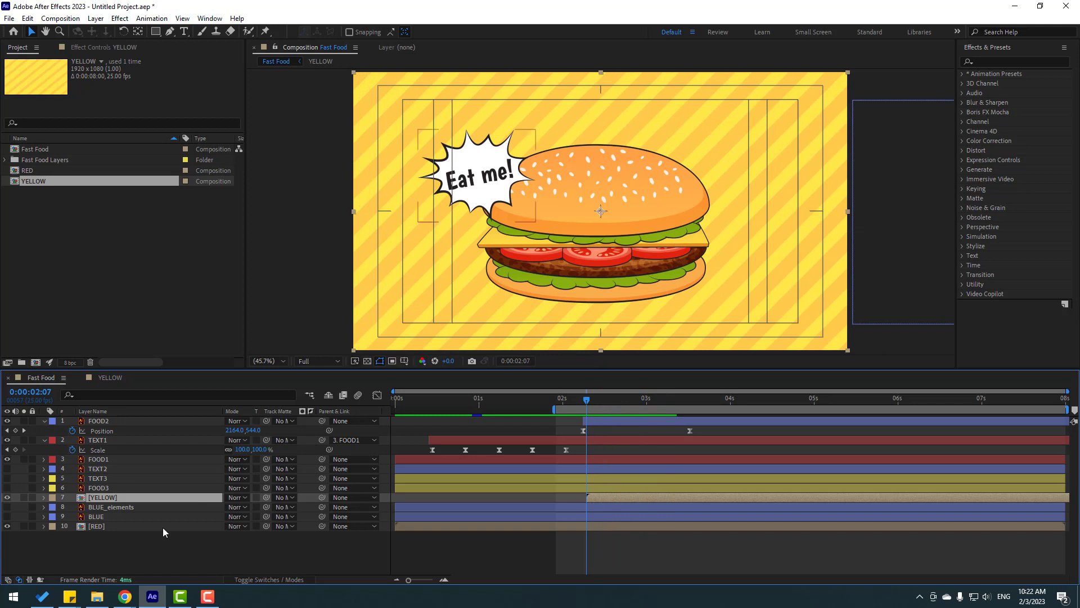
Add a Position keyframe to the YELLOW layer at 0:00:02:07 and set its X position to 2883.
key(p)
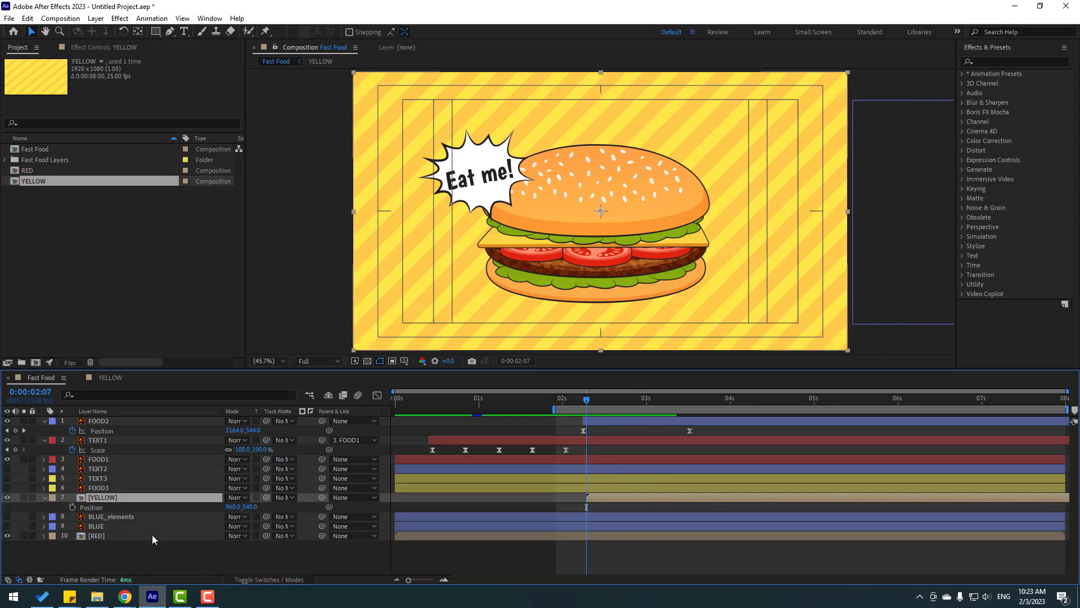
click(72, 507)
drag(231, 506, 1071, 506)
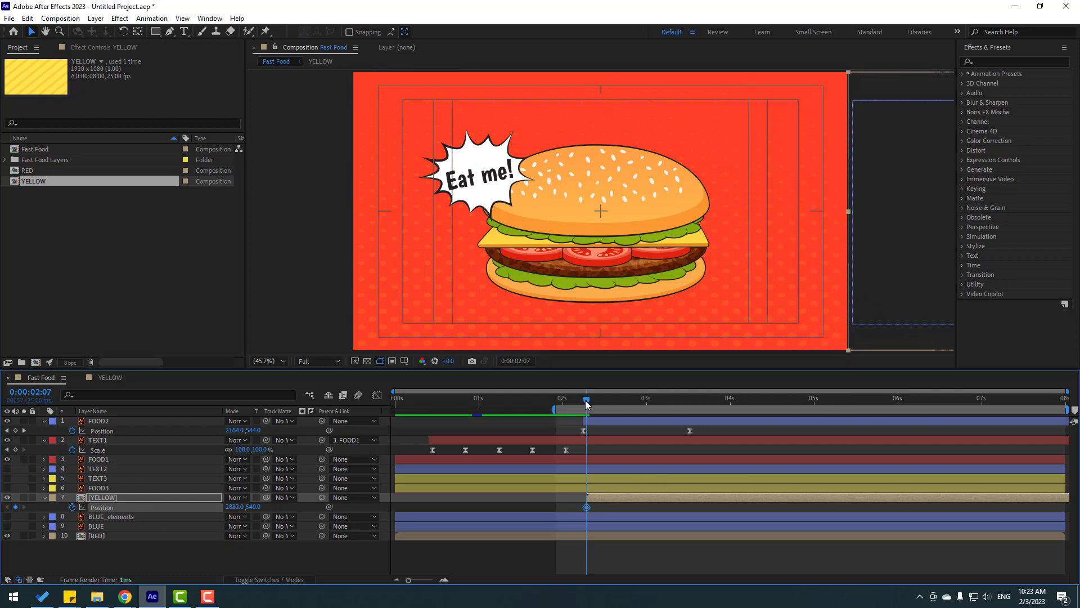
At 0:00:03:12, set YELLOW's X position to 1920 so its edge meets the composition's vertical centre line, and fit the frame in view.
drag(586, 404, 687, 405)
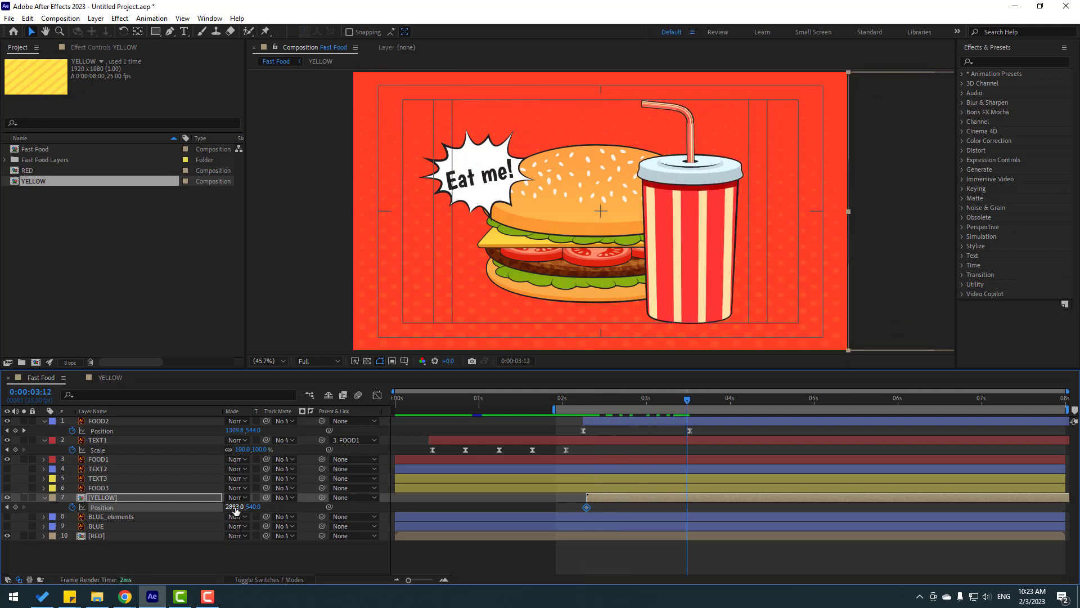
drag(235, 509, 178, 503)
scroll(583, 274, up, 7)
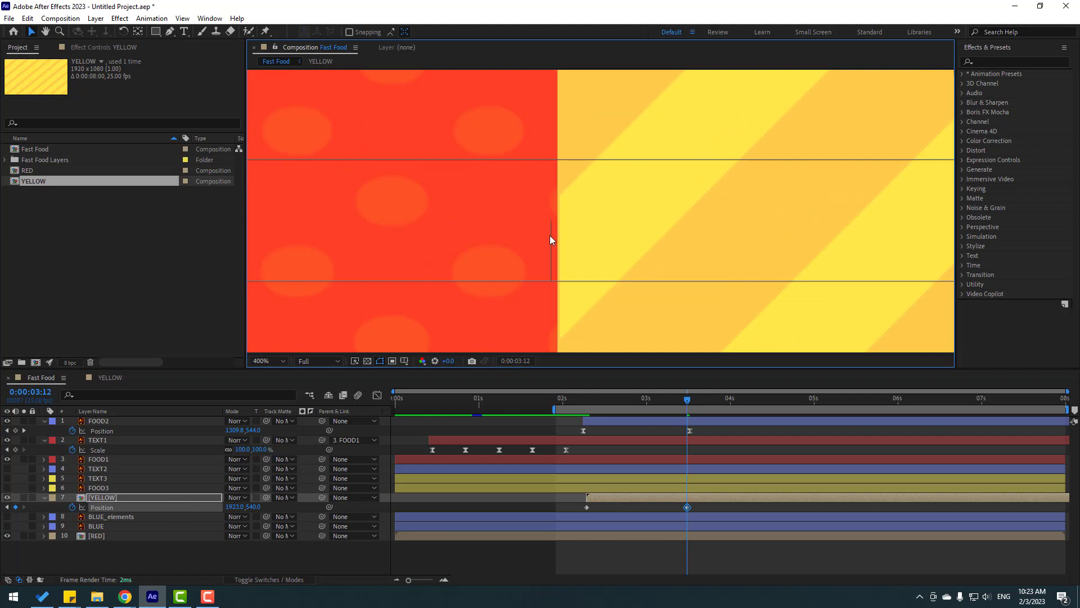
drag(242, 506, 240, 506)
scroll(484, 283, down, 4)
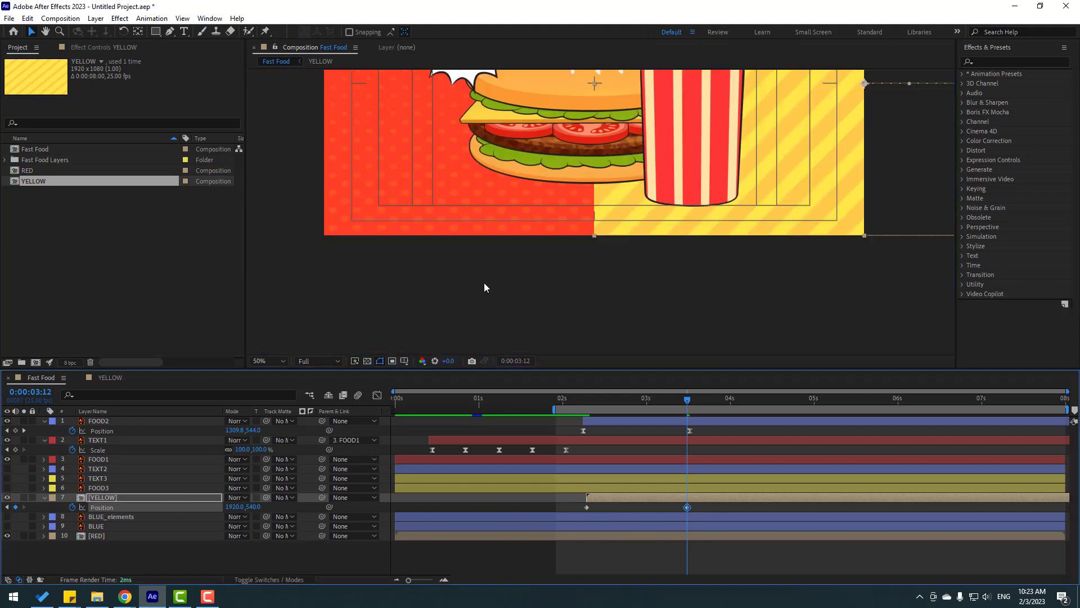
click(266, 361)
click(268, 386)
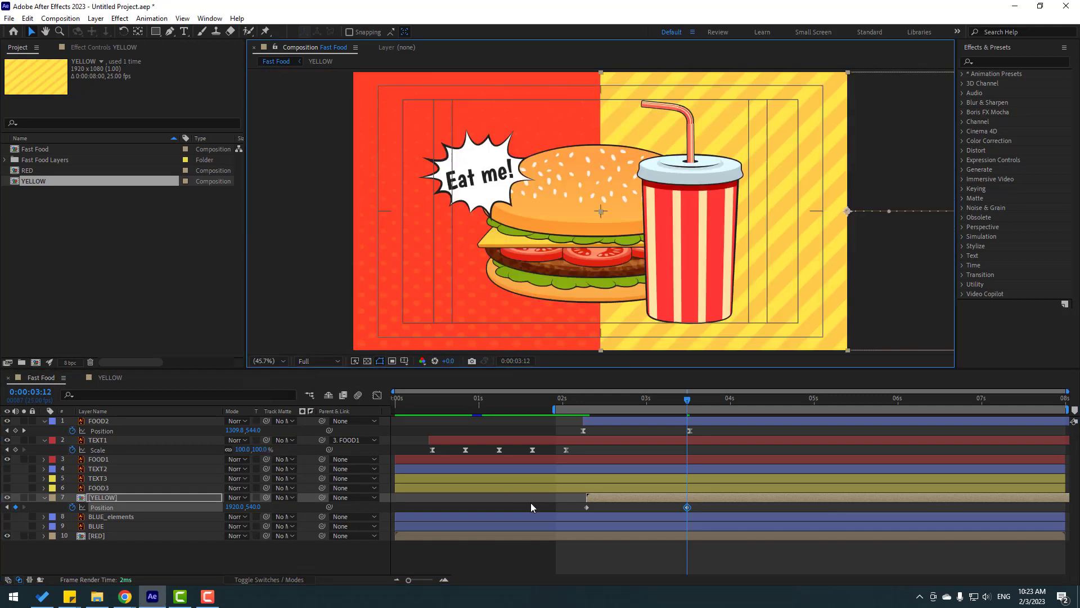
Apply Easy Ease to both Position keyframes of the YELLOW layer.
click(505, 570)
drag(698, 503, 580, 509)
right_click(587, 508)
mouse_move(630, 500)
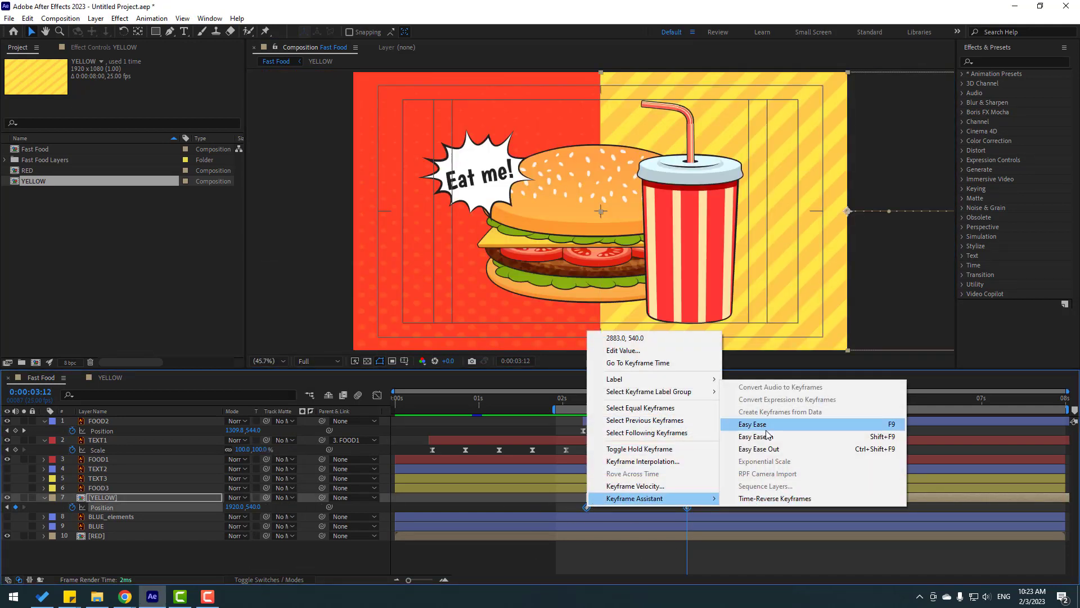
click(743, 427)
Reshape YELLOW's Position speed graph so the slide peaks early and slows gradually, then preview it and close the graph.
click(377, 395)
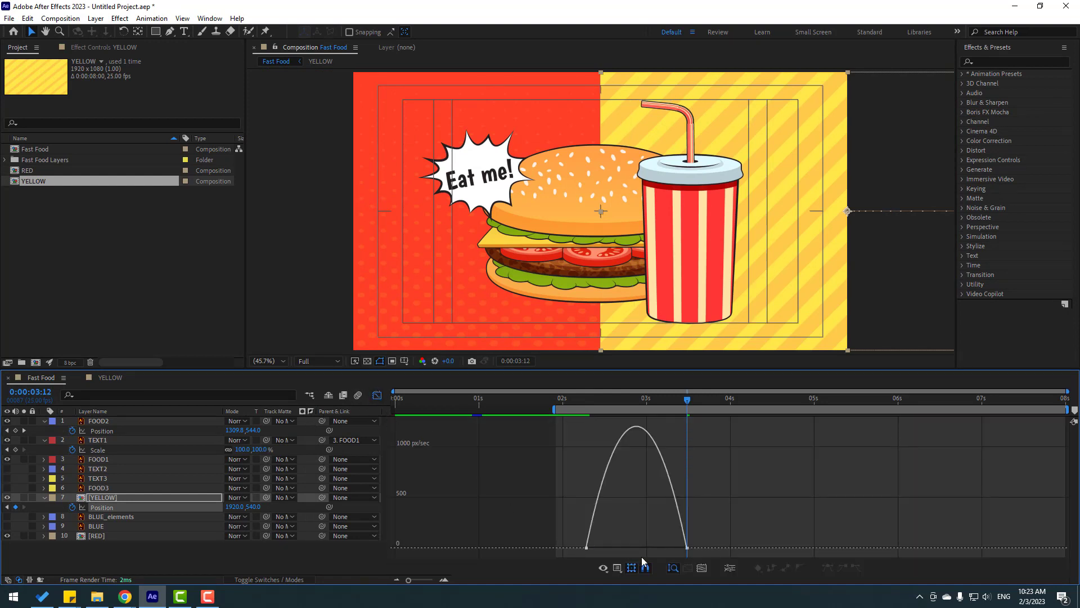
mouse_move(654, 563)
mouse_down()
mouse_move(713, 530)
mouse_move(653, 546)
mouse_up()
key(space)
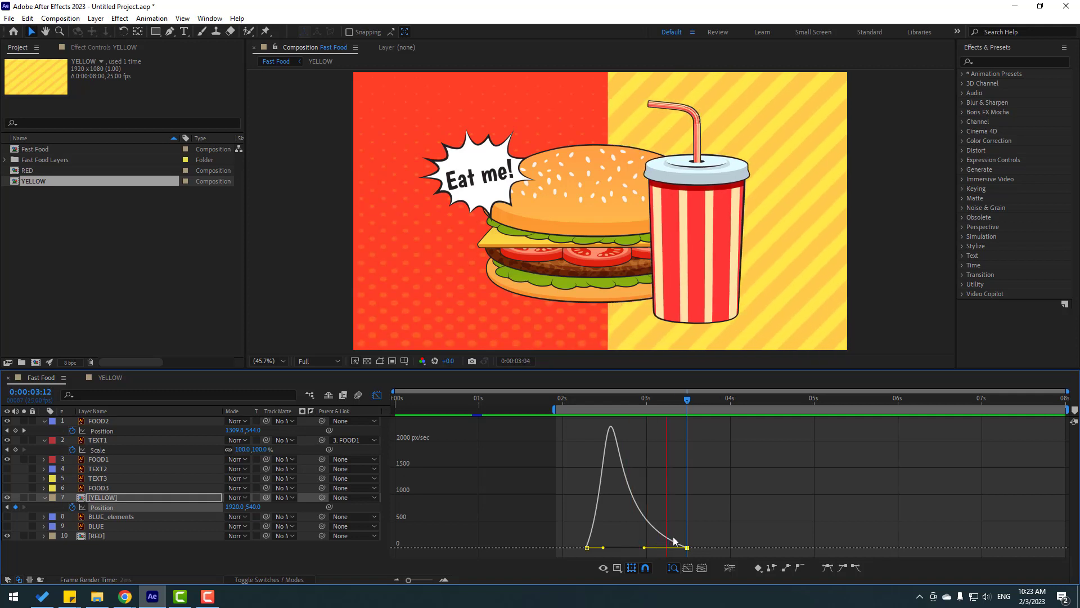
key(space)
click(378, 396)
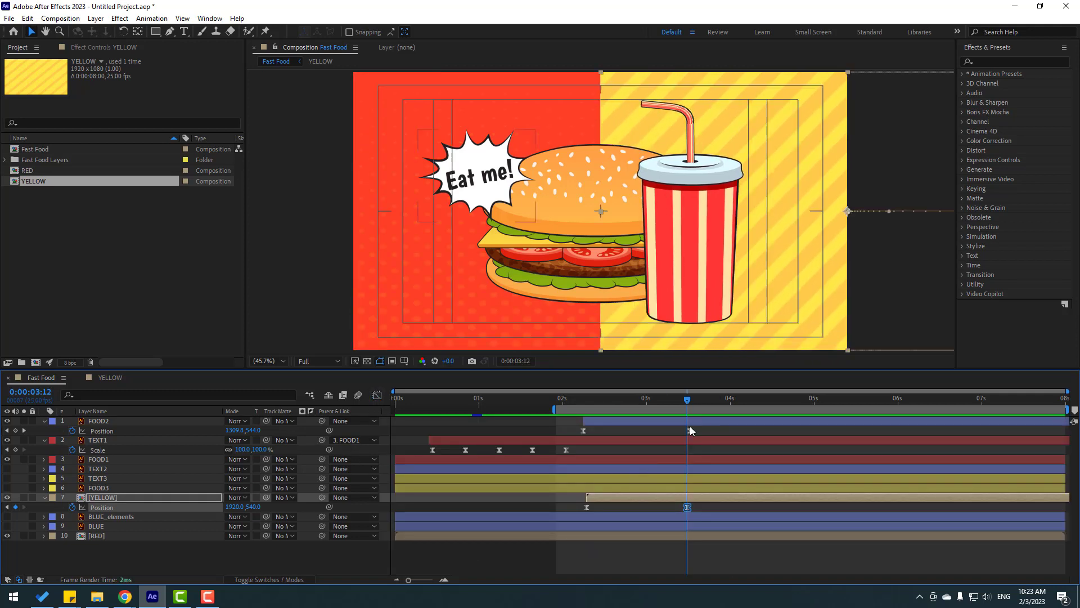
At FOOD2's end Position keyframe at 0:00:03:13, move the drink right to X 1512.5, over the yellow half.
key(Page_Down)
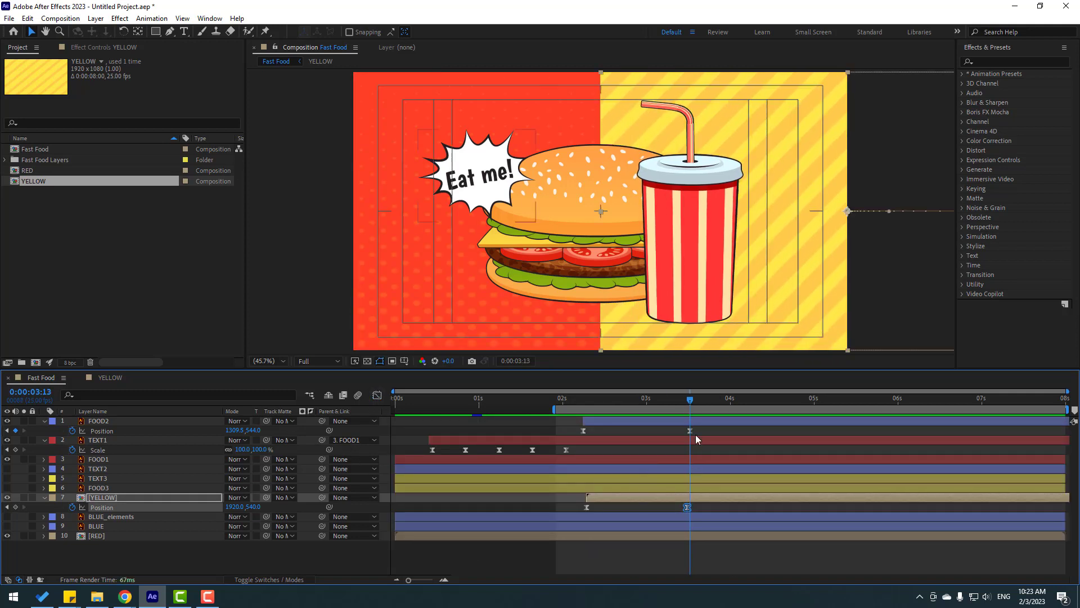
click(690, 430)
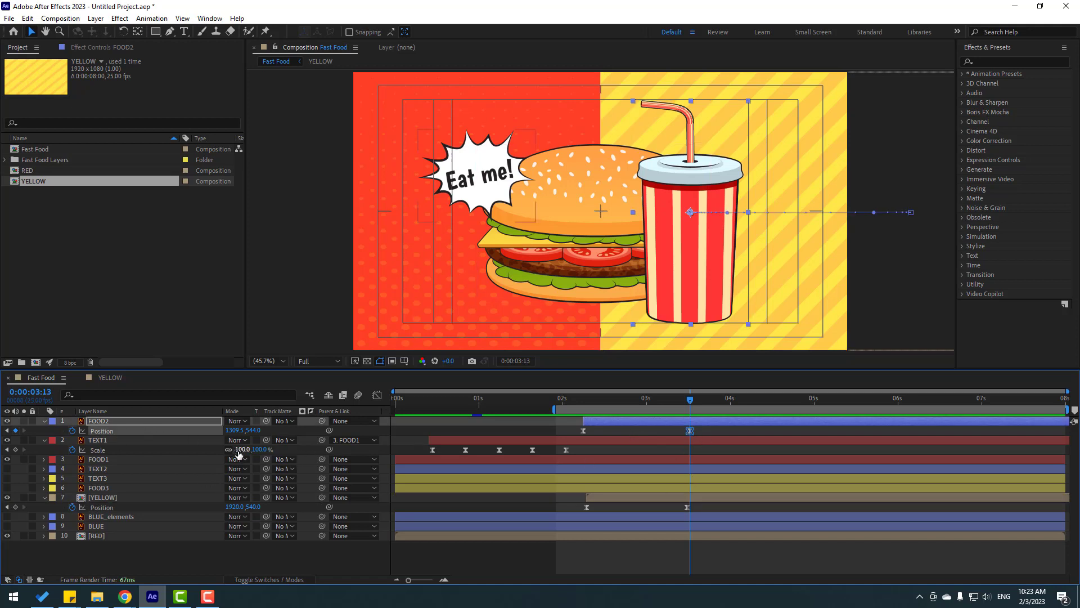
drag(237, 431, 645, 437)
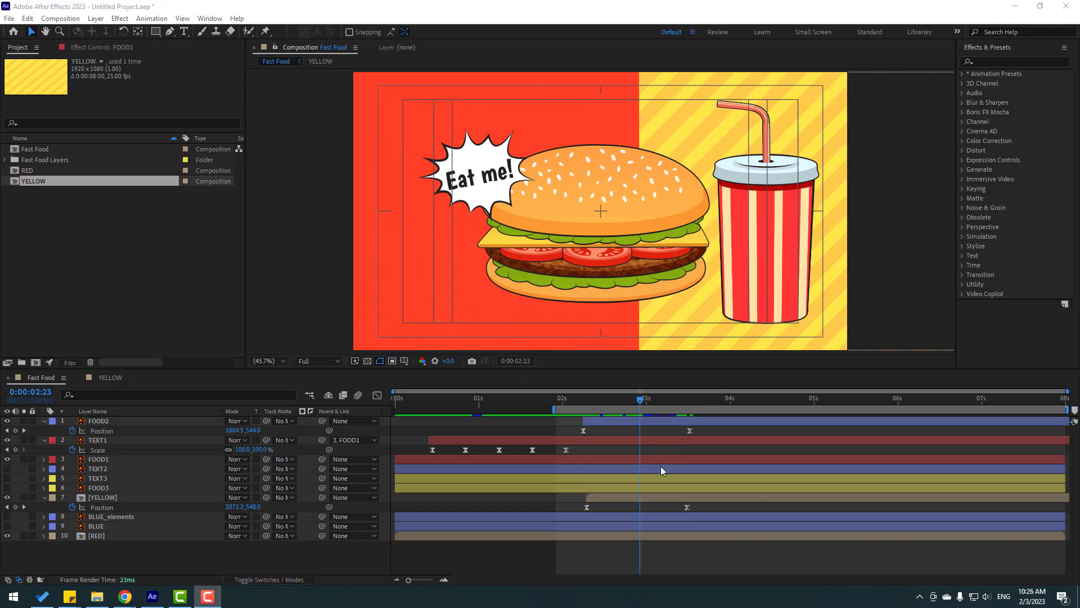
Add a FOOD1 Position keyframe at 0:00:02:06, and at 0:00:03:13 move the burger left to X 496.1.
click(112, 459)
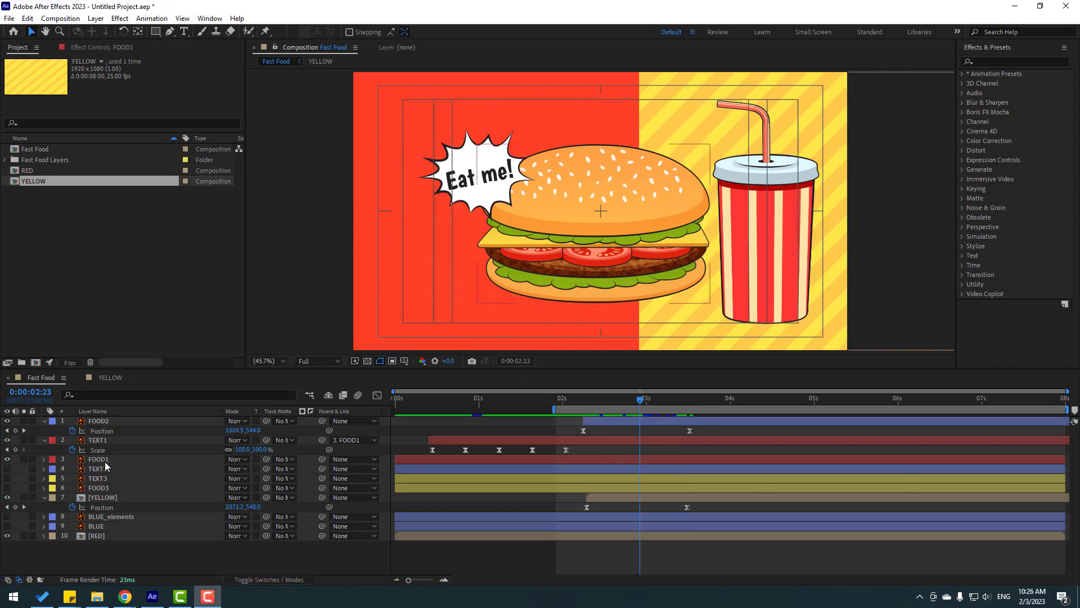
key(p)
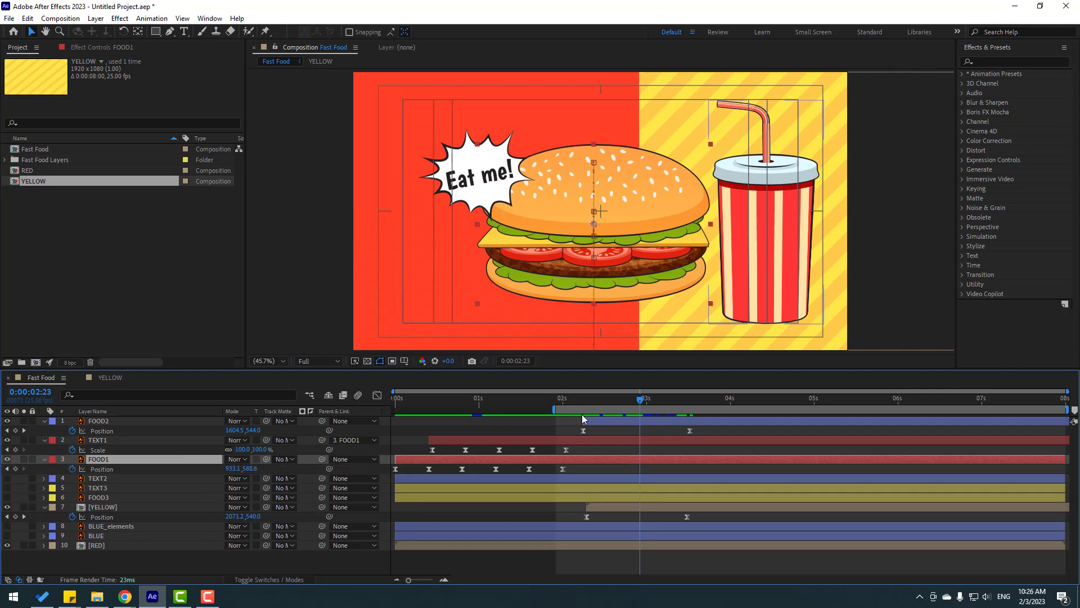
drag(630, 397, 586, 401)
key(Page_Up)
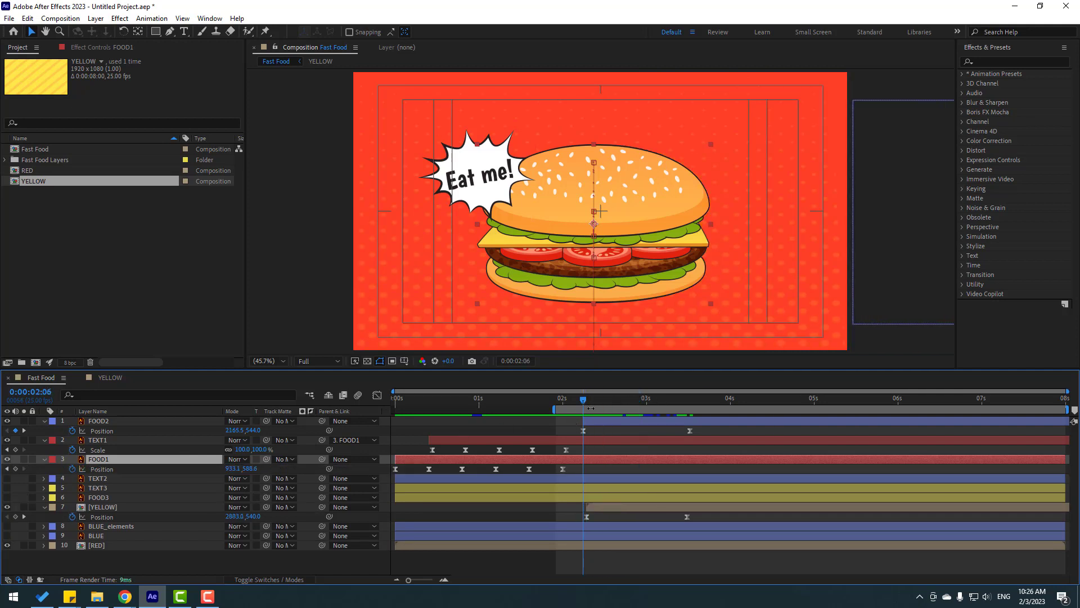
click(15, 469)
drag(599, 392, 691, 406)
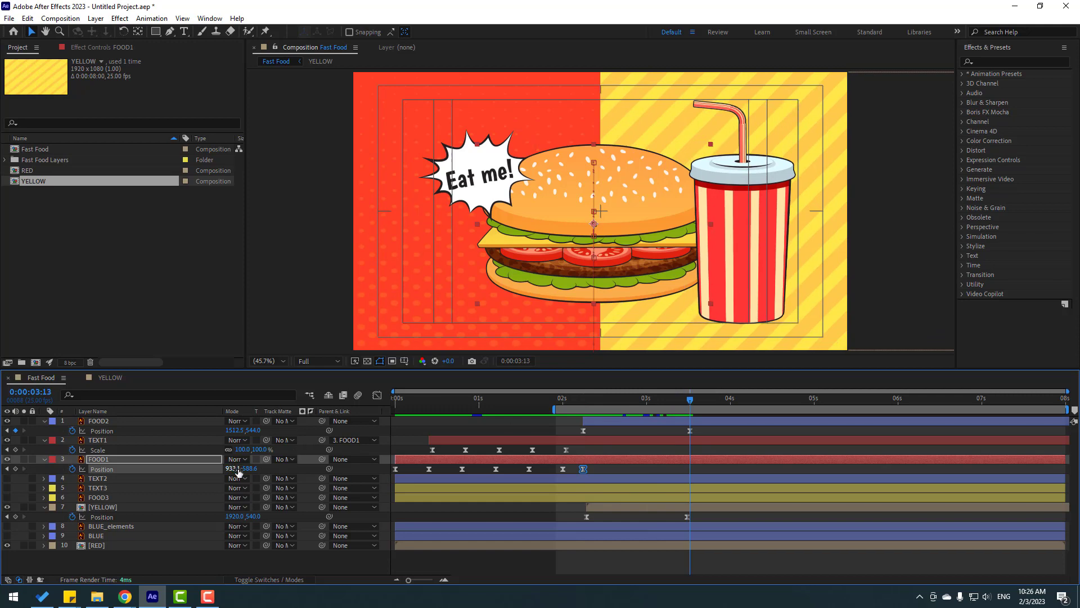
drag(239, 472, 239, 481)
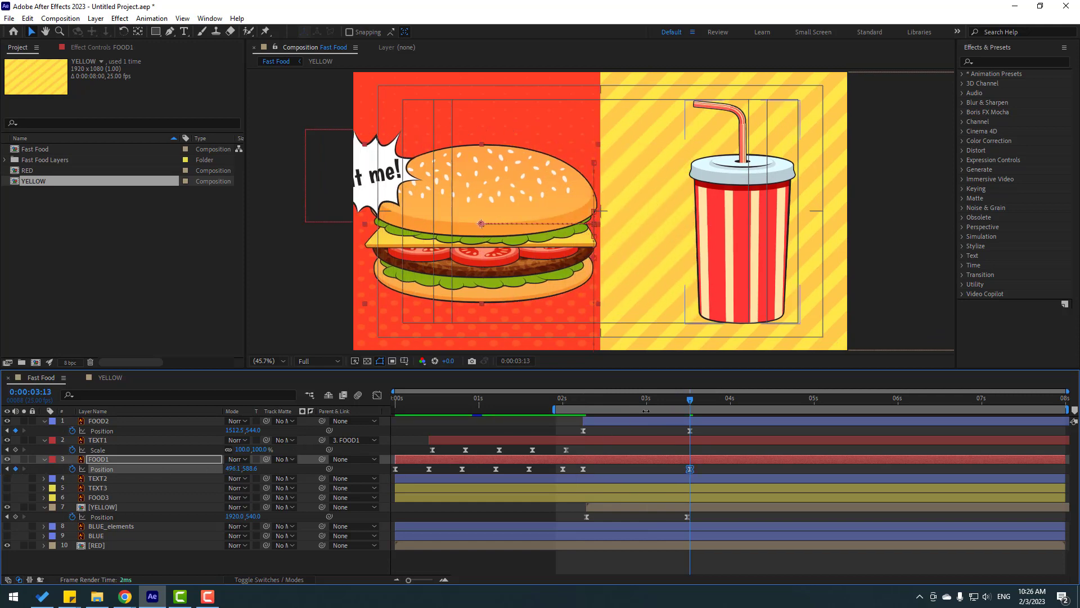
Add a FOOD1 Scale keyframe at 0:00:02:06, and at 0:00:03:13 set Scale to 70% and X position to 525.1.
drag(676, 402, 582, 407)
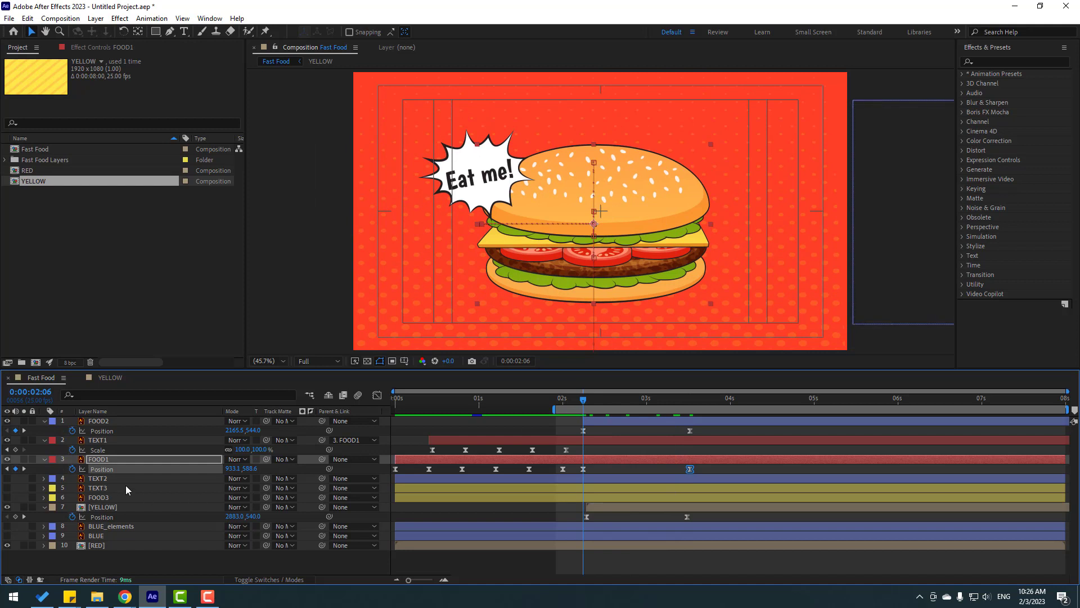
key(shift+s)
click(72, 478)
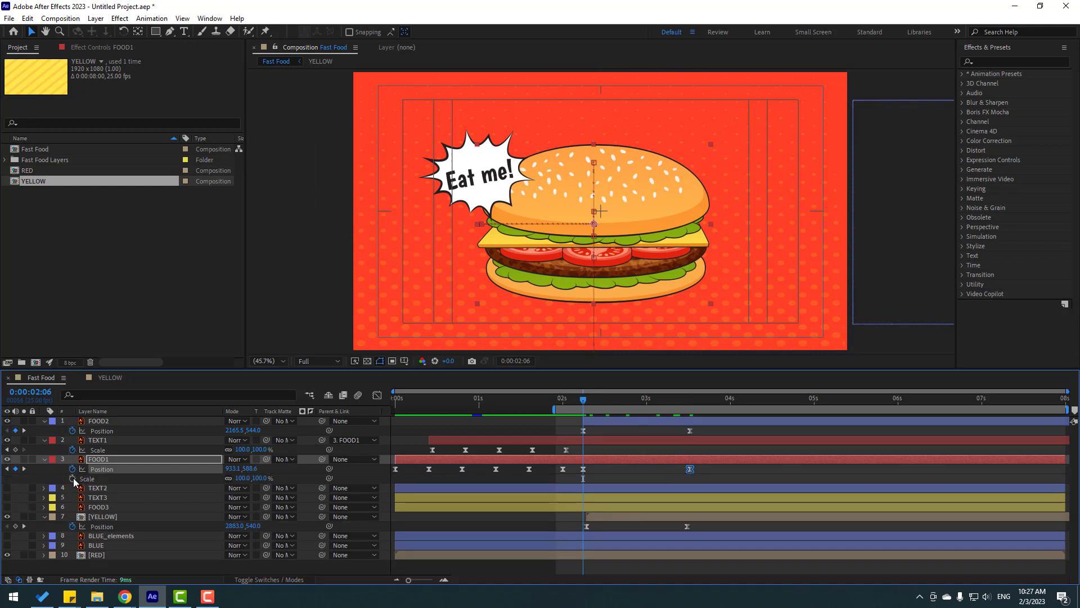
drag(590, 403, 690, 405)
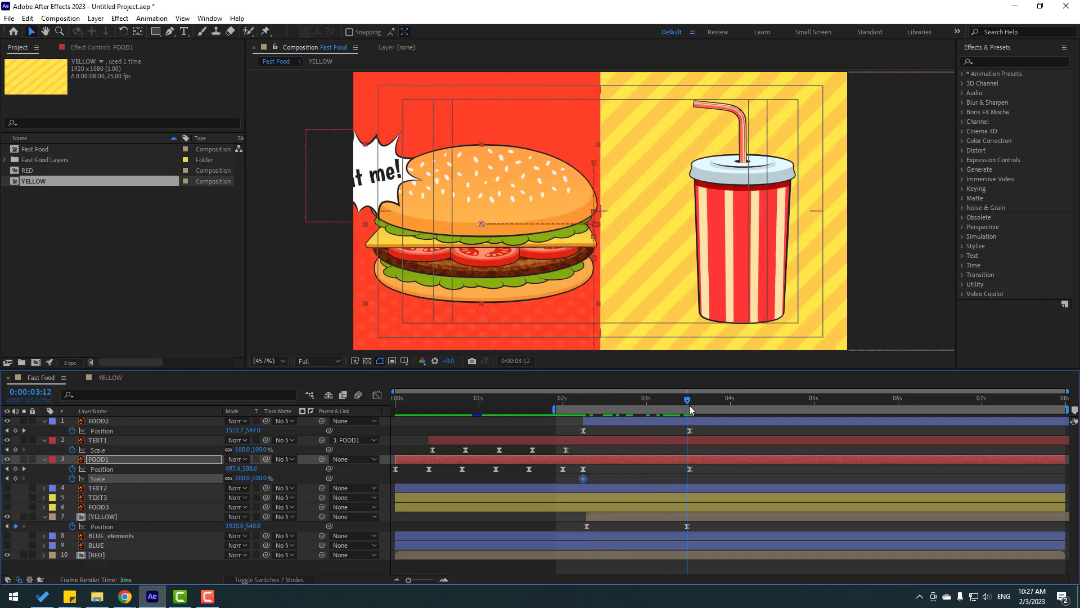
mouse_move(240, 480)
mouse_down()
mouse_move(223, 479)
mouse_move(257, 474)
mouse_up()
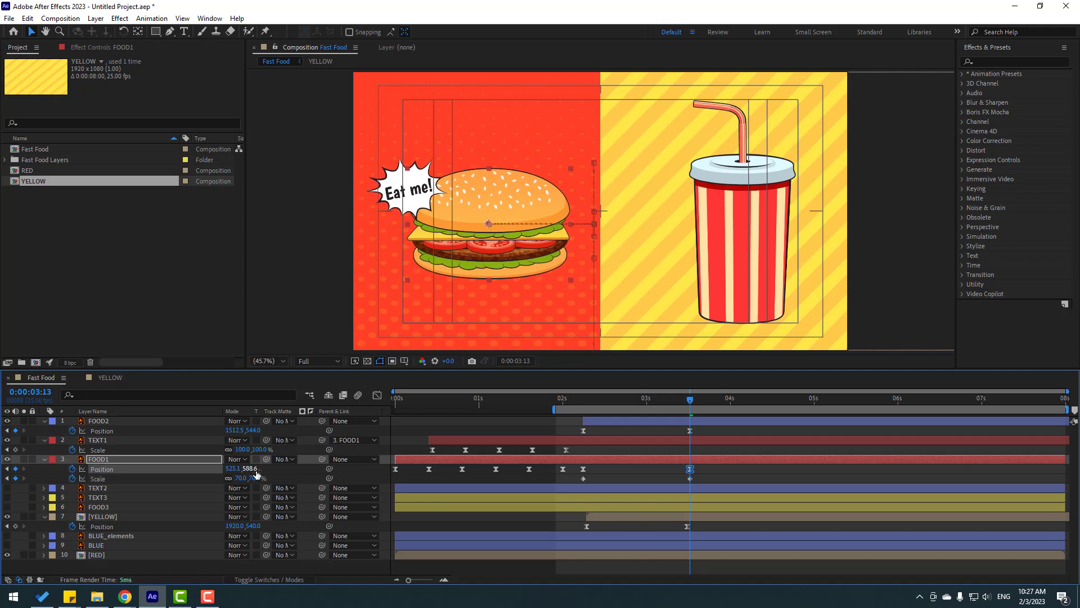
Apply Easy Ease to both Scale keyframes of the FOOD1 layer.
click(690, 478)
shift+click(584, 479)
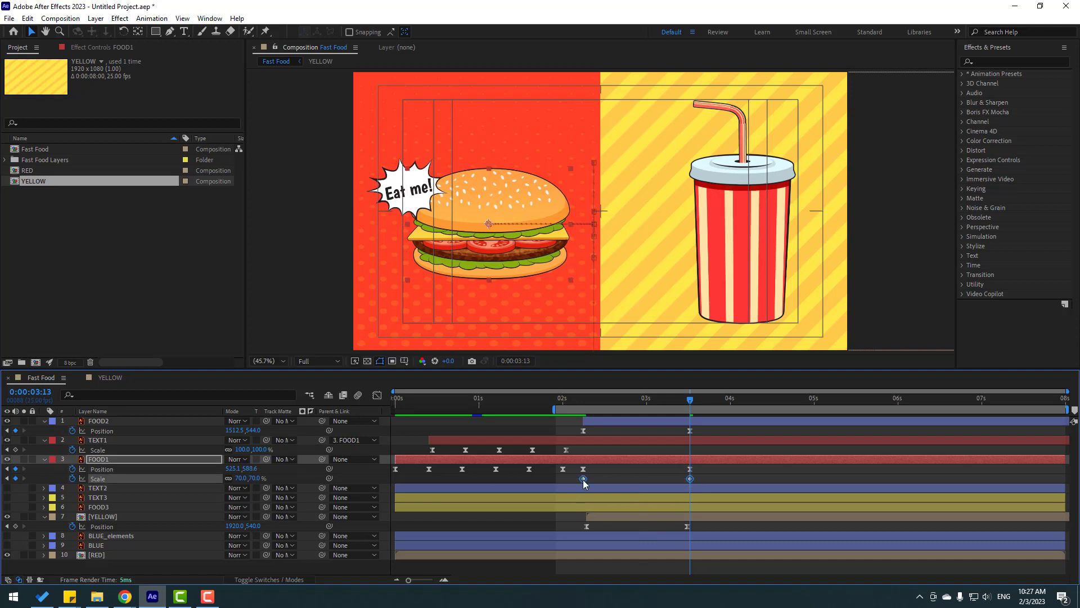
right_click(583, 479)
mouse_move(630, 474)
click(731, 509)
Reshape the speed curves of FOOD1's last two Position and Scale keyframes for an early peak and a long slowdown.
drag(706, 471, 581, 490)
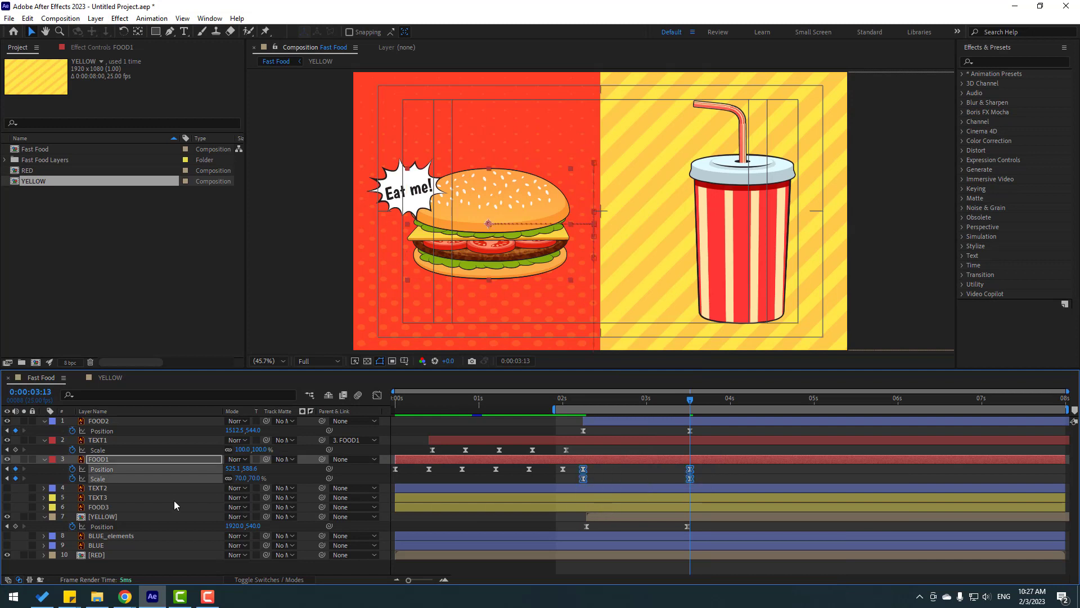
click(376, 395)
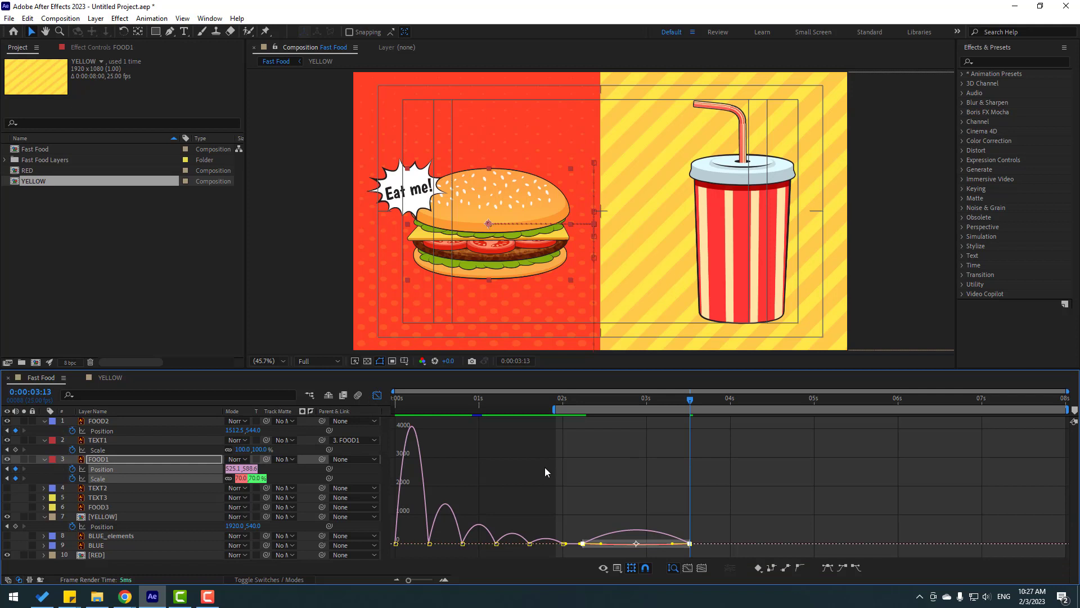
key(equal)
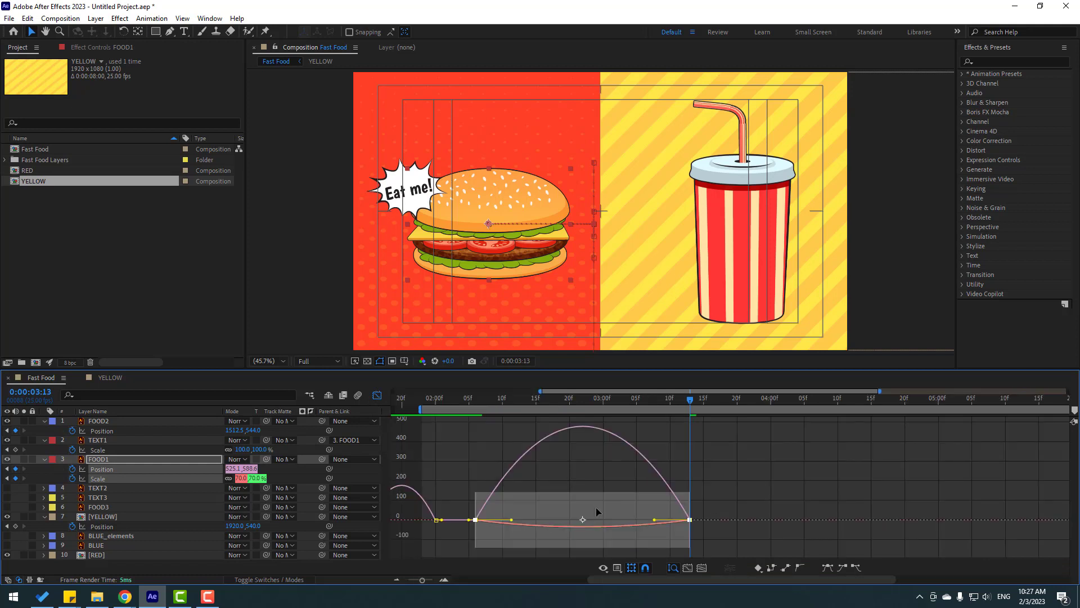
click(651, 523)
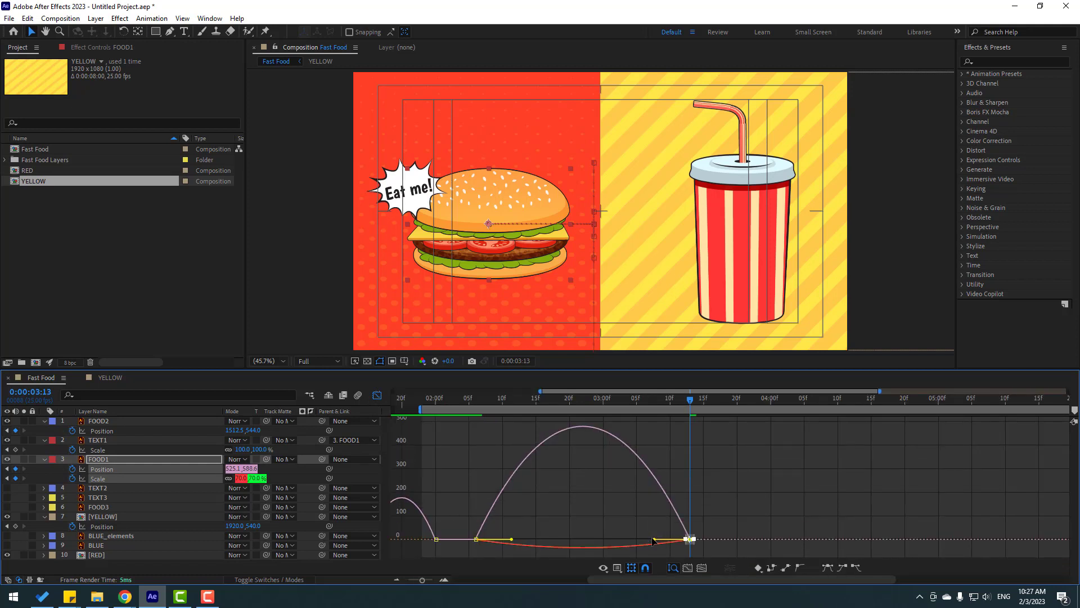
drag(654, 540, 609, 542)
click(476, 539)
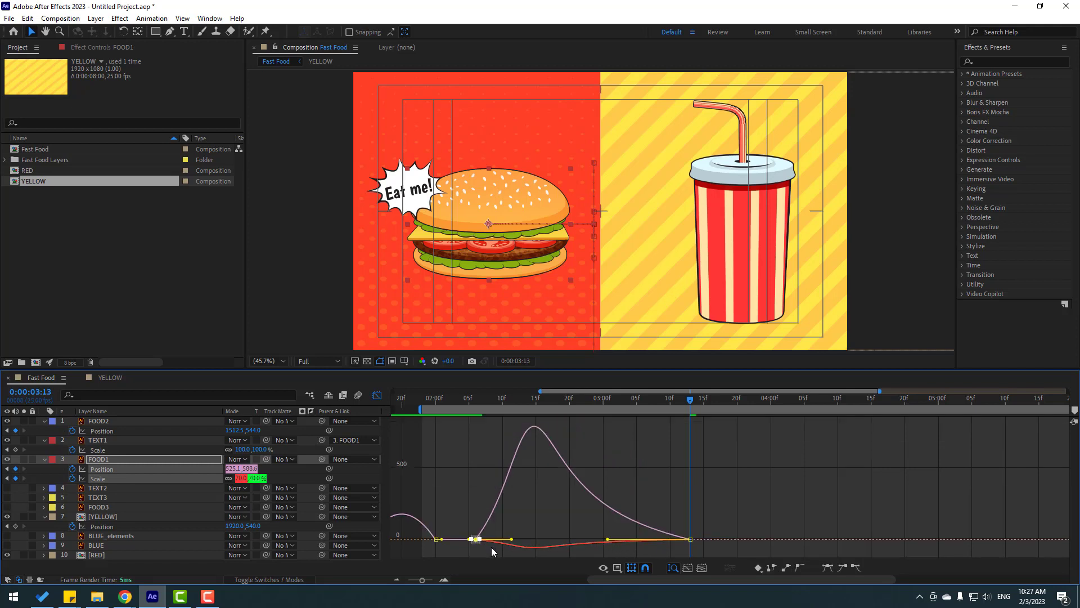
drag(516, 542, 525, 542)
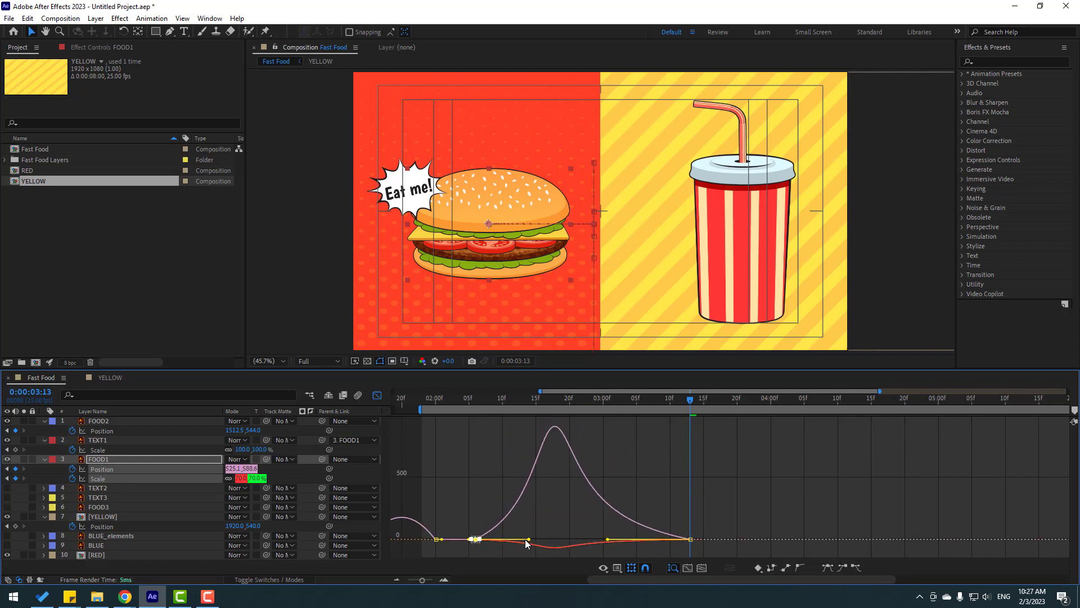
key(semicolon)
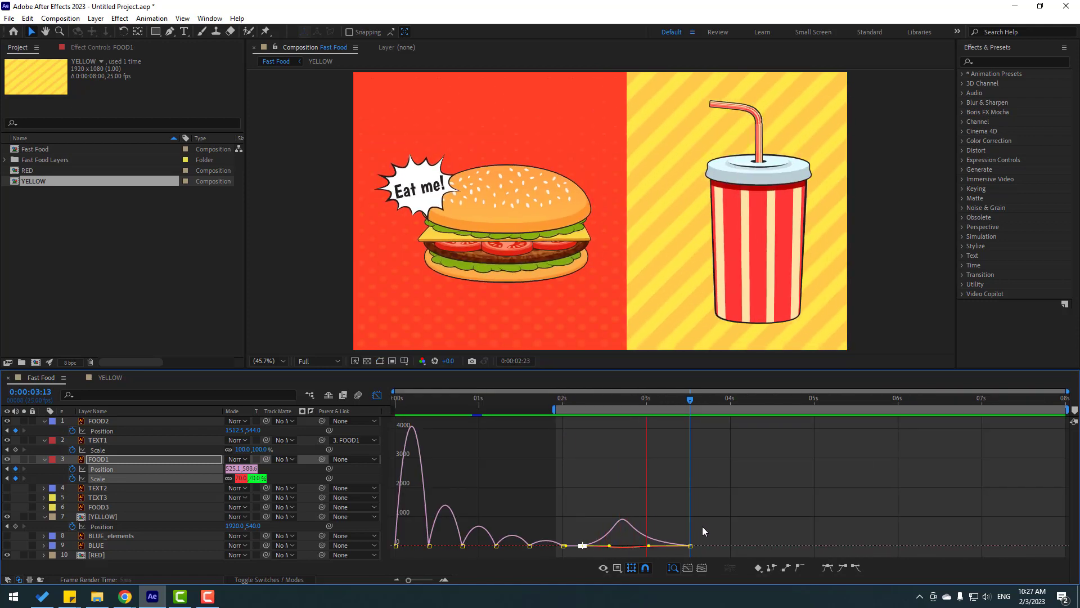
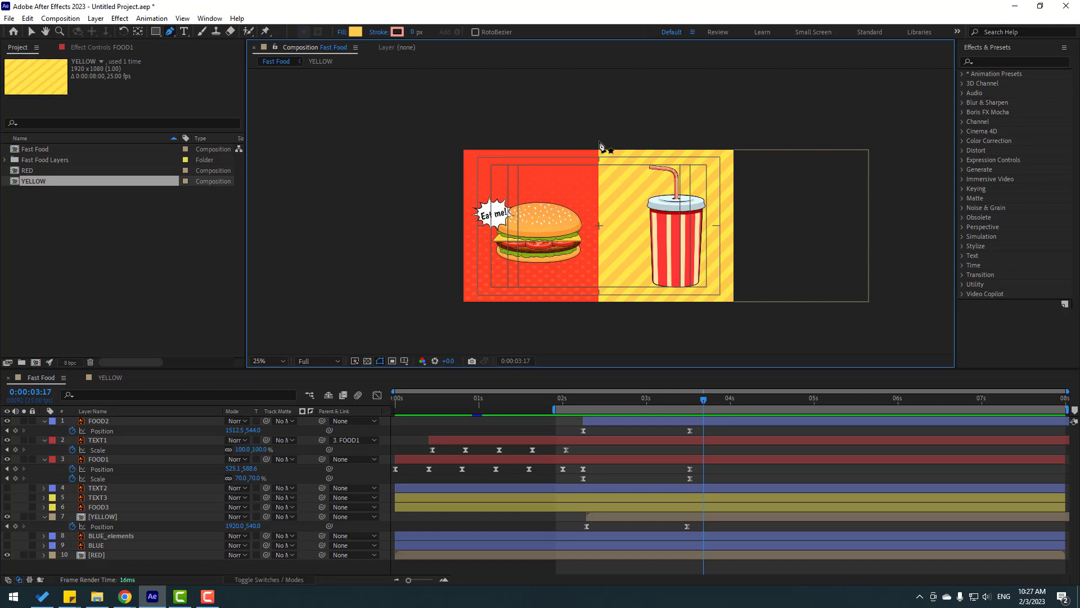
Draw a straight vertical Pen line along the red and yellow boundary, extending slightly beyond the frame at both ends.
click(598, 141)
click(598, 311)
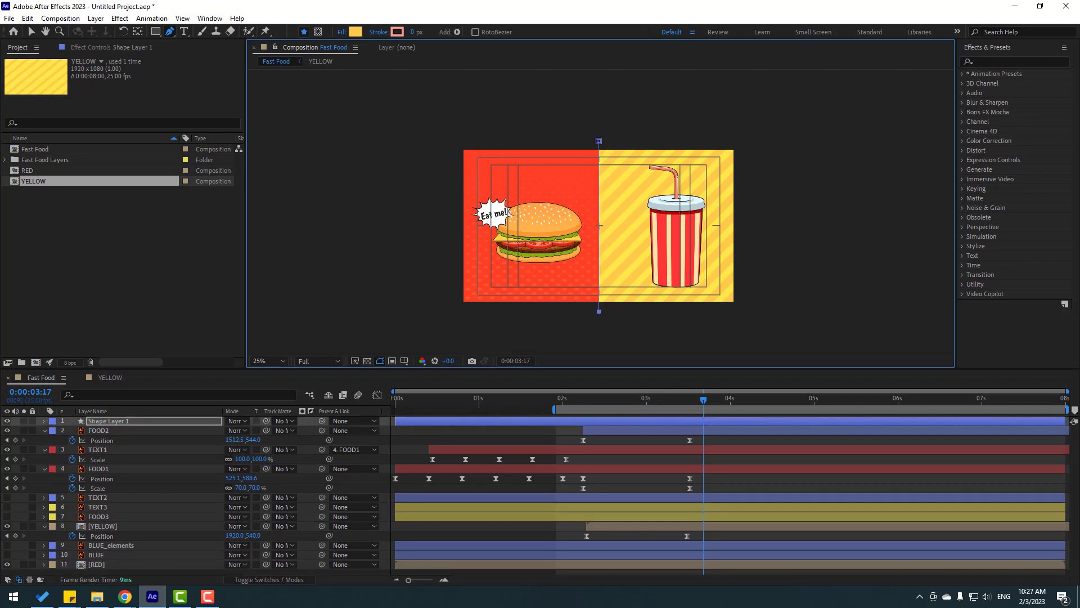
click(31, 32)
Set the fill of the new line's shape layer to None.
scroll(638, 197, up, 1)
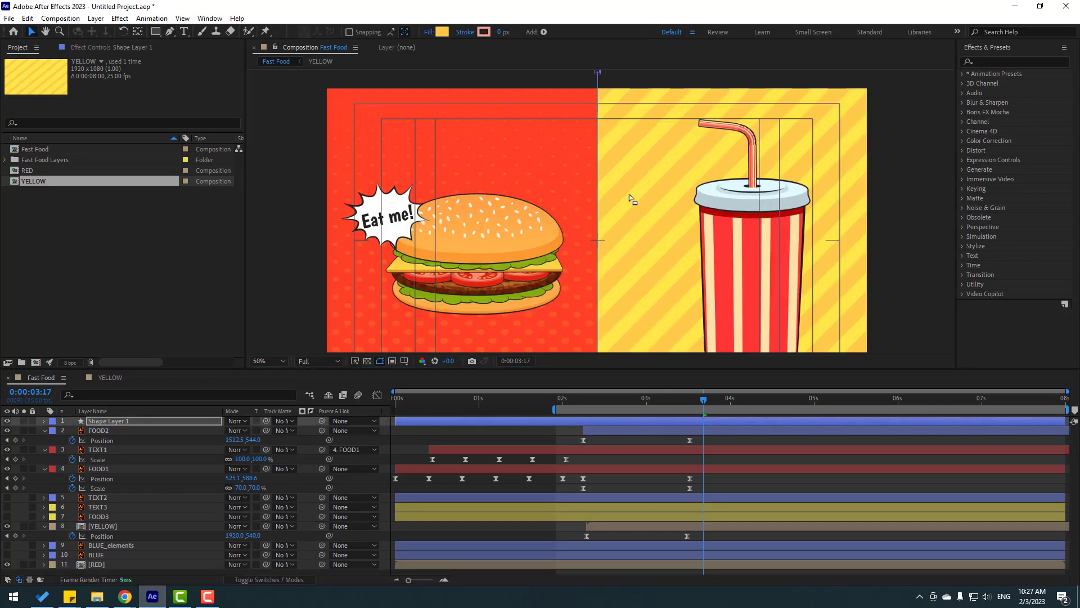
click(429, 32)
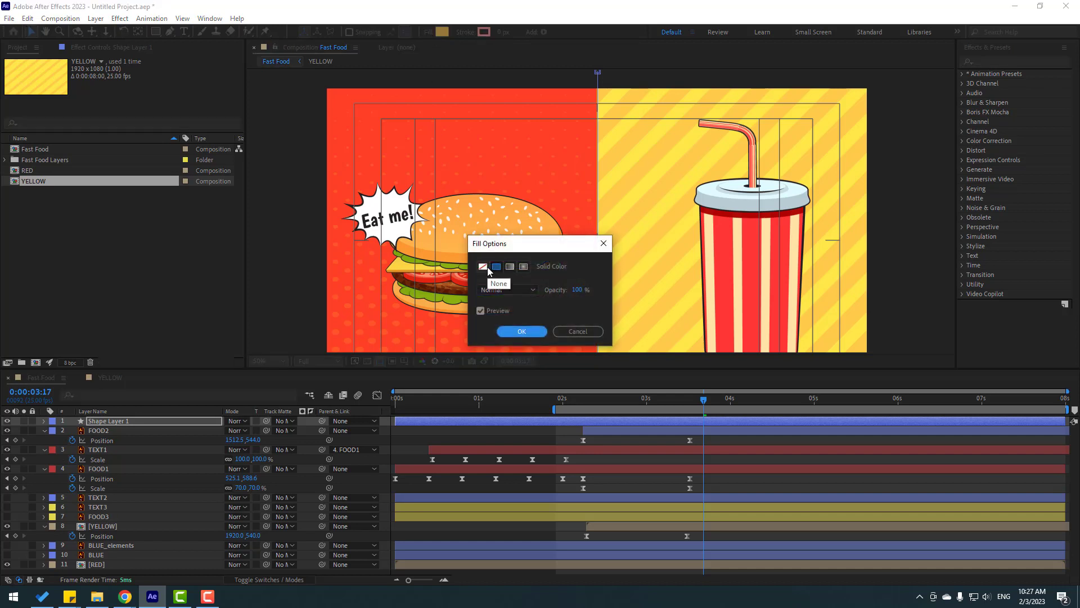
click(483, 267)
click(520, 332)
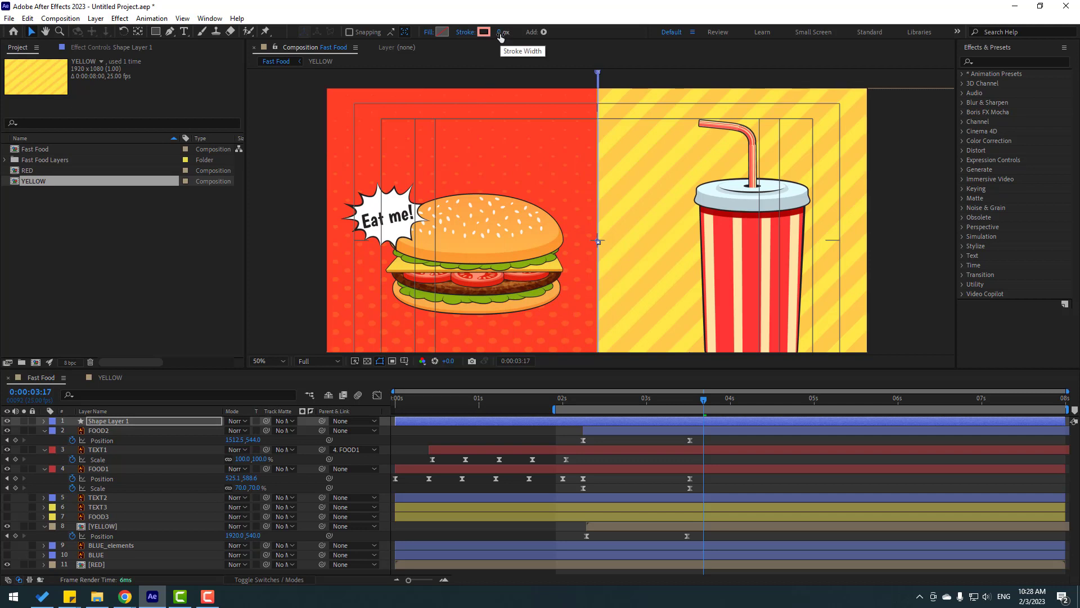
Give the dividing line a 33 px stroke in near-black #151515.
mouse_move(500, 37)
mouse_down()
mouse_move(513, 37)
mouse_move(501, 37)
mouse_up()
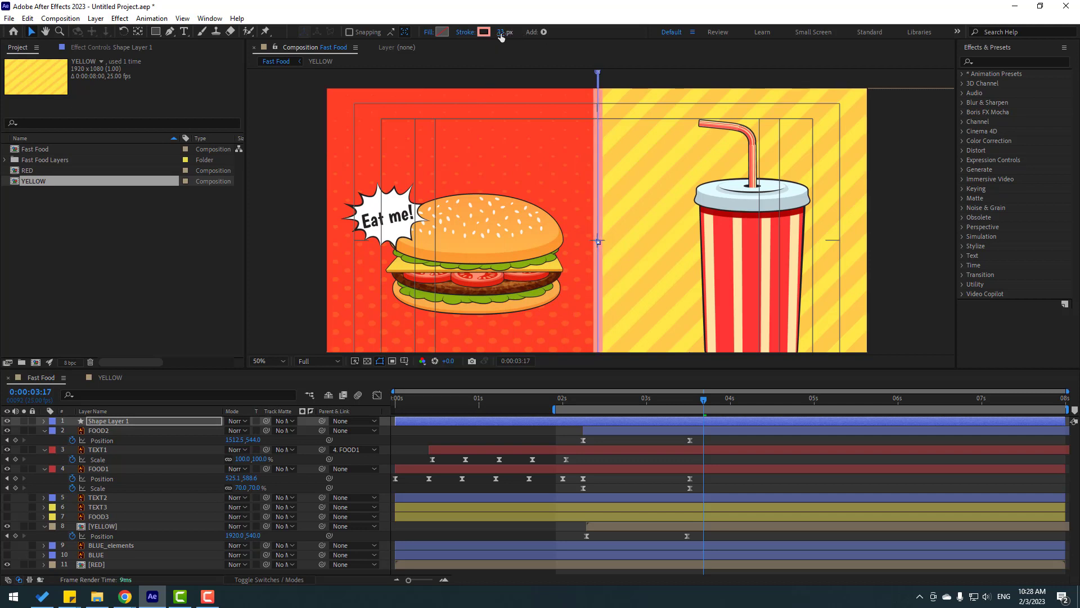
click(486, 32)
drag(425, 495, 400, 507)
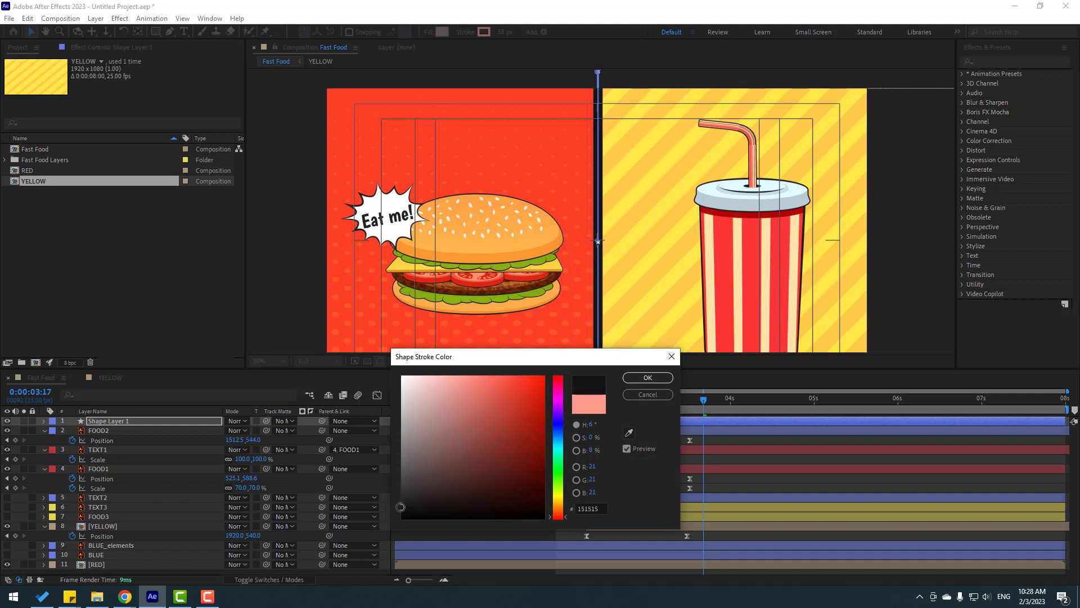
click(647, 378)
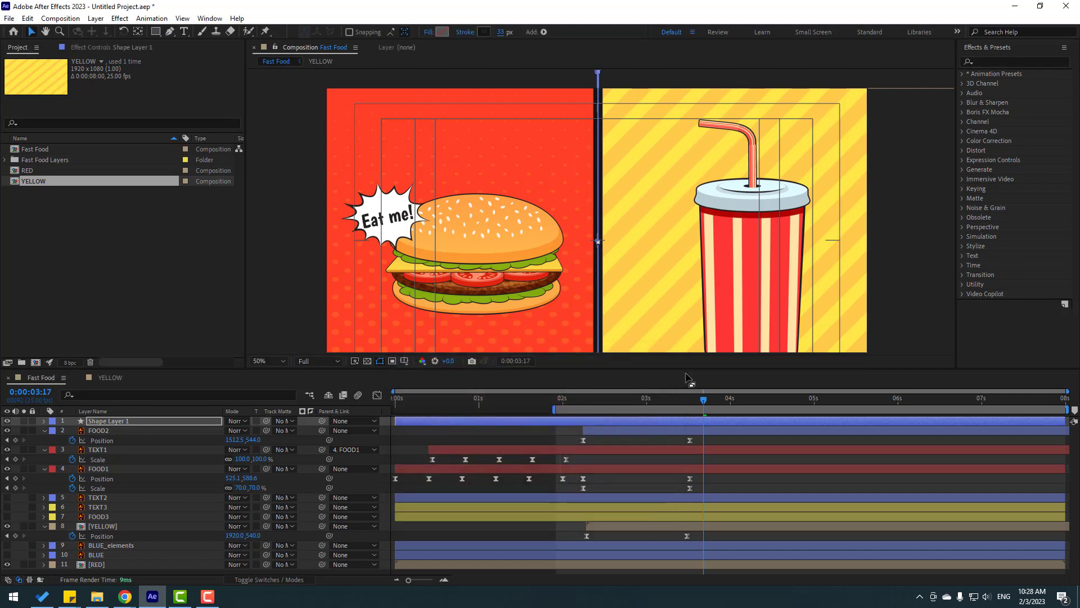
click(725, 441)
Rename the dividing line's shape layer as line.
key(h)
mouse_move(453, 300)
mouse_down()
mouse_move(447, 226)
mouse_move(433, 260)
mouse_up()
key(v)
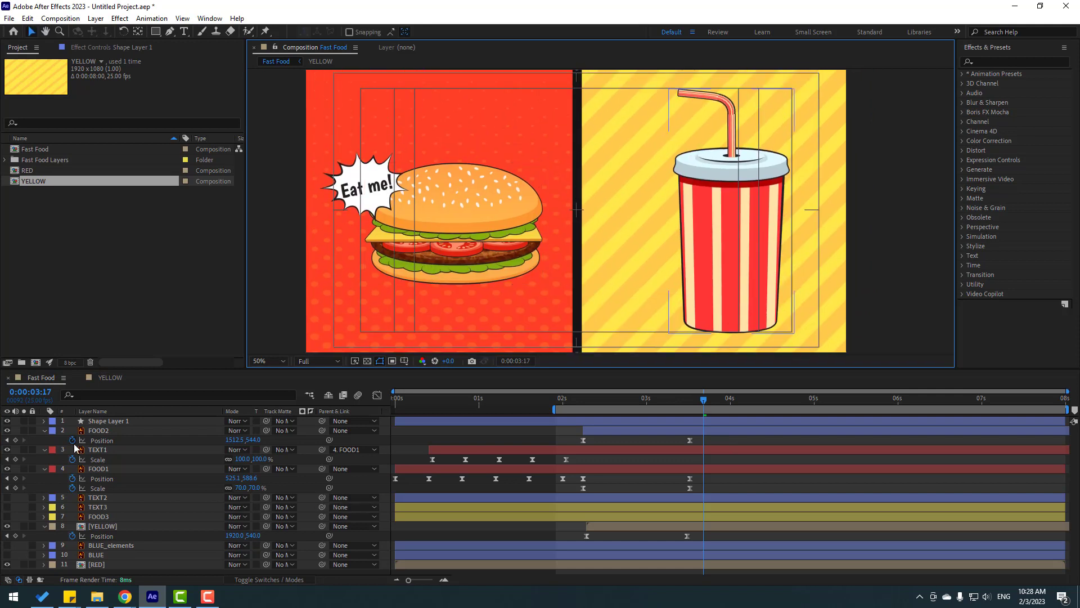
click(112, 424)
key(Return)
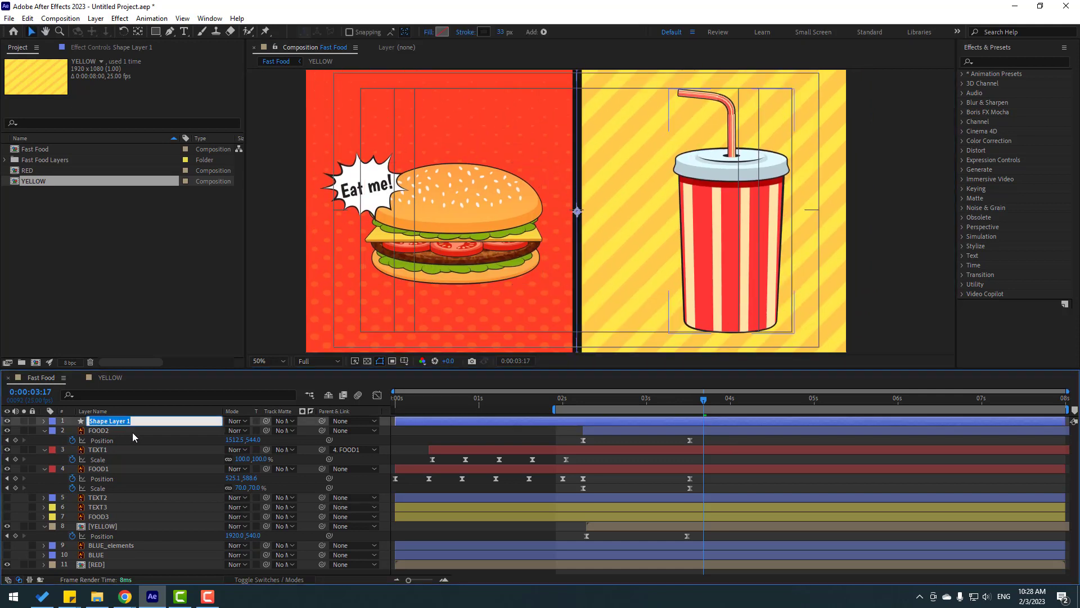
text(line)
key(Return)
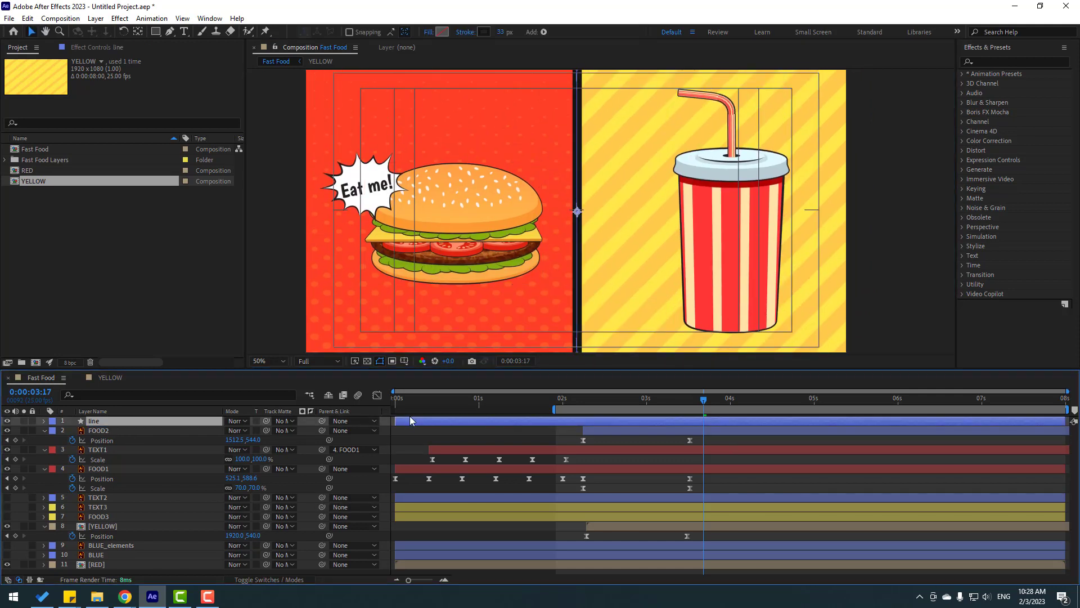
Shift the line layer to start at 0:00:03:17 and add Trim Paths to it.
drag(477, 423, 714, 422)
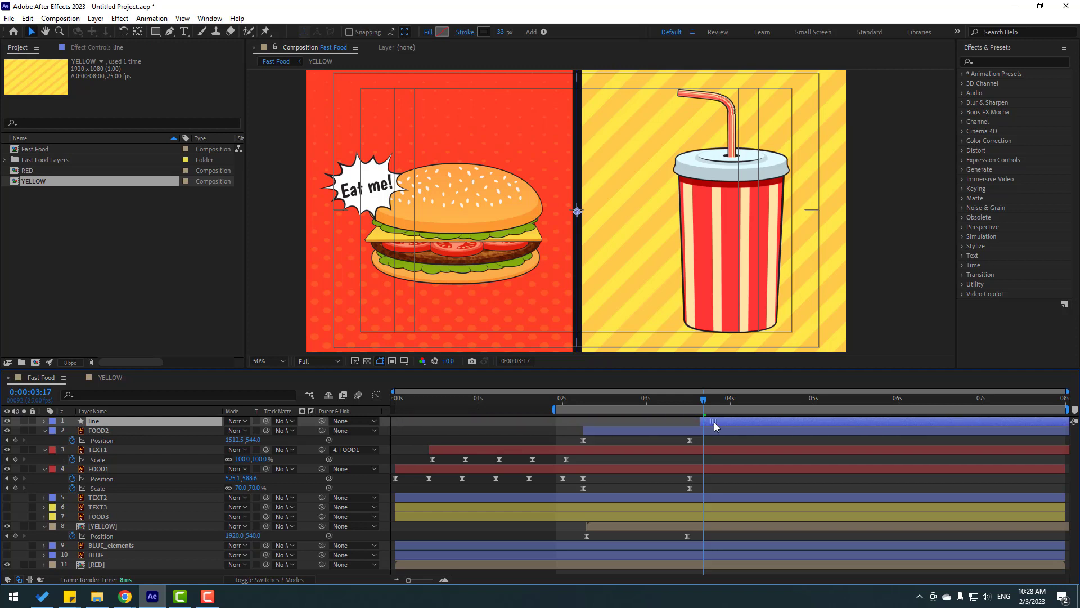
click(543, 32)
click(591, 220)
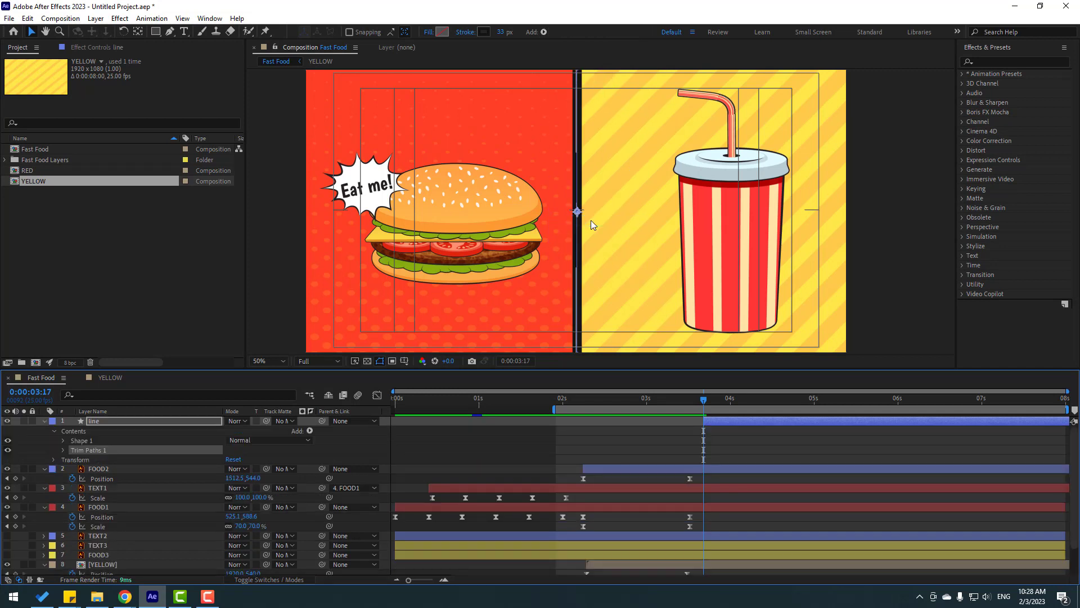
Keyframe the line's Trim Paths End from 0% at 0:00:03:17 to 100% at 0:00:04:12.
click(63, 450)
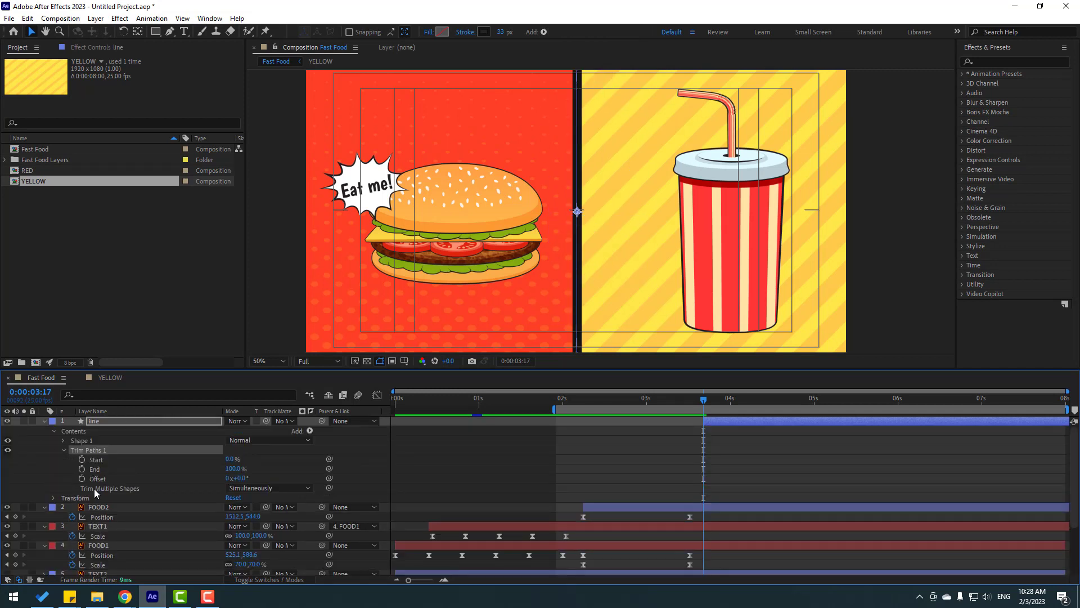
drag(236, 472, 183, 471)
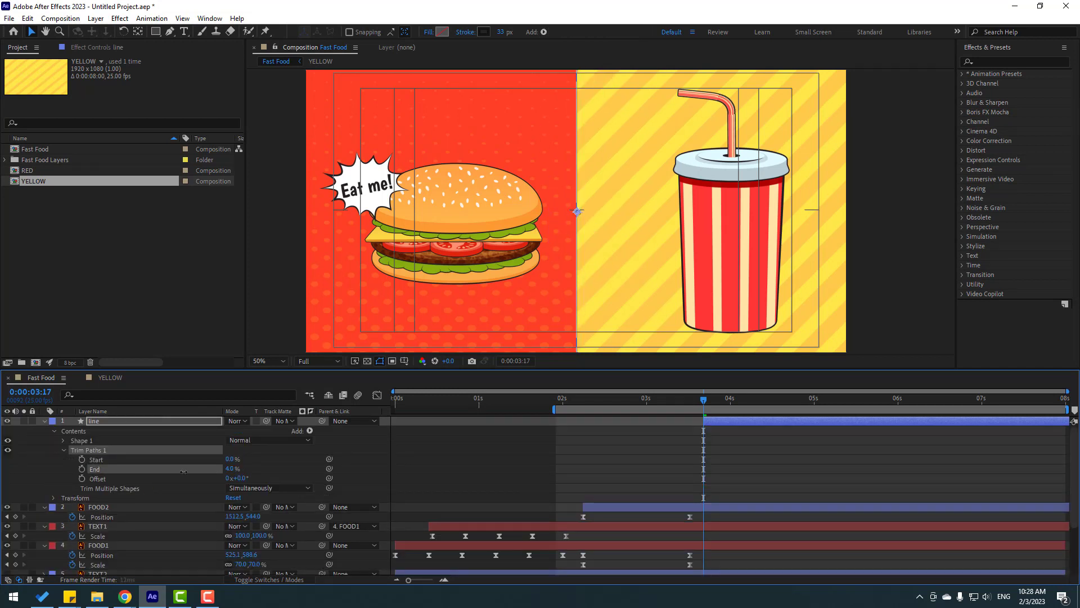
click(82, 469)
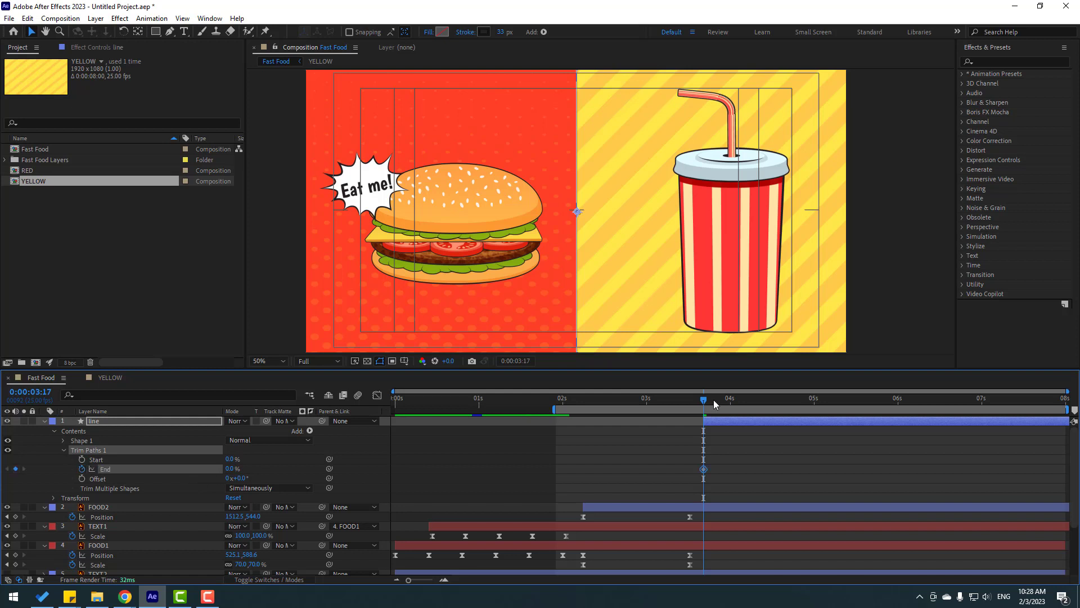
drag(722, 401, 771, 407)
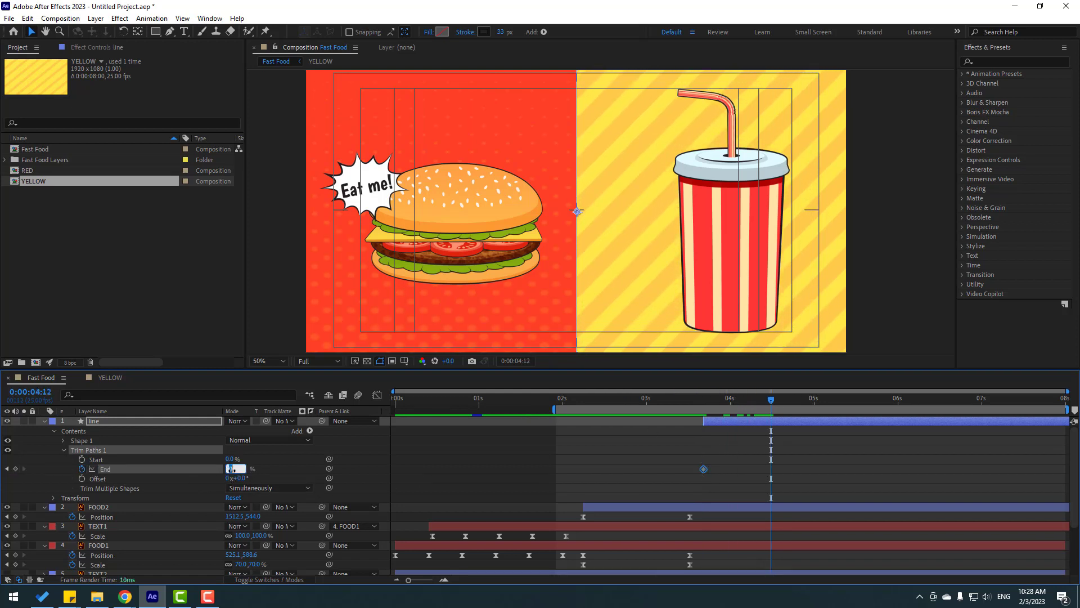
key(Return)
Apply Easy Ease to both Trim Paths End keyframes of the line layer.
drag(797, 462, 687, 494)
right_click(704, 469)
mouse_move(799, 461)
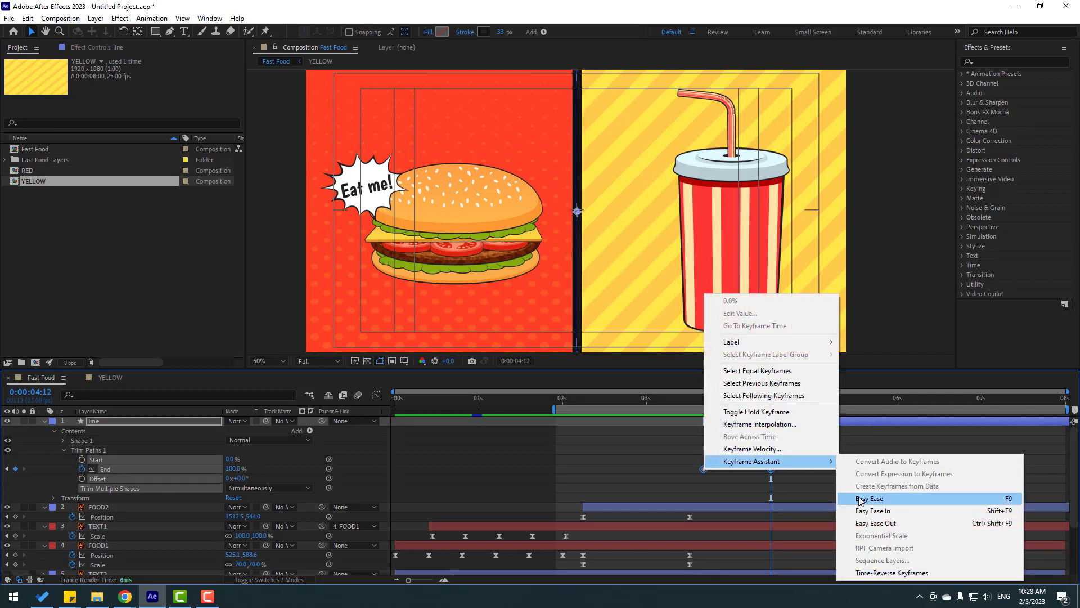
click(871, 499)
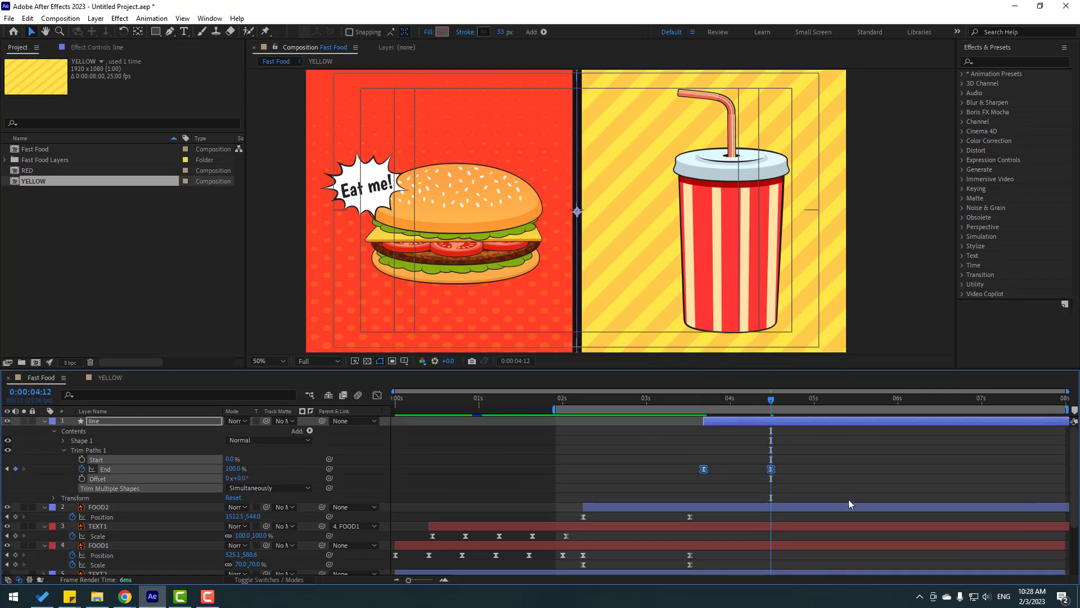
Reshape the End speed curve into a sharp early peak with a longer slowdown, and preview the line's growth.
click(377, 395)
drag(693, 532, 720, 548)
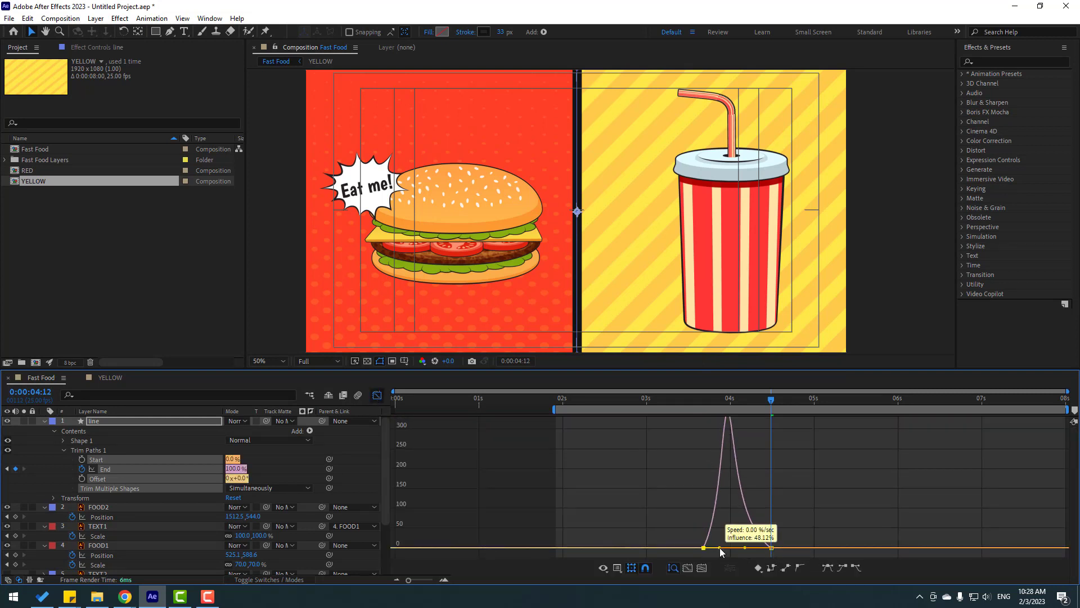
key(space)
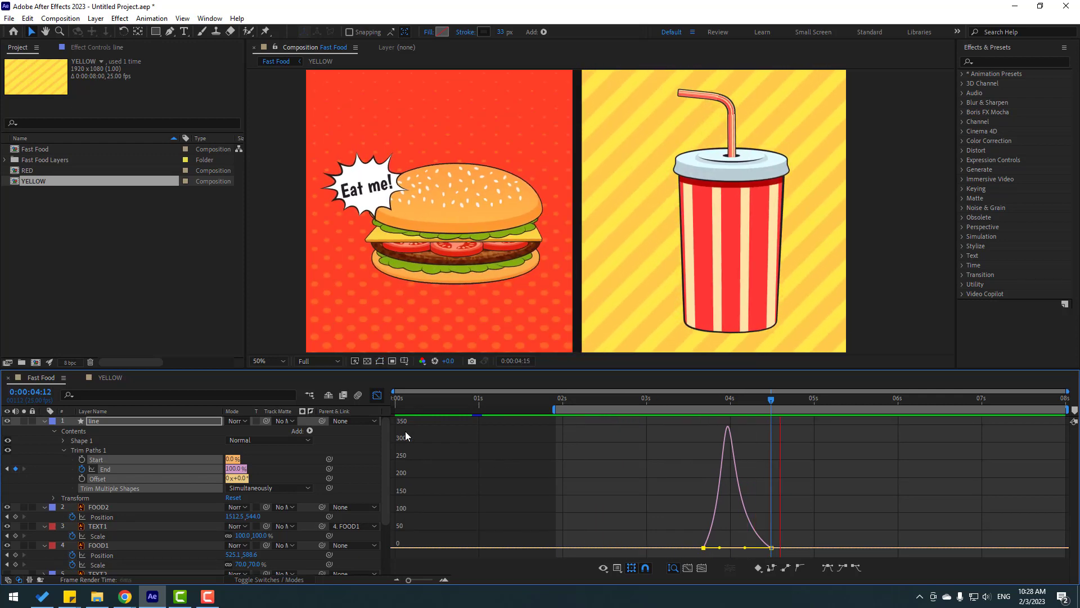
key(space)
click(377, 395)
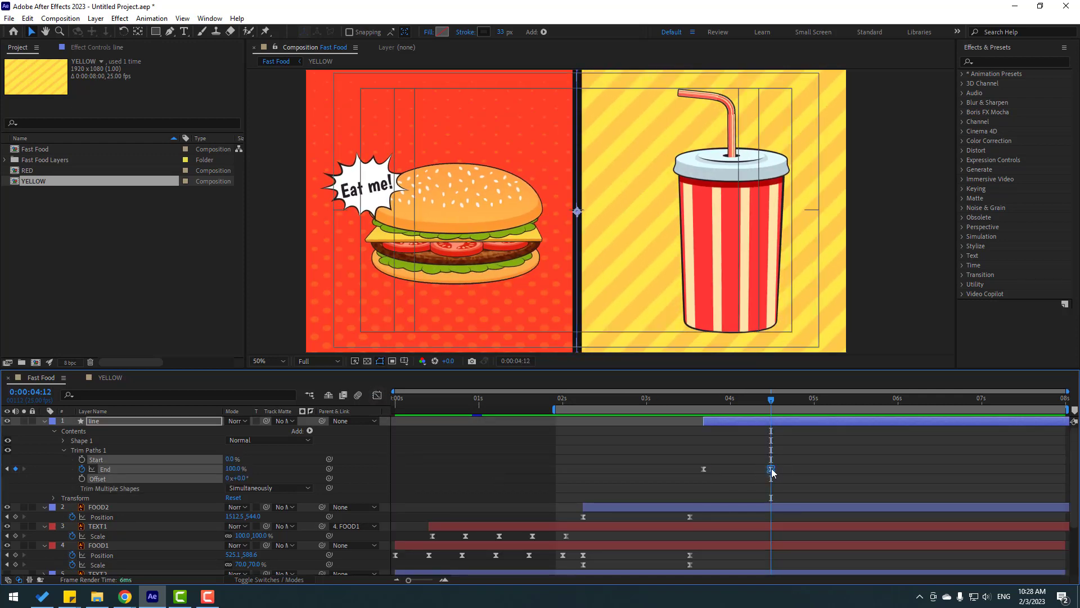
Move the line's last End keyframe slightly later and shift the layer earlier to start at about 2.8 seconds.
mouse_move(771, 469)
mouse_down()
mouse_move(797, 469)
mouse_move(784, 468)
mouse_up()
drag(585, 402, 620, 403)
drag(721, 421, 654, 421)
drag(631, 403, 733, 411)
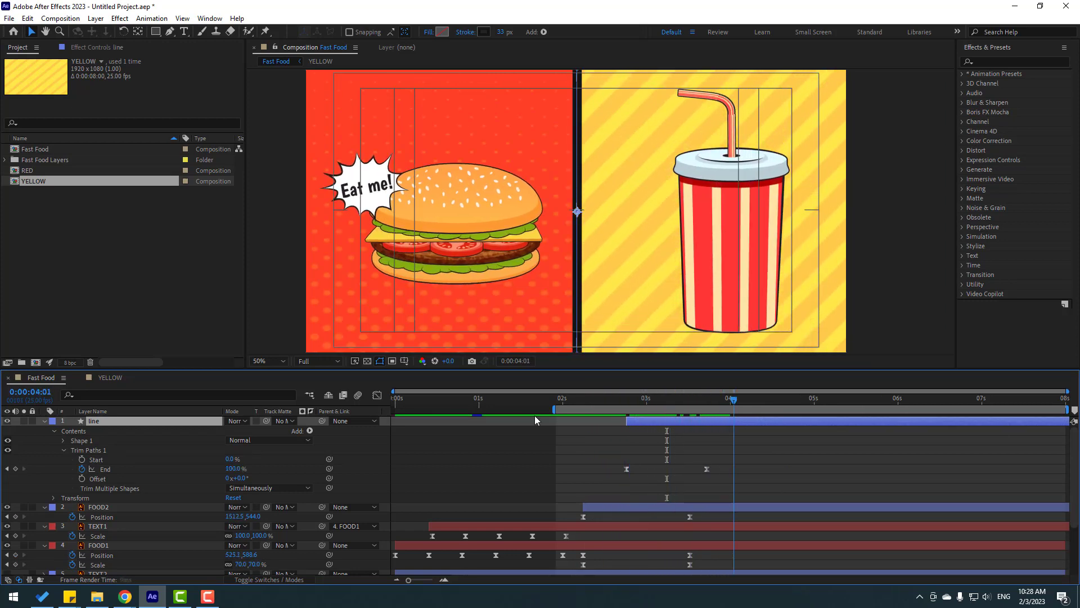
Parent the line layer to the YELLOW layer so it follows the yellow background's edge.
click(45, 422)
drag(322, 422, 103, 529)
click(670, 398)
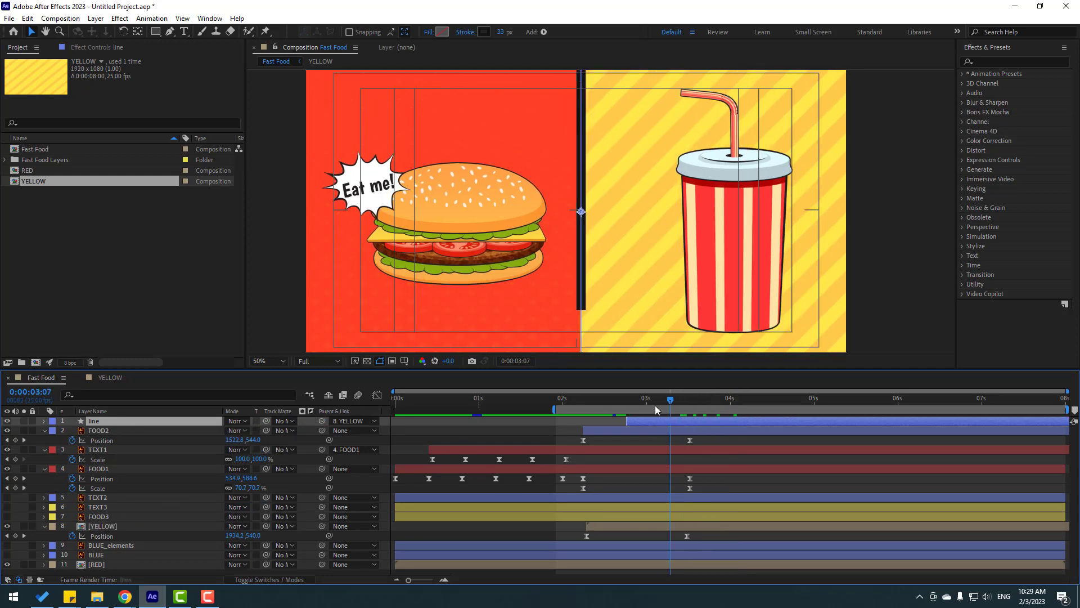
Shift the line layer earlier to start at about 2.5 seconds and preview the transition.
drag(654, 405, 678, 410)
key(shift+Page_Up)
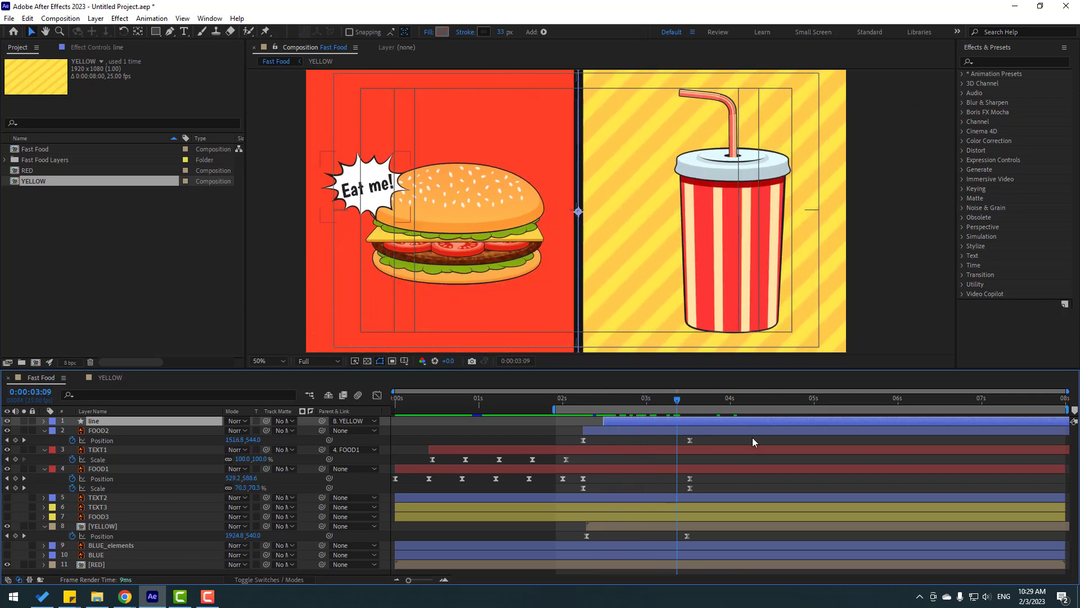
key(space)
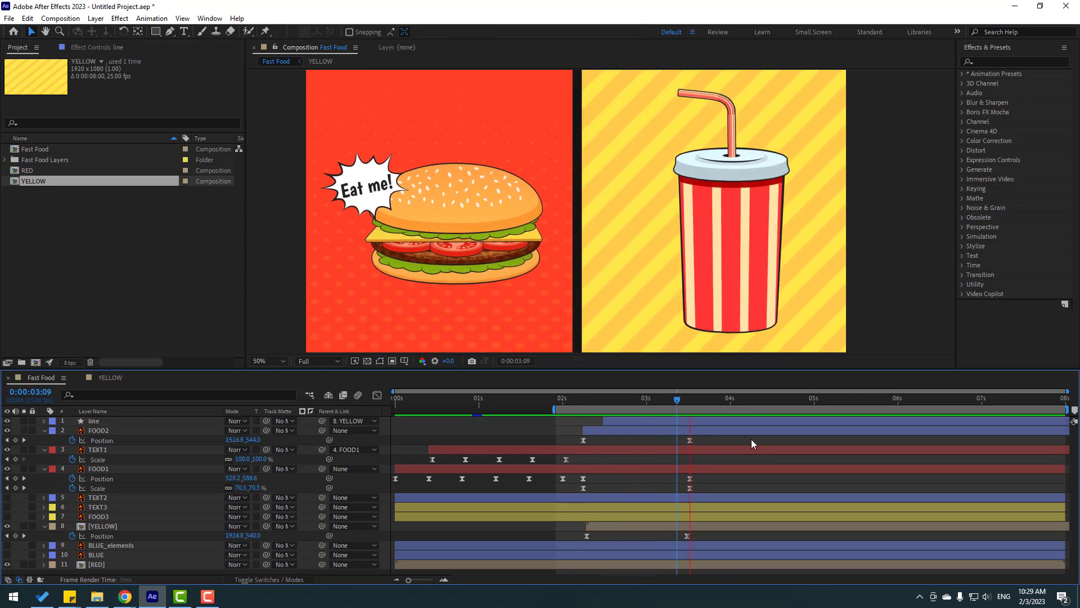
scroll(697, 336, down, 2)
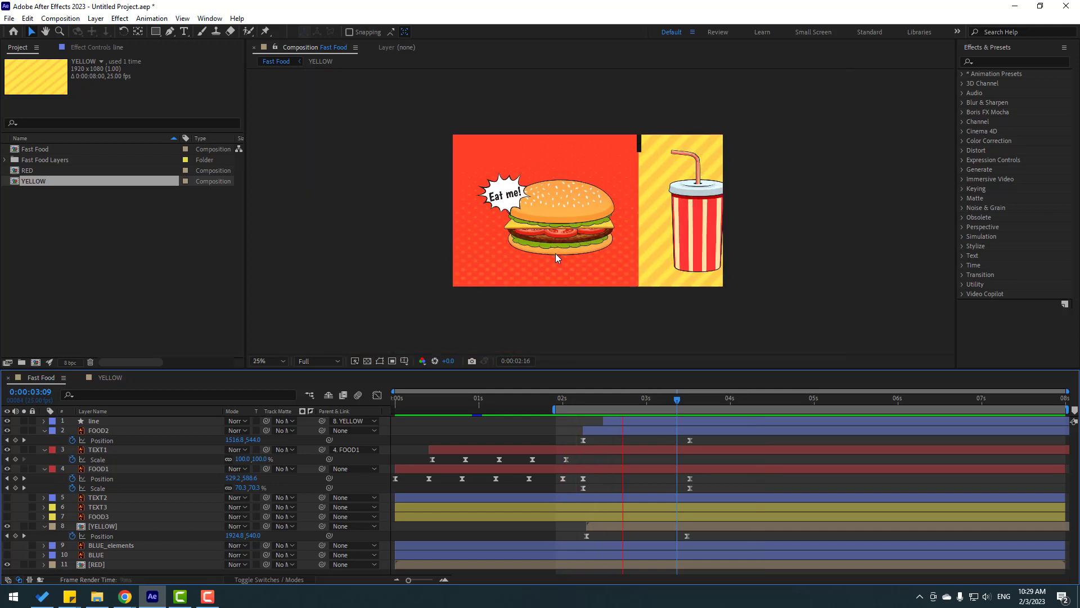
key(space)
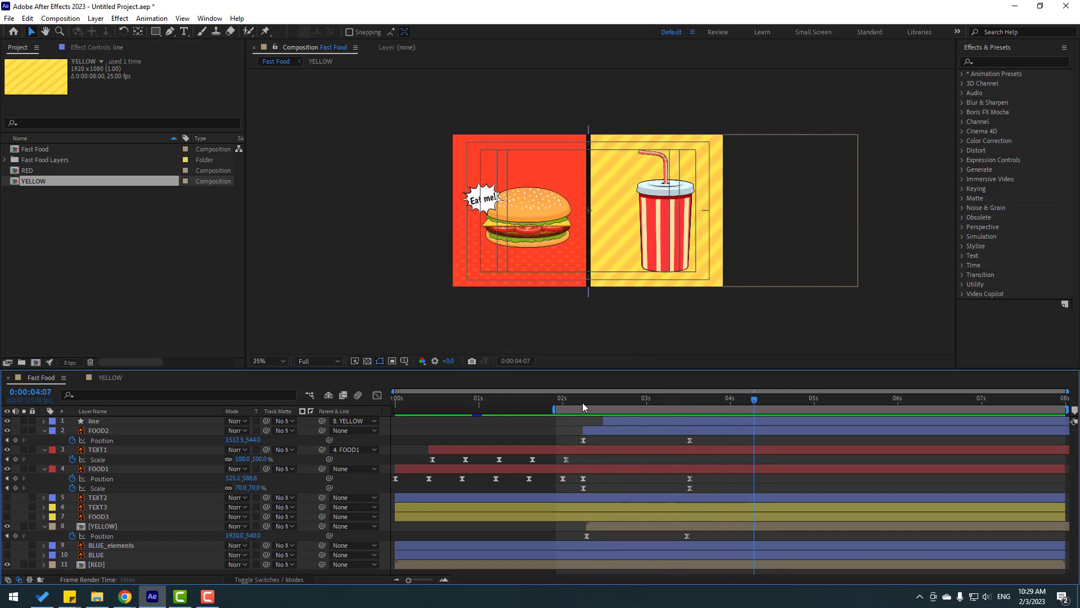
Copy all Scale keyframes of TEXT1, and collapse the TEXT1 and FOOD2 layers.
click(101, 450)
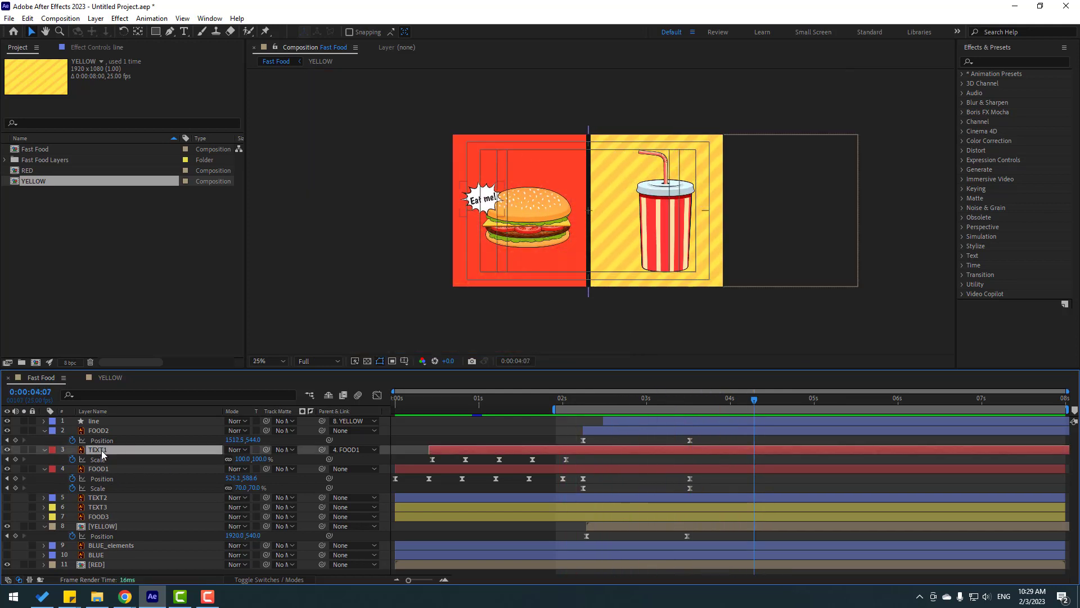
drag(589, 458, 421, 466)
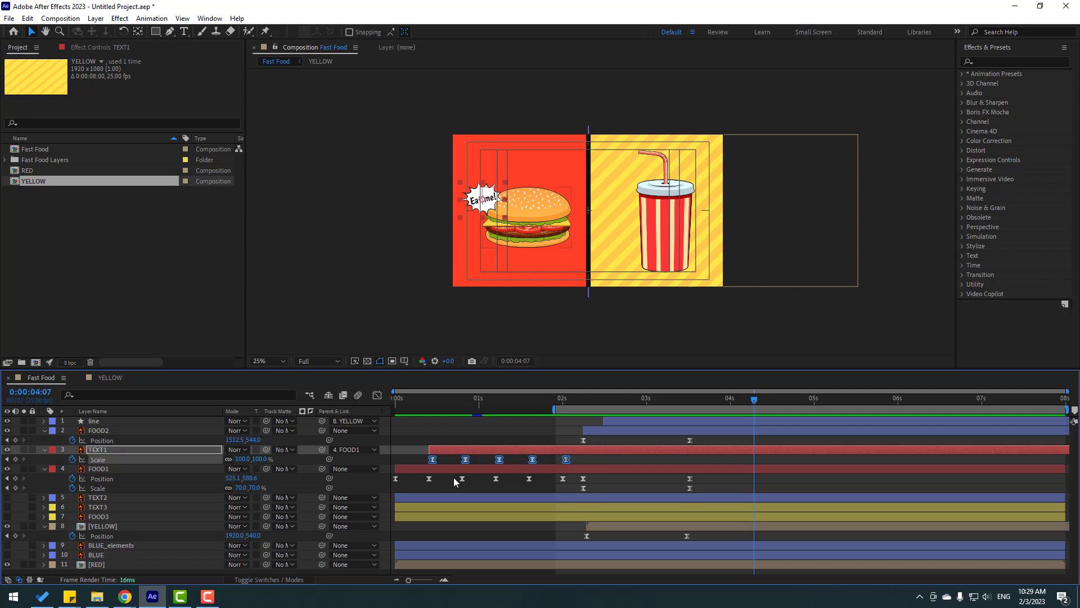
click(45, 449)
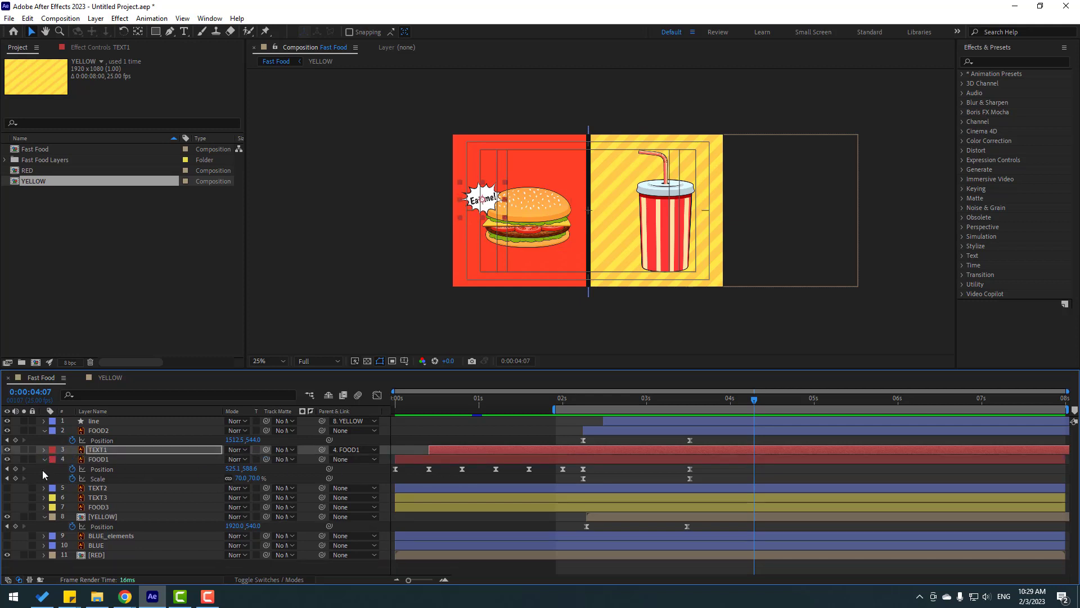
click(44, 430)
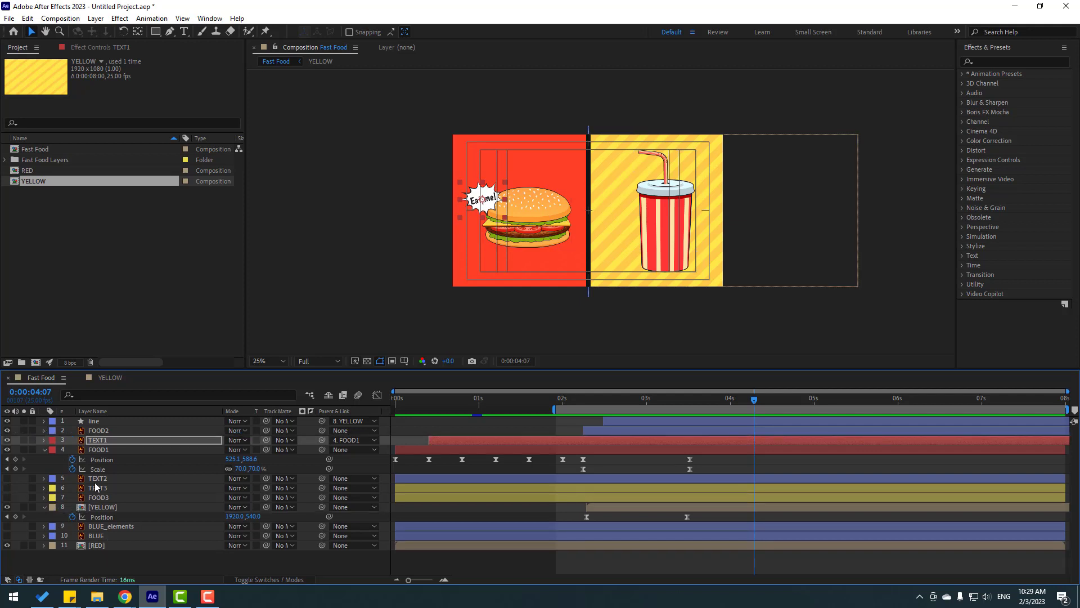
Make TEXT2 visible above FOOD2 and place its "Try it!" bubble over the cup's lower-left edge.
click(4, 482)
click(7, 479)
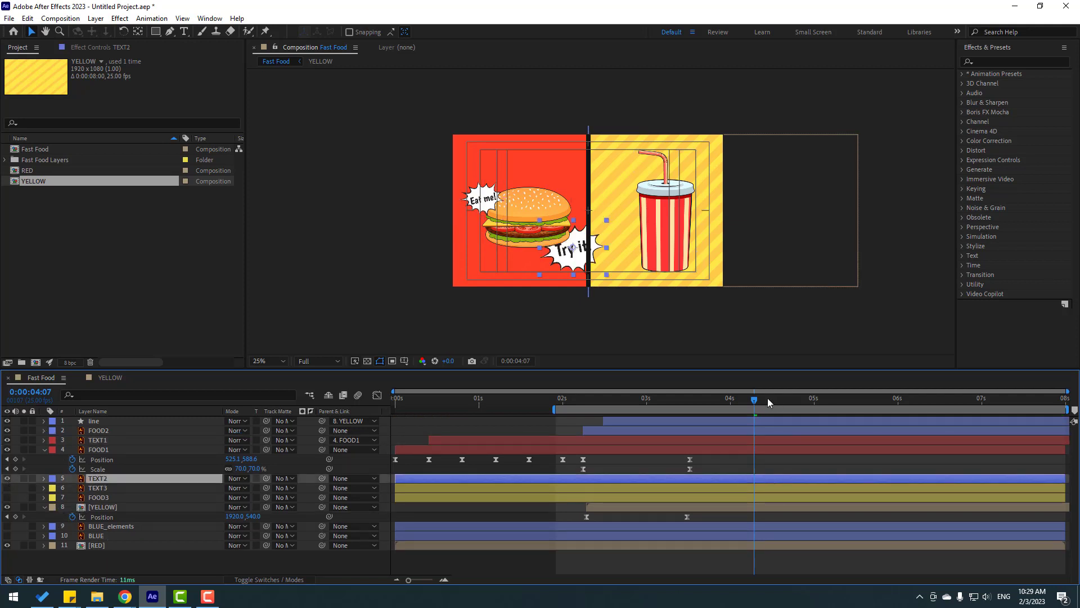
drag(767, 398, 813, 403)
scroll(595, 283, up, 2)
drag(540, 304, 661, 291)
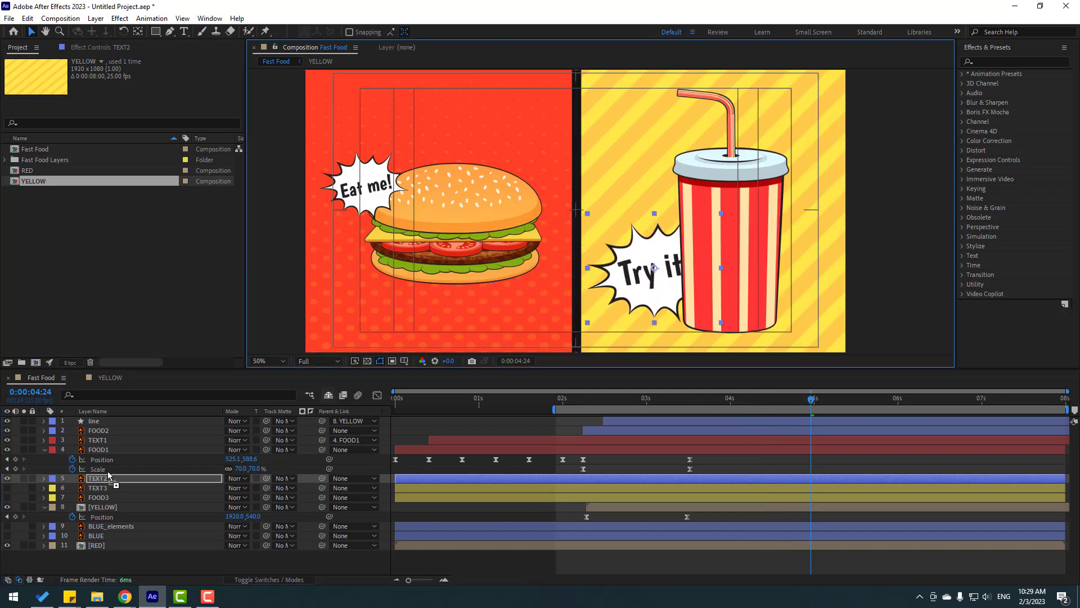
drag(109, 475, 110, 427)
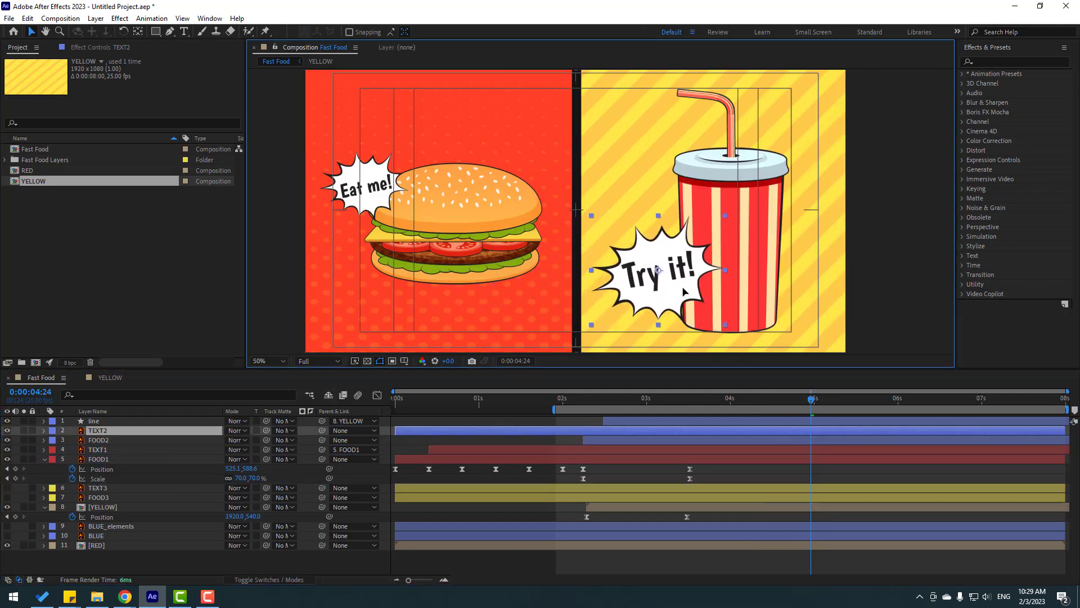
drag(684, 290, 692, 290)
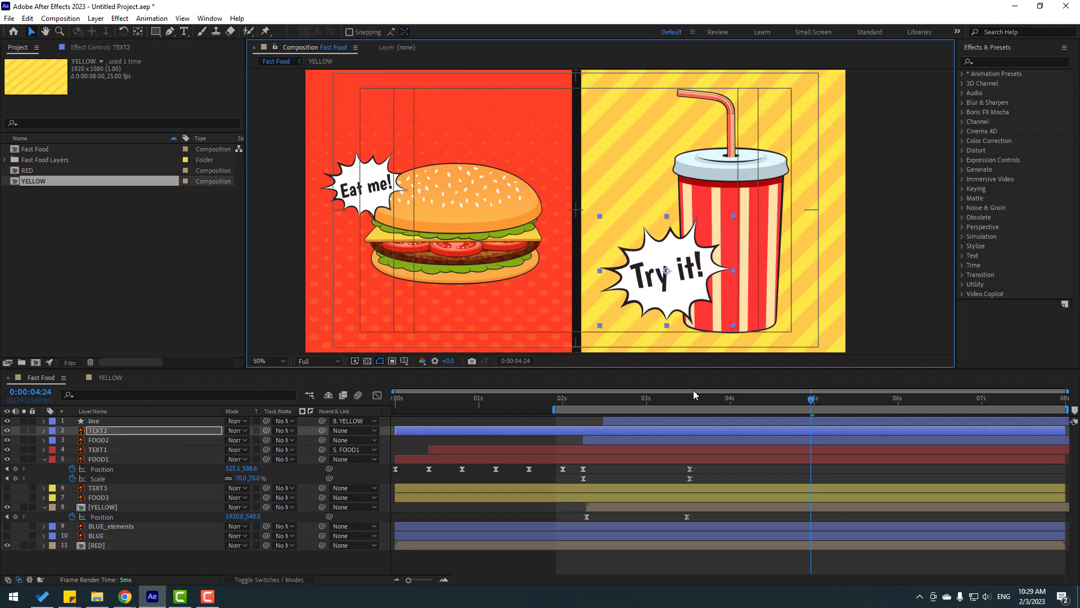
Start the TEXT2 layer at 0:00:04:24 and paste the copied Scale keyframes onto it there.
drag(423, 433, 820, 435)
key(s)
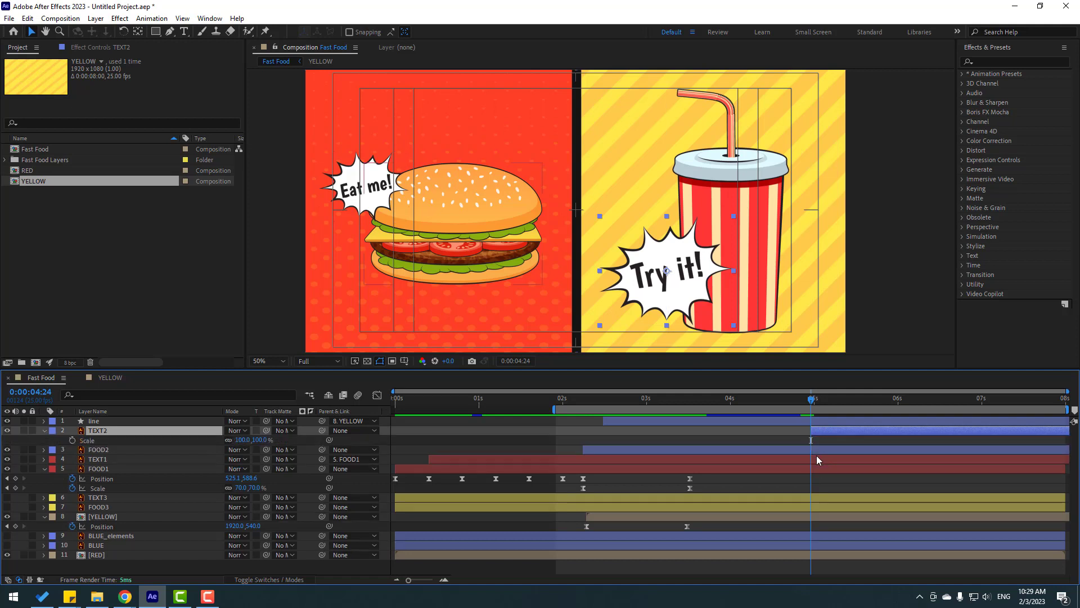
key(ctrl+v)
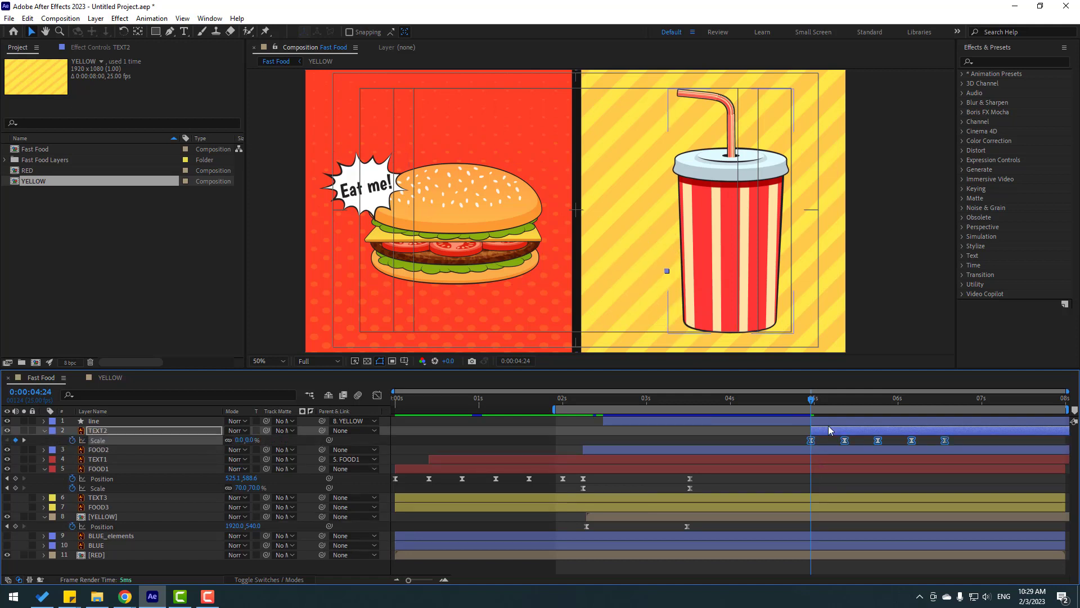
Preview the TEXT2 scale animation and parent TEXT2 to FOOD2.
drag(810, 408, 898, 408)
key(space)
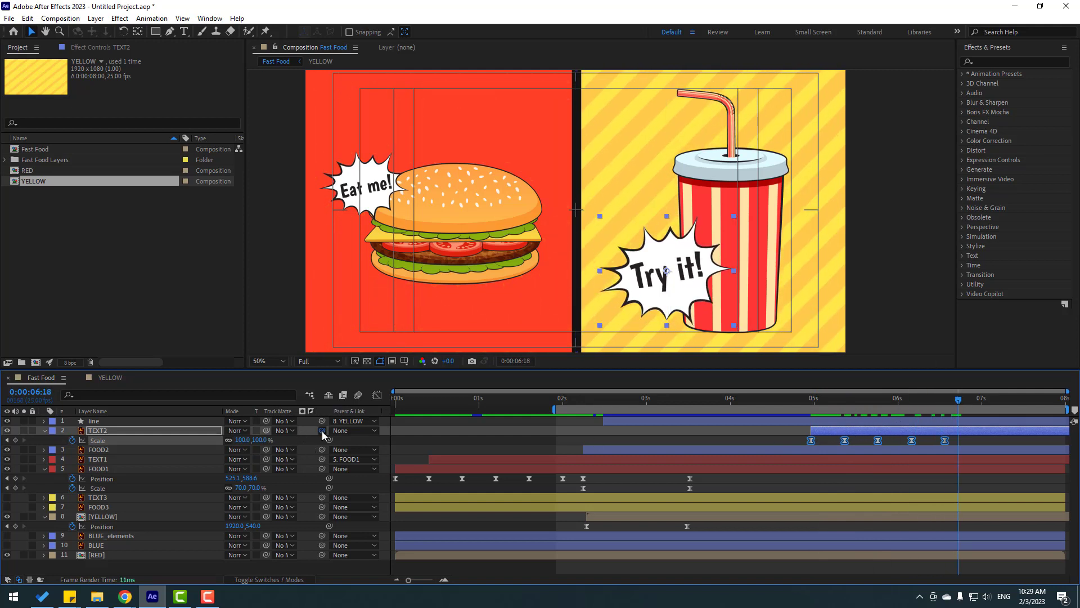
drag(187, 430, 121, 450)
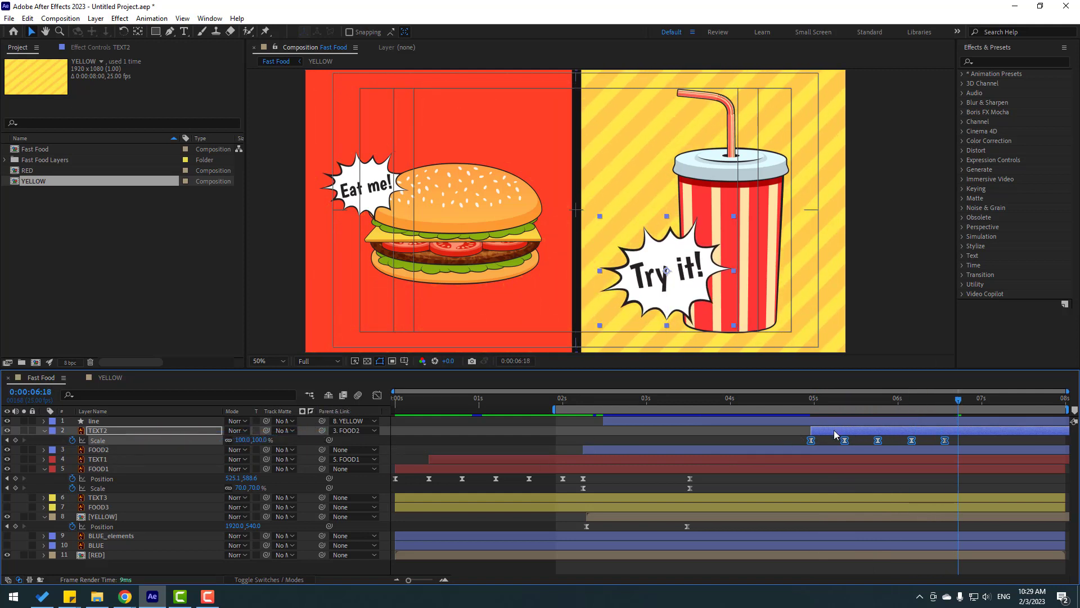
Move the TEXT2 layer earlier so it starts just before the 3-second mark, and preview the drink's text bubble with the slide-in.
drag(821, 432, 658, 439)
drag(595, 402, 653, 402)
drag(674, 437, 654, 438)
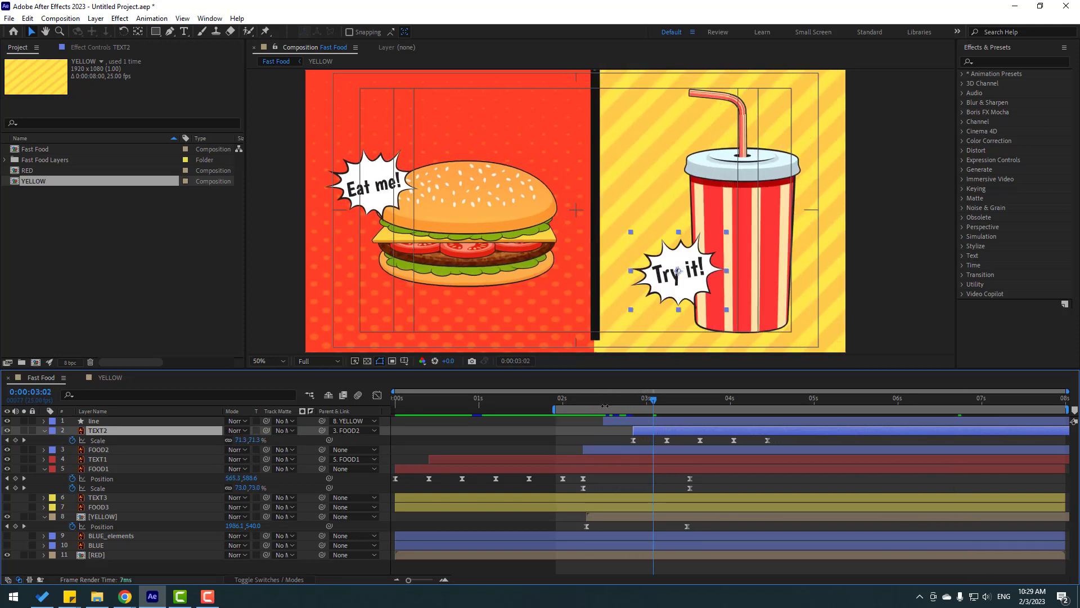
click(603, 403)
key(space)
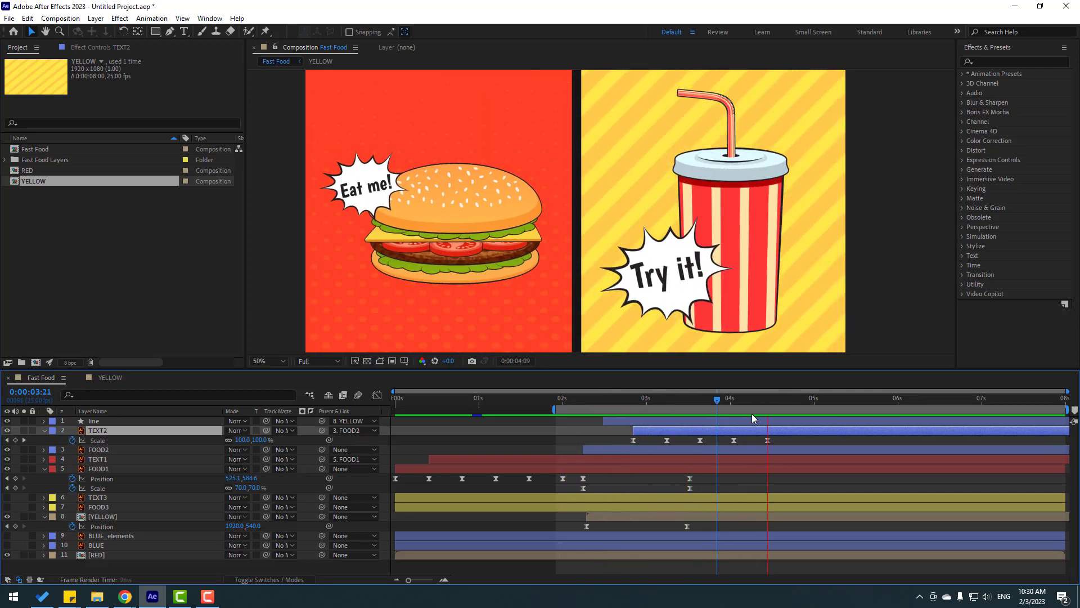
drag(733, 402, 788, 403)
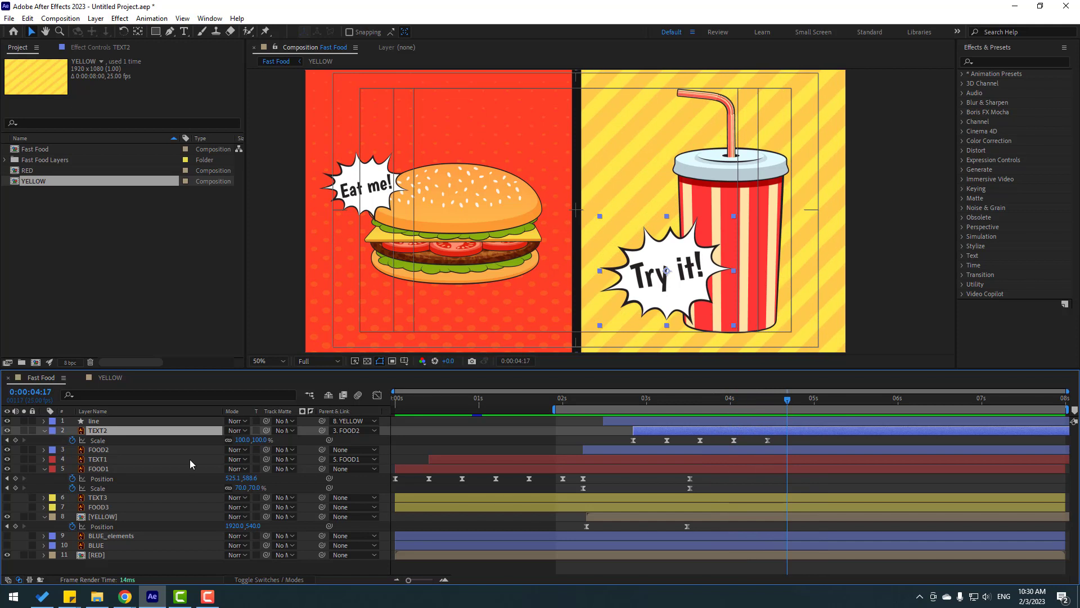
Collapse the TEXT2, FOOD1 and YELLOW layers, and make the BLUE_elements and BLUE layers visible.
click(41, 431)
click(42, 462)
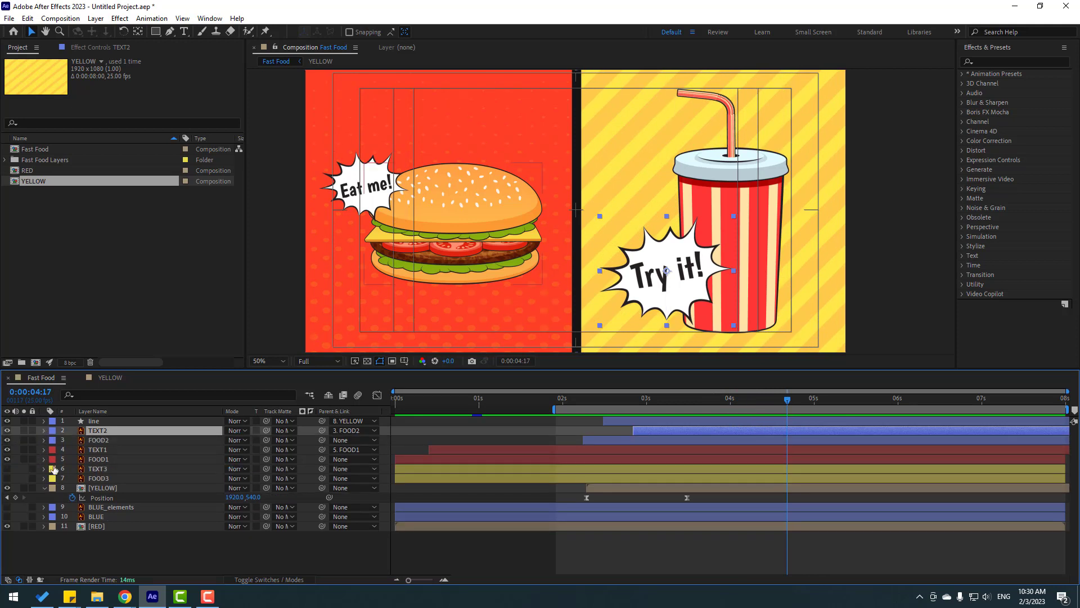
click(43, 489)
click(93, 546)
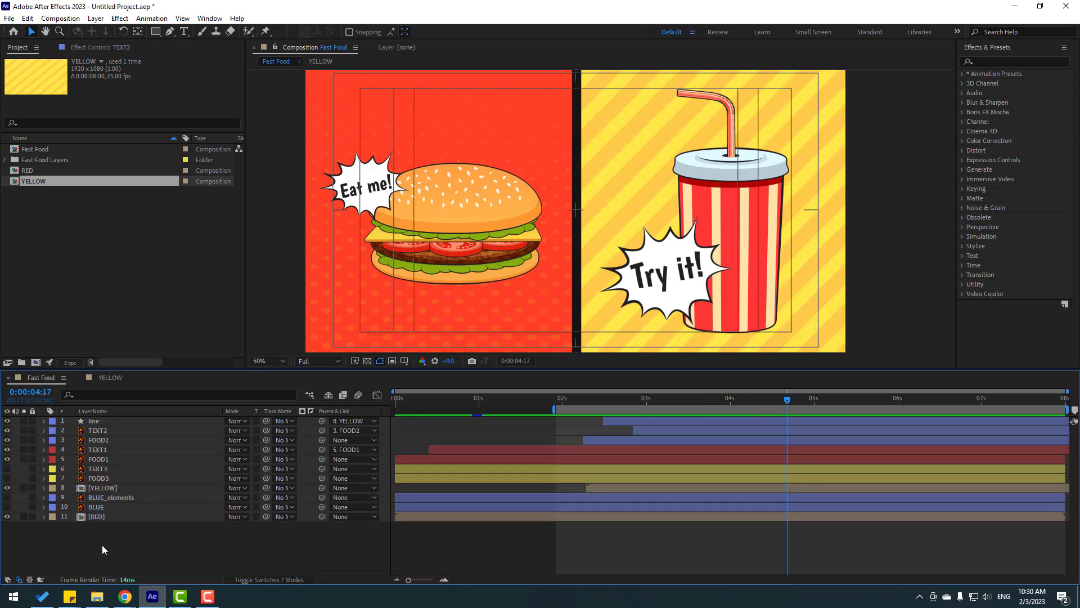
click(17, 508)
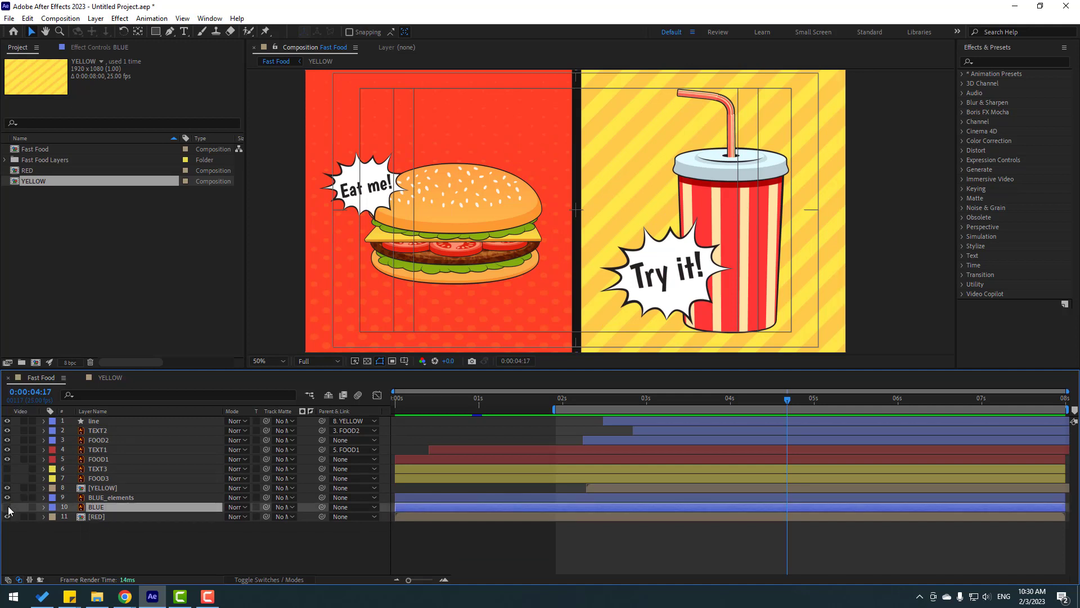
click(8, 507)
Pre-compose the BLUE and BLUE_elements layers into a new composition named BLUE.
click(76, 550)
click(95, 510)
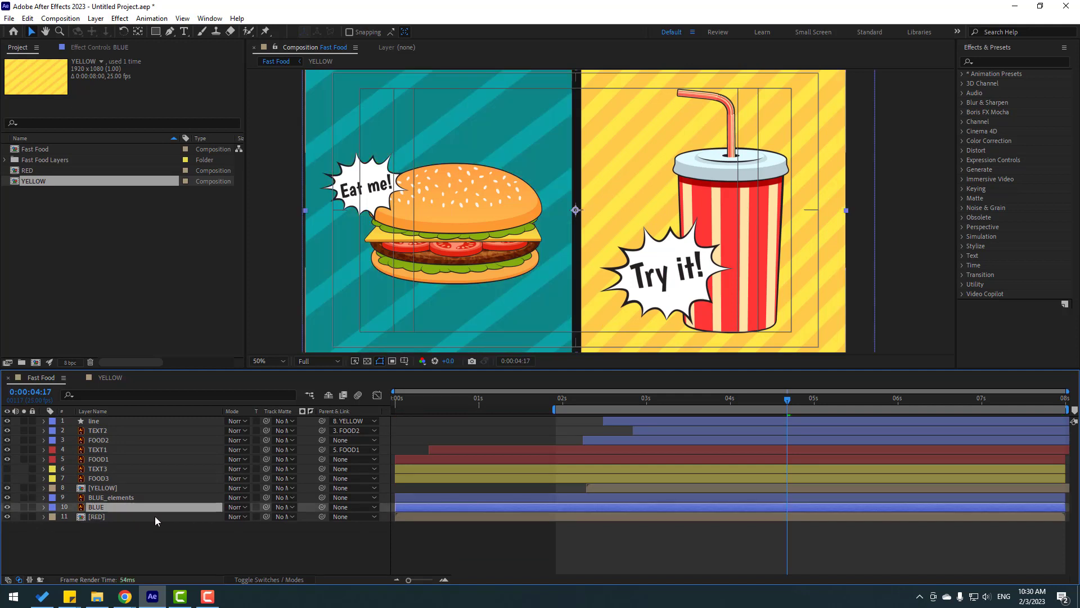
shift+click(107, 498)
right_click(107, 502)
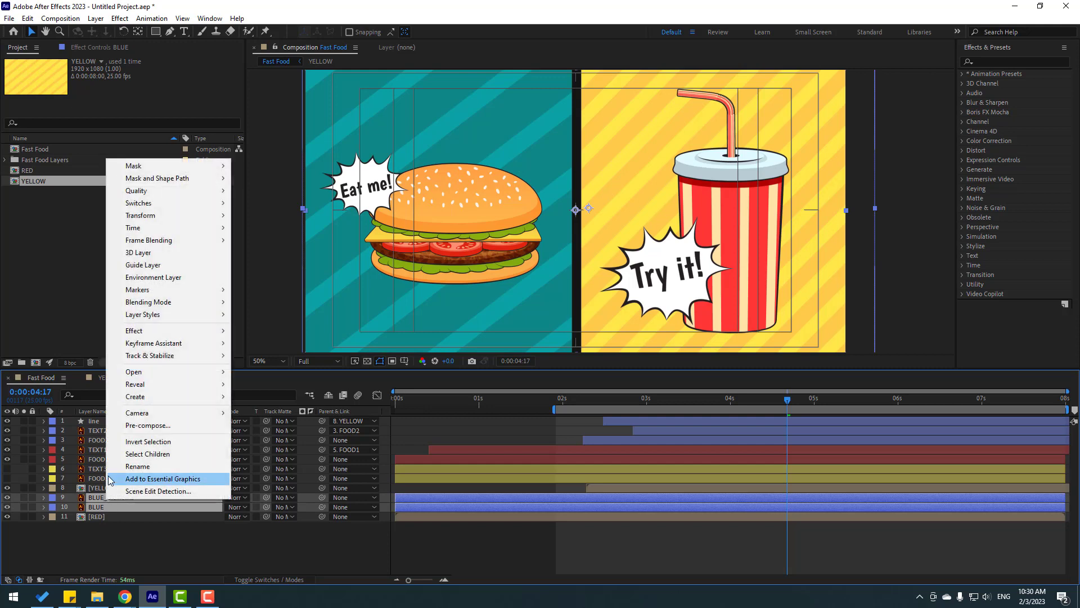
click(140, 430)
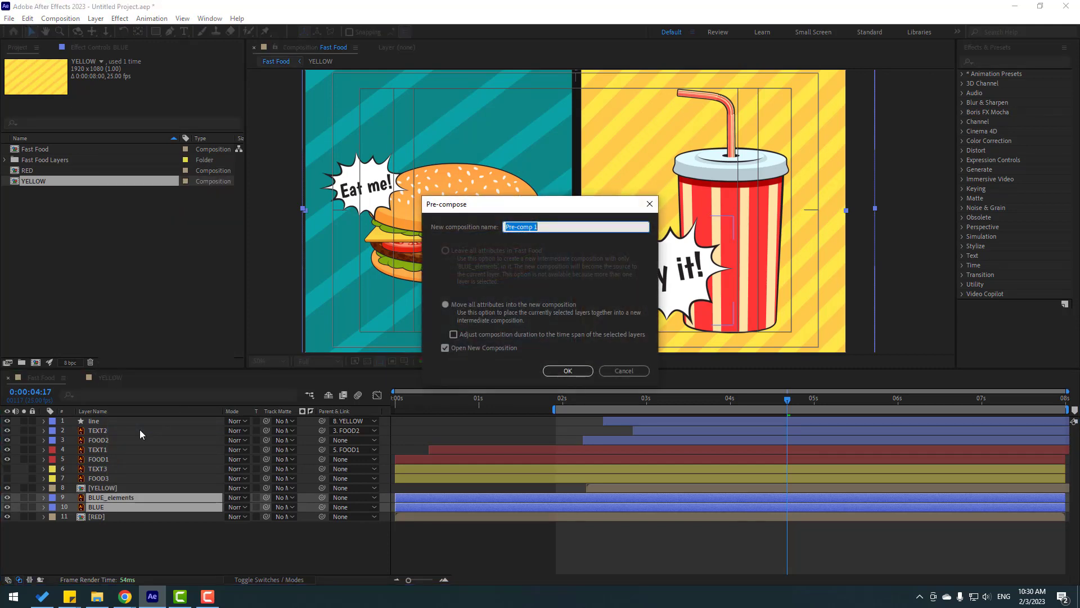
text(BLUE)
click(561, 371)
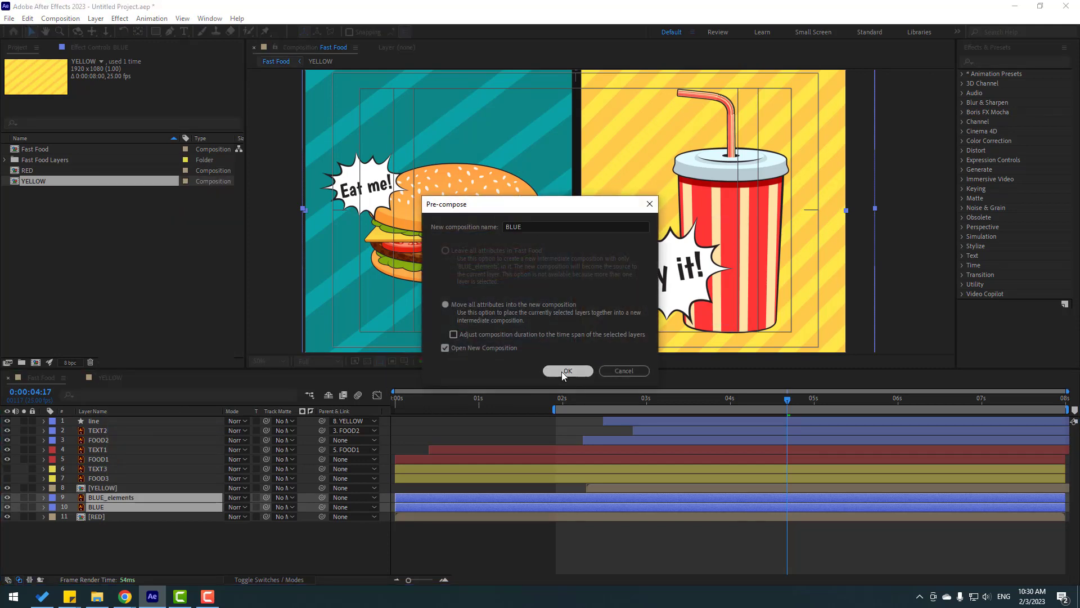
Copy the animated Elements stripes from the YELLOW composition into BLUE at its first frame, and extend BLUE's work area back to the start.
click(105, 379)
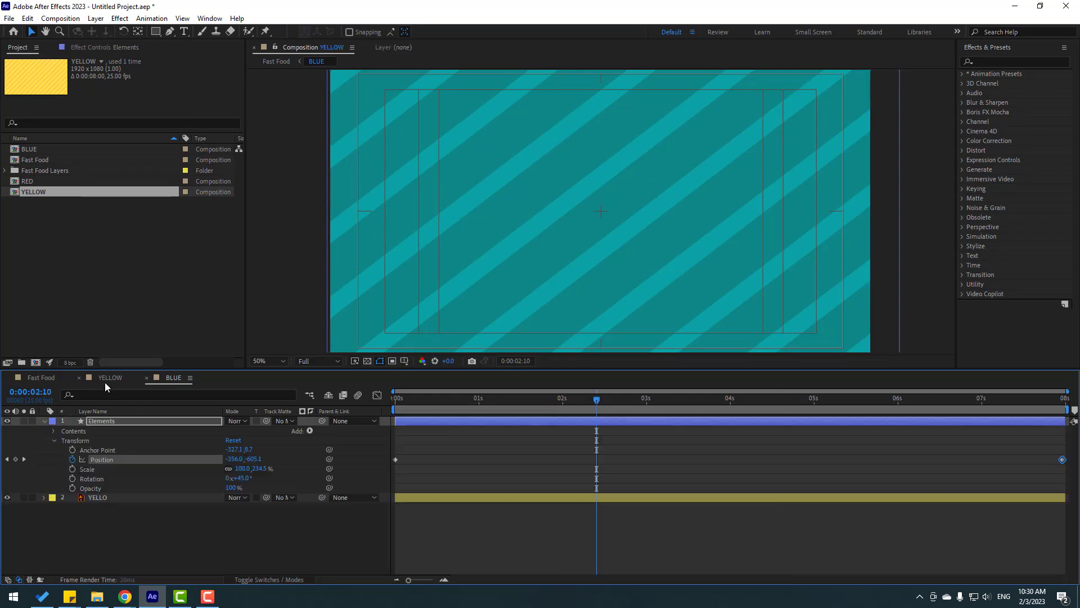
click(43, 421)
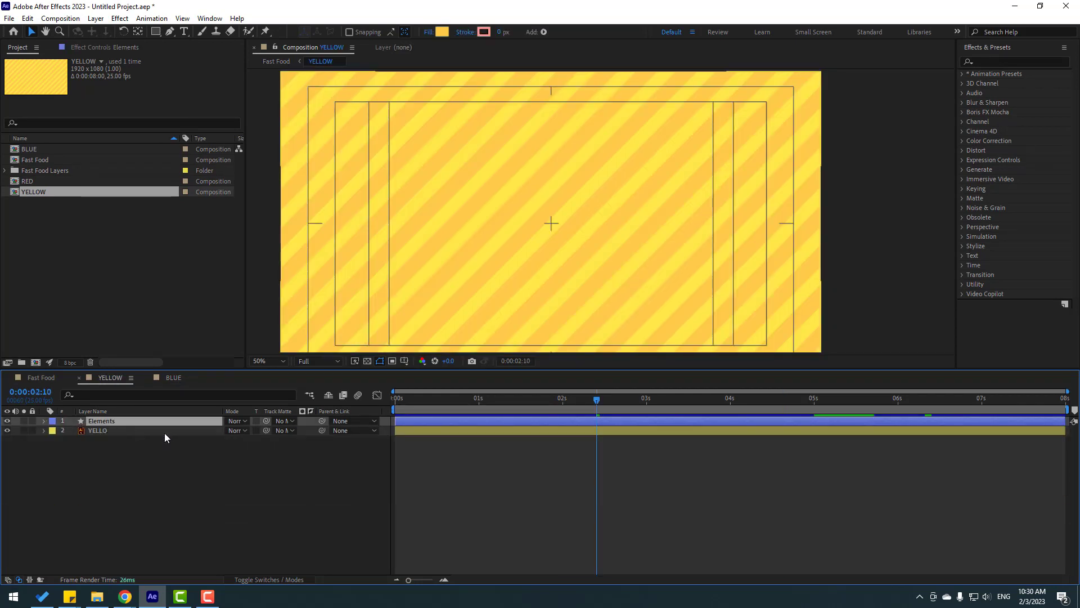
click(170, 378)
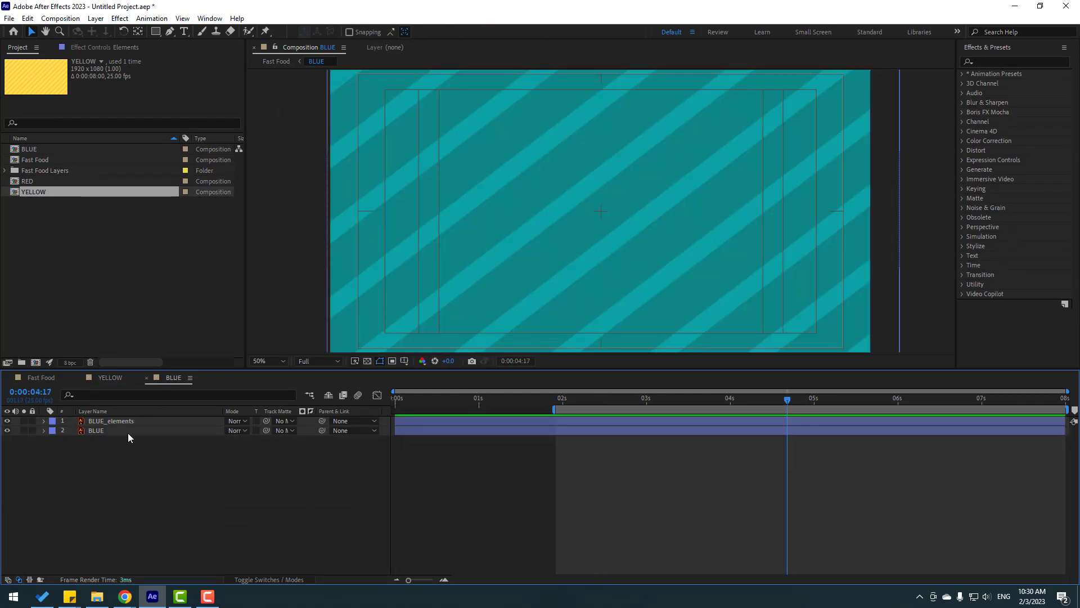
drag(550, 409, 395, 409)
key(Home)
key(ctrl+v)
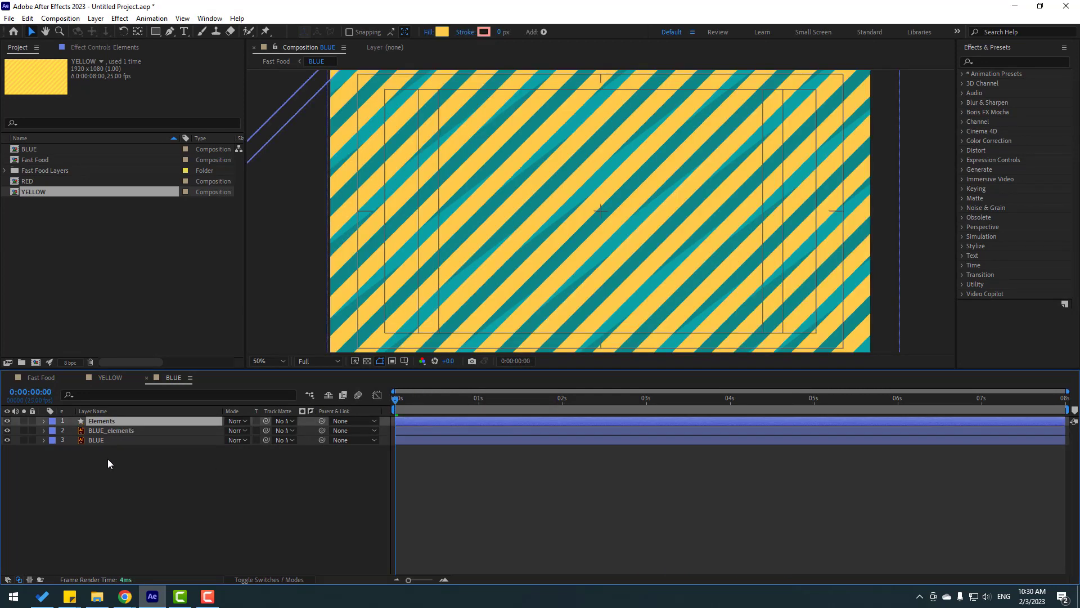
Recolour the pasted stripes with the teal 0DA2A4 sampled from the original artwork, delete the BLUE_elements layer, and check the stripe motion.
click(448, 32)
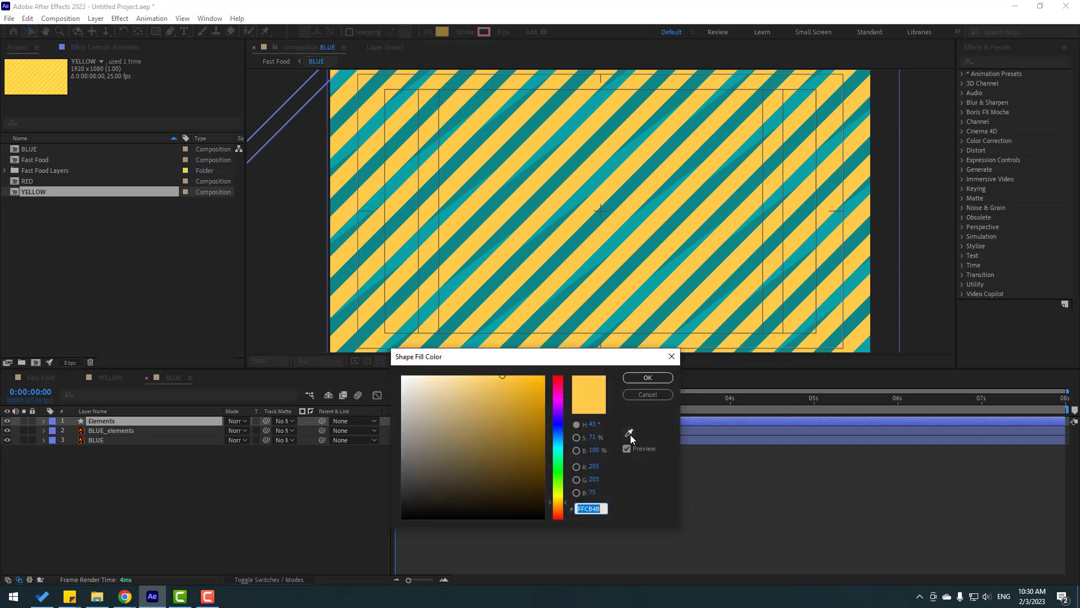
click(629, 433)
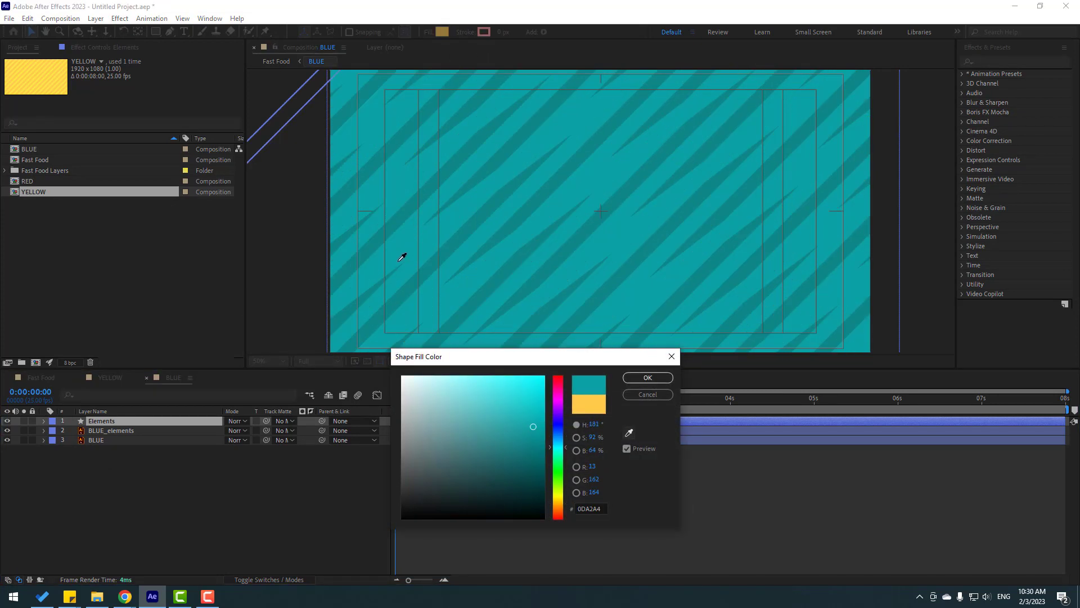
click(401, 257)
click(637, 379)
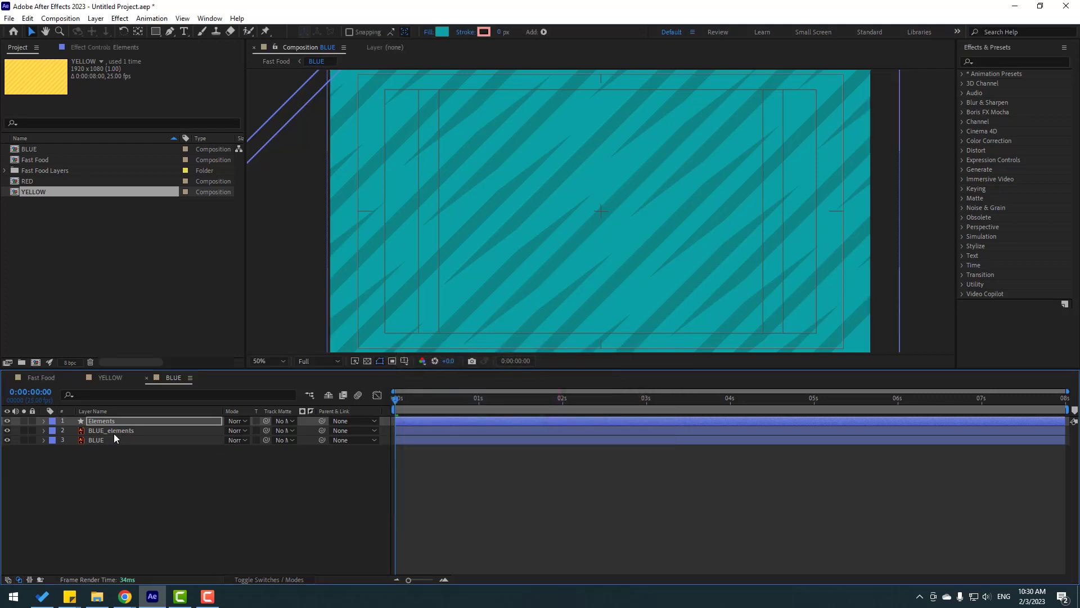
click(113, 431)
key(Delete)
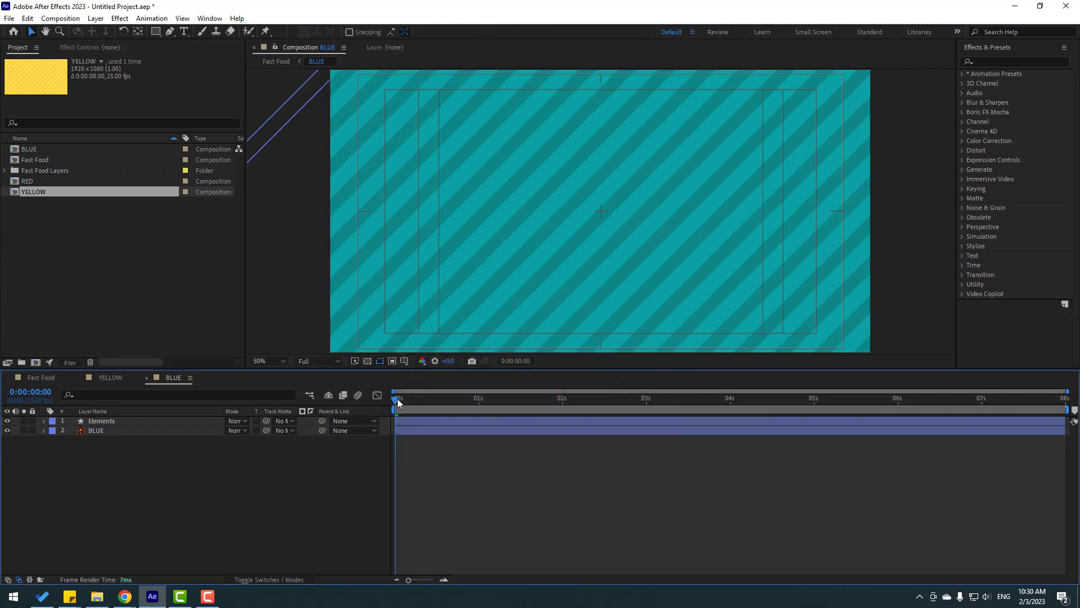
drag(397, 398, 451, 410)
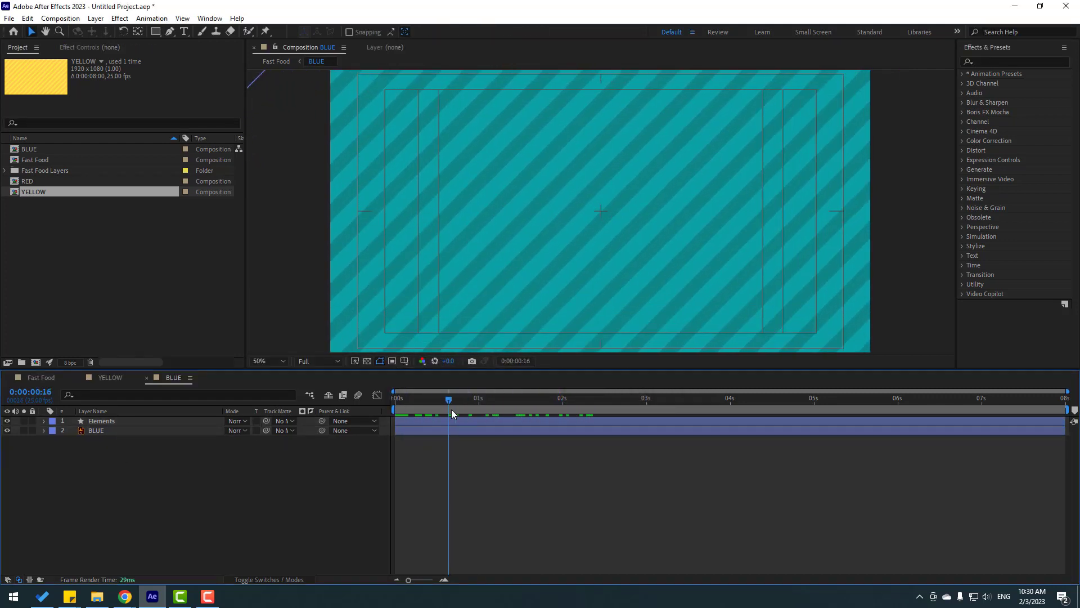
In the Fast Food composition, shift the BLUE layer to start at 0:00:03:09.
click(39, 378)
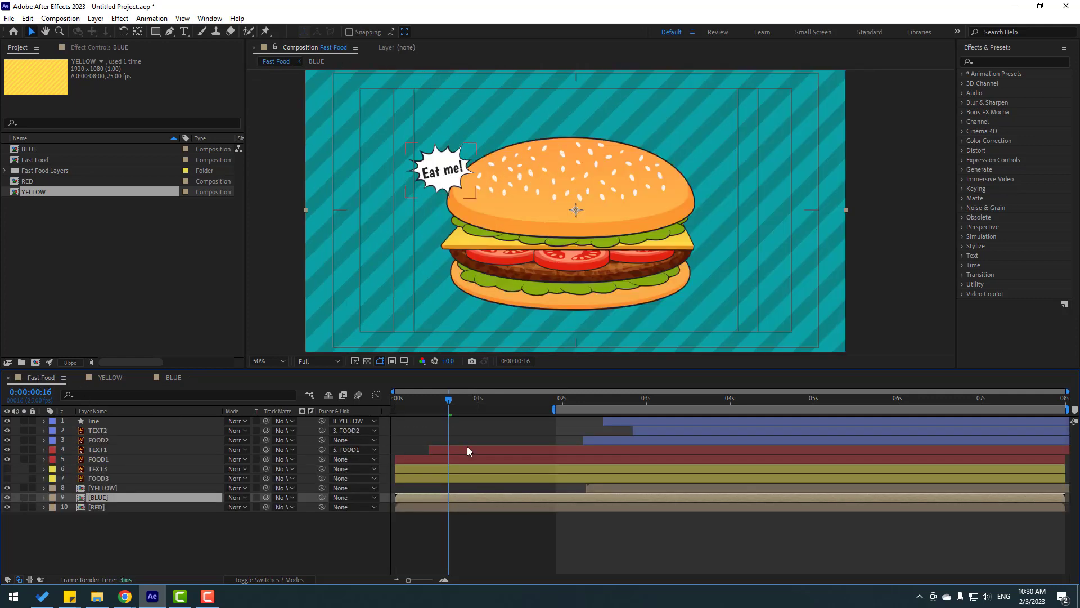
key(space)
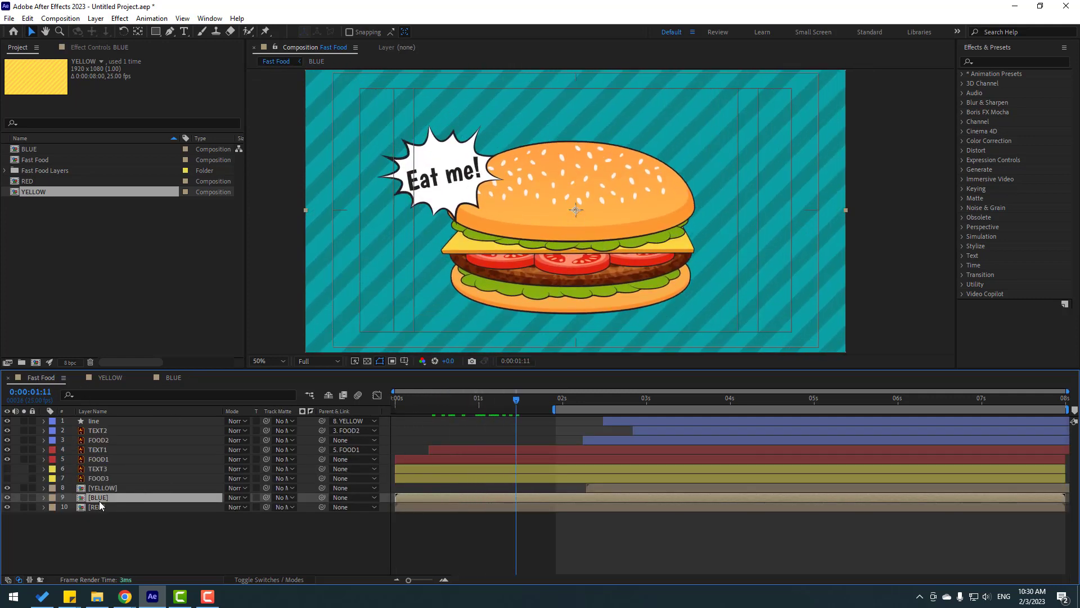
drag(421, 498, 703, 498)
drag(616, 398, 677, 400)
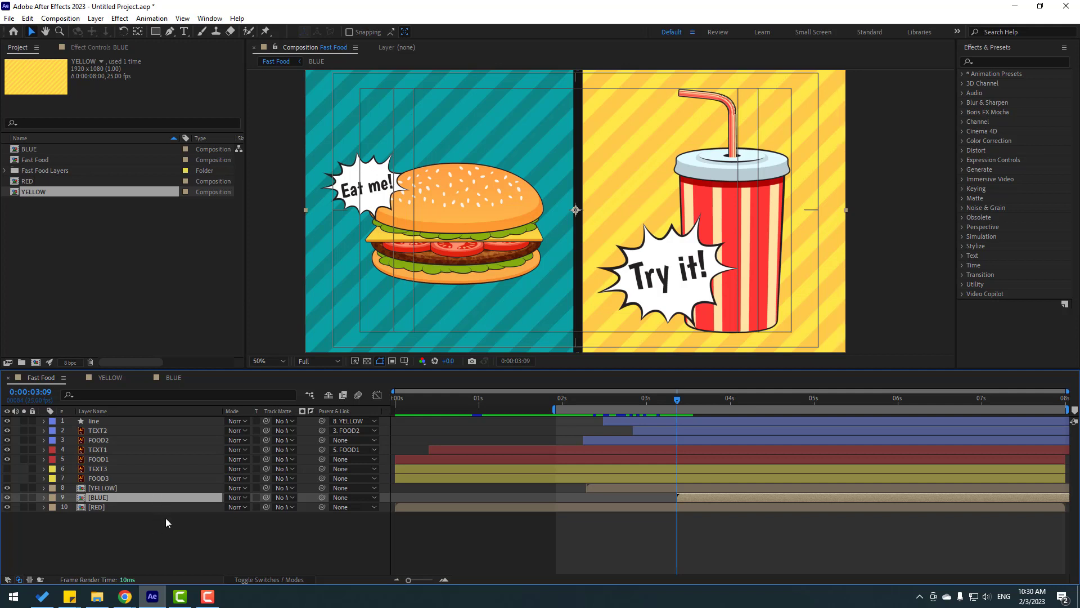
Bring the BLUE layer to the top of the layer stack and offset its Position to about 1940, 1071.
key(p)
drag(231, 506, 495, 508)
drag(72, 500, 119, 419)
drag(239, 430, 559, 430)
Fine-tune the BLUE layer's Position to 1920, 1079.4 so its upper-left corner meets the composition's centre.
scroll(616, 242, up, 6)
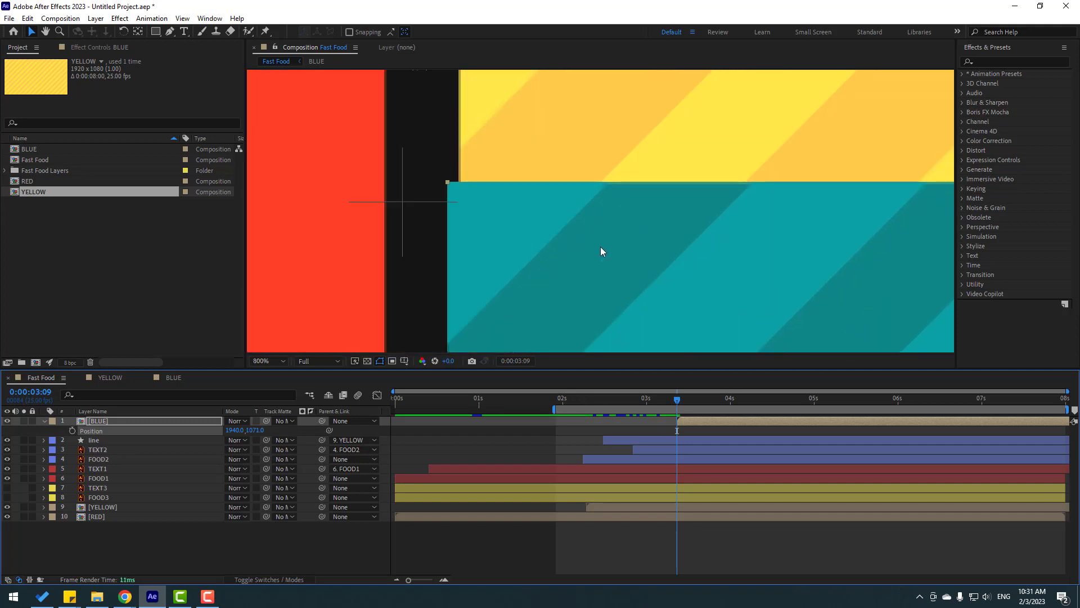
drag(345, 214, 538, 220)
key(v)
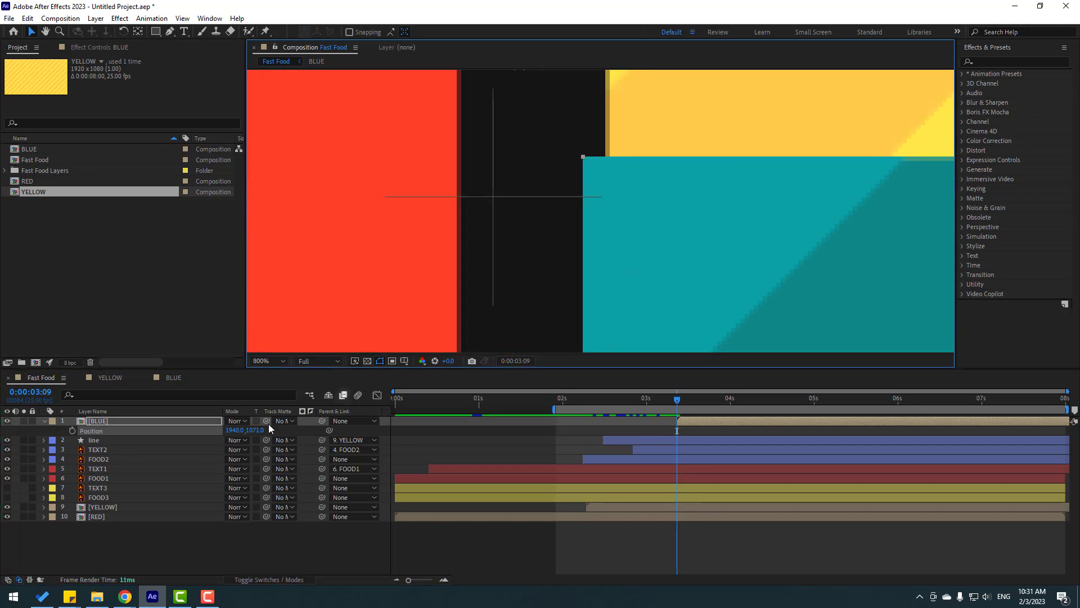
drag(260, 432, 264, 432)
drag(264, 434, 262, 436)
key(shift+Left)
key(shift+Left)
key(shift+Left)
key(shift+Left)
key(shift+Left)
key(Left)
key(Left)
key(Left)
key(Left)
key(Left)
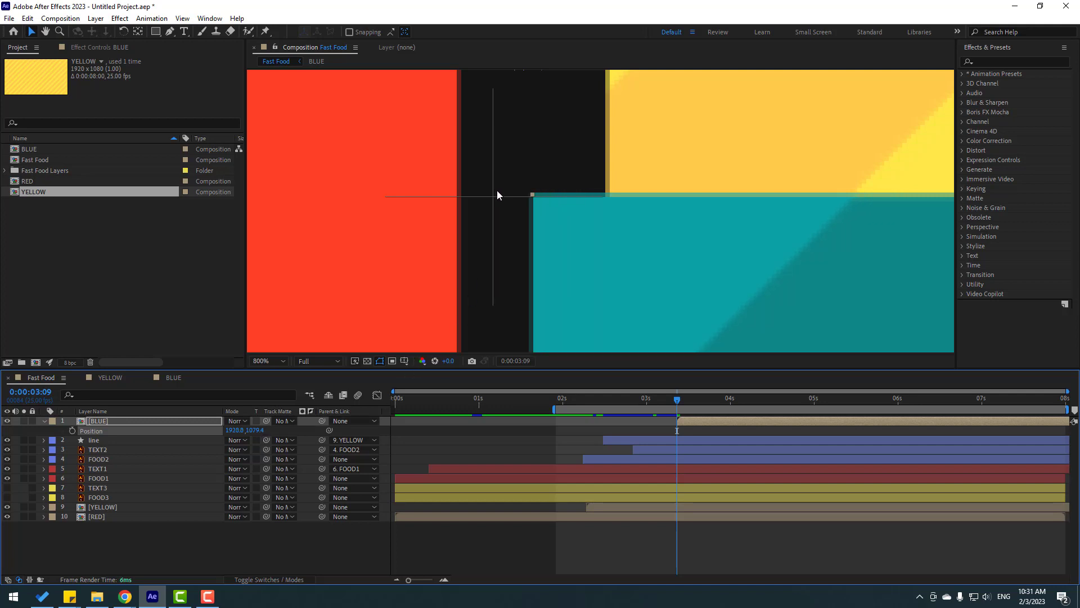
key(Left)
key(Left)
key(Left)
key(Left)
key(Left)
key(Left)
key(Left)
key(Left)
key(Left)
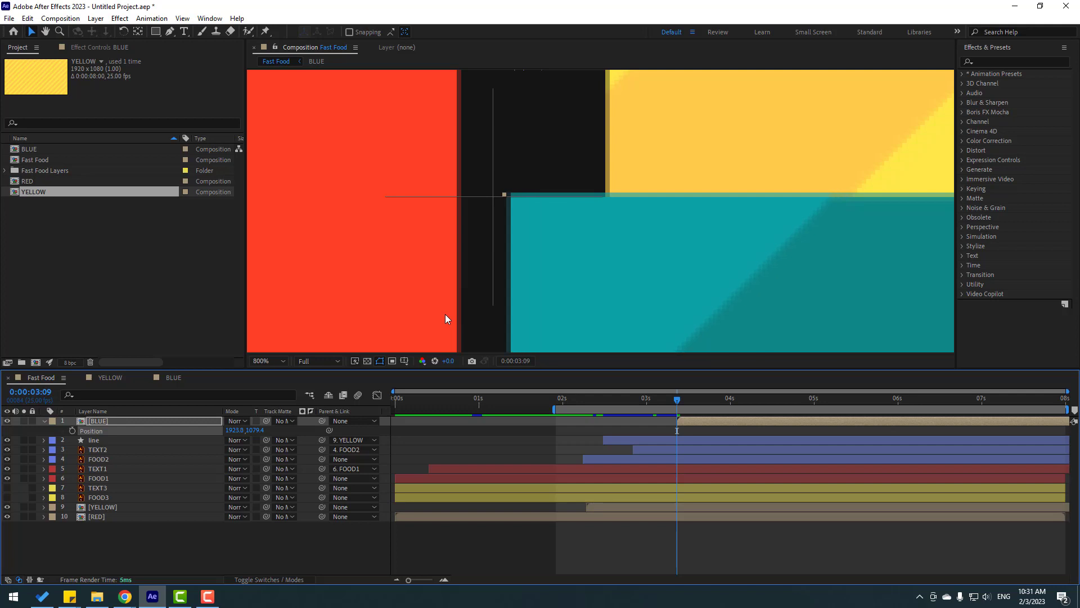
scroll(534, 302, down, 8)
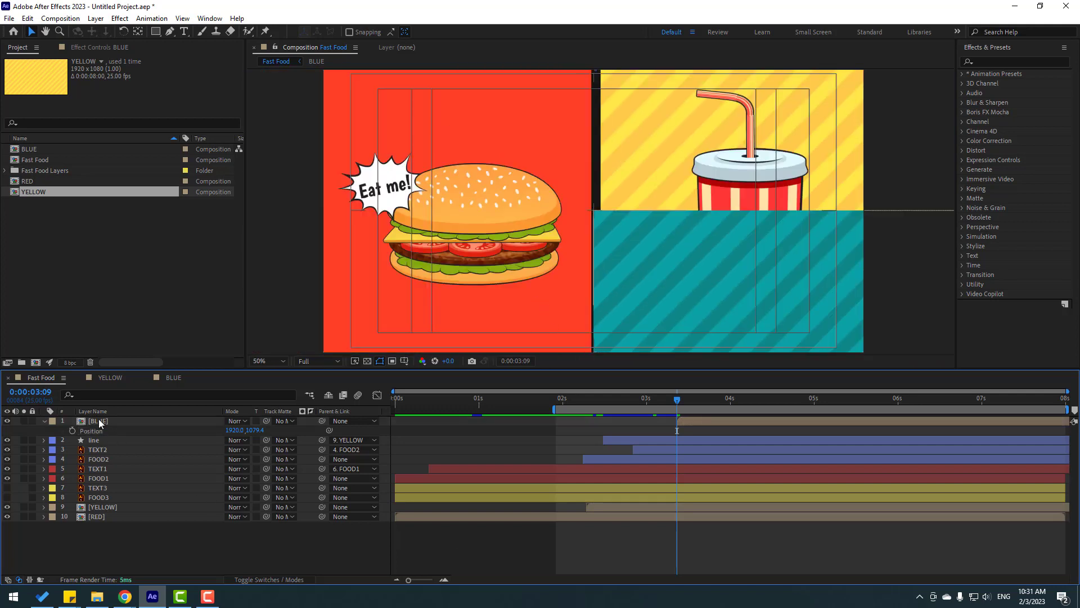
Place the BLUE layer directly beneath the line layer and keyframe its Position at about 4.5 seconds.
drag(99, 421, 100, 443)
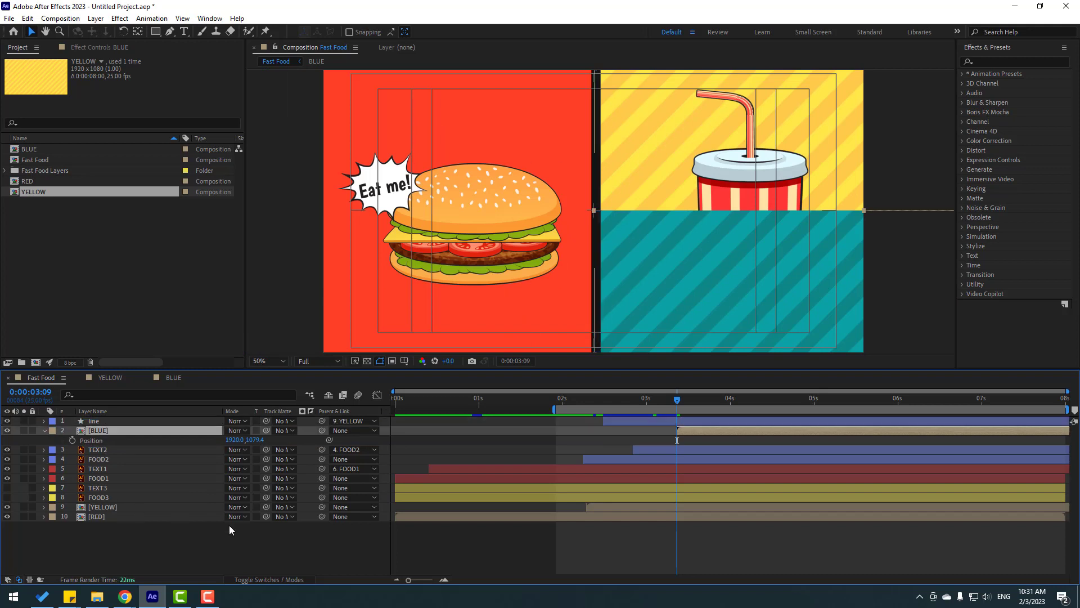
click(192, 559)
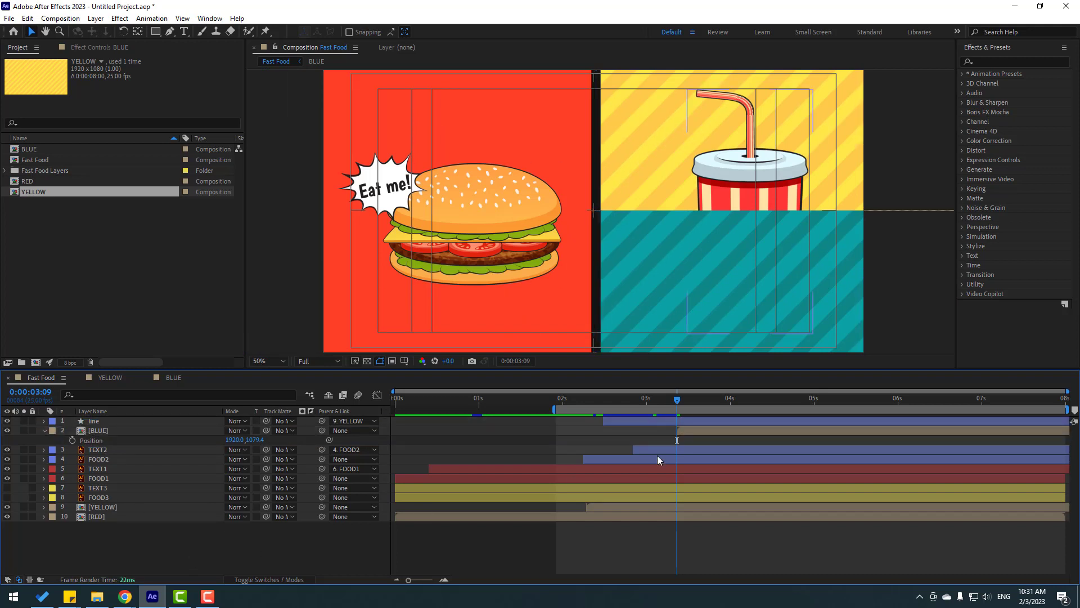
click(104, 433)
click(71, 444)
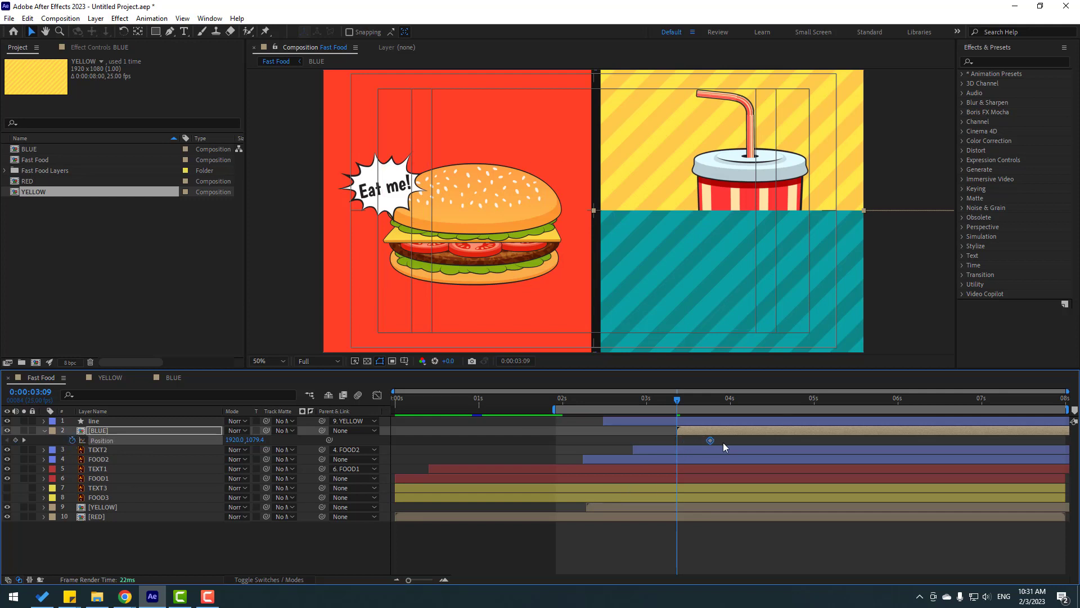
drag(724, 443, 748, 443)
At 0:00:03:09, set BLUE's Position to 1920, 1593.4 below the frame and apply Easy Ease to both Position keyframes.
drag(254, 441, 536, 451)
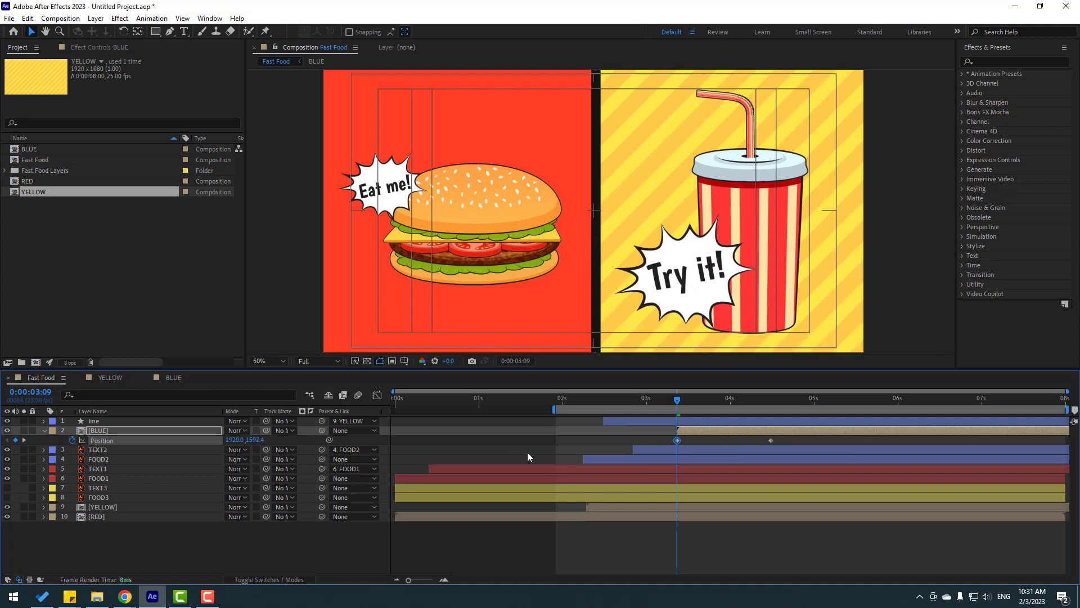
right_click(678, 440)
mouse_move(732, 364)
click(845, 471)
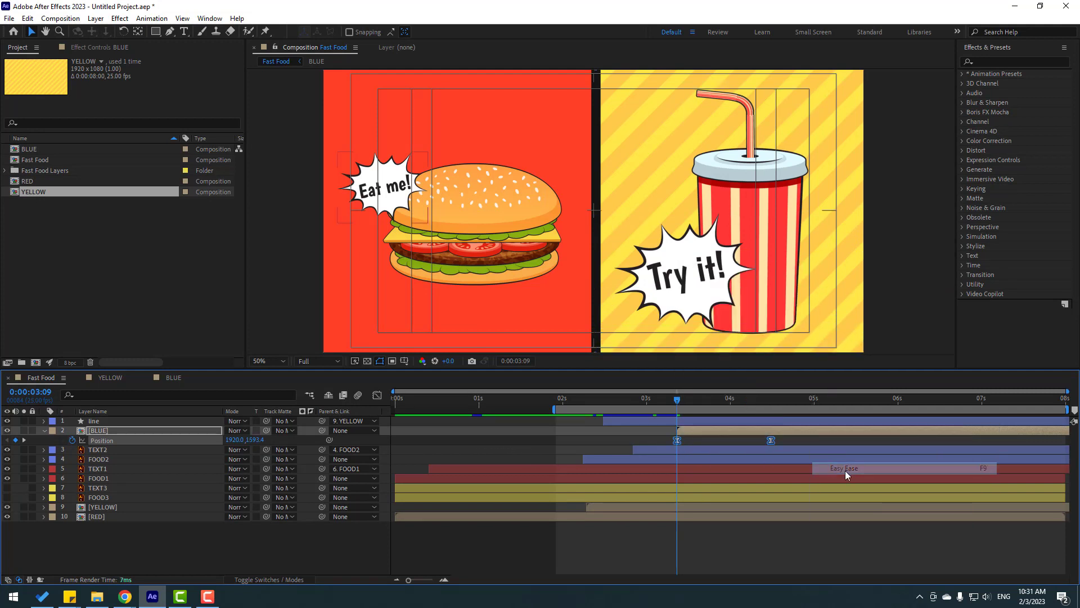
Reshape the speed graph of BLUE's Position into a steeper curve with an earlier peak, preview the slide-up, and return to the layer bars.
click(377, 395)
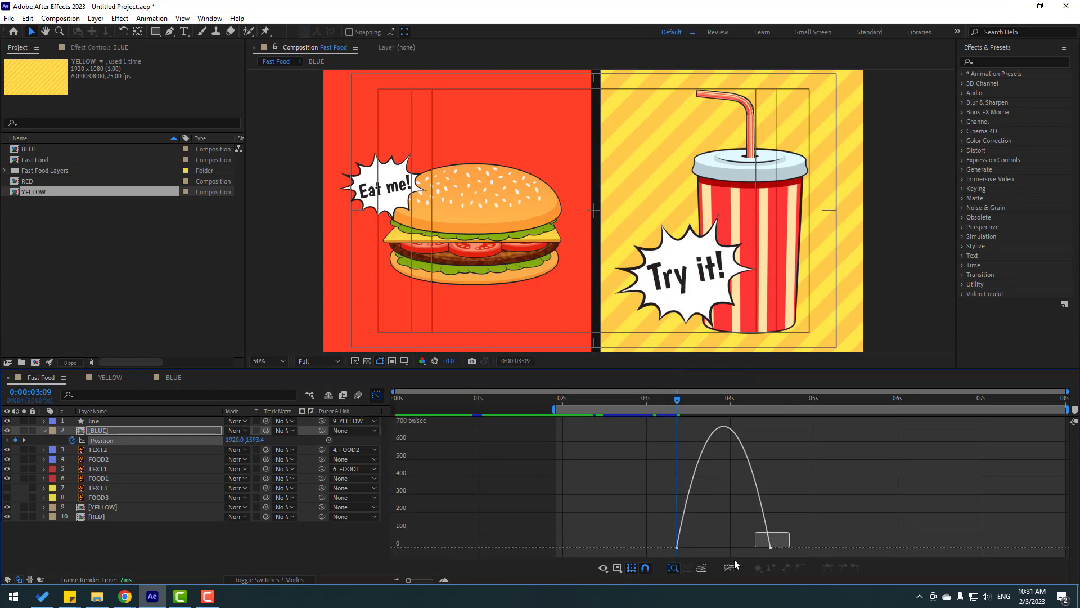
drag(735, 565, 700, 547)
key(space)
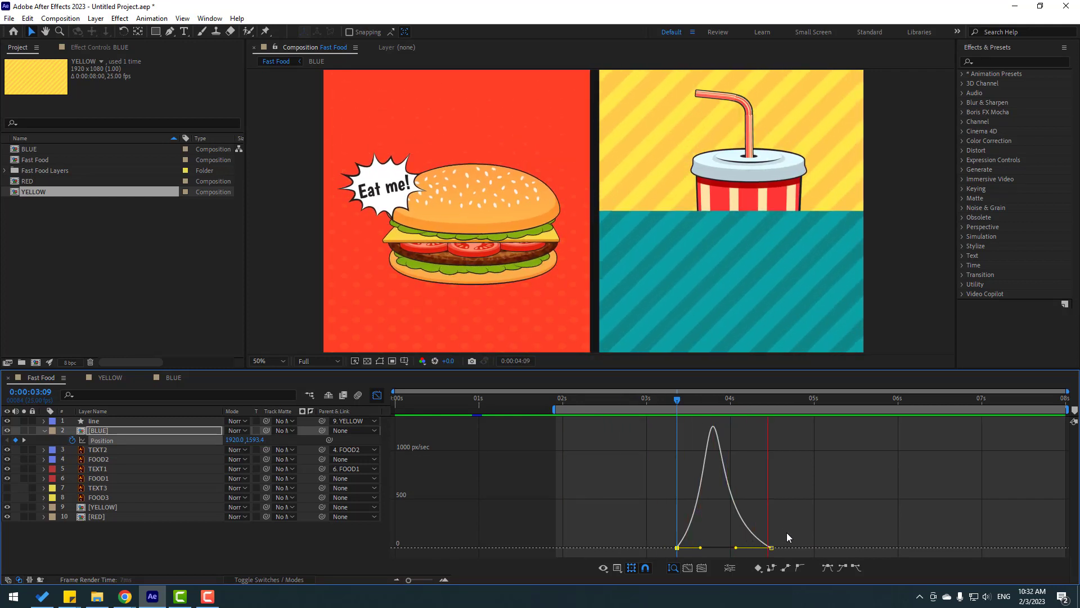
key(space)
key(shift+F3)
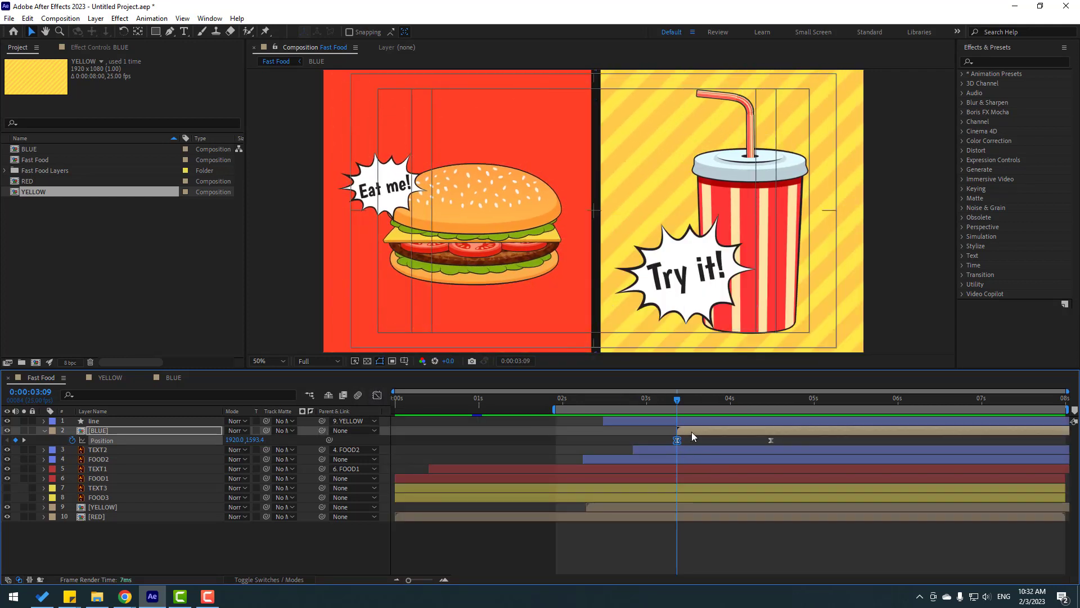
Shift the BLUE layer to start at about 4 seconds and preview its slide-up.
drag(691, 431, 754, 433)
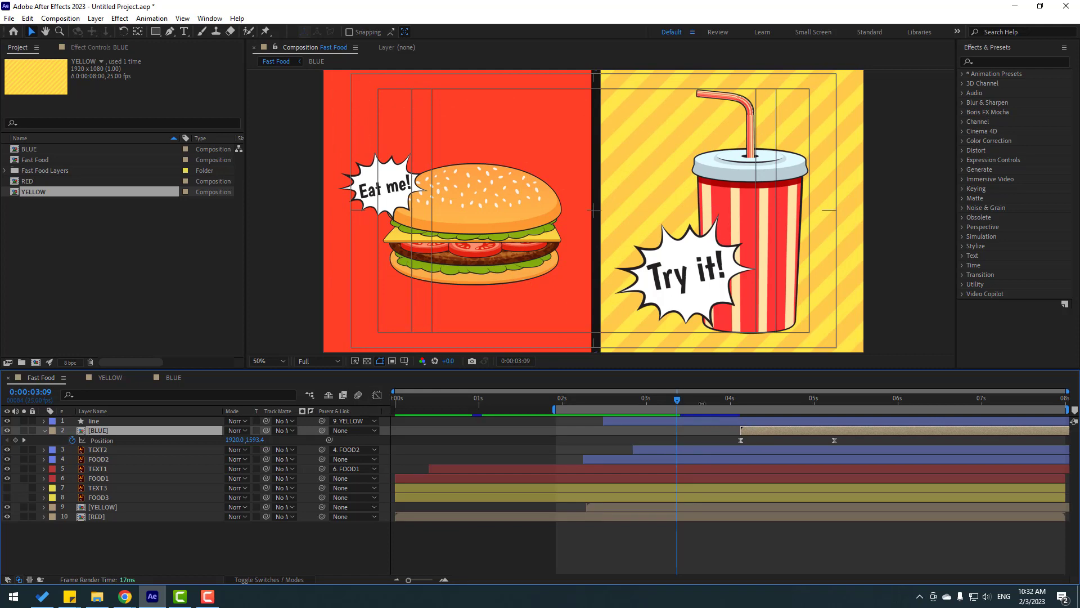
drag(706, 401, 746, 402)
key(space)
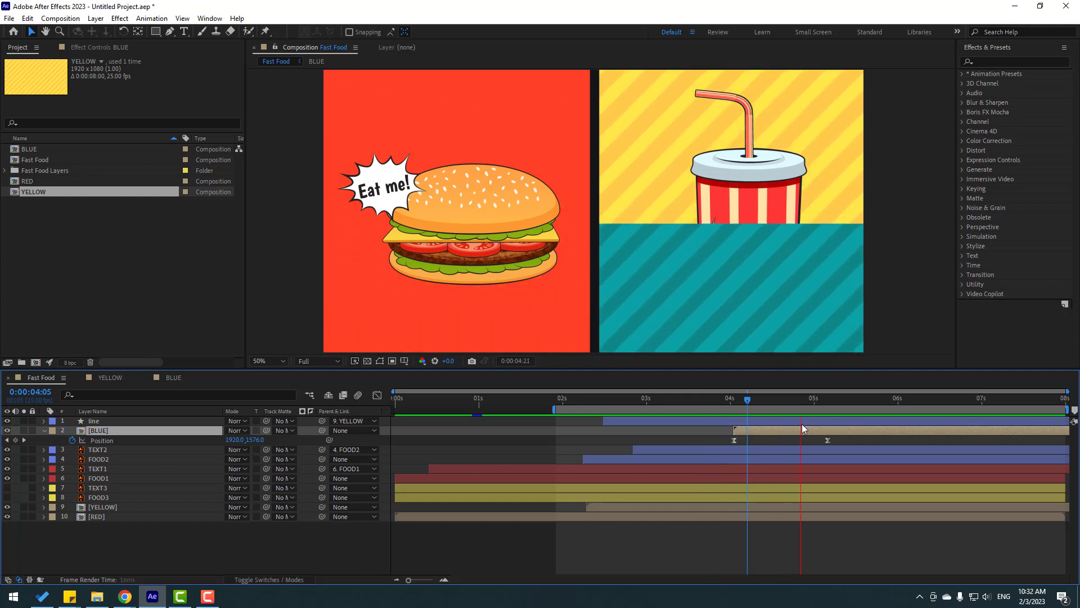
At 0:00:05:04, duplicate the vertical line layer and set the copy's Rotation to 90°.
drag(755, 397, 829, 404)
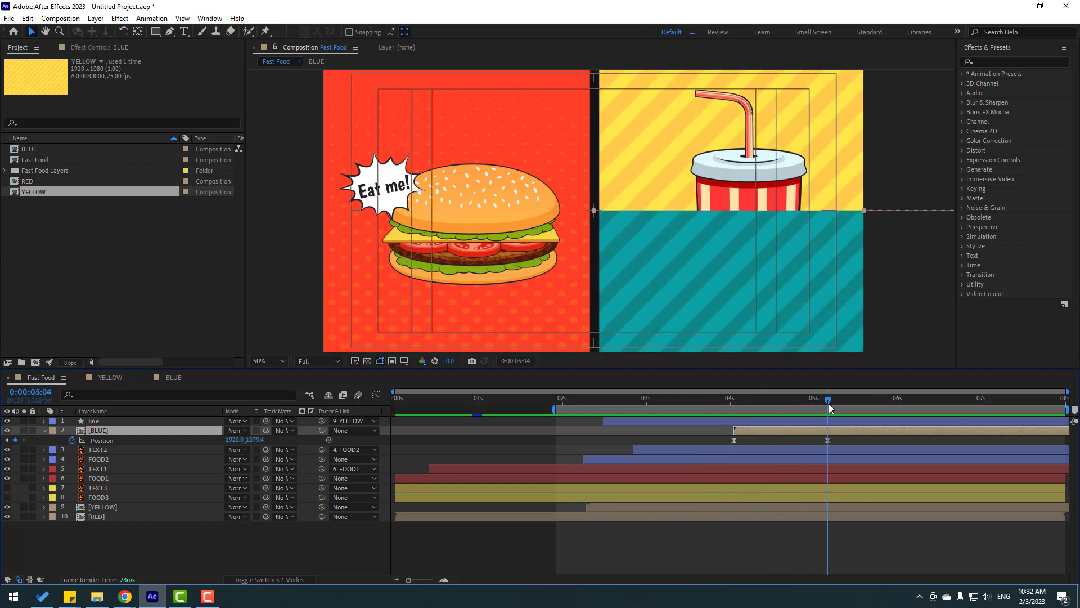
click(90, 425)
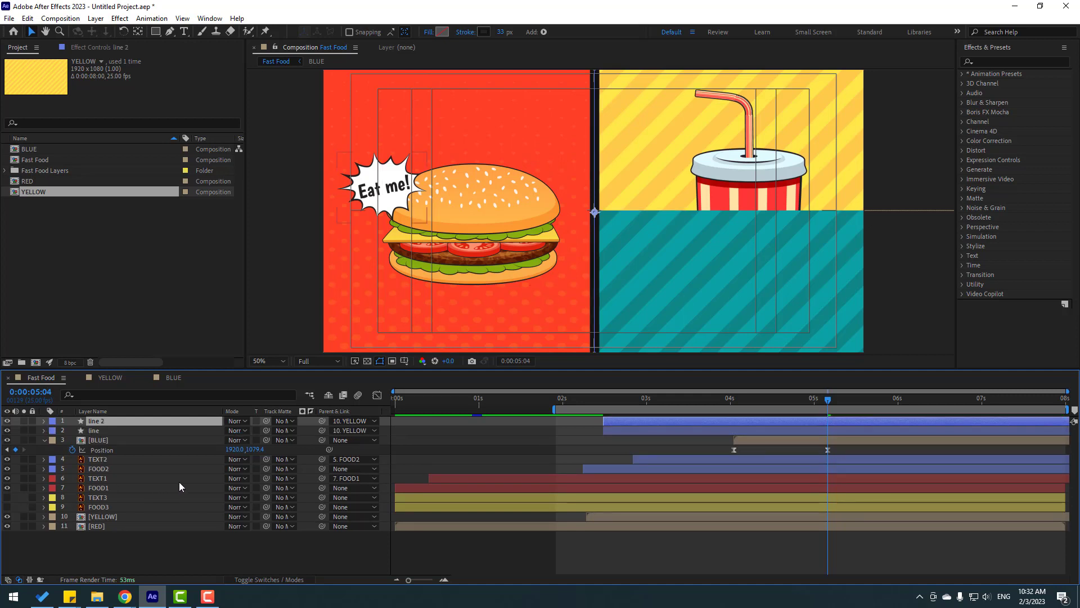
key(r)
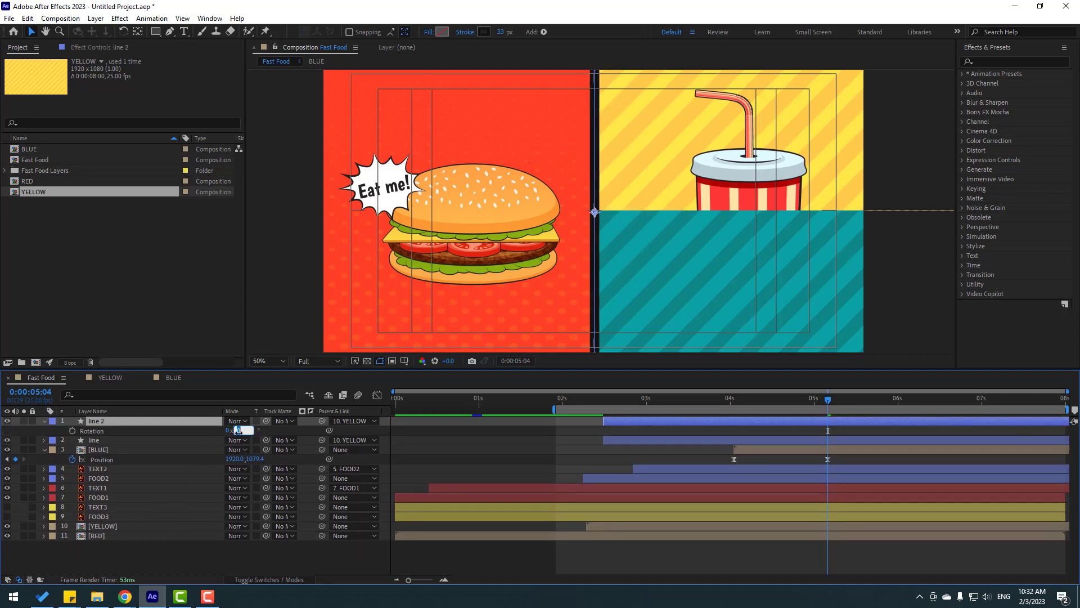
text(90)
key(Return)
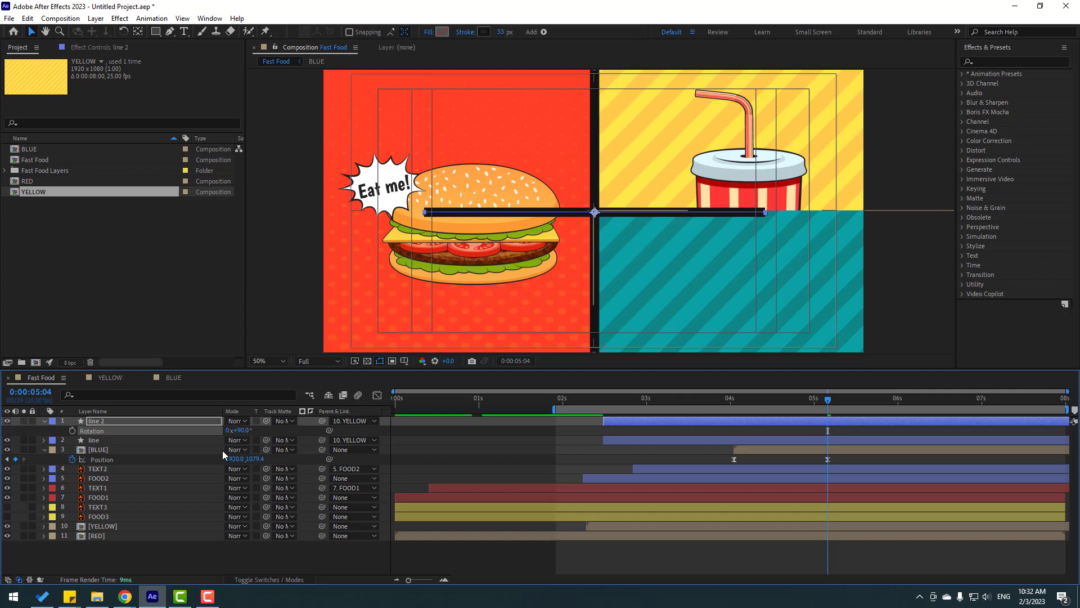
Shift line 2 to start at about 4.4 seconds and set its Rotation to -90°.
key(p)
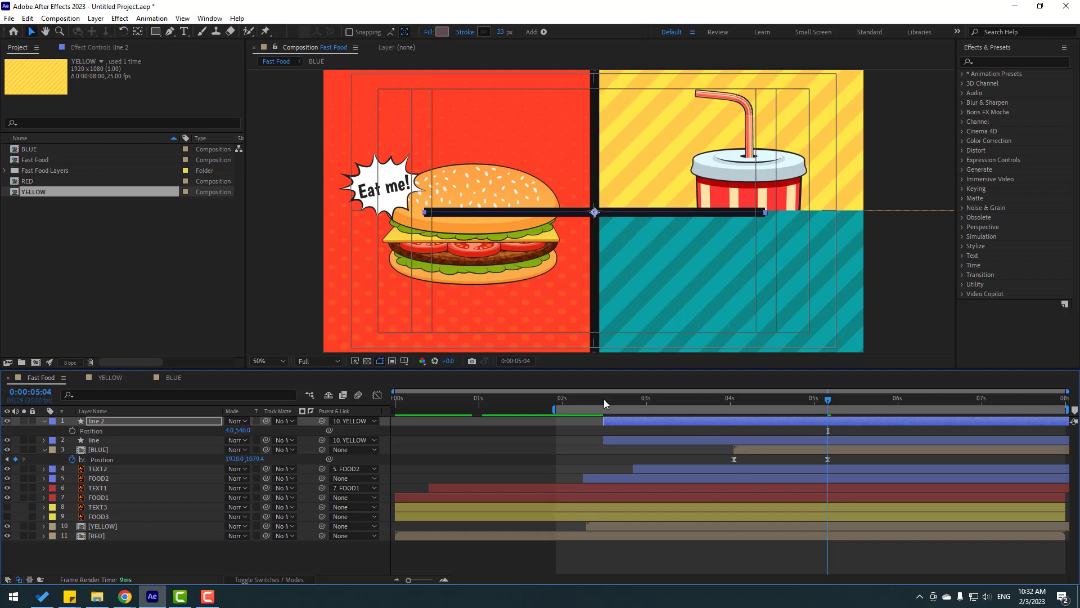
drag(617, 423, 861, 400)
click(765, 400)
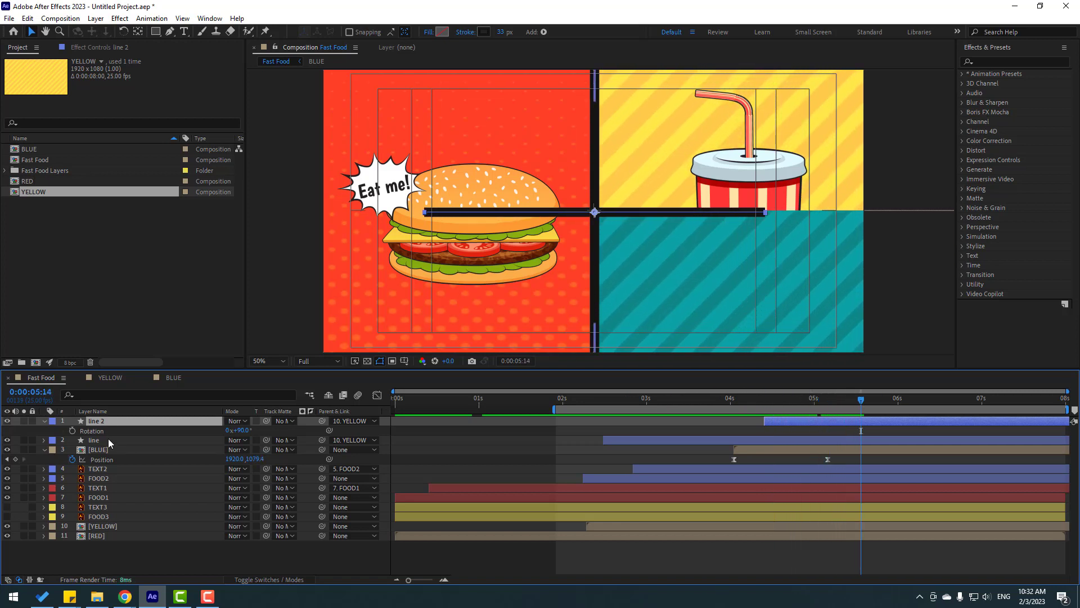
drag(236, 430, 152, 440)
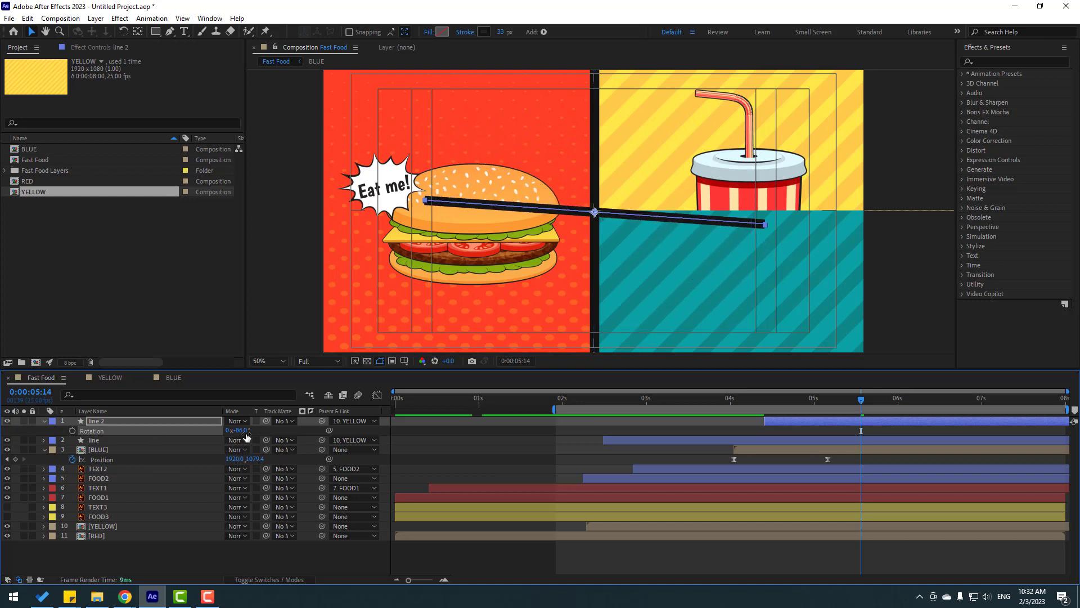
text(90)
key(Return)
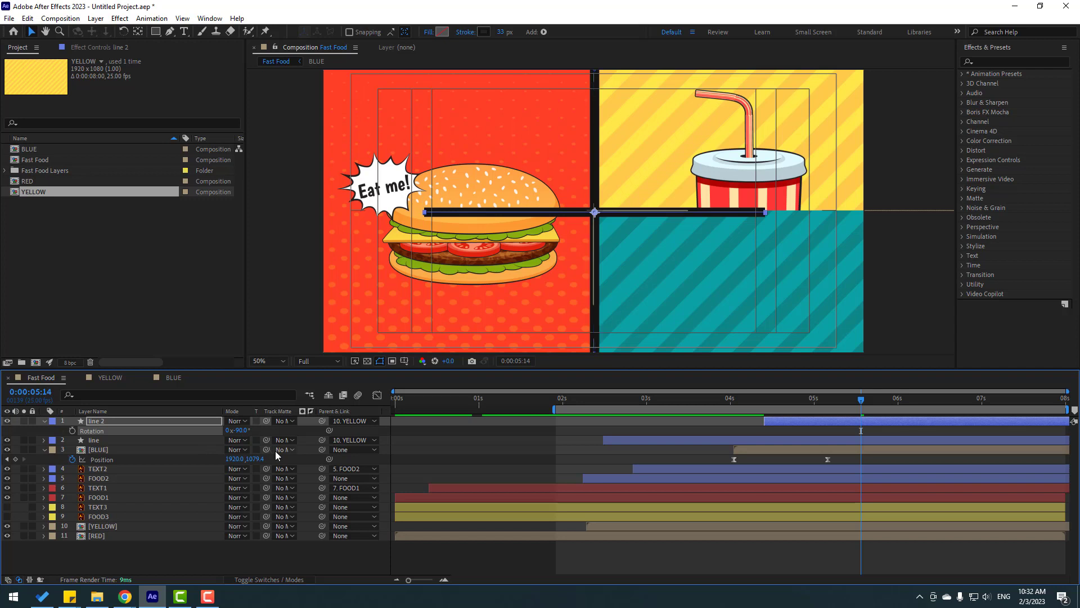
Set line 2's Position to 606, 555 so it lies along the upper edge of the blue panel.
key(p)
drag(231, 430, 531, 432)
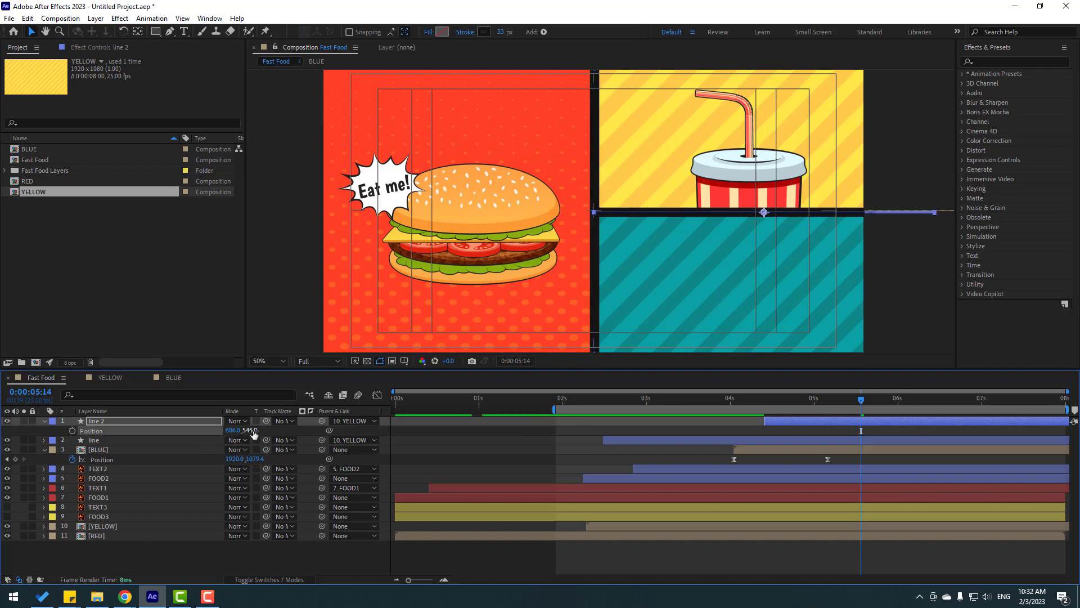
mouse_move(253, 434)
mouse_down()
mouse_move(310, 432)
mouse_move(254, 431)
mouse_up()
click(695, 546)
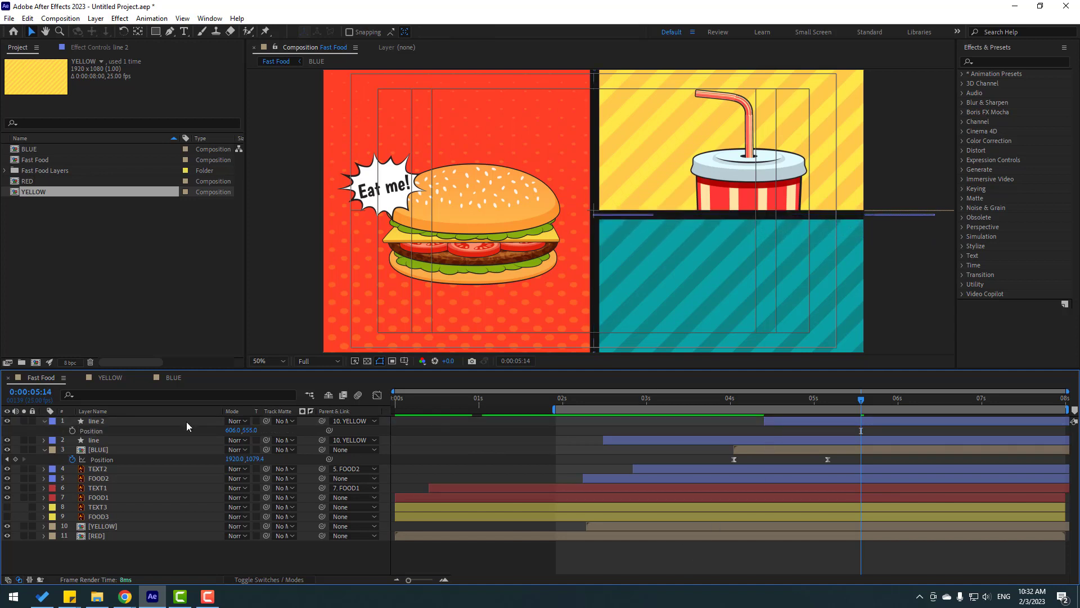
Parent line 2 to the BLUE layer and move its start to about 4.2 seconds.
click(124, 422)
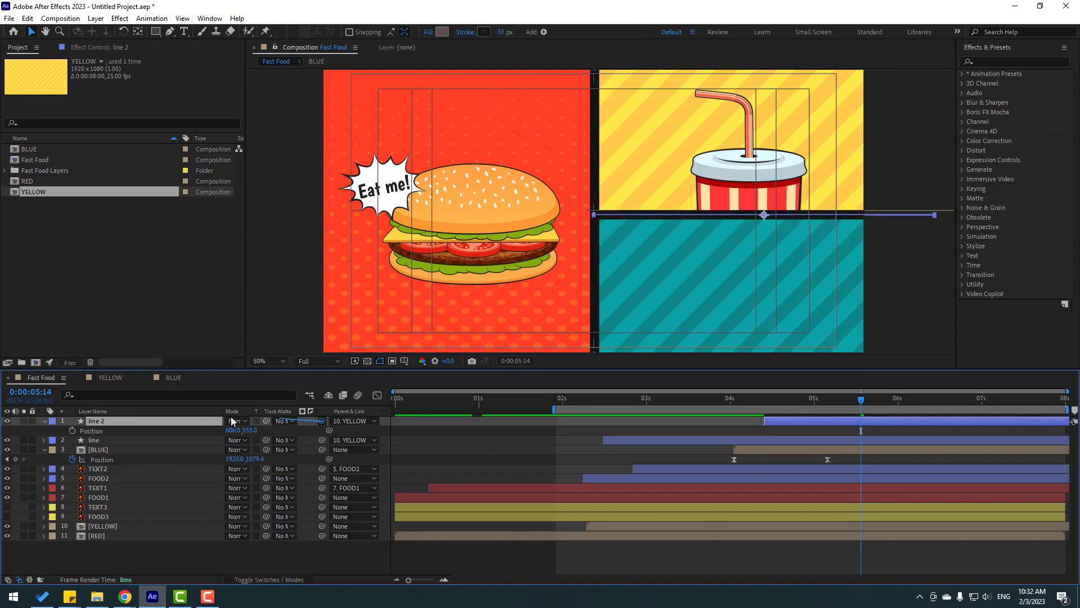
drag(232, 421, 99, 449)
drag(734, 399, 710, 411)
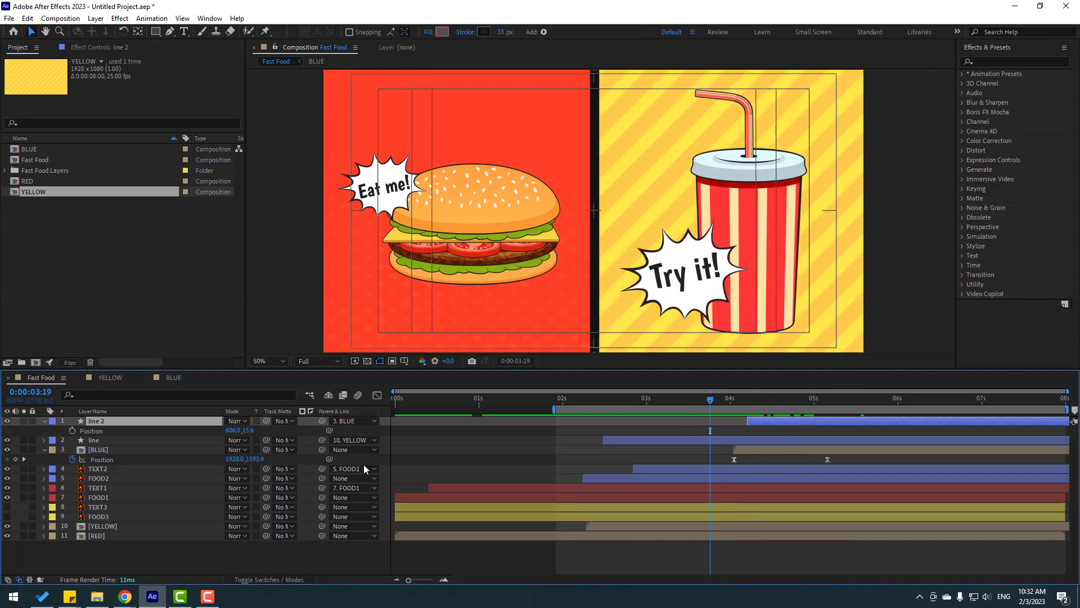
Keyframe FOOD2's Position at 0:00:04:02 and raise it to 1512.5, 162 at 0:00:05:04.
click(108, 479)
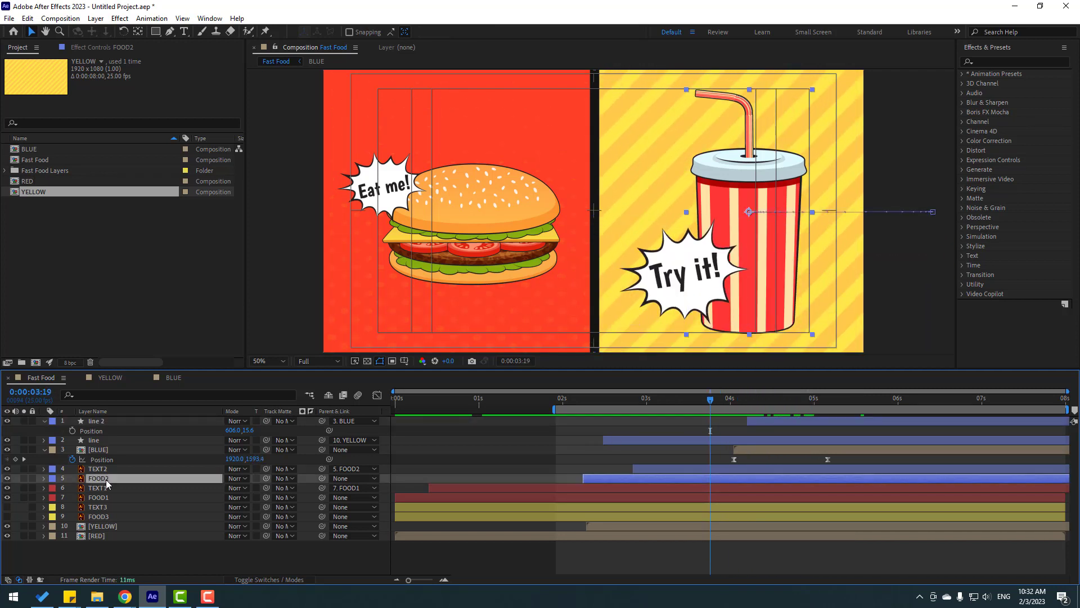
click(737, 400)
key(p)
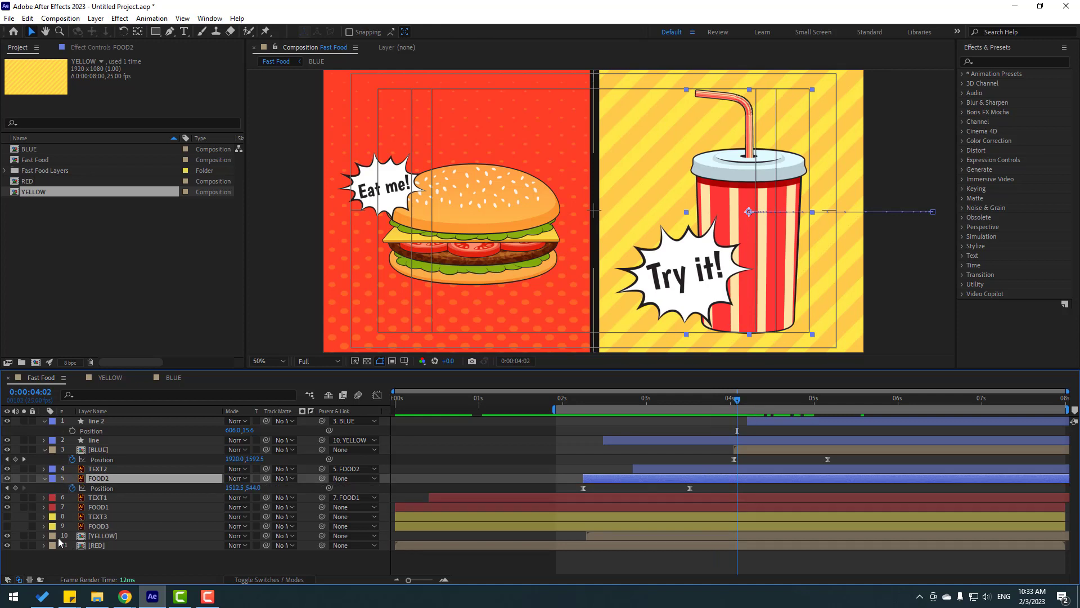
click(16, 488)
drag(752, 400, 826, 401)
drag(253, 491, 276, 523)
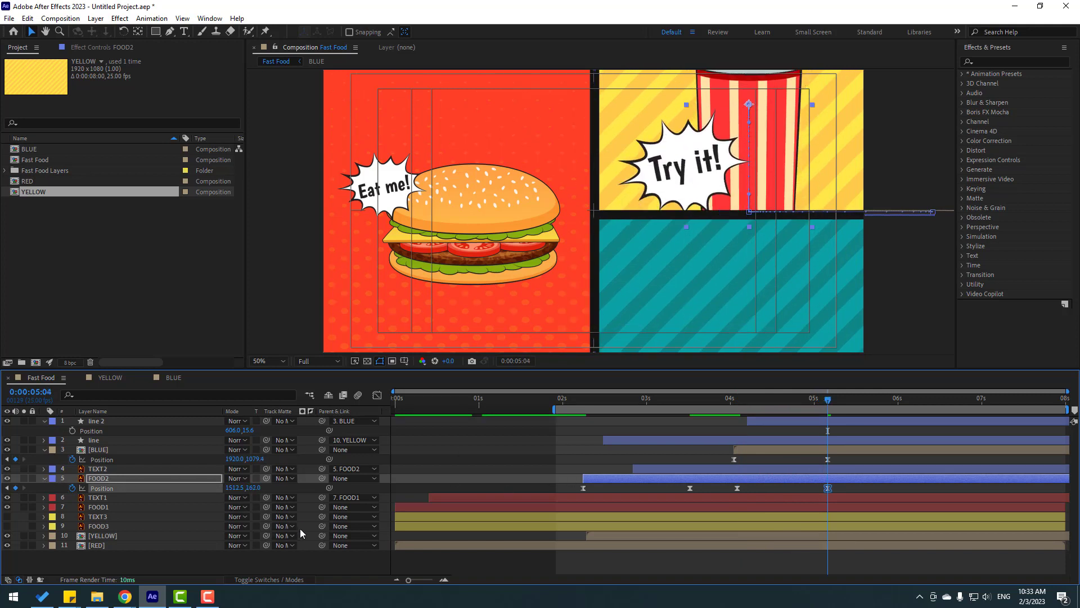
Keyframe FOOD2's Scale at 100% at 0:00:04:02, then at 0:00:05:04 set Scale to 46% and Position to 1512.5, 277.
key(shift+s)
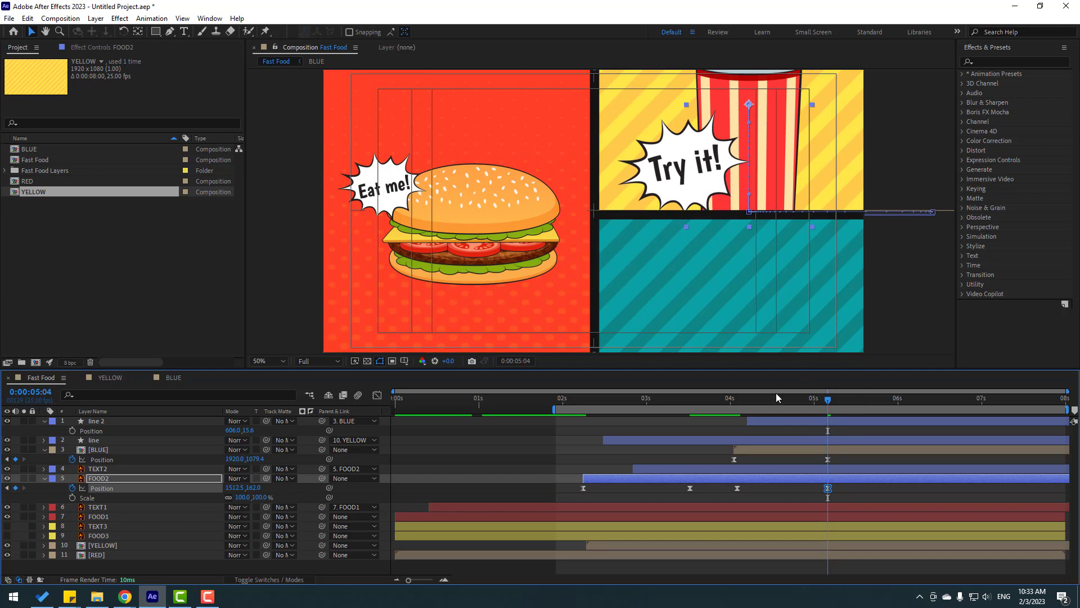
click(738, 401)
click(72, 498)
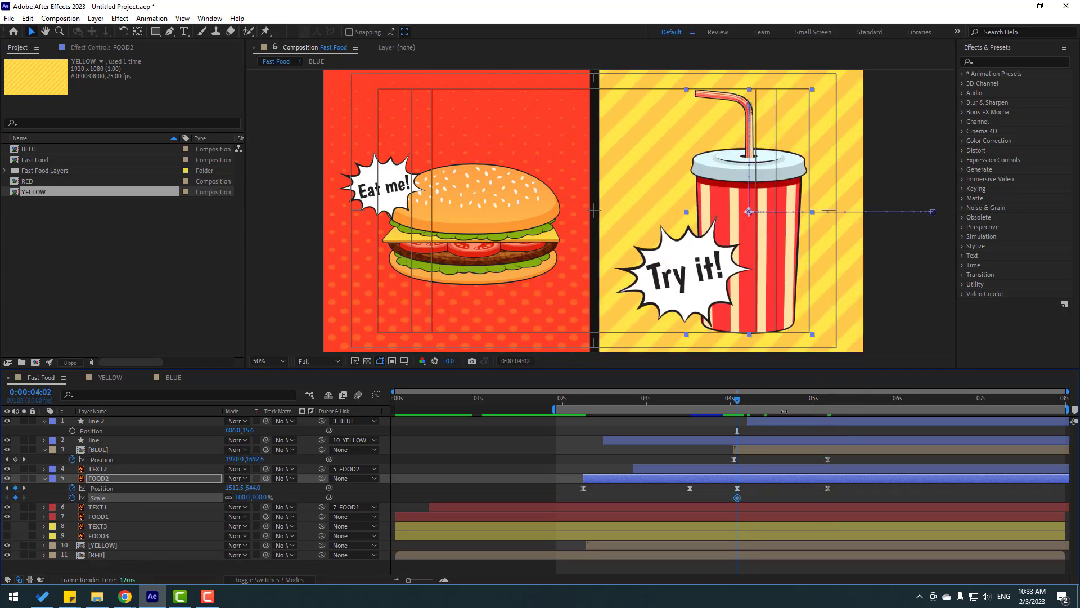
drag(748, 399, 829, 402)
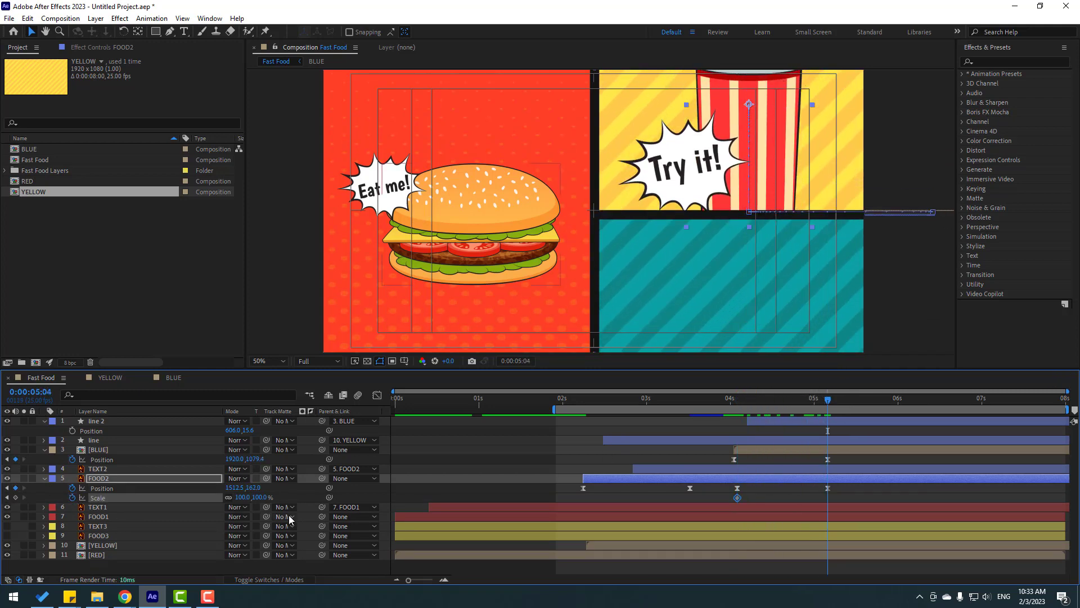
drag(241, 503, 318, 489)
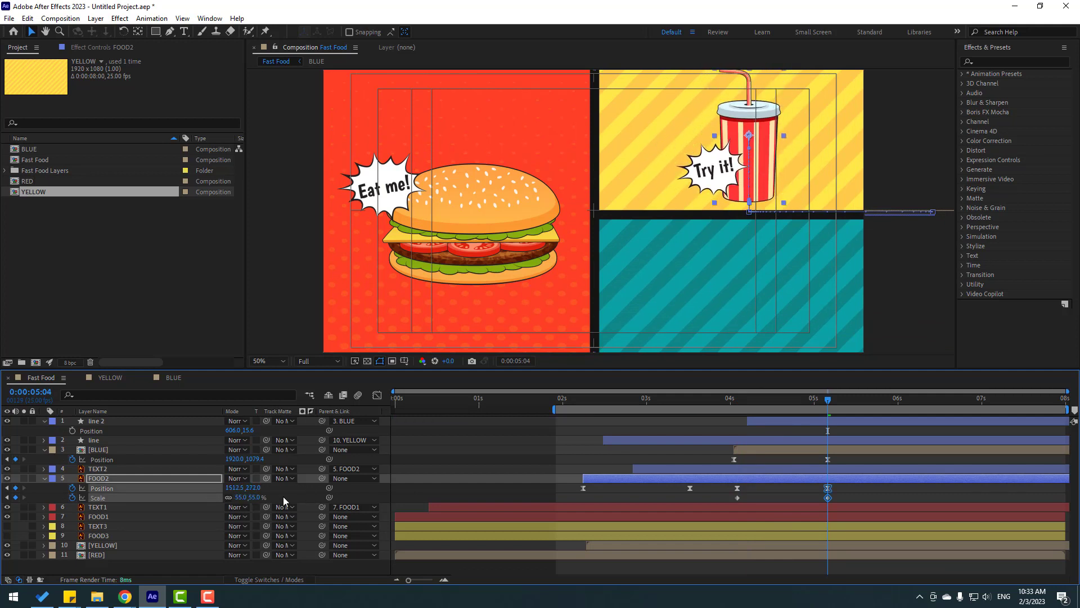
drag(241, 500, 254, 487)
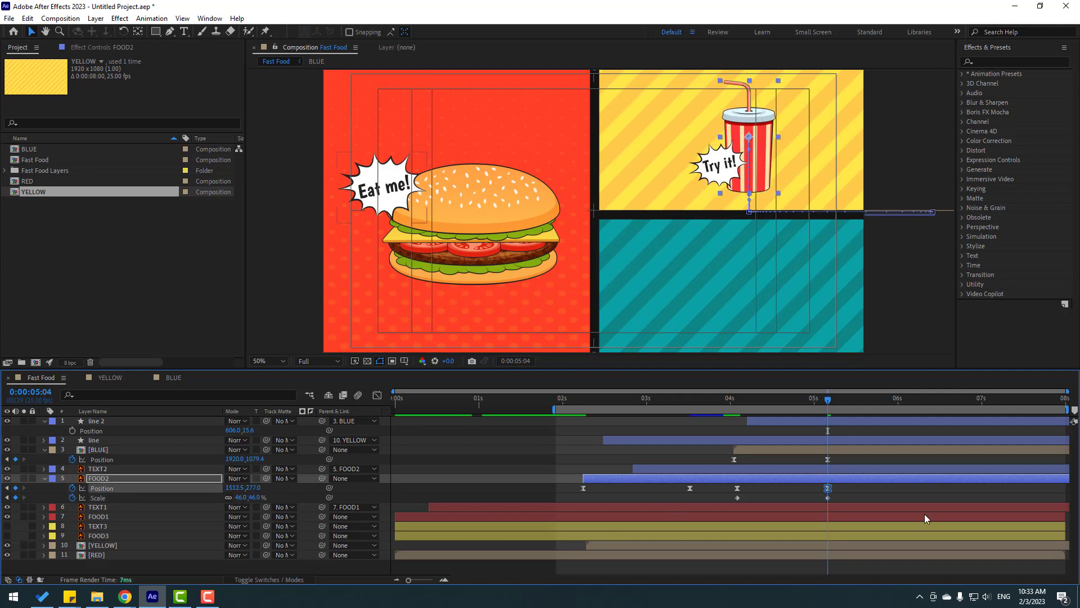
Apply Easy Ease to both Scale keyframes of FOOD2.
click(863, 496)
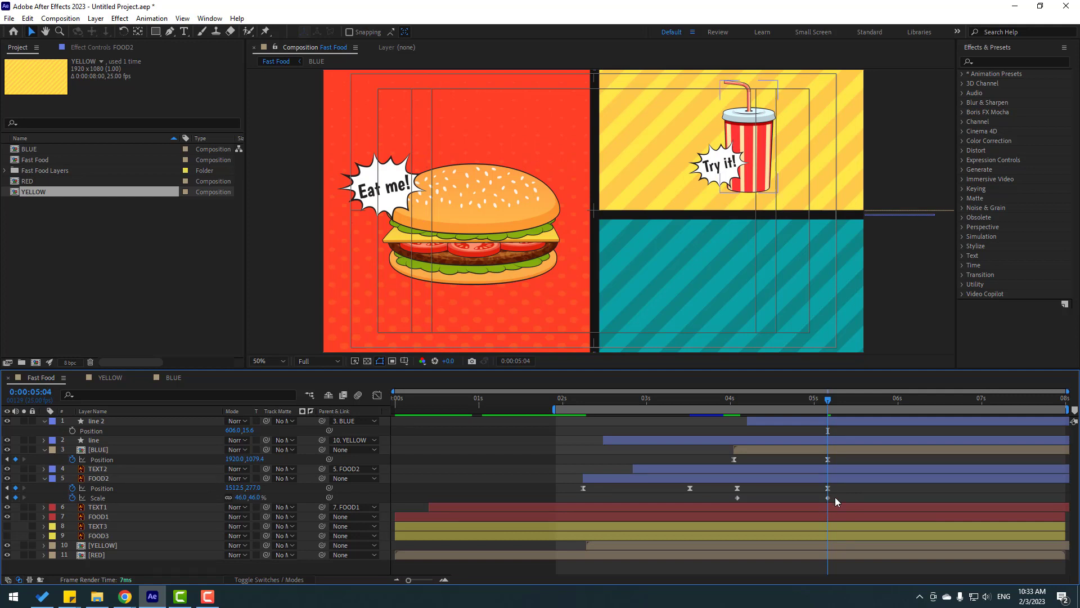
drag(835, 498, 730, 507)
right_click(737, 497)
mouse_move(744, 494)
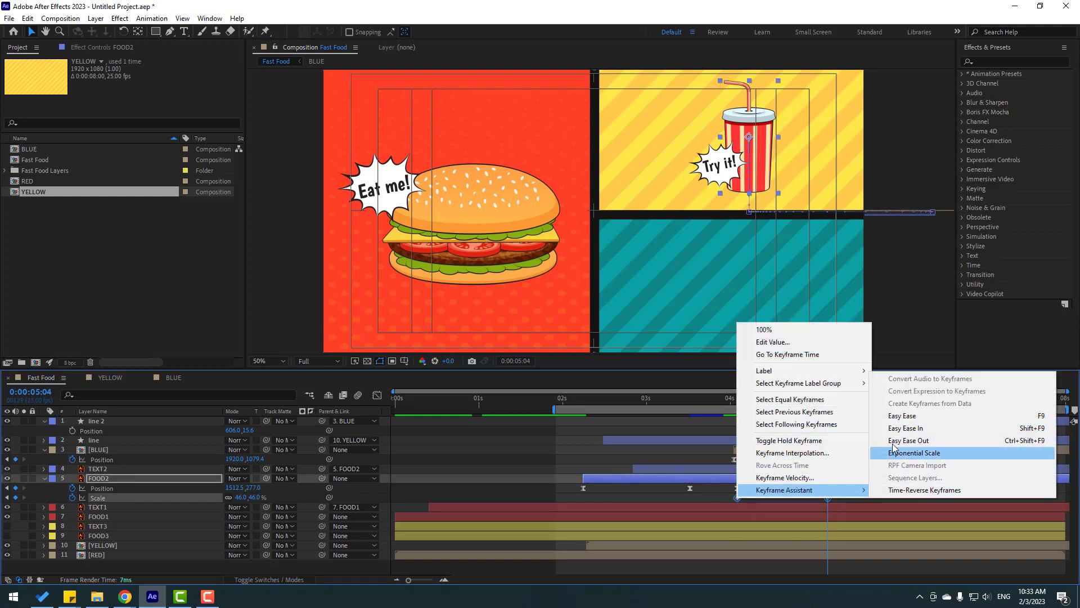
click(903, 416)
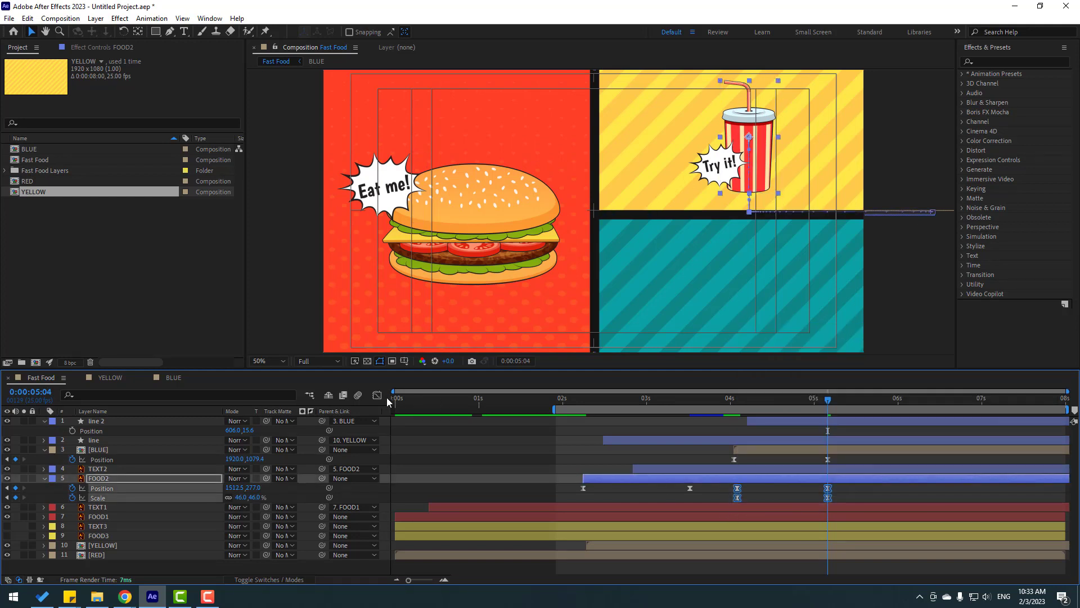
Lengthen the outgoing influence of FOOD2's keyframes at 0:00:04:02 in the speed graph for a softer start, and preview the move.
key(shift+F3)
key(equal)
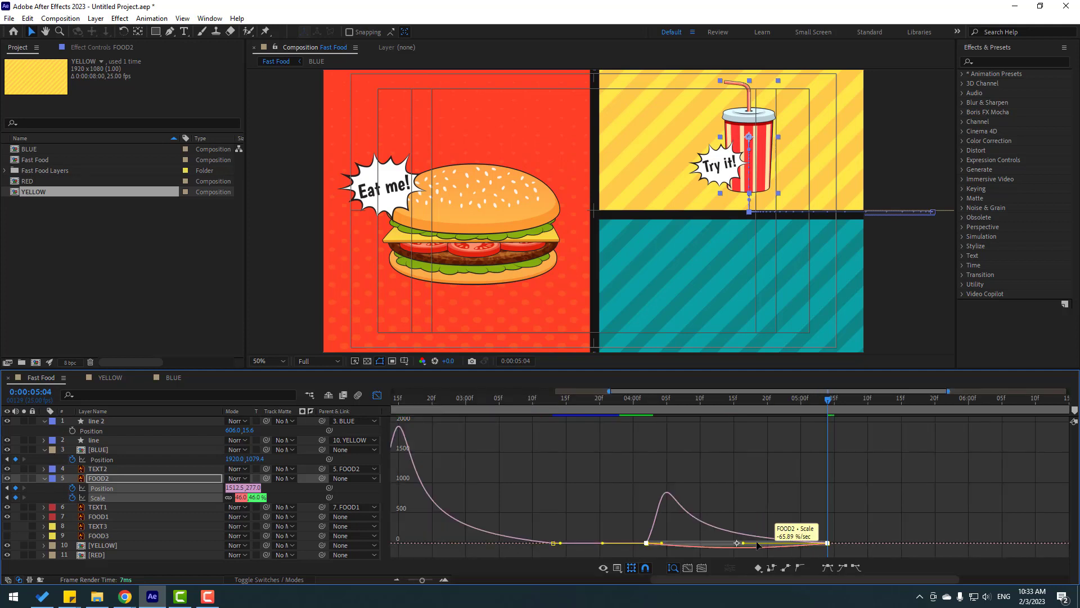
drag(661, 543, 693, 545)
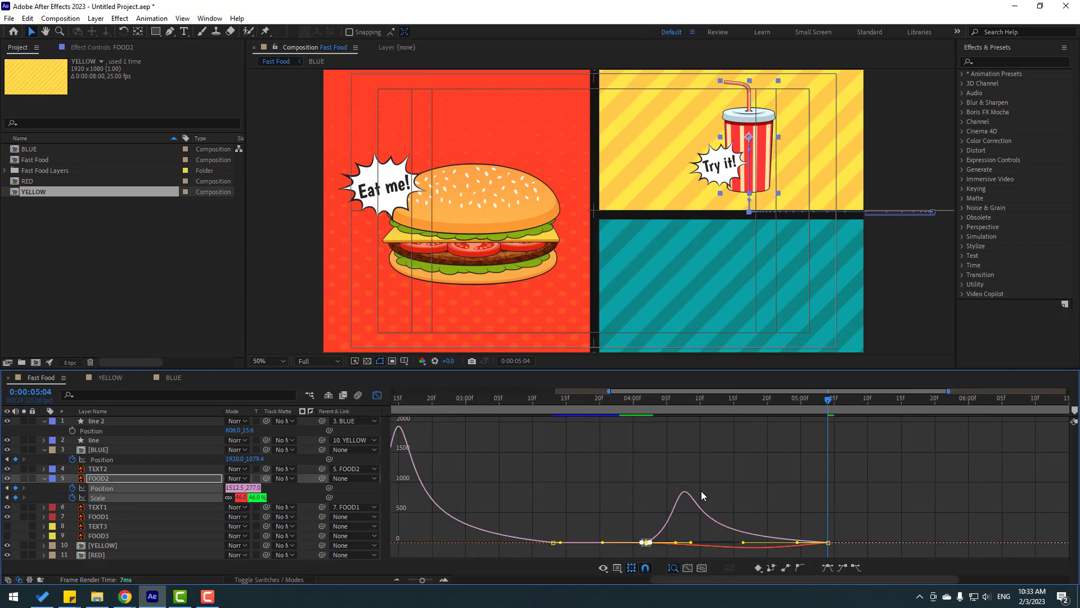
drag(563, 408, 539, 405)
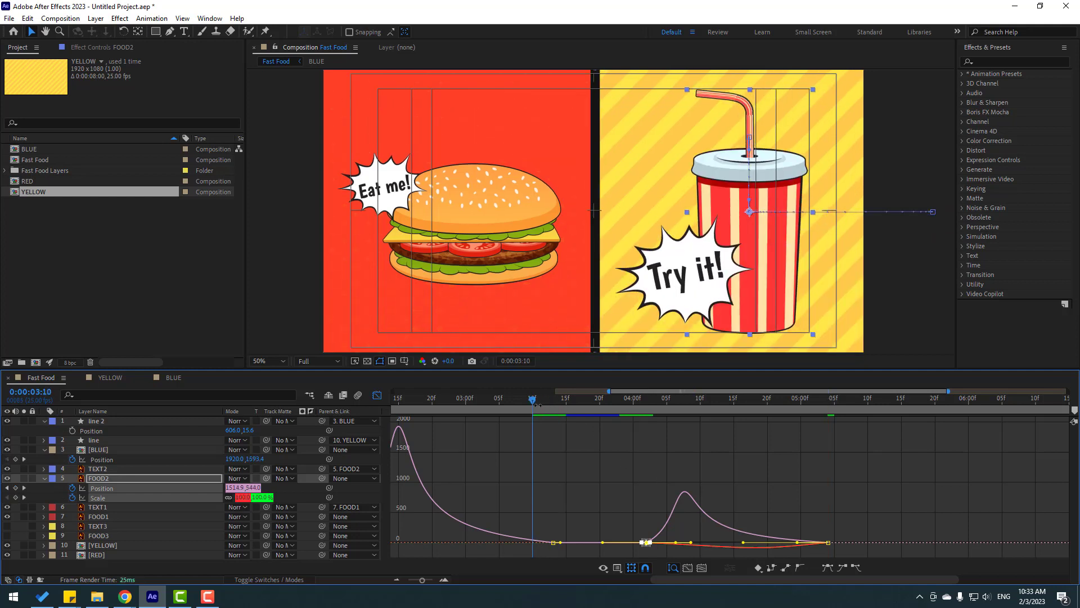
key(space)
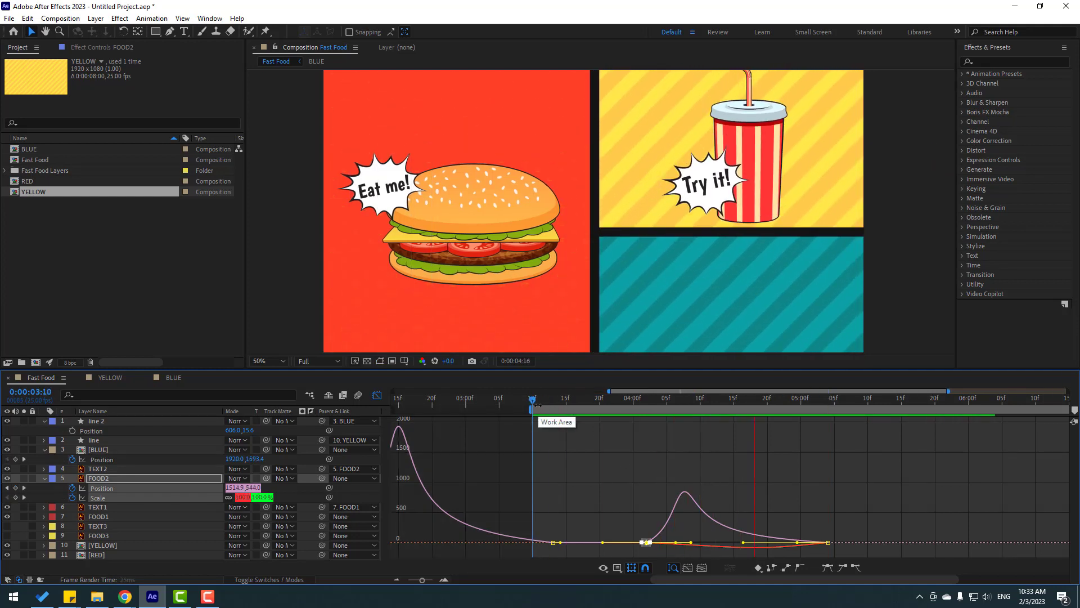
key(space)
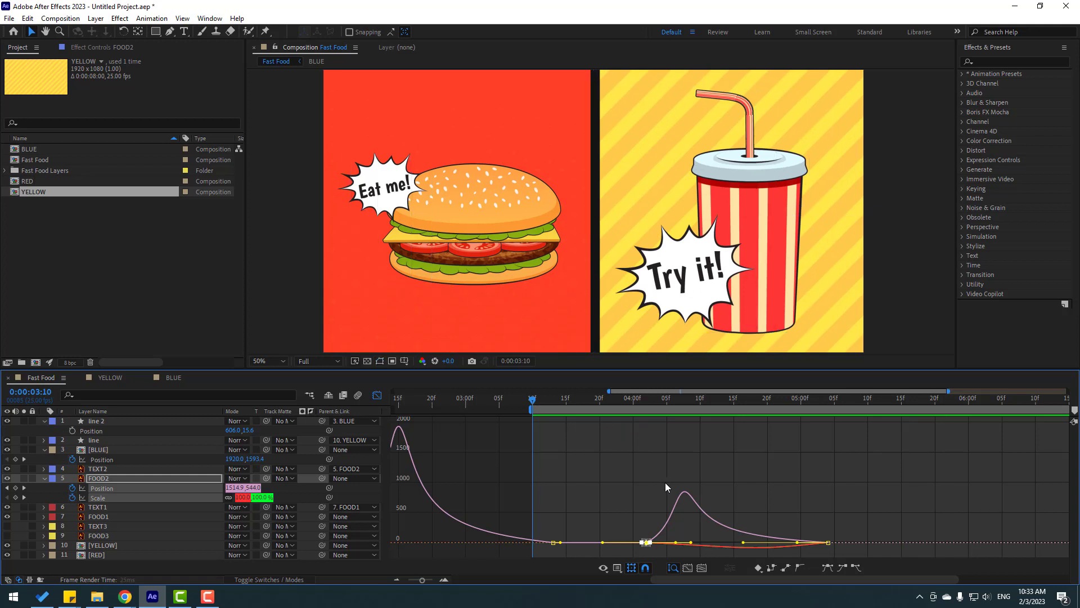
Extend the incoming influence of FOOD2's last Scale keyframe so the shrink peaks earlier, and preview the animation.
click(721, 545)
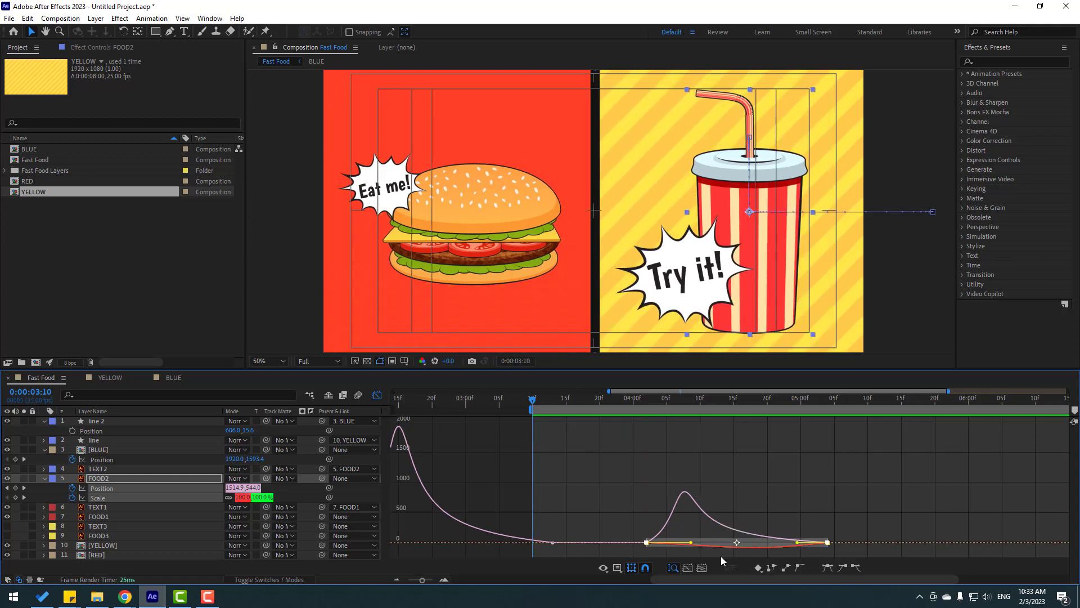
drag(798, 545, 746, 544)
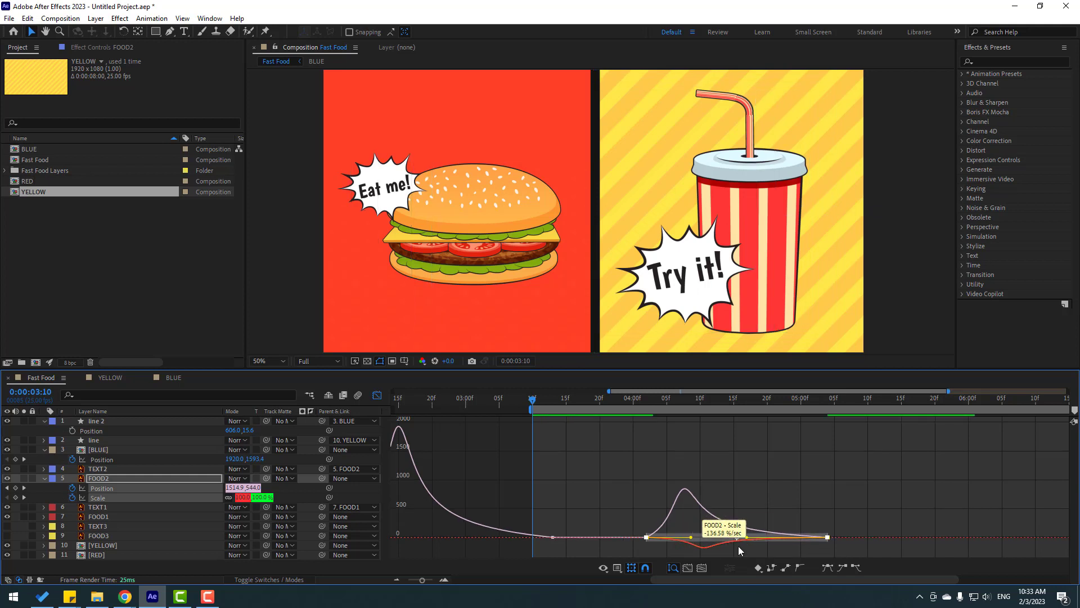
click(559, 398)
key(space)
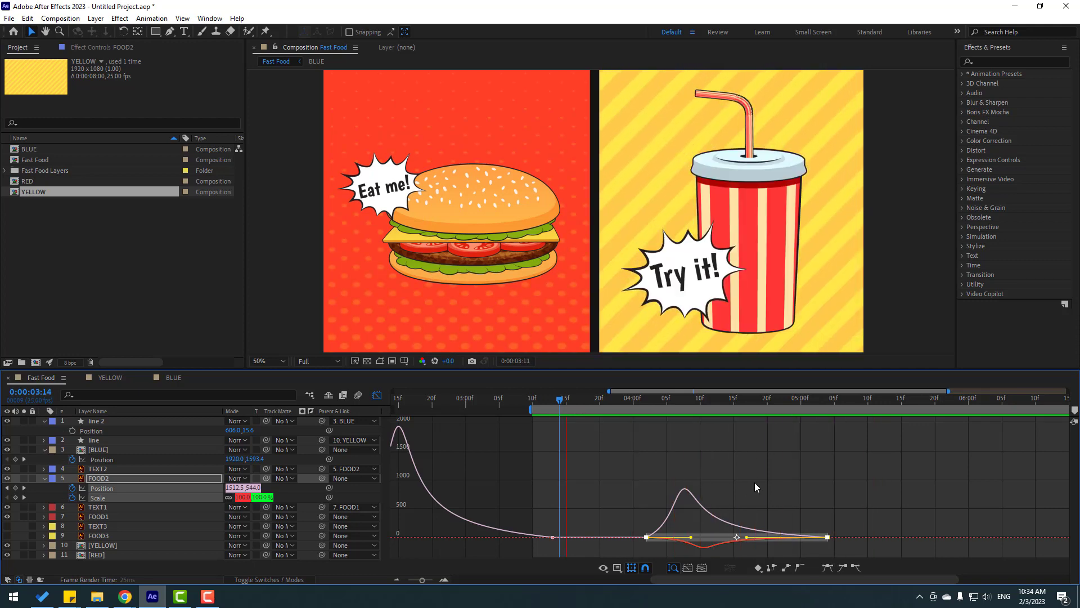
key(space)
key(space)
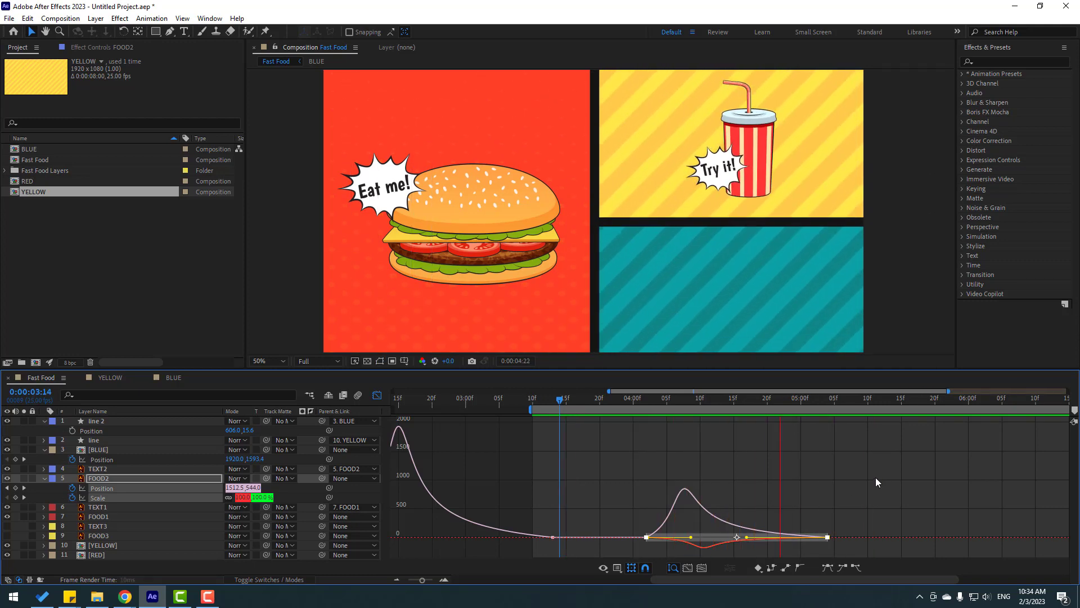
key(space)
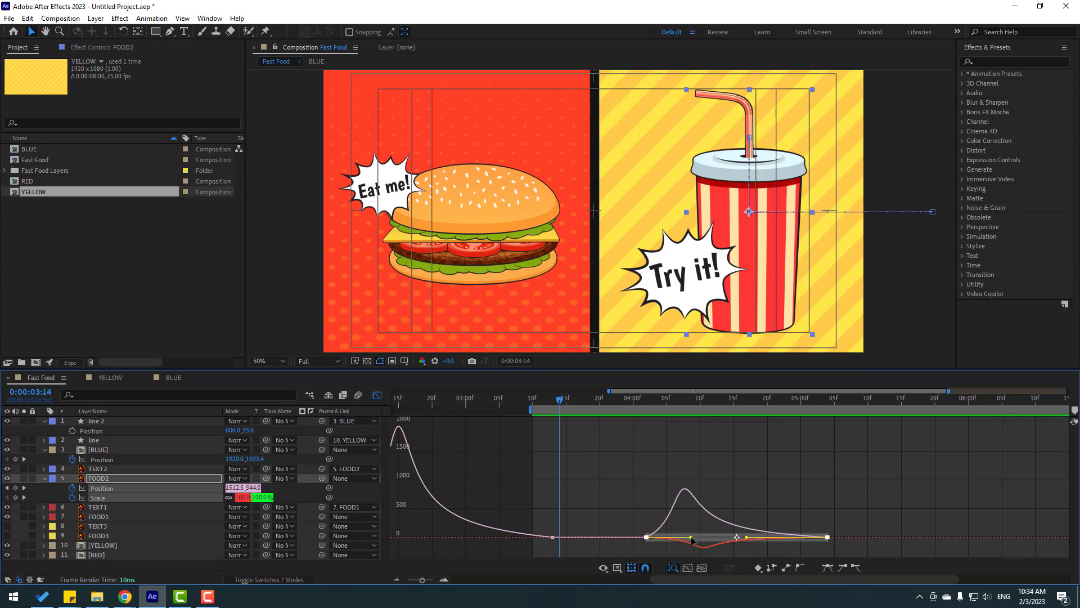
Refine the influence handles of FOOD2's Scale keyframes in the speed graph, preview the move, and return to the layer-bar view.
drag(691, 537, 767, 528)
key(space)
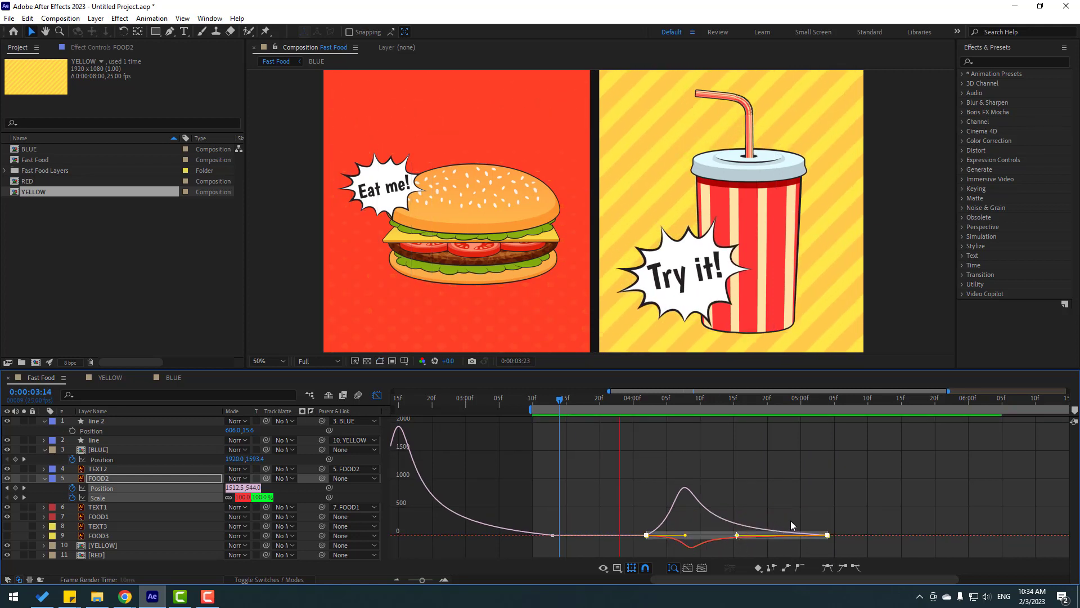
key(shift+F3)
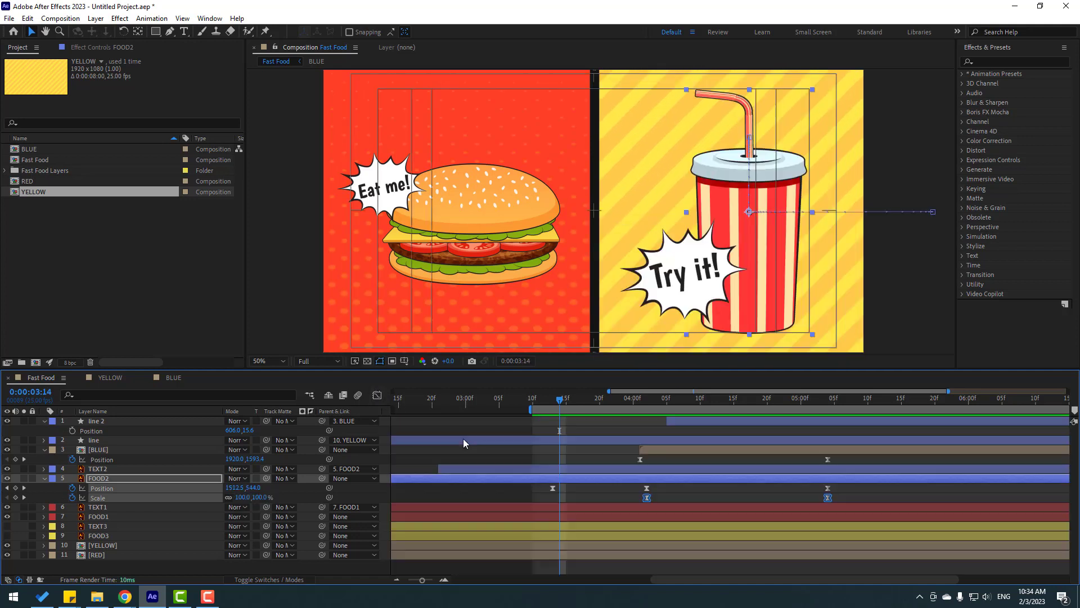
Make the FOOD3 layer visible at 0:00:05:13 and move it directly above the BLUE layer in the stack.
drag(676, 400, 888, 400)
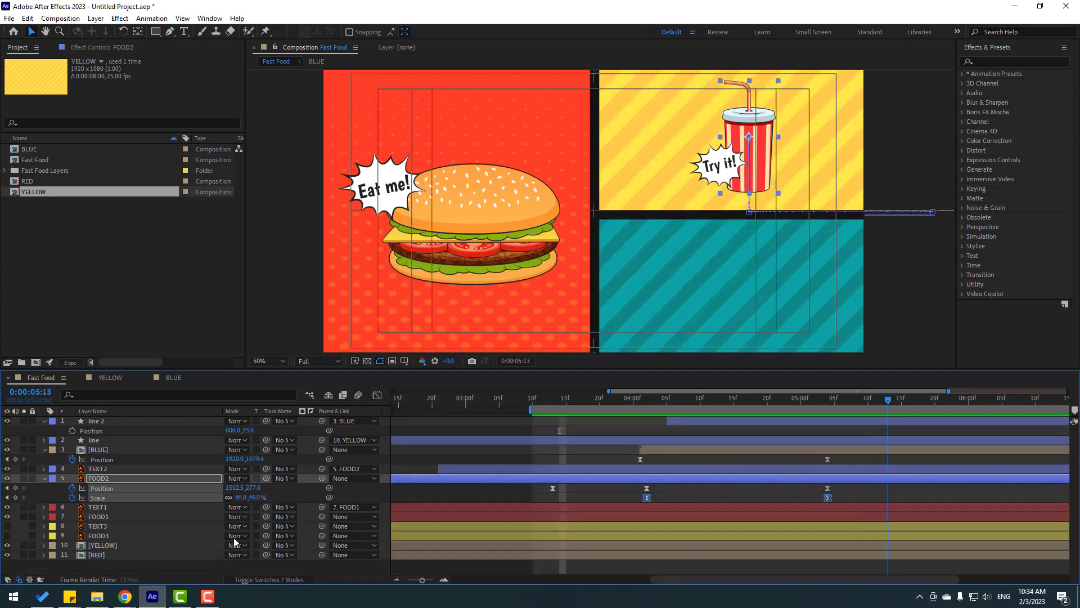
click(96, 565)
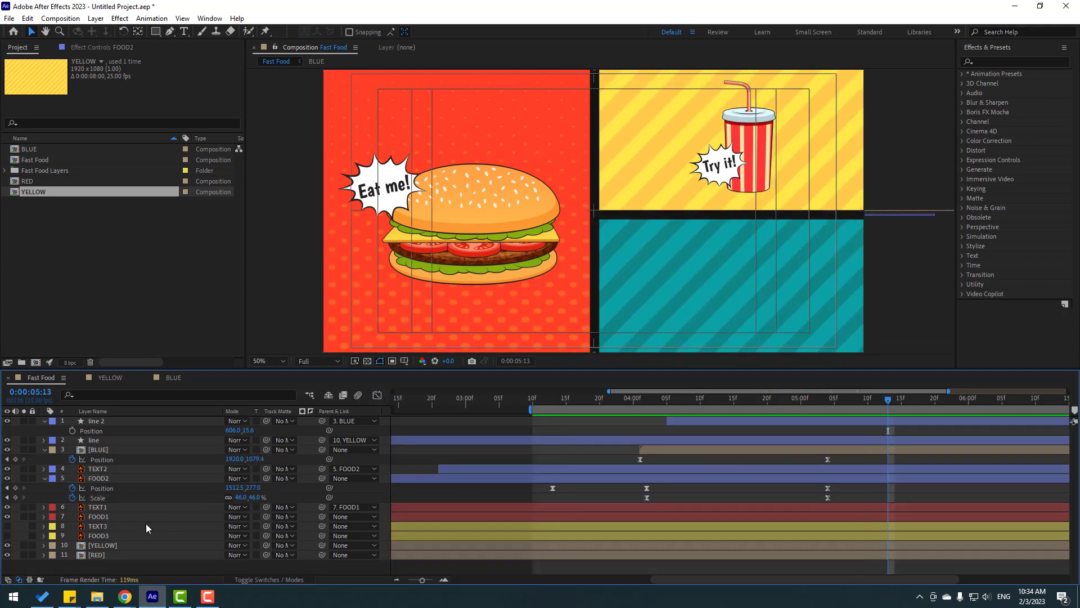
click(93, 535)
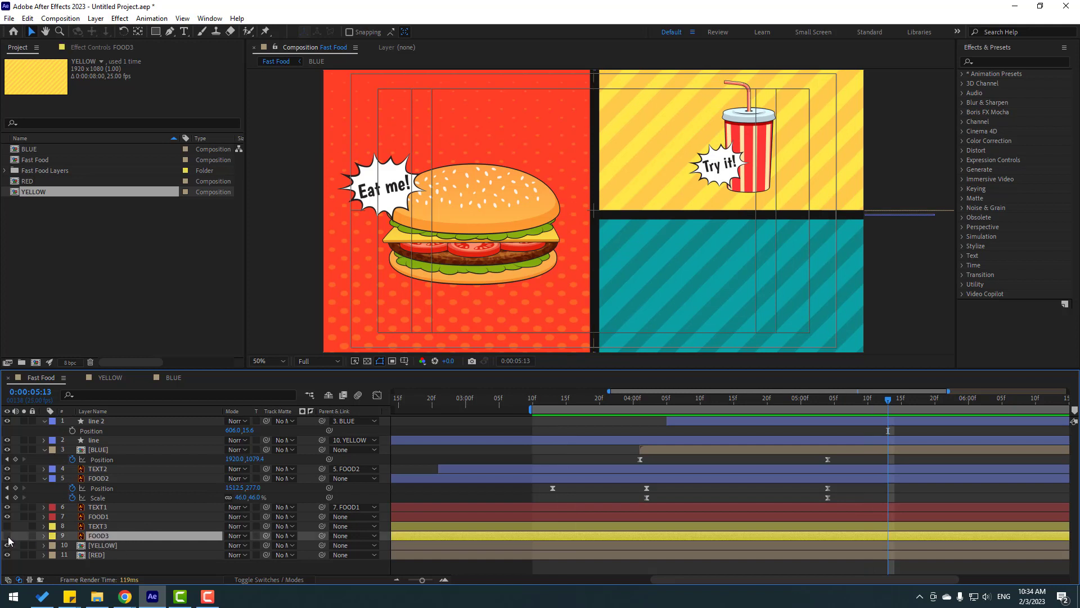
click(7, 537)
drag(93, 535, 132, 444)
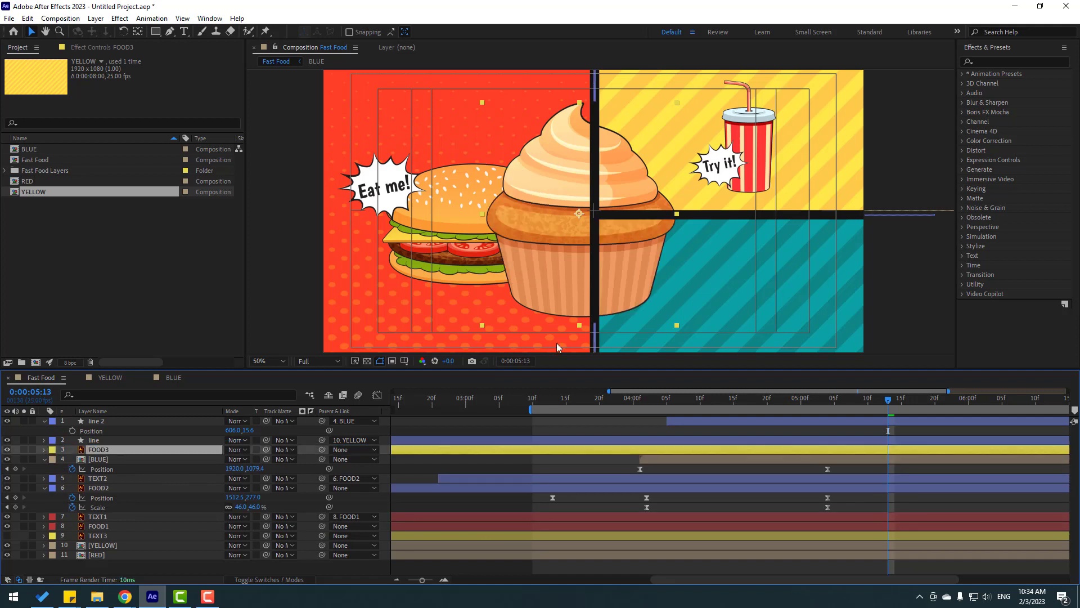
Scale the FOOD3 cupcake to 55% and place it in the middle of the blue-striped panel.
drag(557, 253, 714, 288)
key(s)
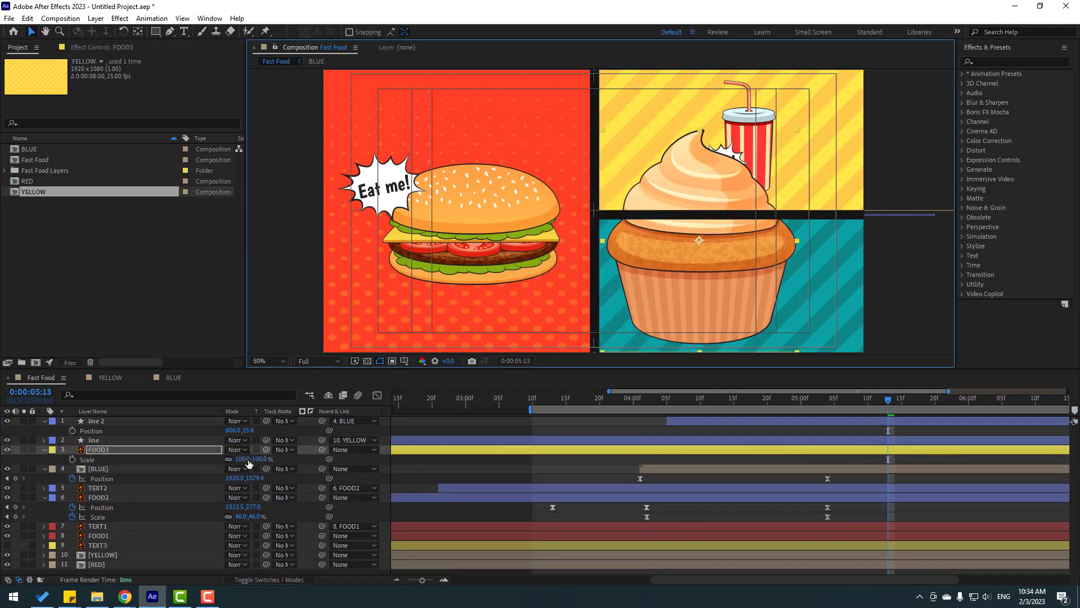
drag(250, 463, 224, 463)
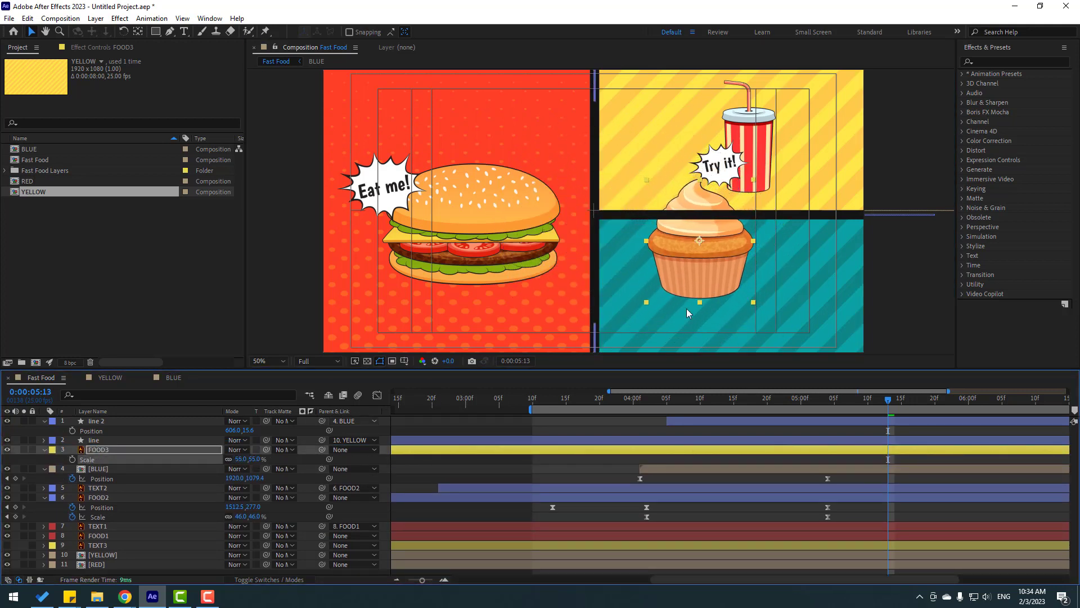
drag(722, 269, 756, 315)
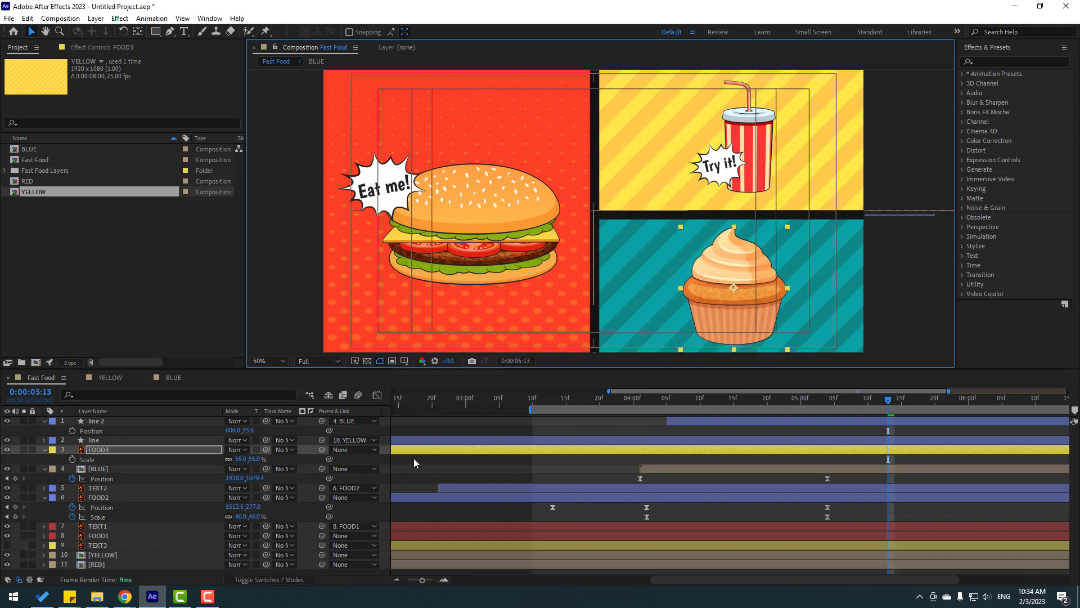
Shift the FOOD3 layer in time so that it starts at 0:00:05:06.
click(606, 449)
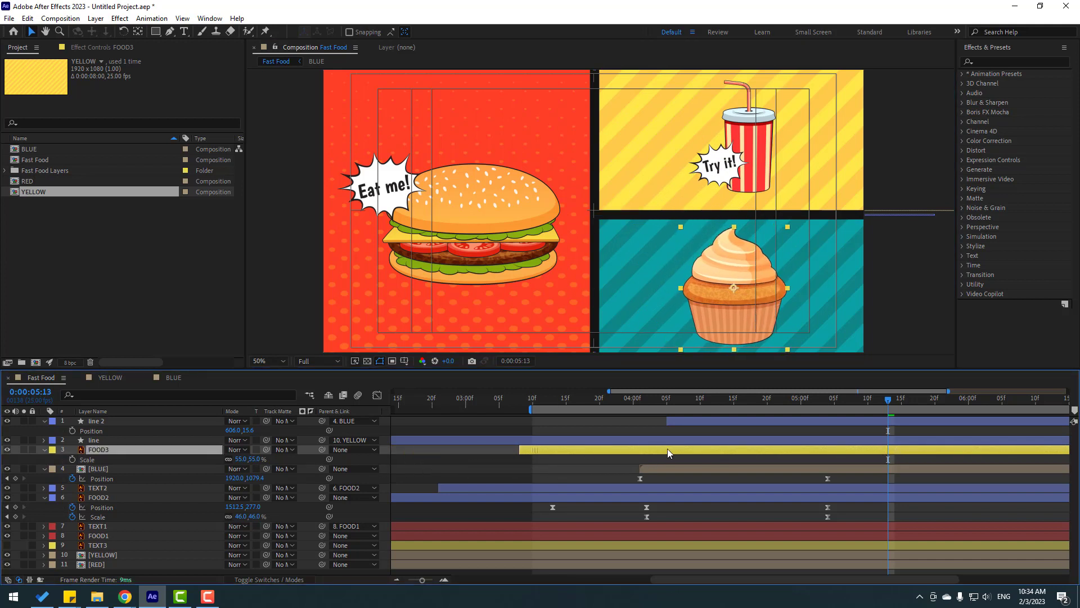
drag(667, 449, 715, 448)
drag(660, 399, 843, 396)
drag(781, 449, 855, 449)
Keyframe FOOD3's Position at 1458.6, 1287.6 at 0:00:05:06, below the frame, and at 1458.6, 825.6 at 0:00:05:24.
key(p)
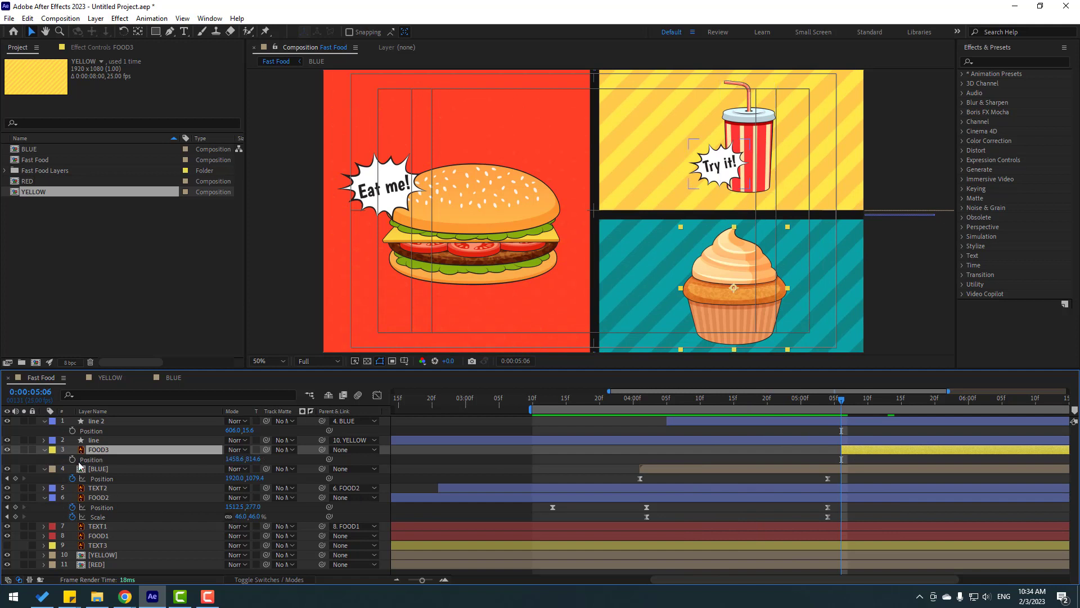
click(72, 459)
drag(253, 459, 522, 458)
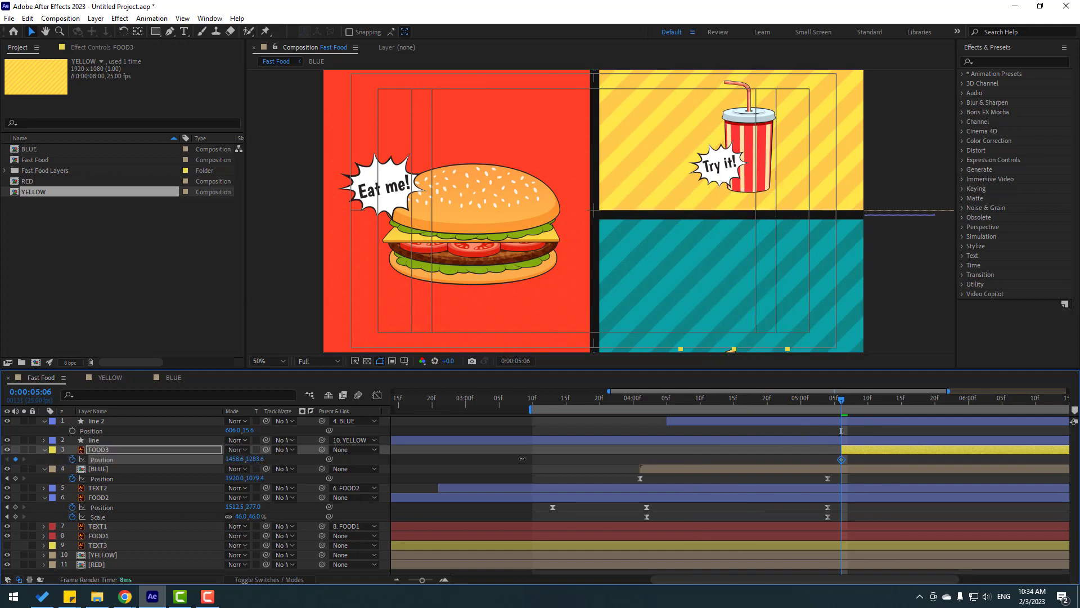
key(space)
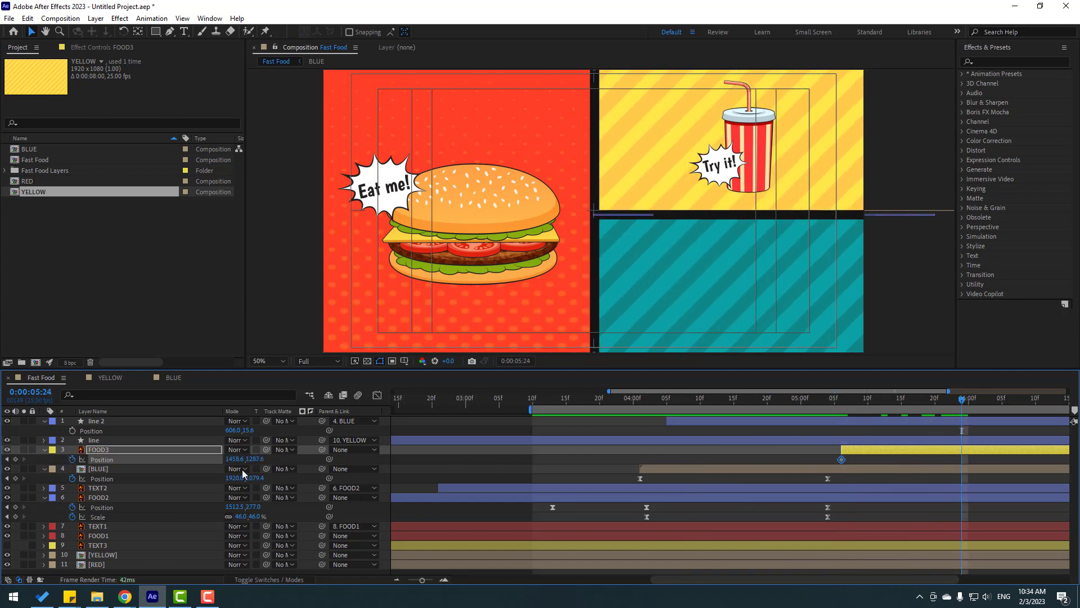
drag(254, 459, 18, 459)
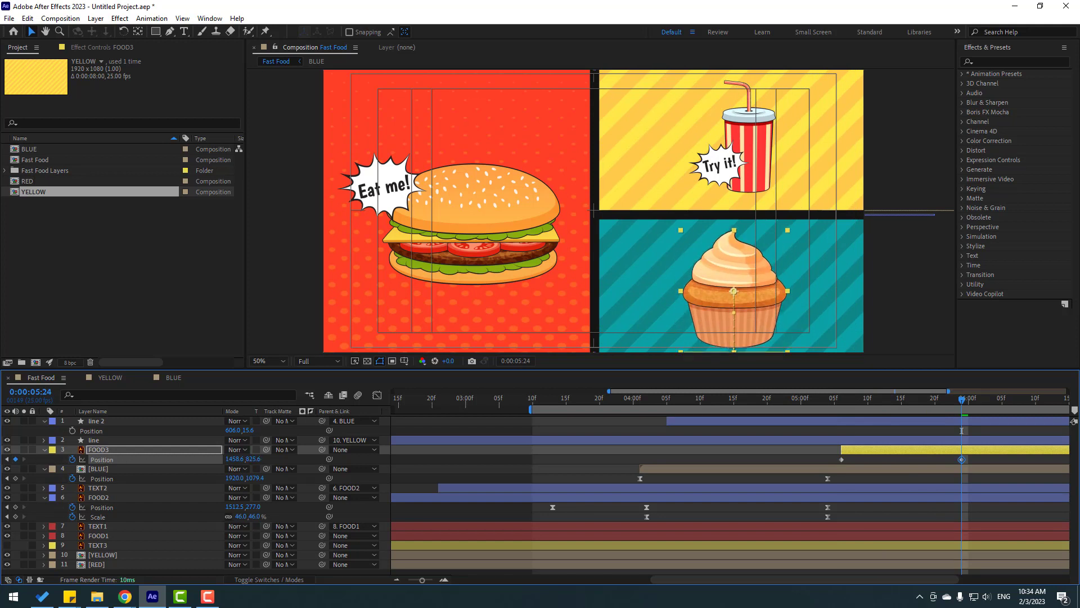
Apply Easy Ease to both FOOD3 Position keyframes and reshape their speed graph to peak early with a long slow finish.
right_click(841, 459)
mouse_move(900, 449)
click(730, 483)
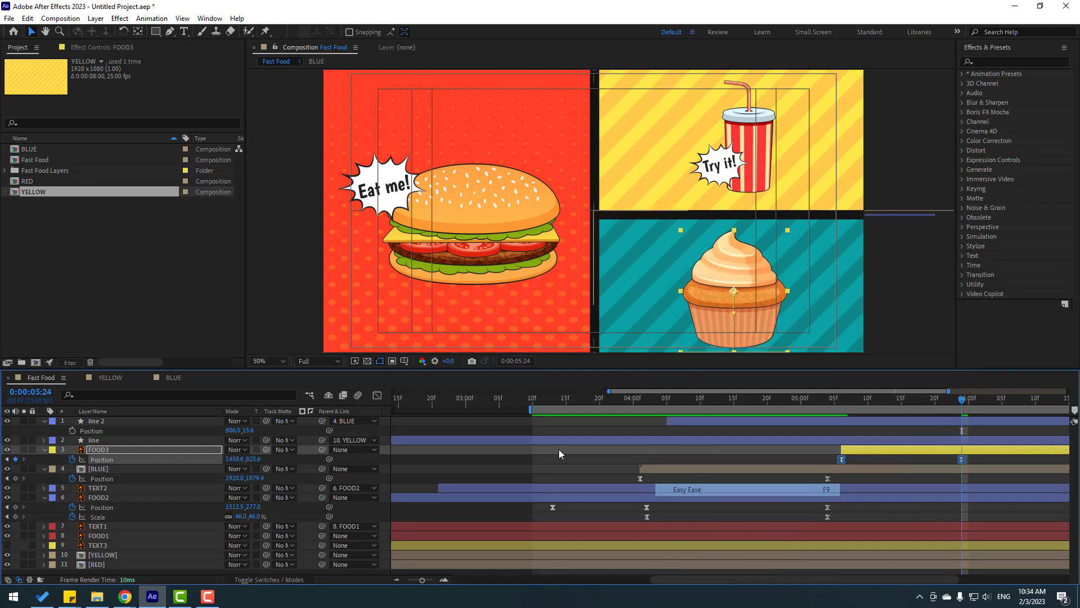
click(377, 396)
drag(914, 474, 707, 522)
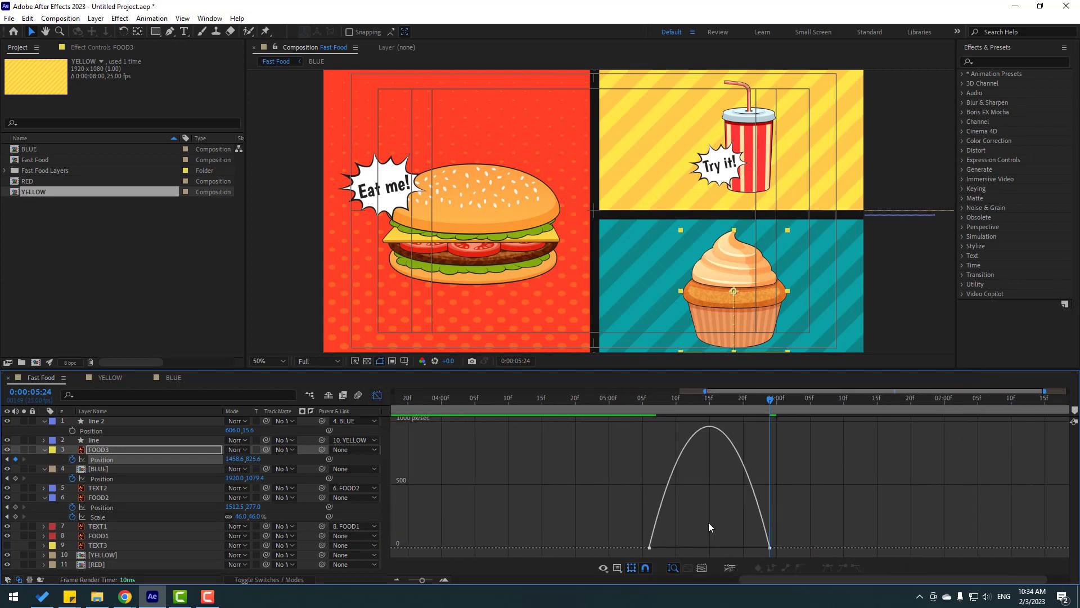
drag(789, 559, 676, 552)
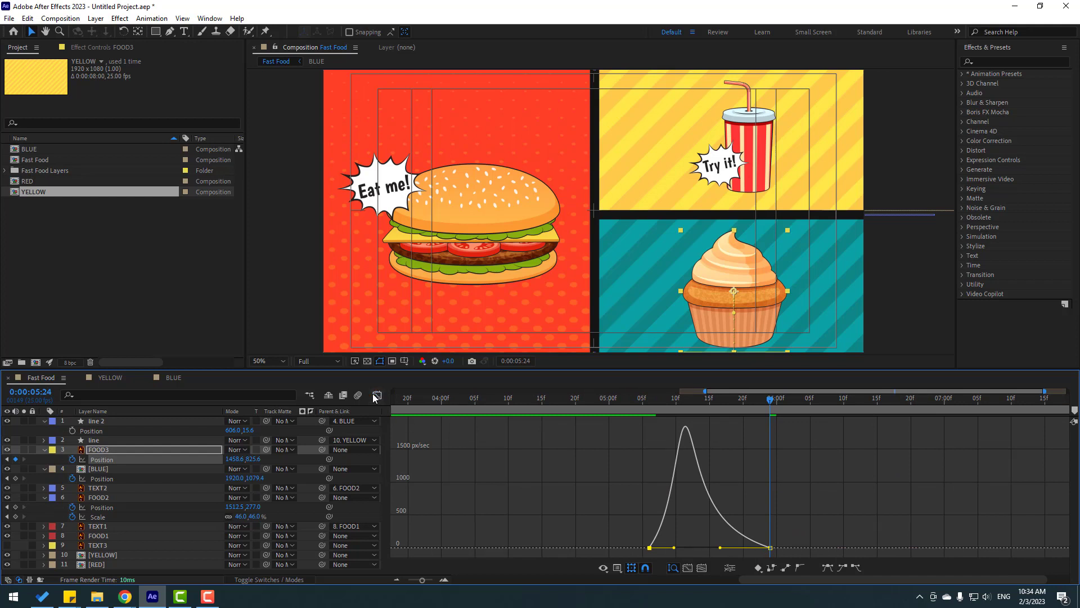
click(377, 396)
Move FOOD3's last Position keyframe to about 0:00:06:08 and preview the slower rise from a work area starting near 0:00:05:00.
drag(769, 460, 805, 460)
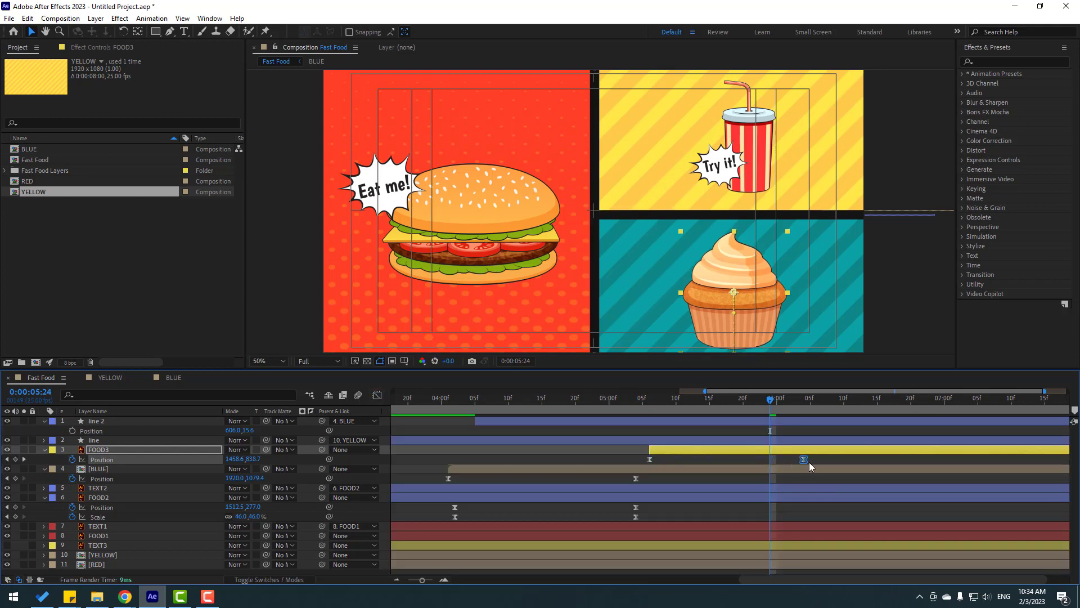
key(semicolon)
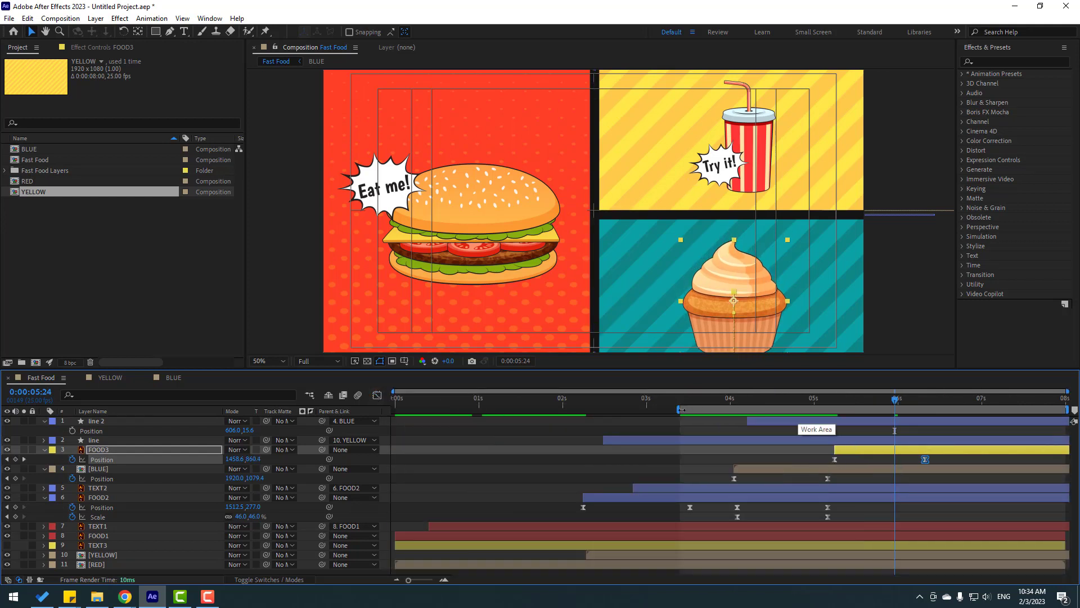
drag(677, 409, 809, 409)
key(space)
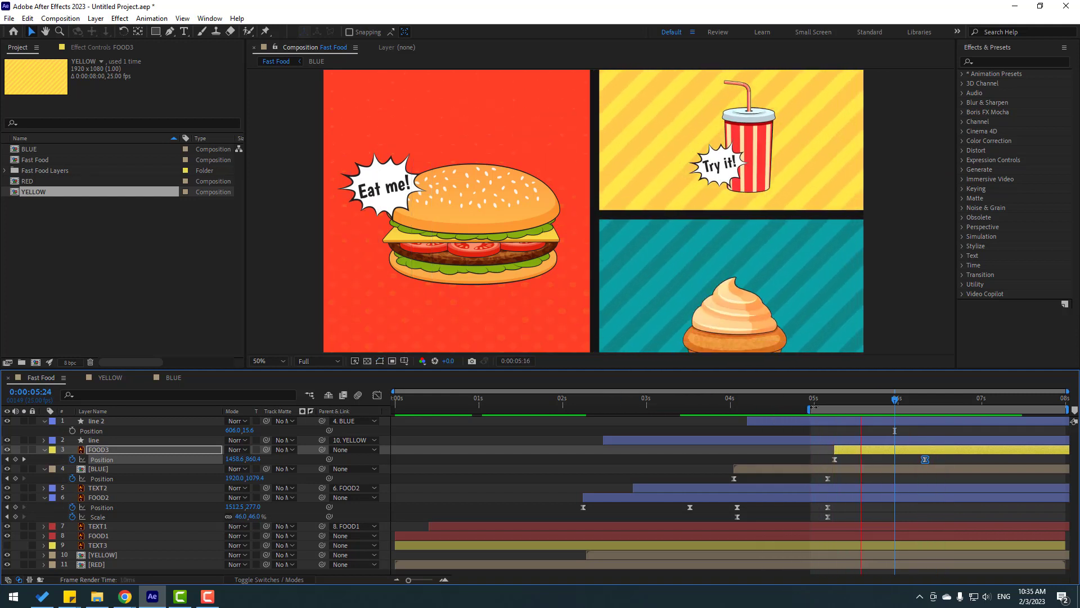
key(space)
Shift the FOOD3 layer earlier to start at about 0:00:04:06, extend the work area back, and preview the cupcake rising with the panel.
drag(808, 410, 654, 423)
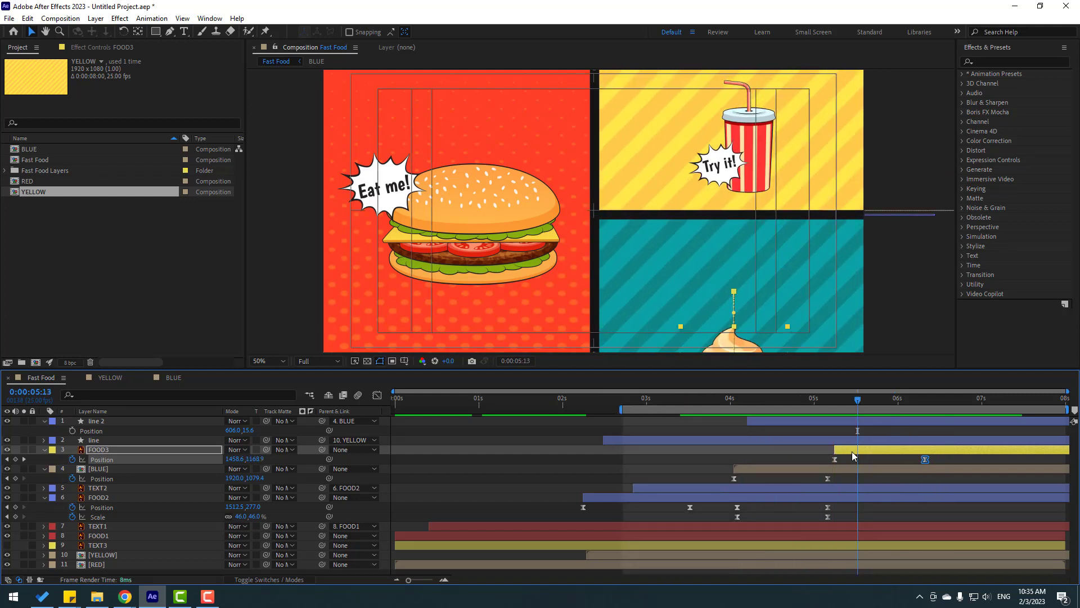
drag(864, 450, 792, 450)
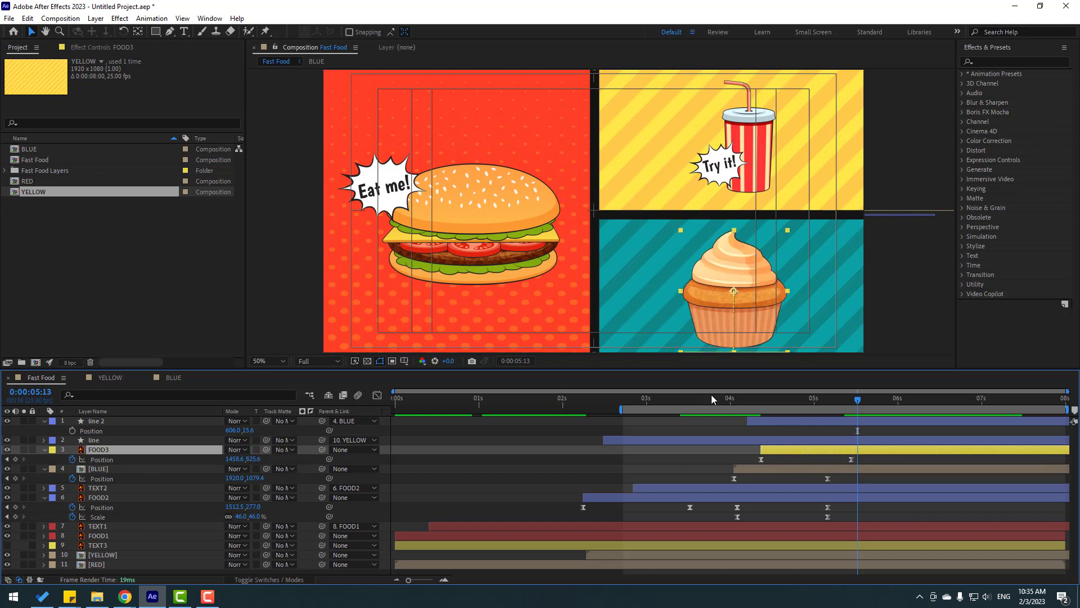
drag(712, 400, 781, 450)
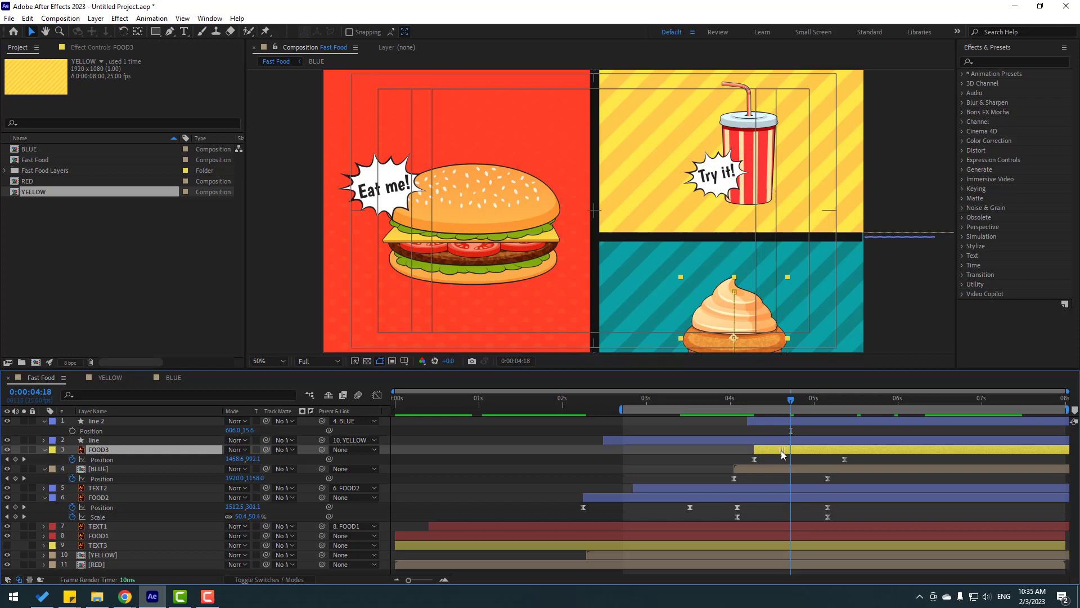
click(731, 401)
drag(743, 407, 792, 407)
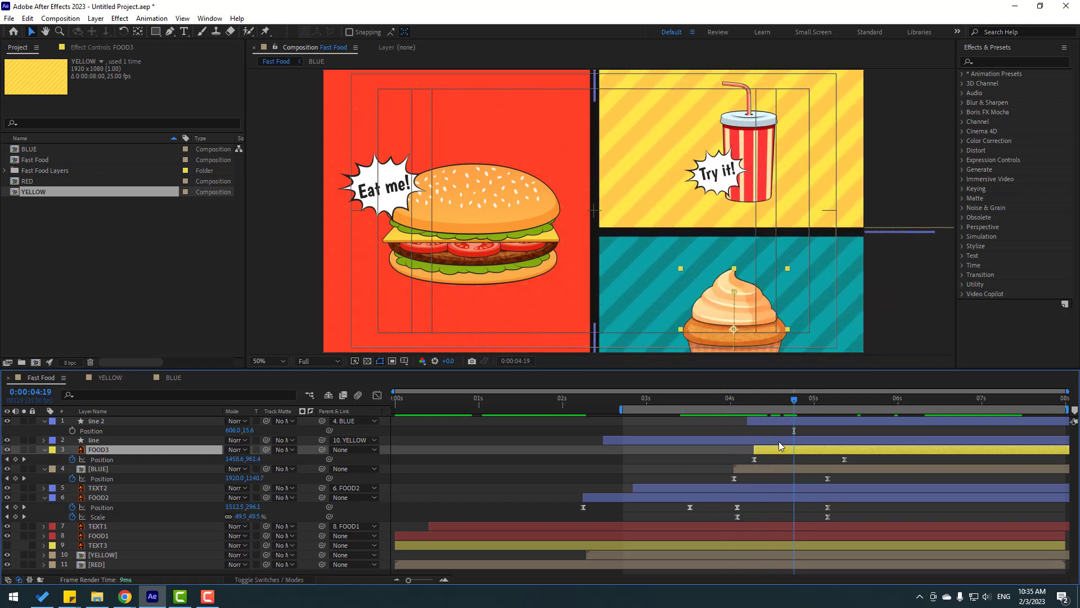
key(alt+Page_Up)
key(space)
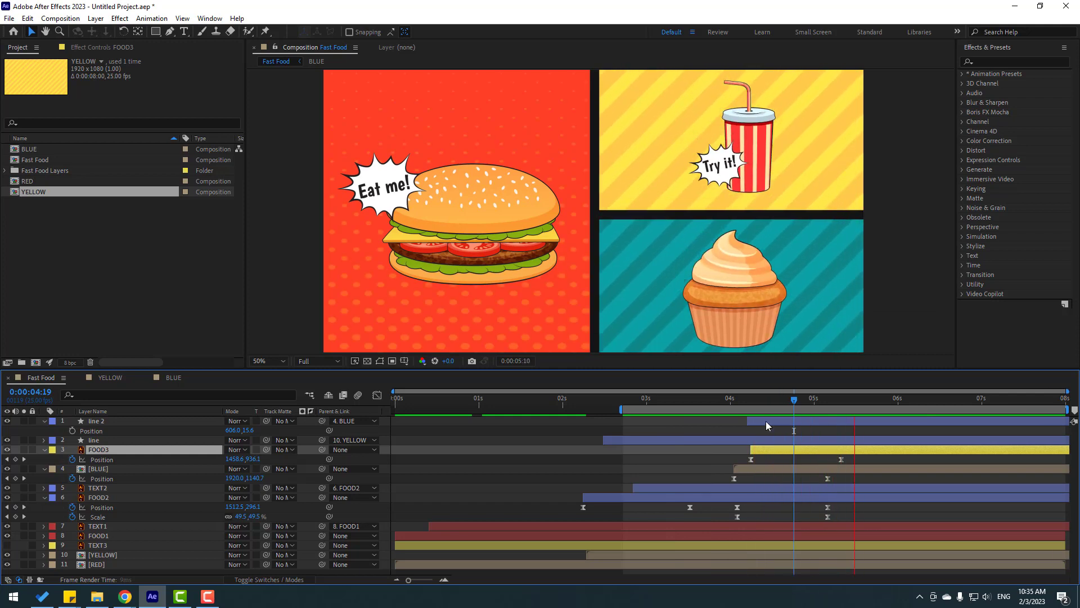
Make the TEXT3 bubble visible at 0:00:05:20 and move its layer directly above FOOD3.
drag(741, 397, 881, 403)
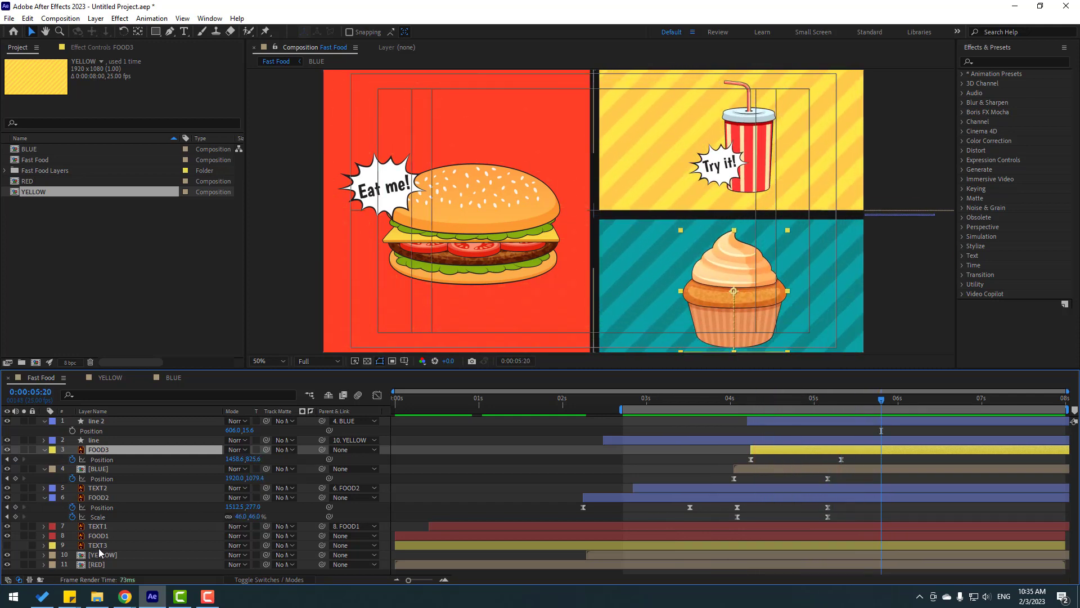
click(23, 547)
click(7, 545)
drag(116, 546, 140, 448)
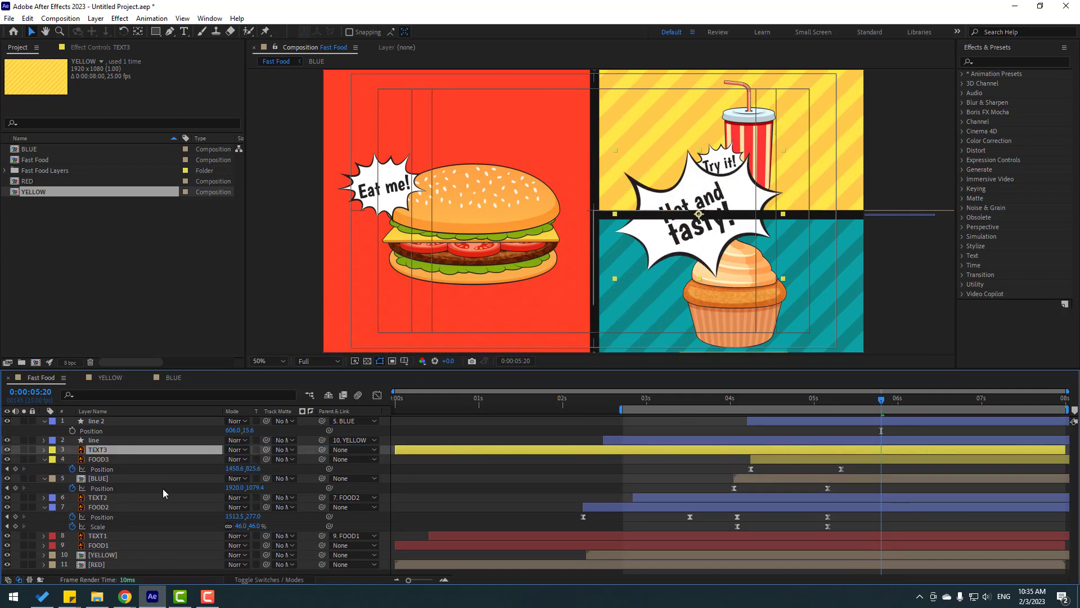
Scale TEXT3 to 54% and place the bubble beside the cupcake's left side in the blue panel.
key(s)
drag(242, 459, 217, 459)
drag(708, 232, 677, 309)
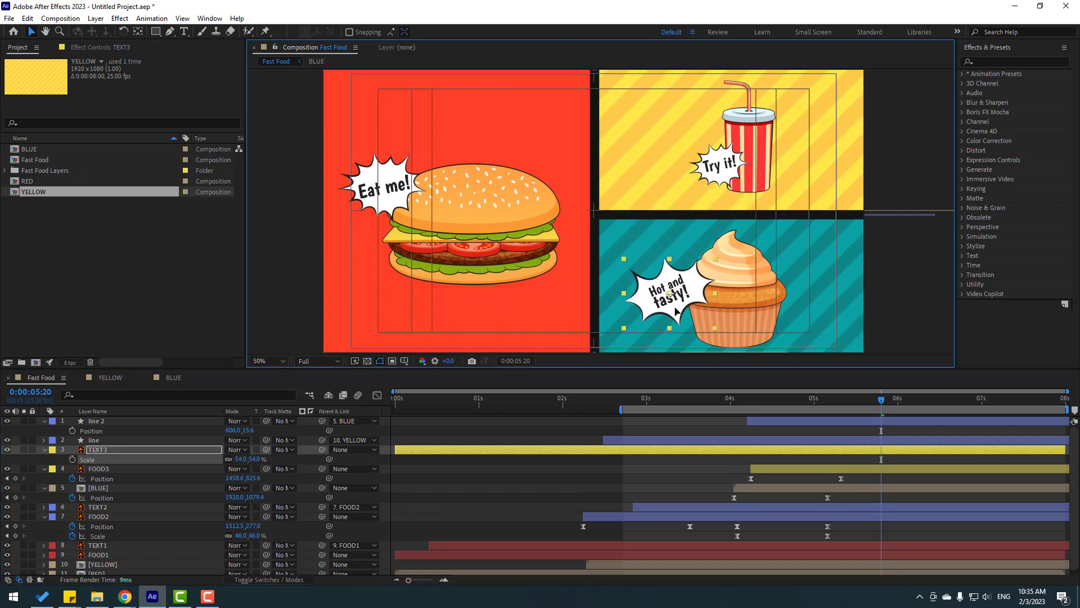
Copy TEXT2's Scale pop-in keyframes onto TEXT3 at 0:00:05:20 and trim TEXT3 to start at that time.
click(108, 507)
key(s)
drag(778, 521, 632, 528)
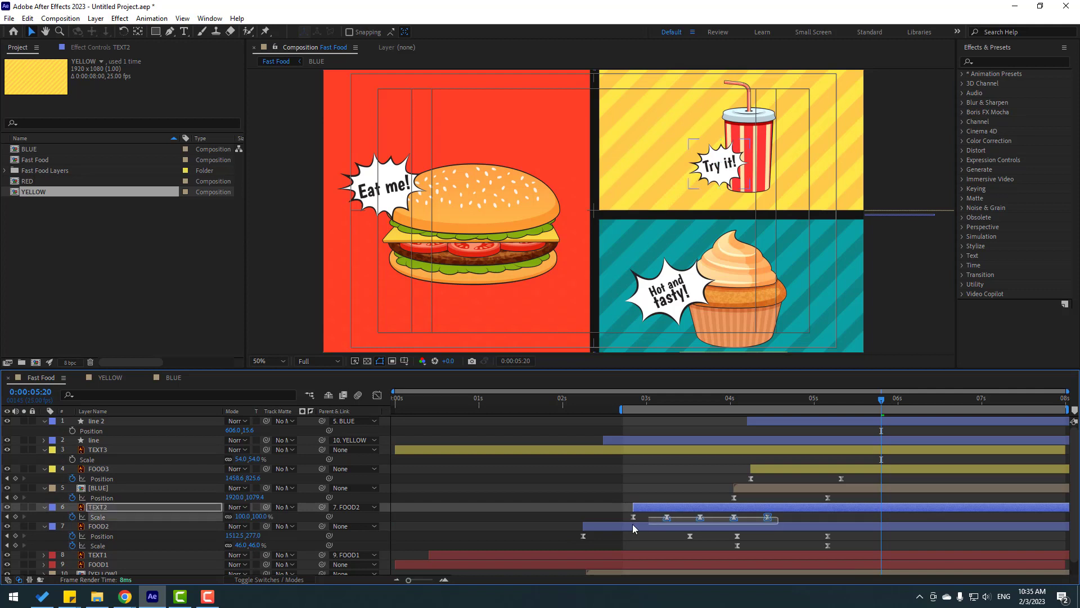
click(44, 507)
click(104, 451)
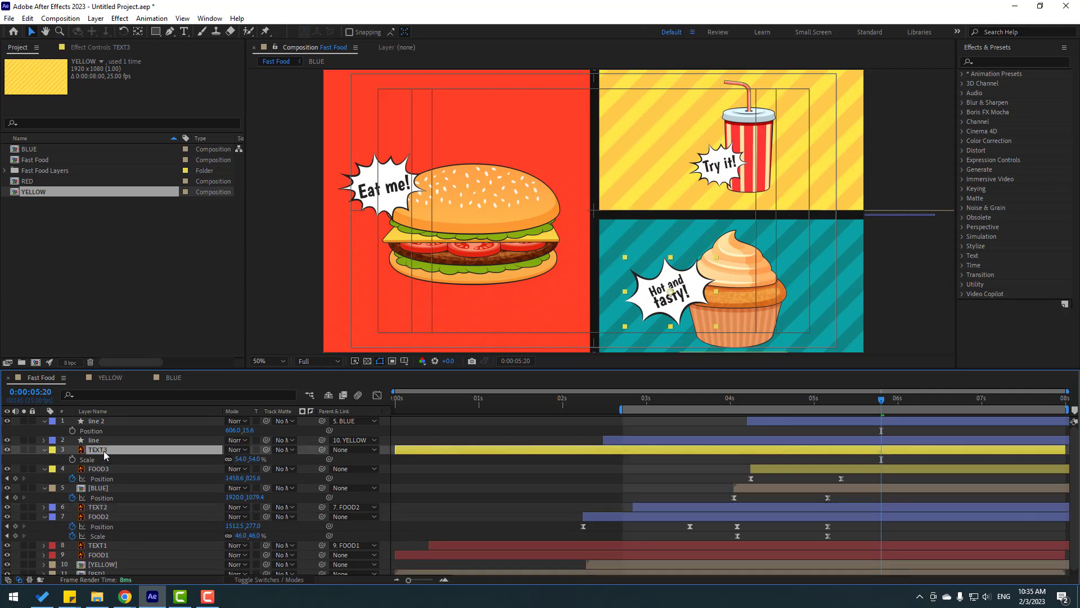
key(ctrl+v)
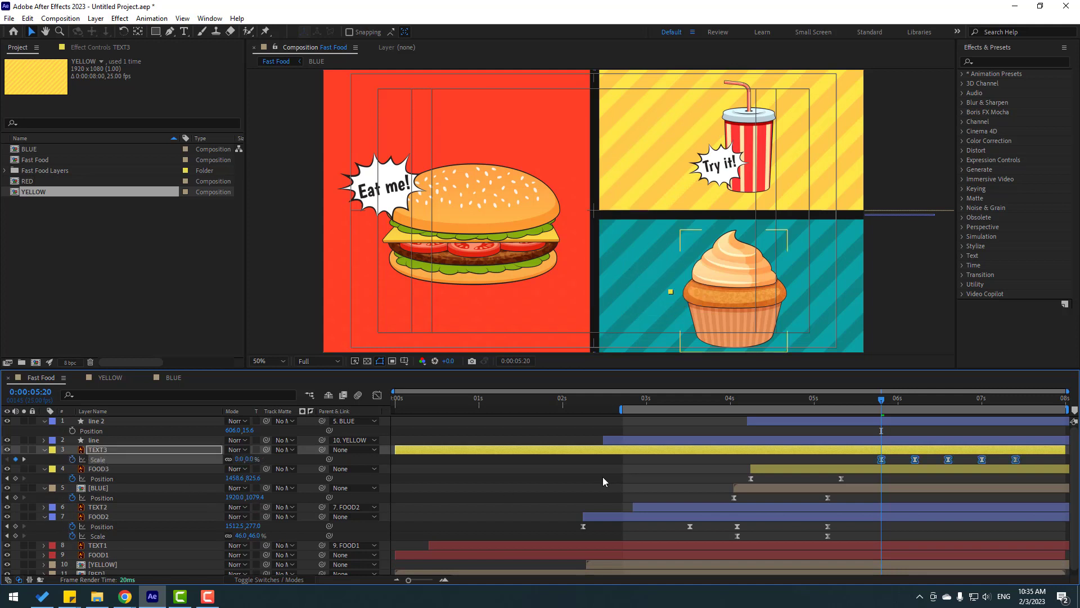
drag(397, 449, 875, 448)
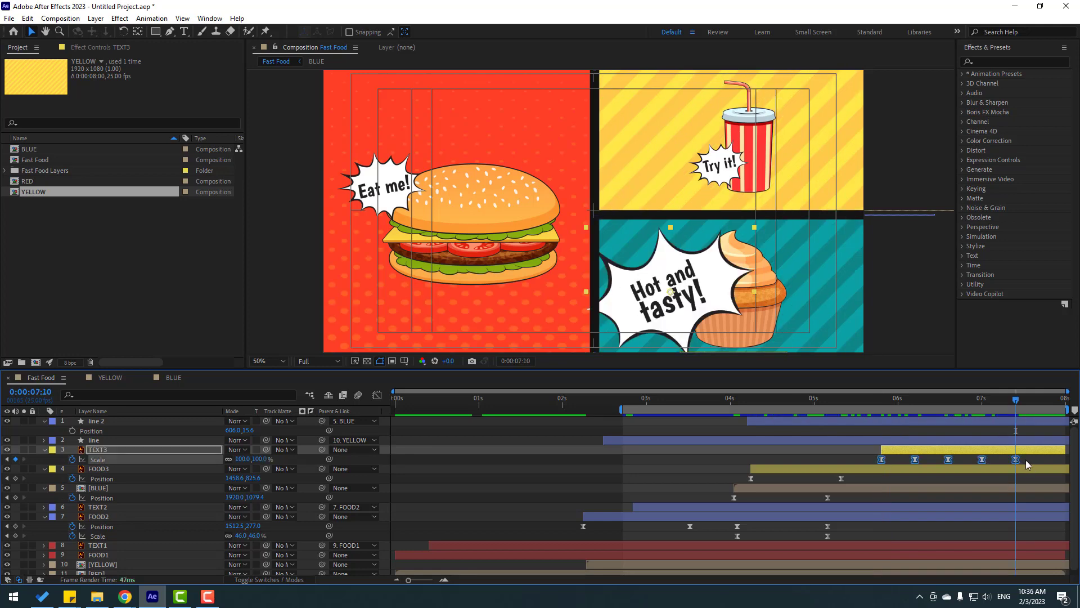
Deselect TEXT3 and add a null object layer to the Fast Food composition.
click(1027, 464)
click(96, 19)
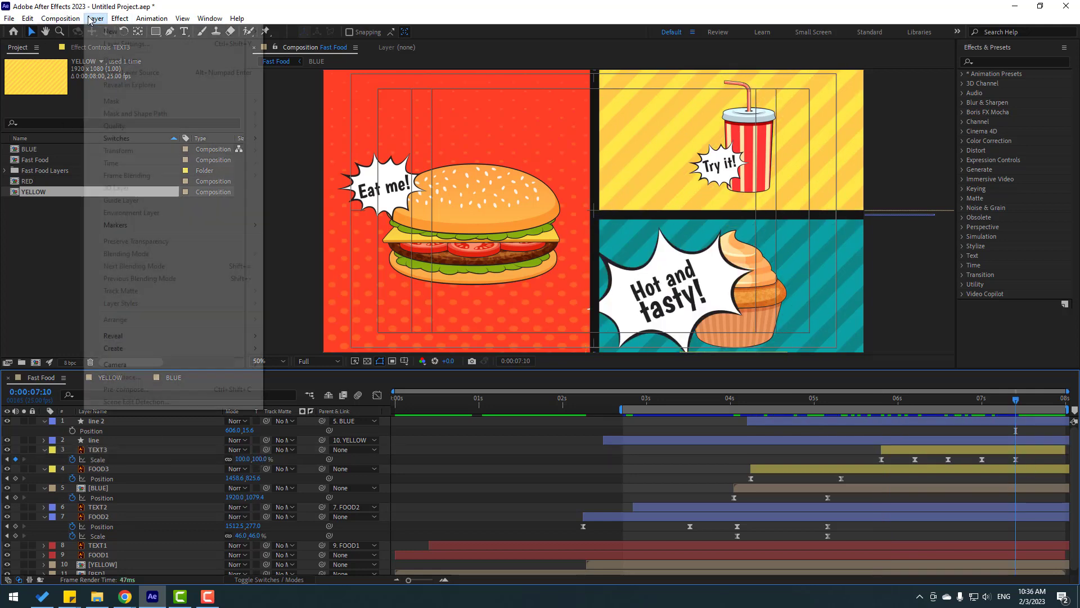
mouse_move(95, 31)
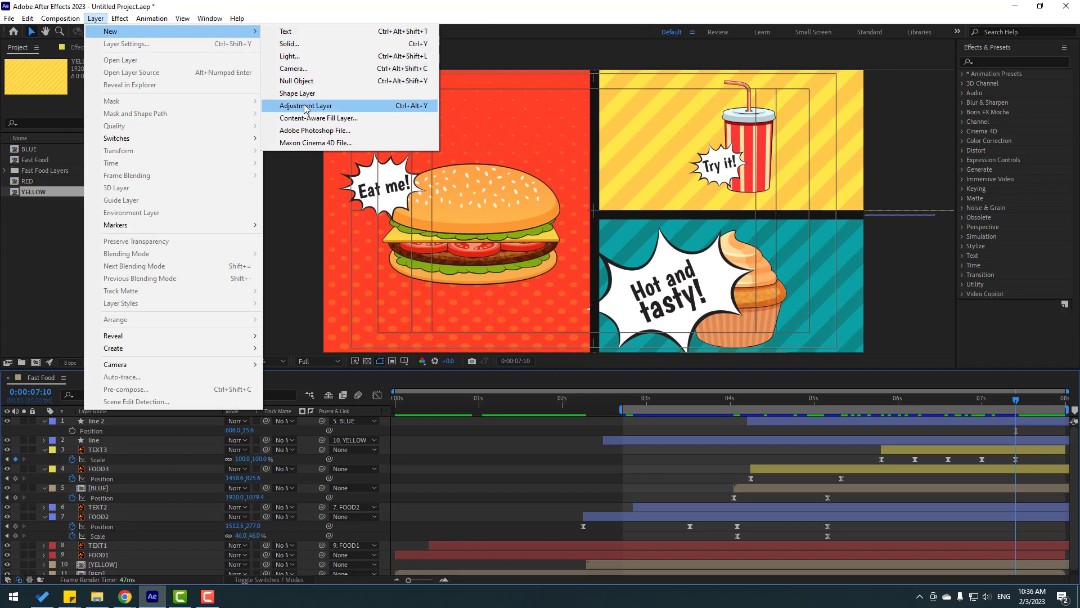
click(304, 82)
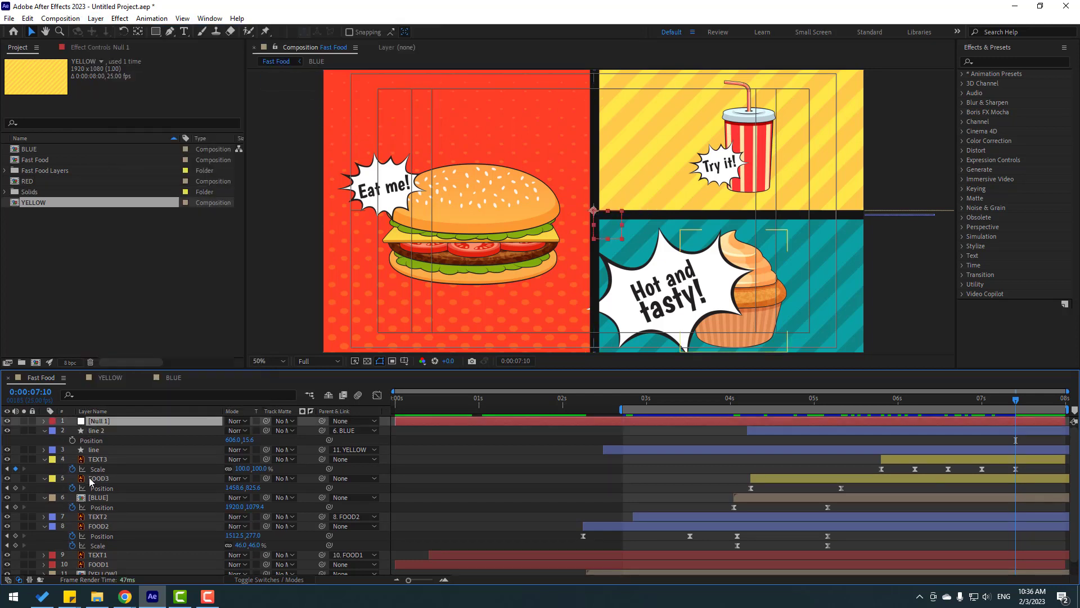
Parent TEXT3 to the null layer and scale the null to 60% to shrink the bubble.
click(102, 461)
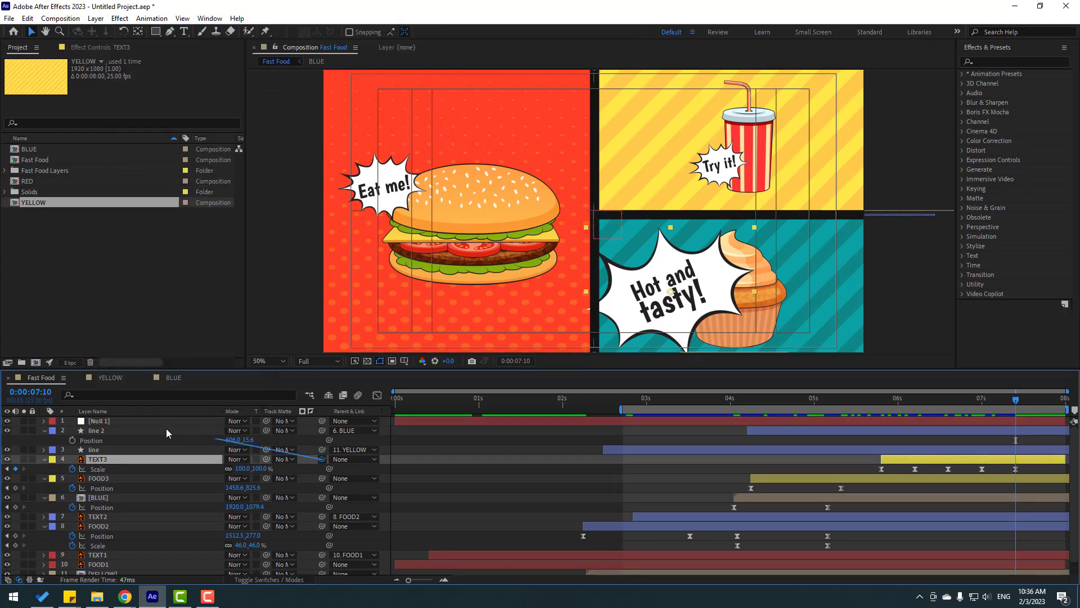
drag(109, 422, 109, 422)
click(104, 425)
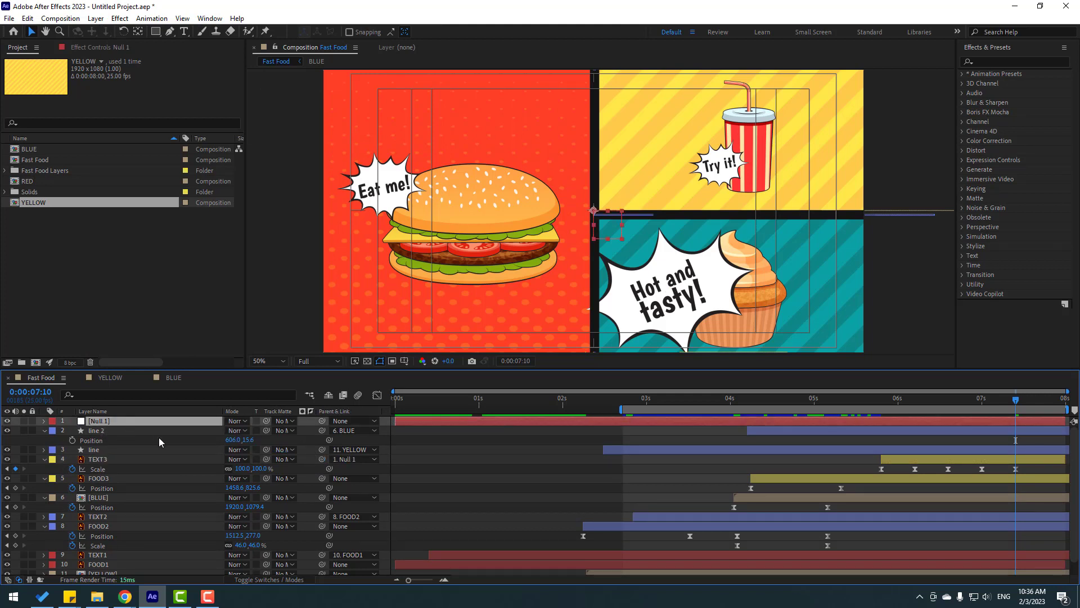
key(s)
drag(242, 431, 221, 430)
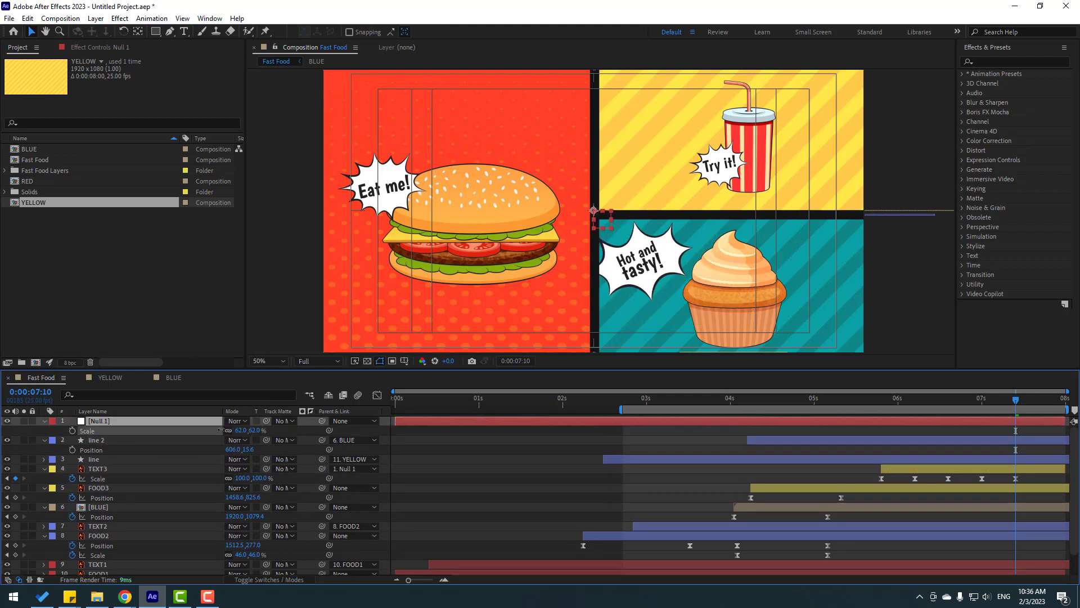
Move the null so the bubble overlaps the cupcake's left side in the blue panel, and delete the null layer.
drag(606, 231, 647, 257)
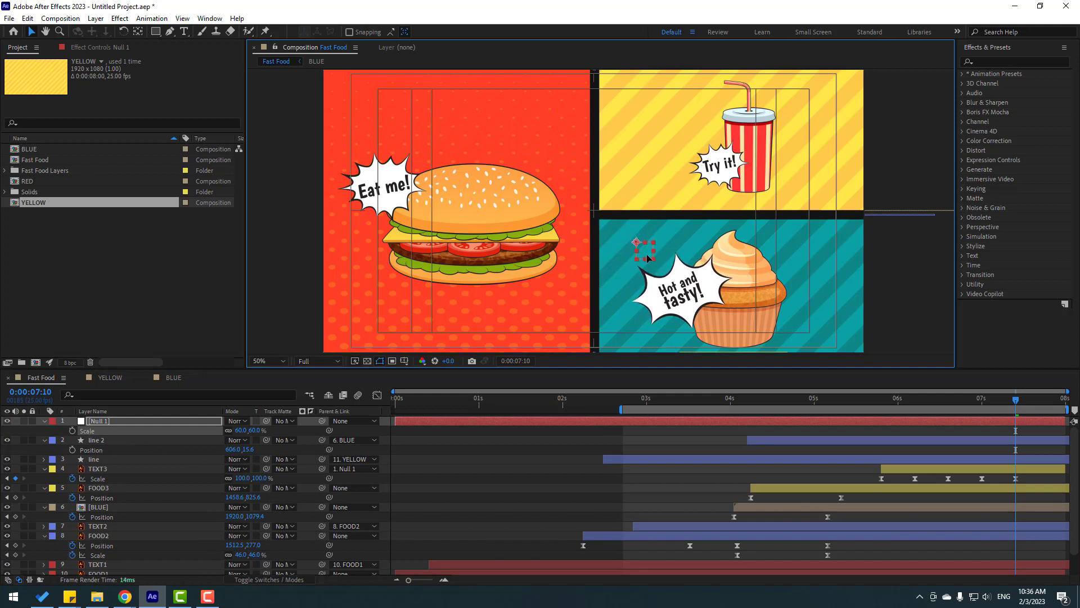
click(103, 422)
key(Delete)
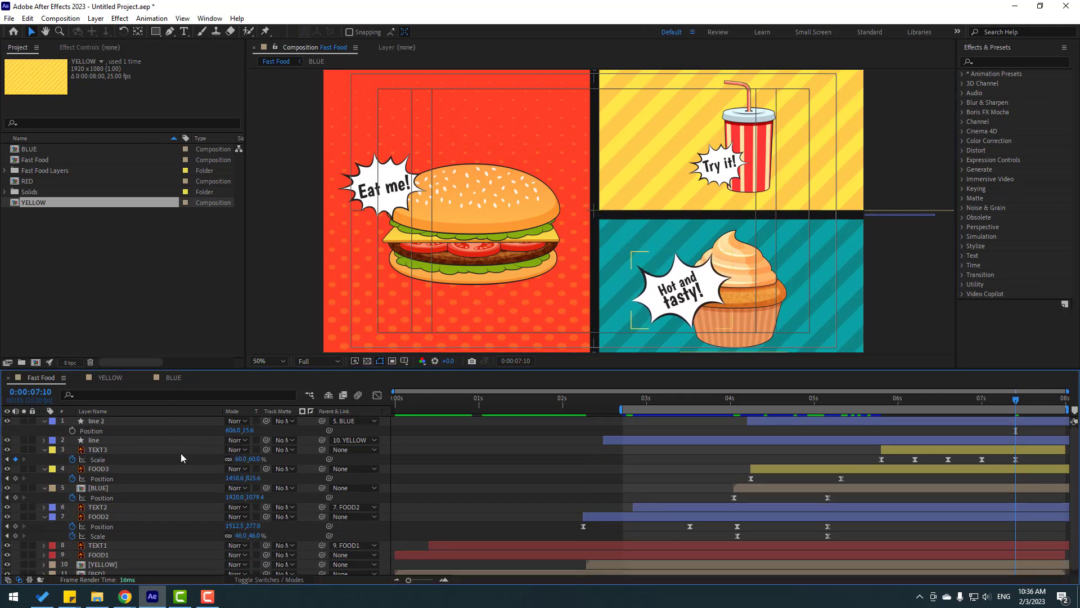
Parent TEXT3 to FOOD3, shift its layer earlier to start at about 4.5 seconds, and preview the animation.
click(100, 450)
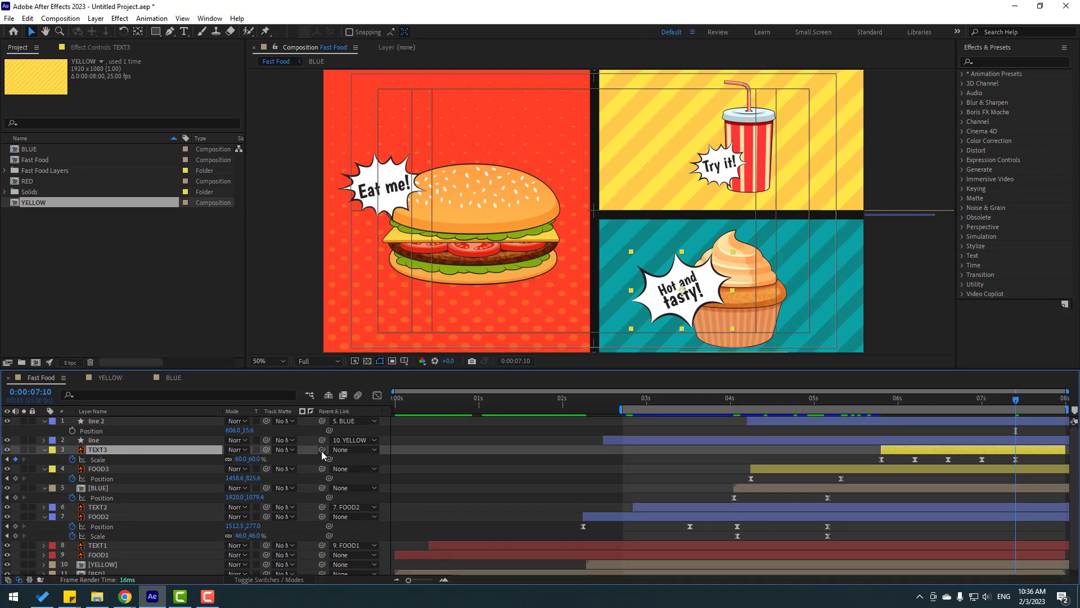
drag(144, 454, 112, 468)
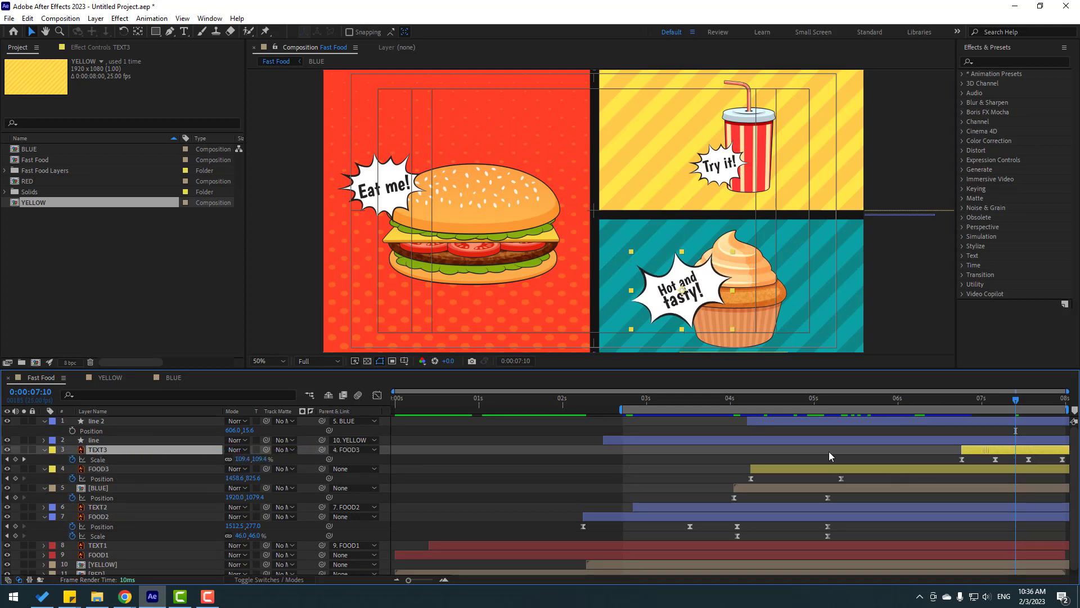
drag(829, 451, 802, 451)
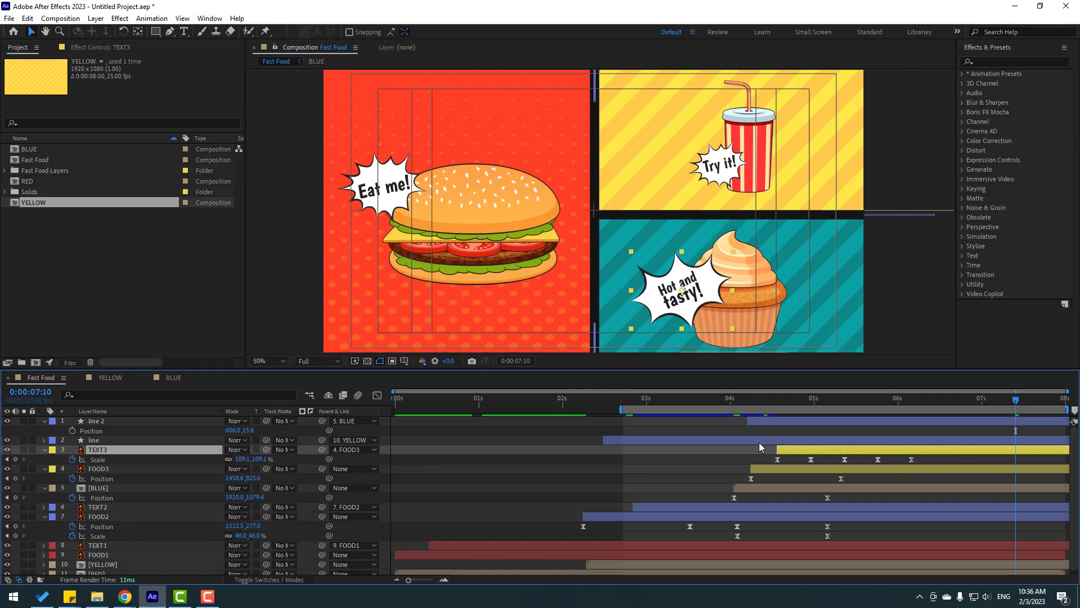
key(space)
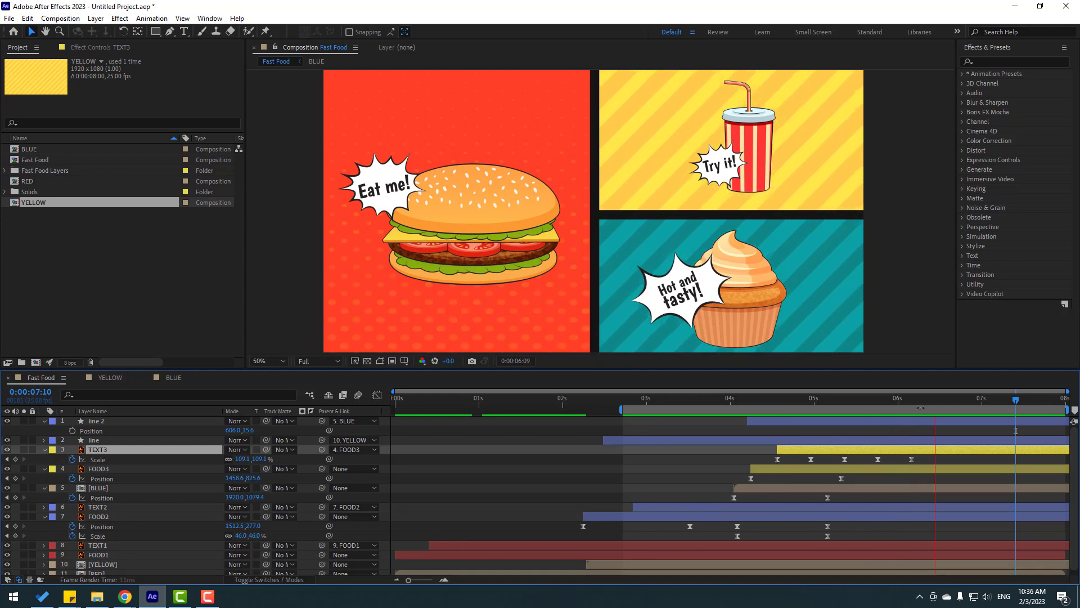
key(space)
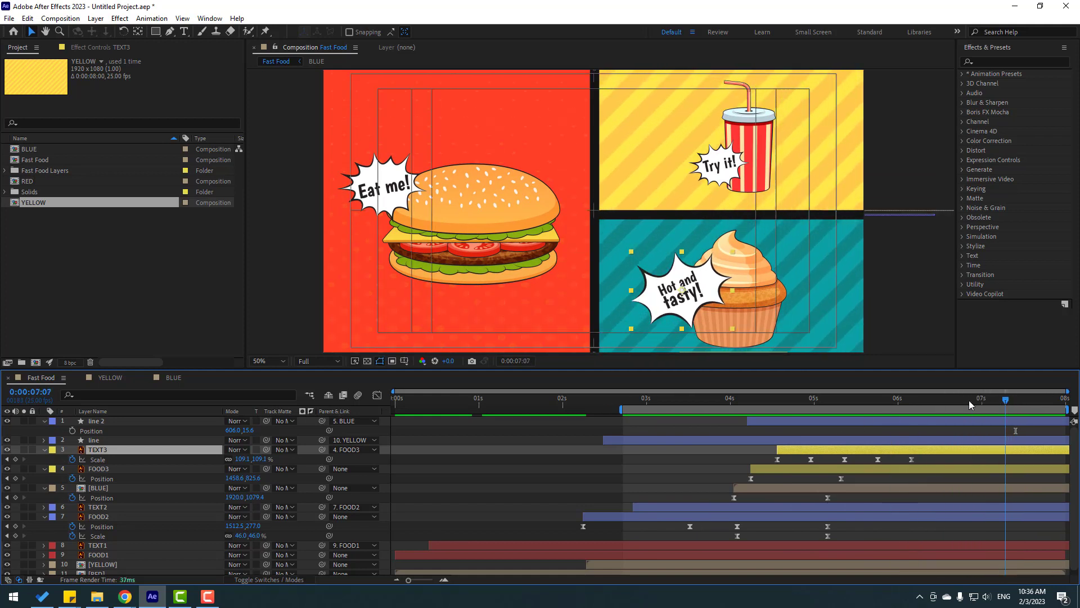
Set the work area from the composition's start to 0:00:06:13 and play back the animation.
drag(968, 400, 942, 400)
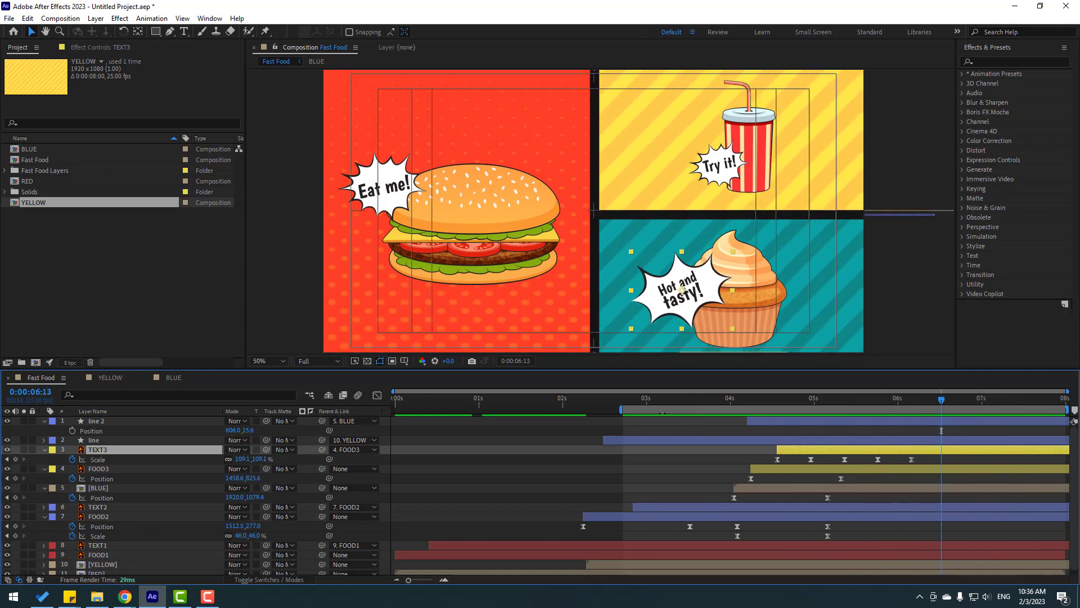
key(n)
drag(608, 411, 394, 409)
key(space)
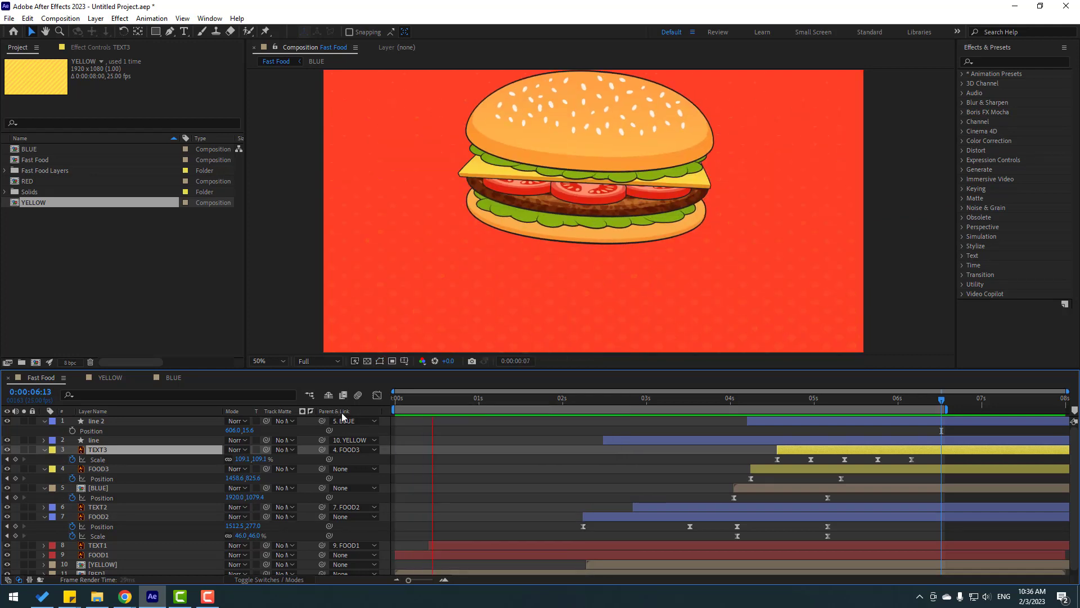